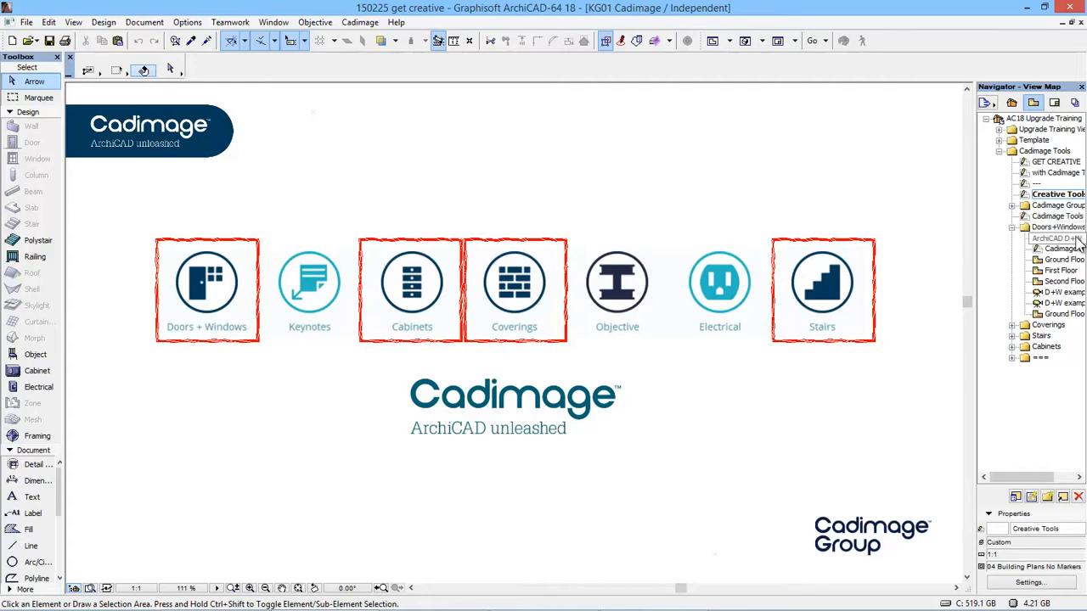
# Review the ArchiCAD D+W and Cadimage D+W worksheets, followed by the Ground, First and Second Floor example plans.
pyautogui.doubleClick(1075, 239)
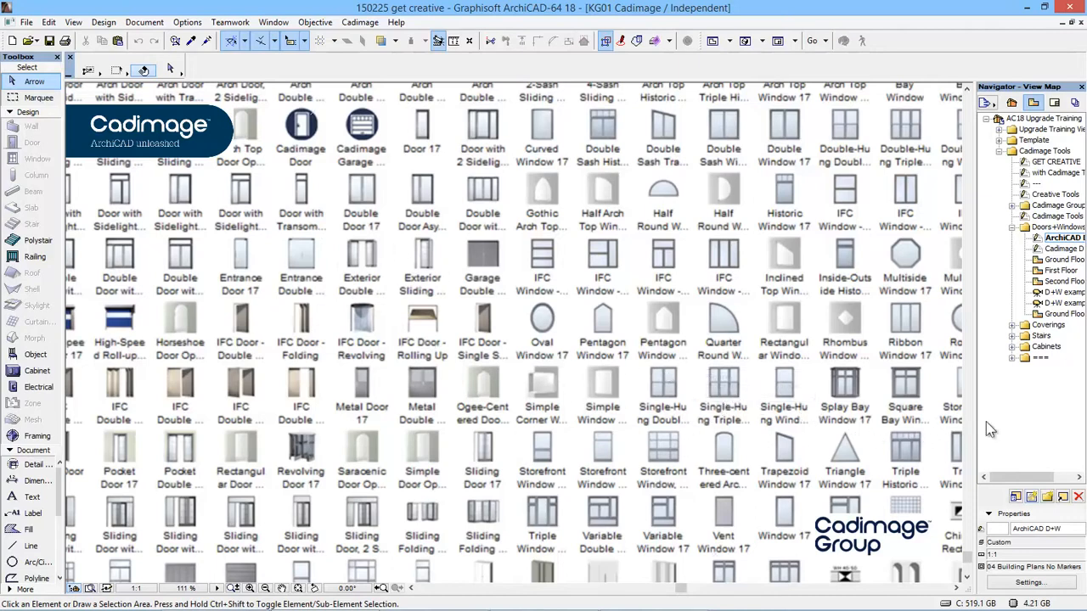
pyautogui.doubleClick(1065, 252)
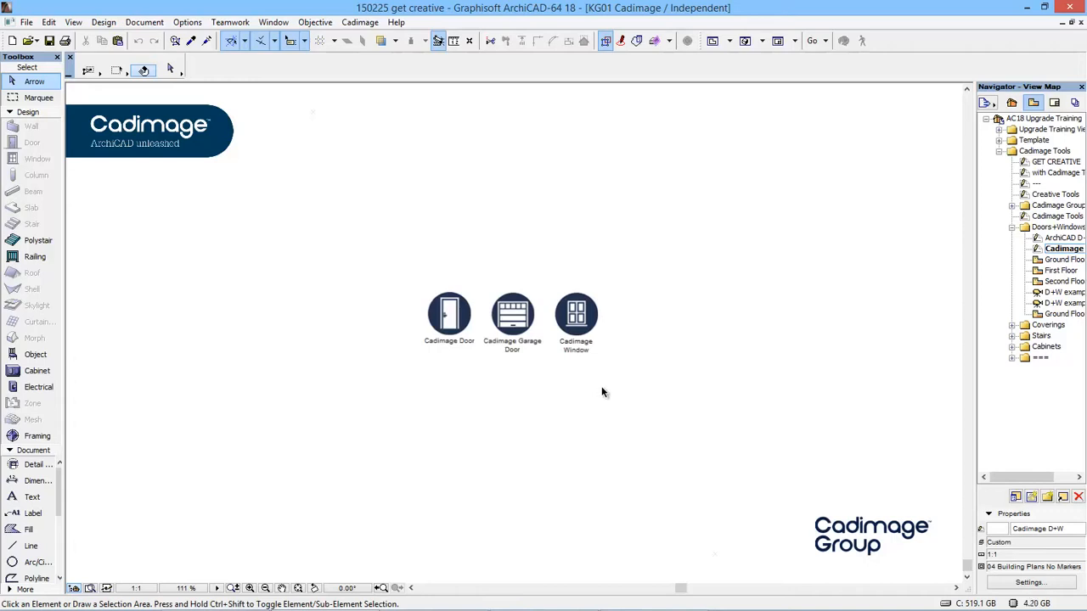
pyautogui.doubleClick(1064, 260)
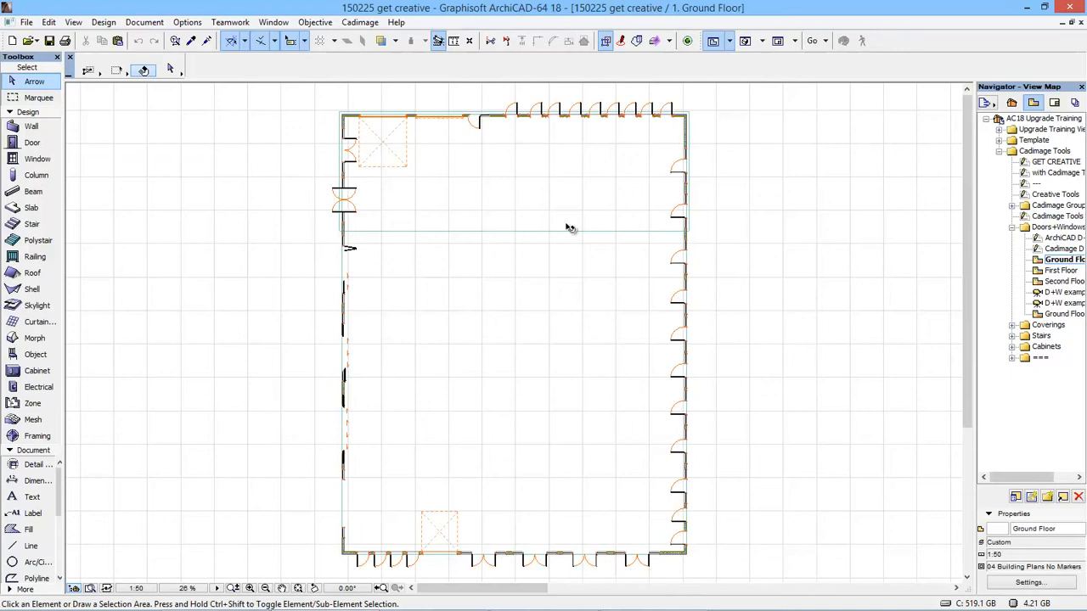
pyautogui.doubleClick(1062, 270)
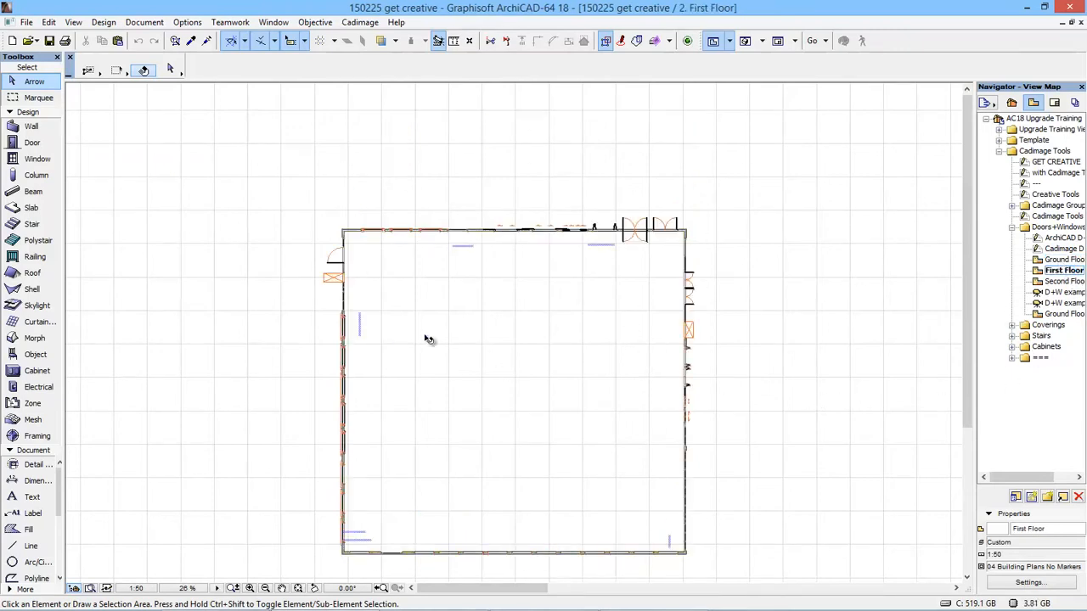
pyautogui.click(1048, 283)
pyautogui.doubleClick(1047, 284)
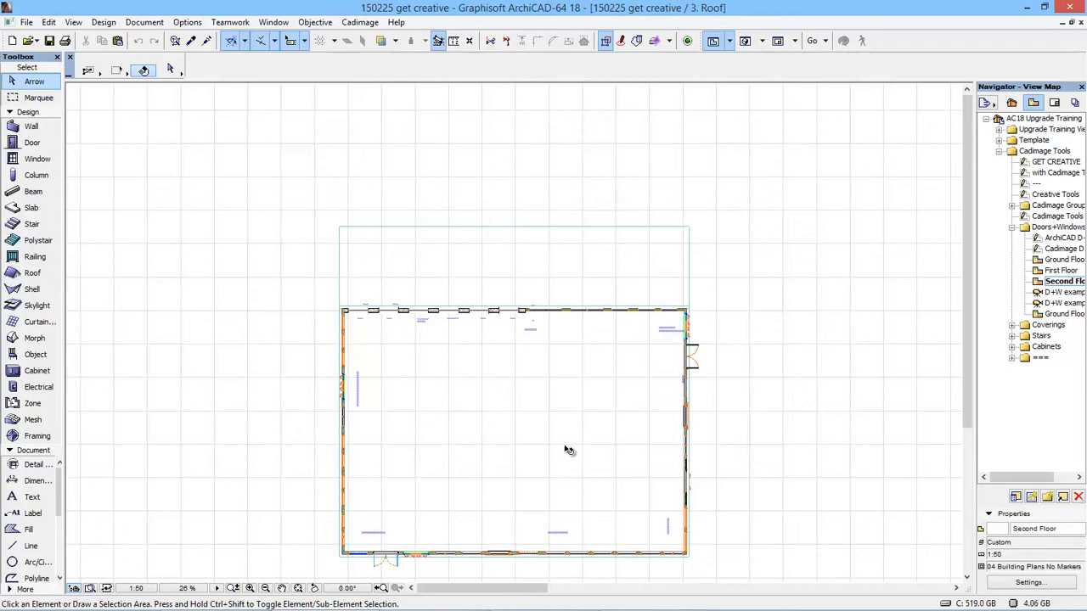
# View the door and window example building in 3D through the saved views D+W examples 01 and D+W examples 02.
pyautogui.doubleClick(1062, 292)
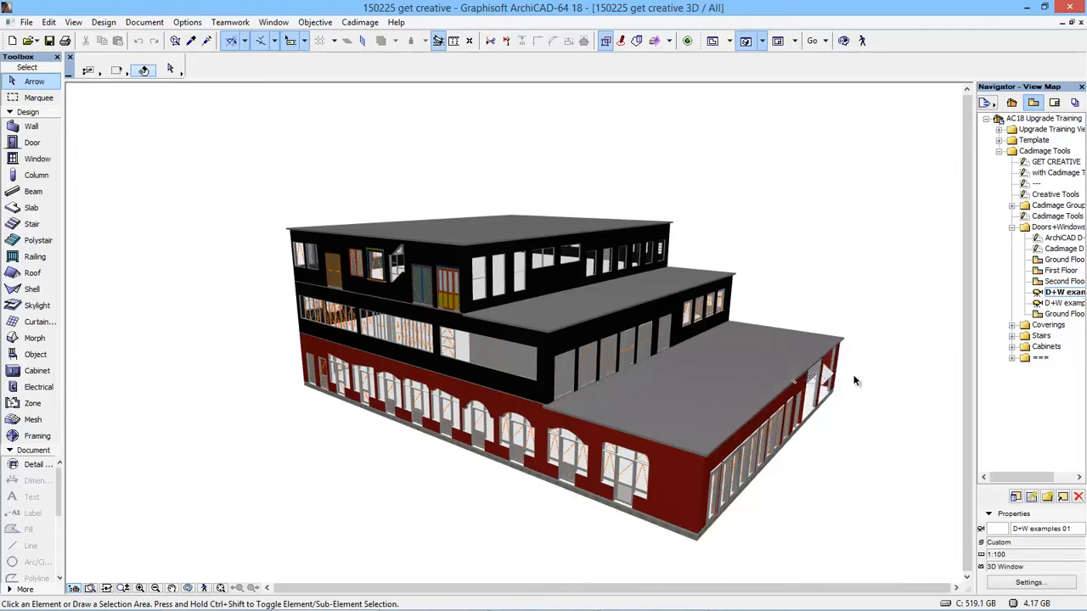
pyautogui.doubleClick(1065, 303)
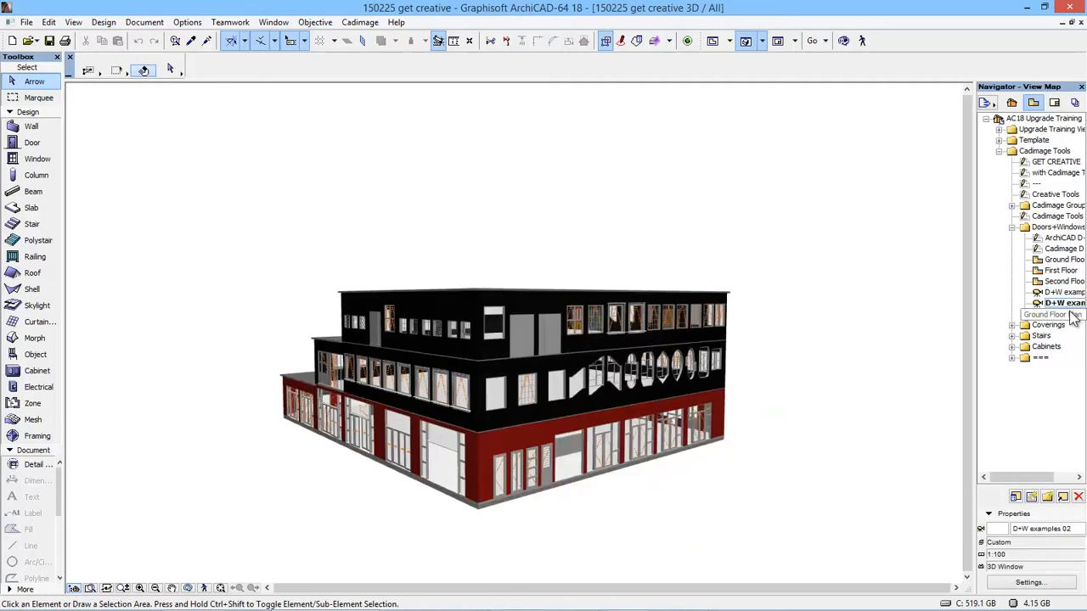
pyautogui.moveTo(1074, 316); pyautogui.dragTo(1074, 322)
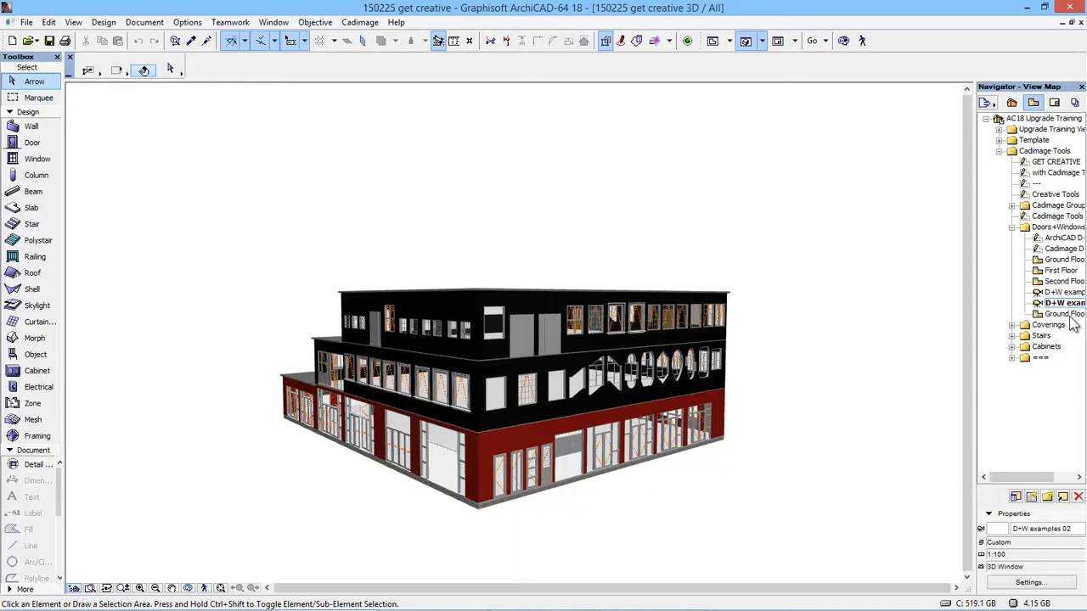
# Open the Ground Floor Plan view, show only the front entrance wall in 3D and inspect its sloped-head Cadimage window.
pyautogui.doubleClick(1068, 315)
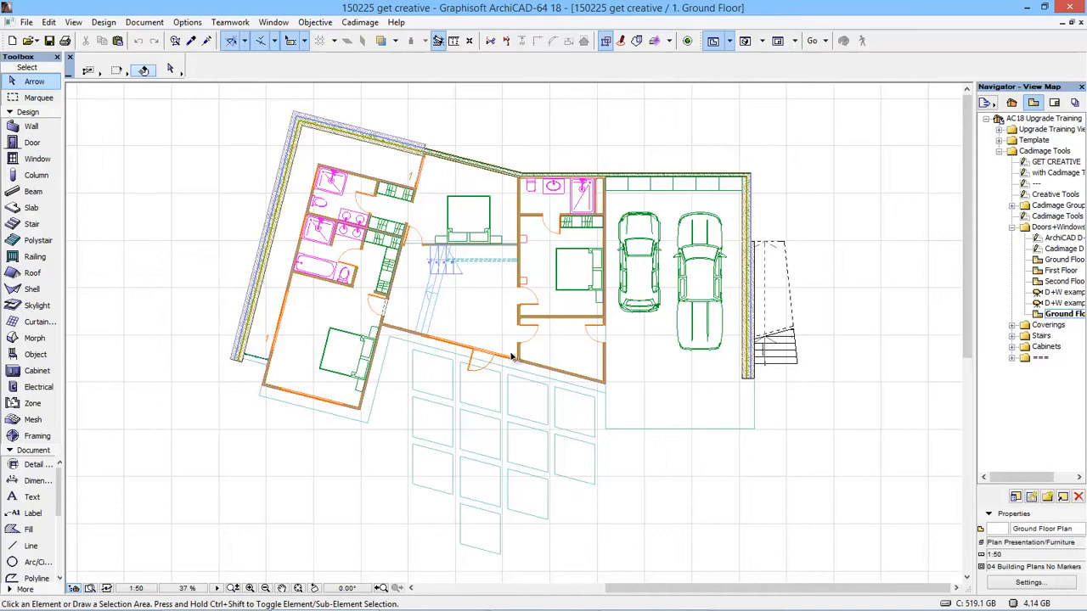
pyautogui.click(411, 336)
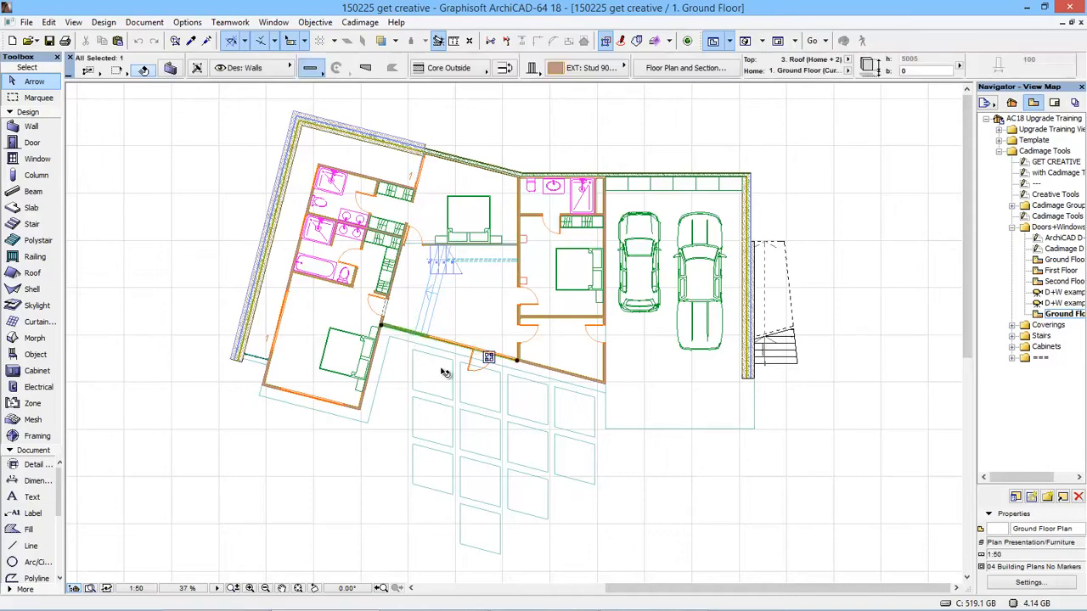
pyautogui.press('F3')
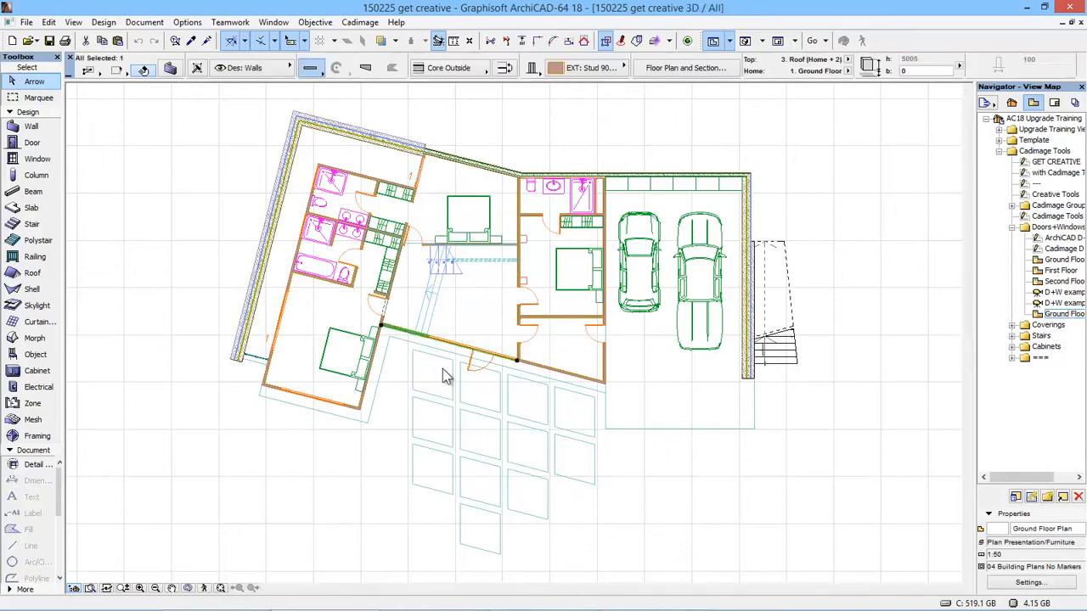
pyautogui.press('F5')
pyautogui.scroll(3, 579, 365)
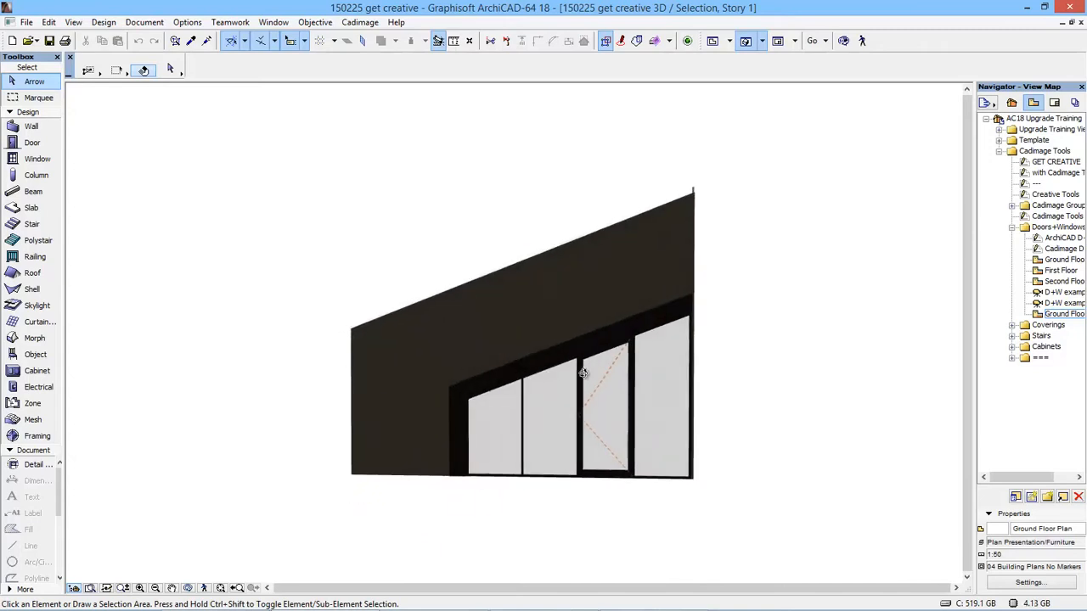
pyautogui.keyDown('shift'); pyautogui.moveTo(584, 374); pyautogui.dragTo(671, 383, button='middle'); pyautogui.keyUp('shift')
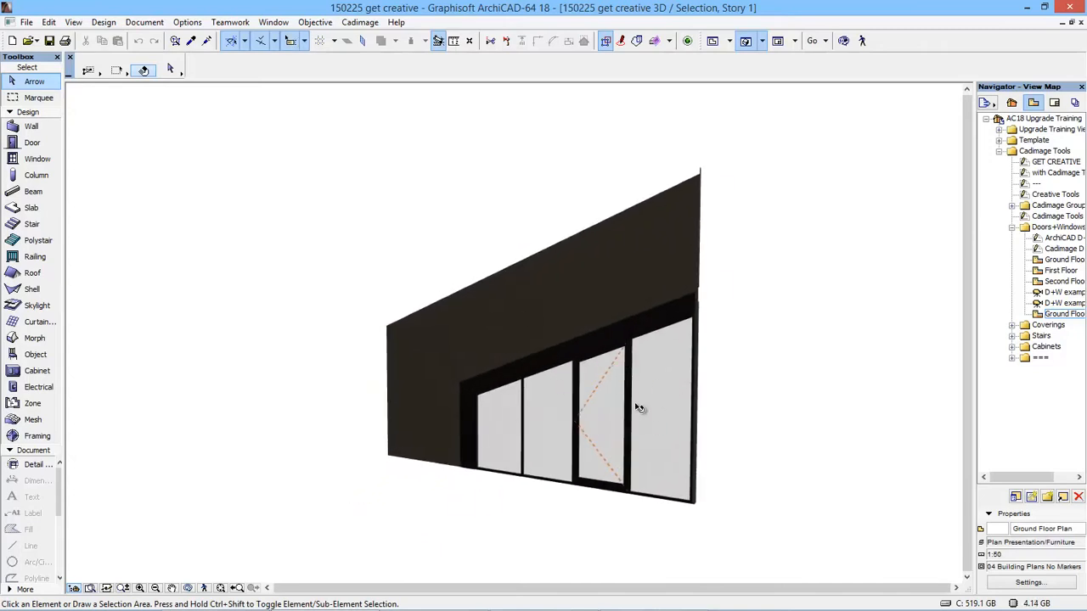
pyautogui.click(523, 434)
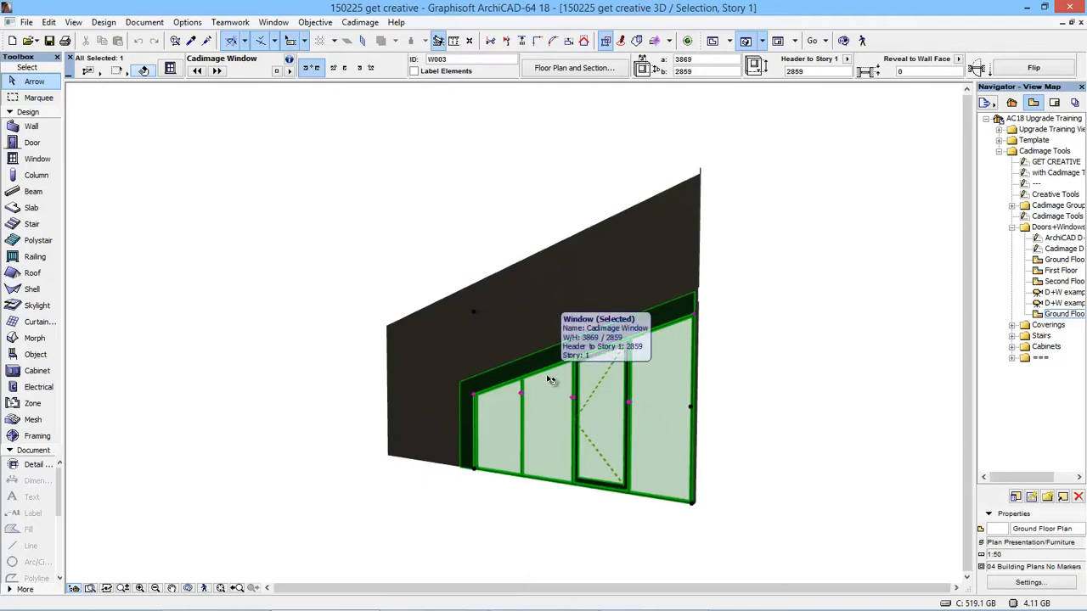
pyautogui.click(838, 400)
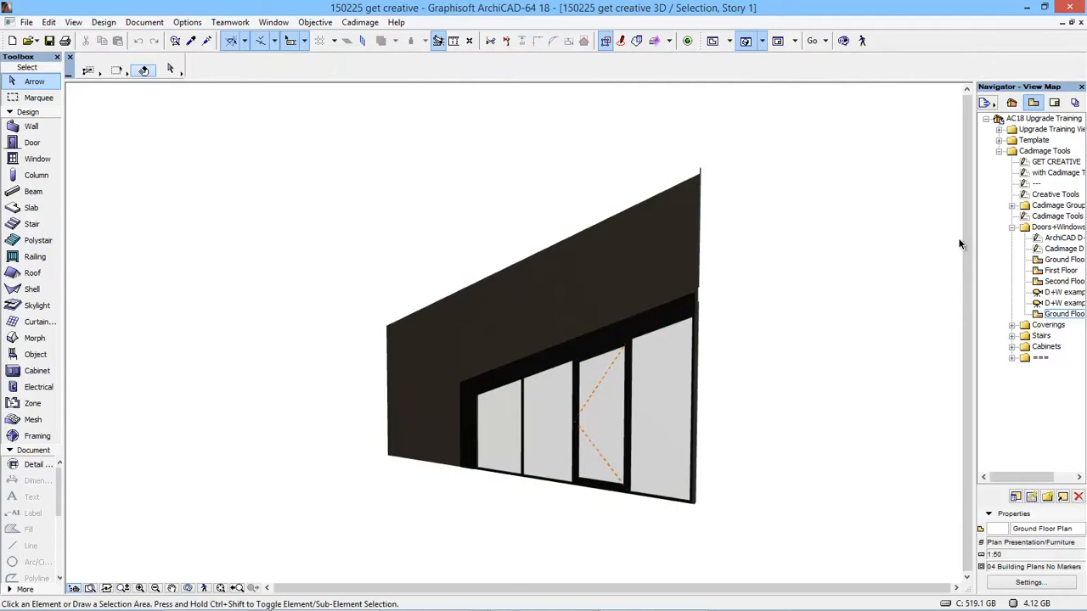
# Switch to the 150225 get creative model project, view BLANK CANVAS and open the Ground Floor plan under Doors+Windows.
pyautogui.click(987, 102)
pyautogui.click(948, 128)
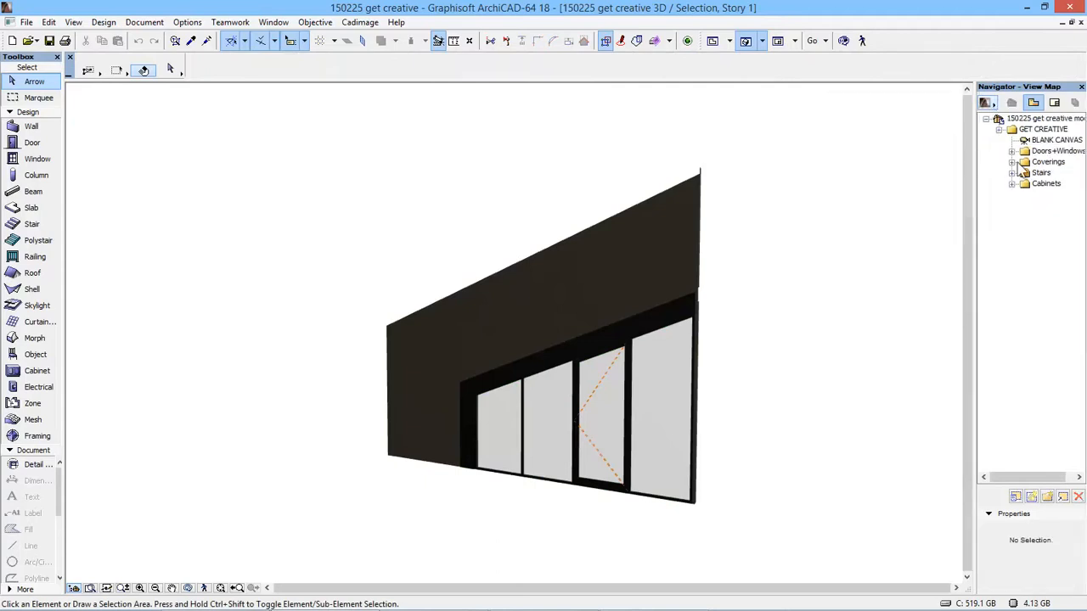
pyautogui.click(1051, 152)
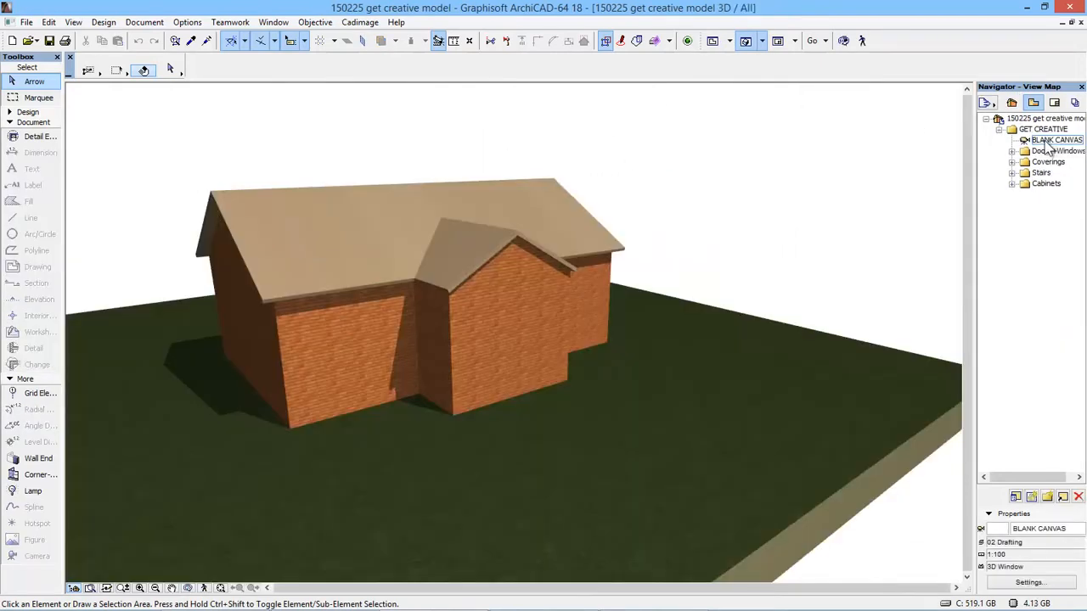
pyautogui.doubleClick(1053, 151)
pyautogui.click(1063, 173)
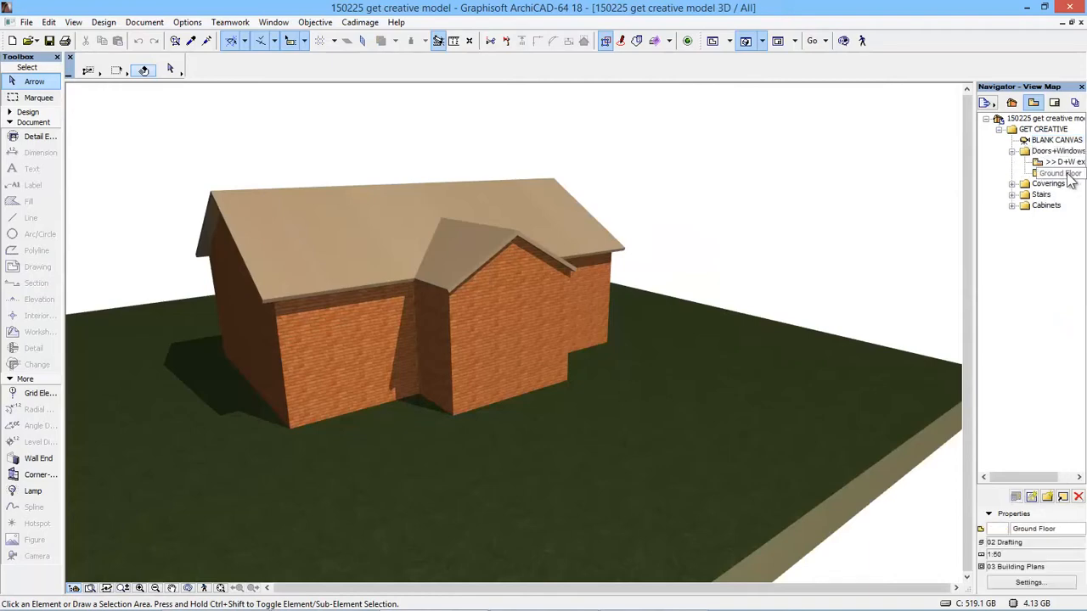
pyautogui.doubleClick(1068, 174)
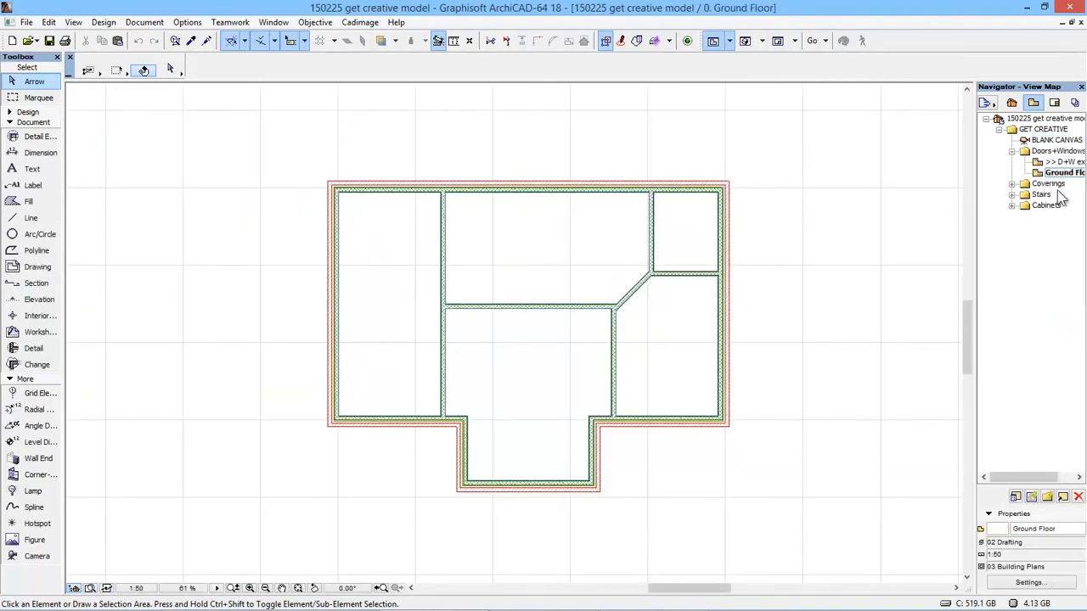
# Open the Window tool's default settings, choose Cadimage Window from Doors+Windows.lcf and show its preview in 3D.
pyautogui.click(27, 111)
pyautogui.click(37, 159)
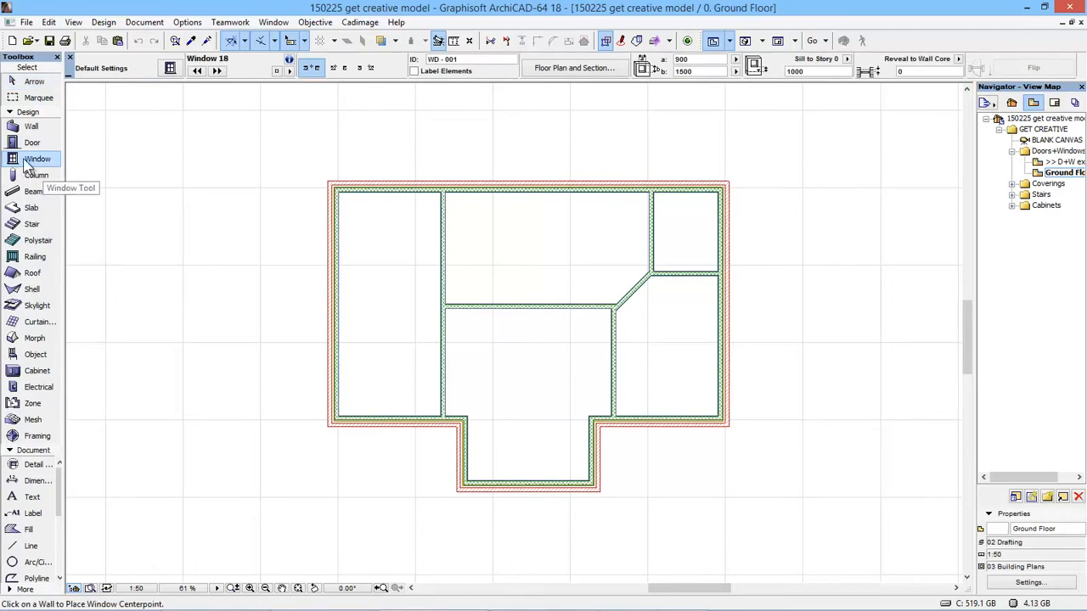
pyautogui.doubleClick(23, 159)
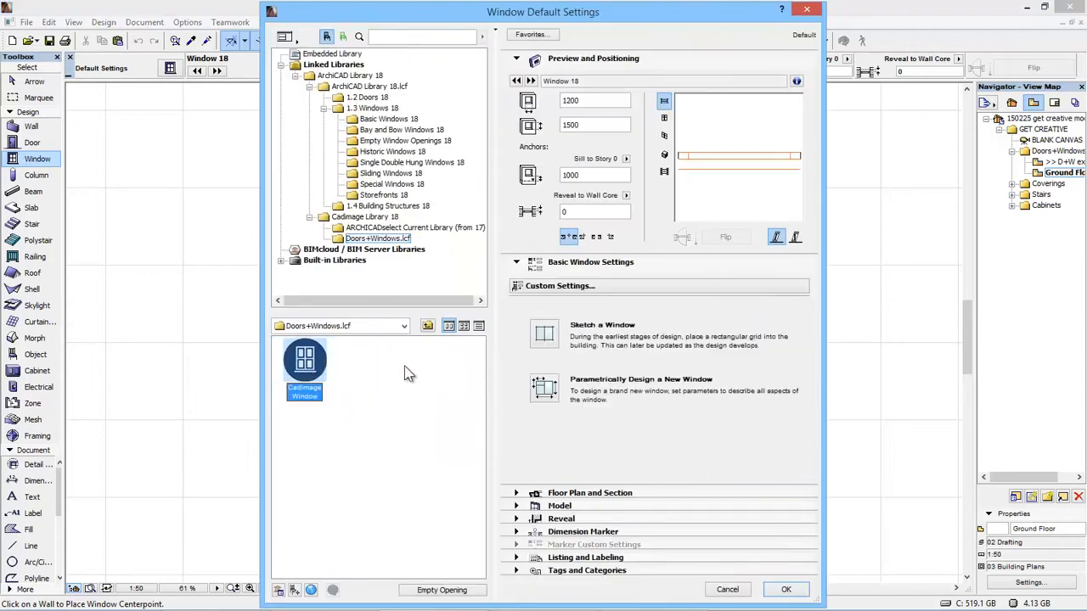
pyautogui.click(307, 370)
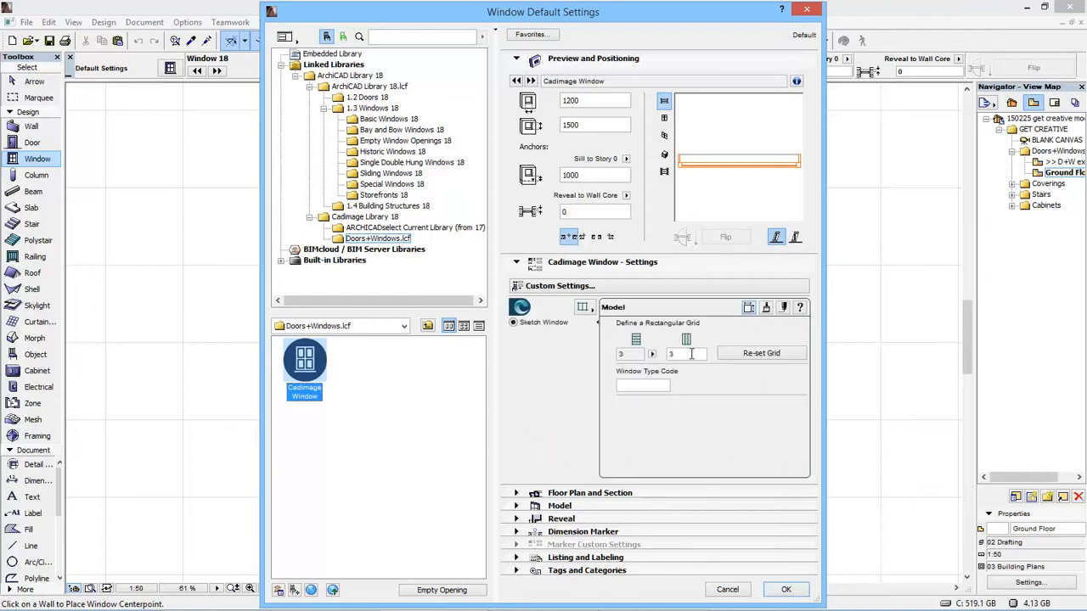
pyautogui.click(664, 154)
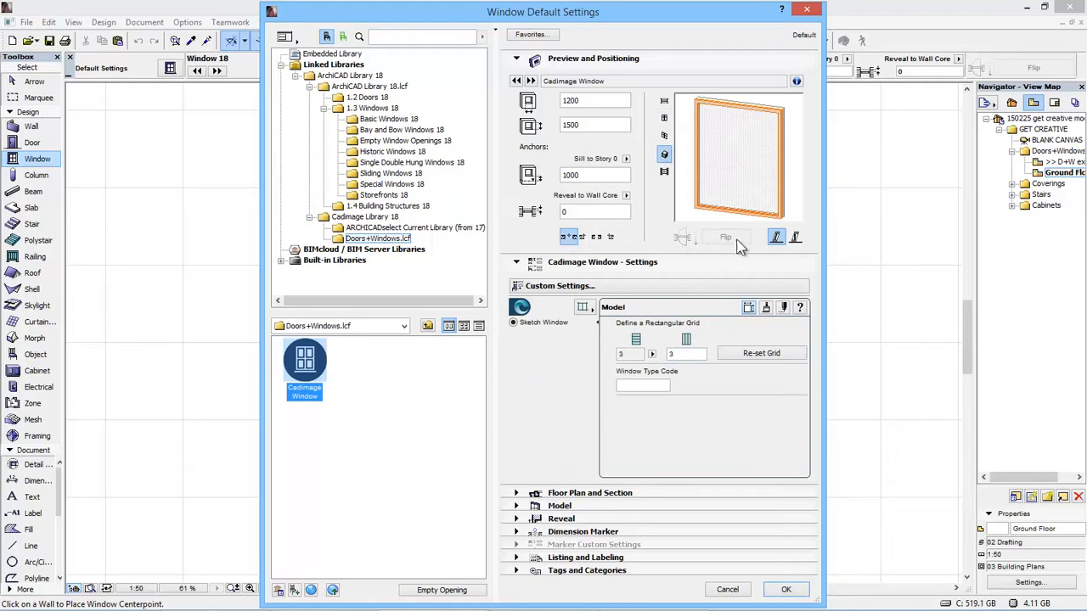
# Set the window's width to 3600, height to 3000, sill to Story 0 to 0, and reveal to wall face to 100.
pyautogui.doubleClick(587, 102)
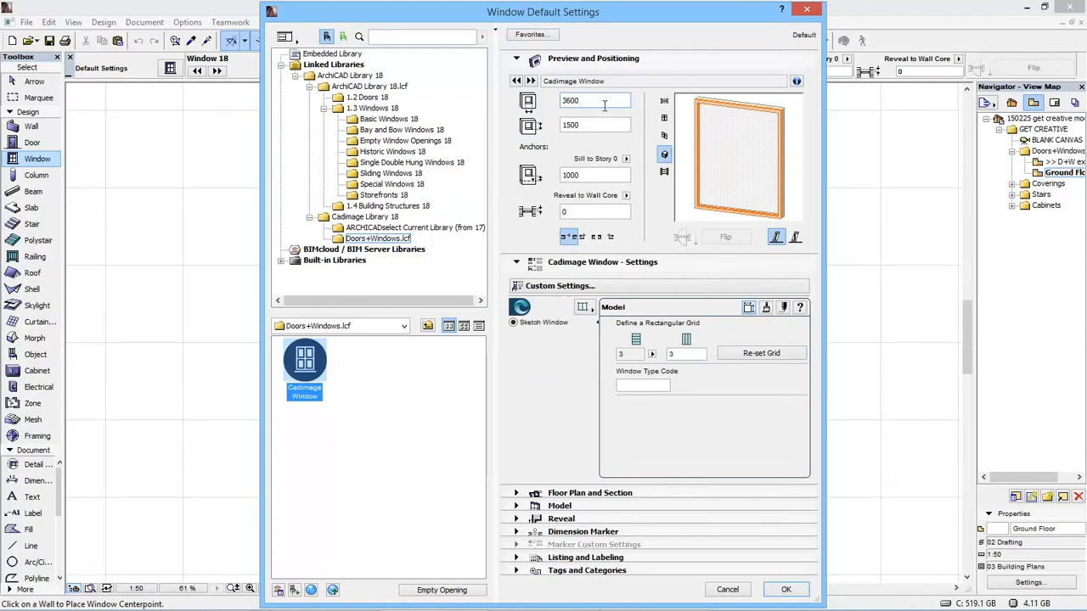
pyautogui.click(586, 126)
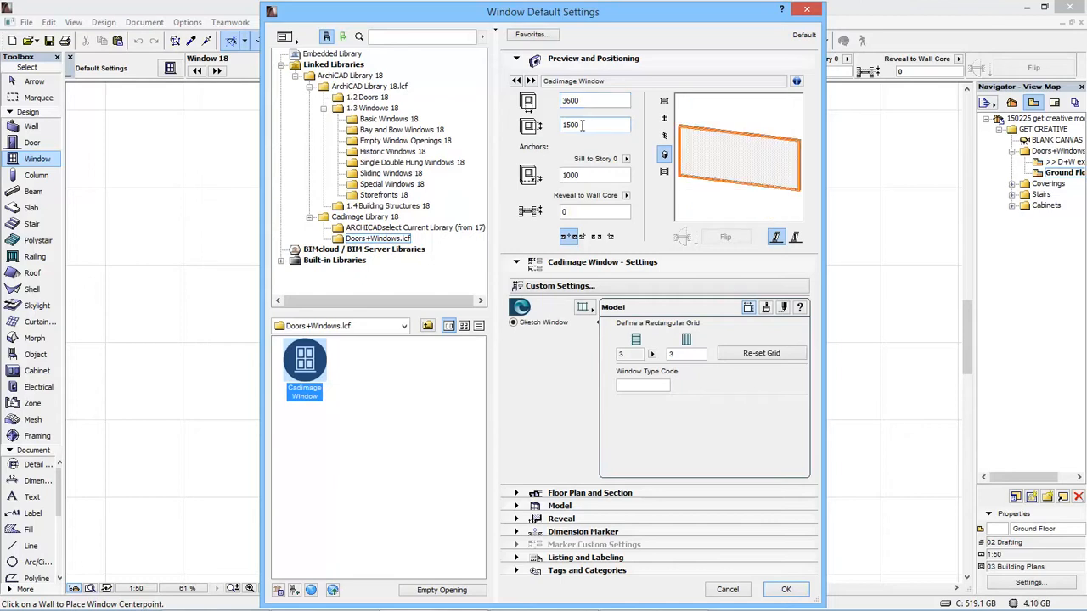
pyautogui.doubleClick(572, 125)
pyautogui.doubleClick(582, 174)
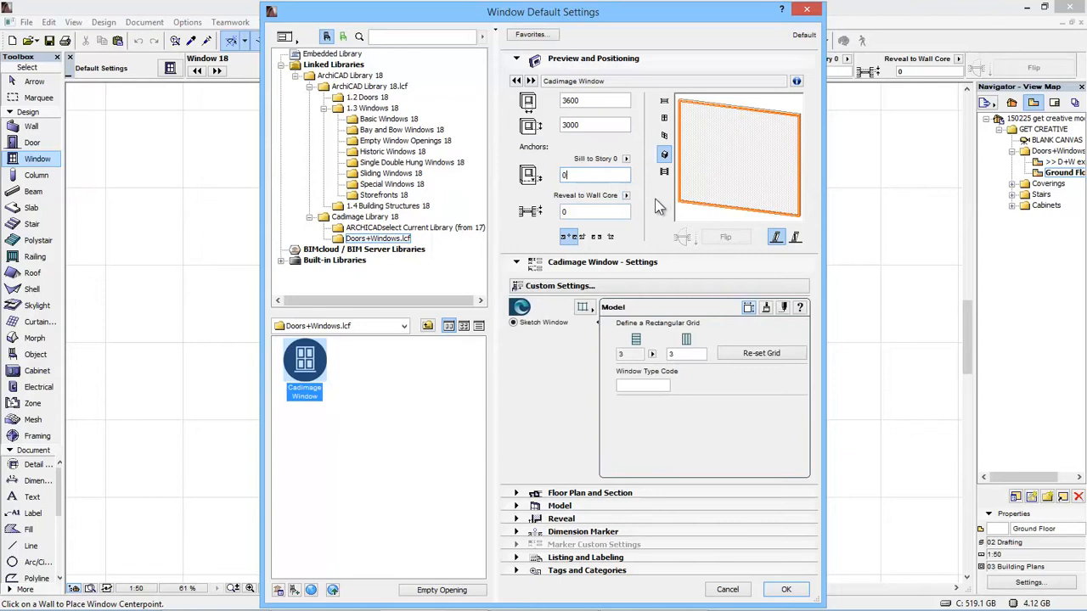
pyautogui.click(629, 196)
pyautogui.click(683, 210)
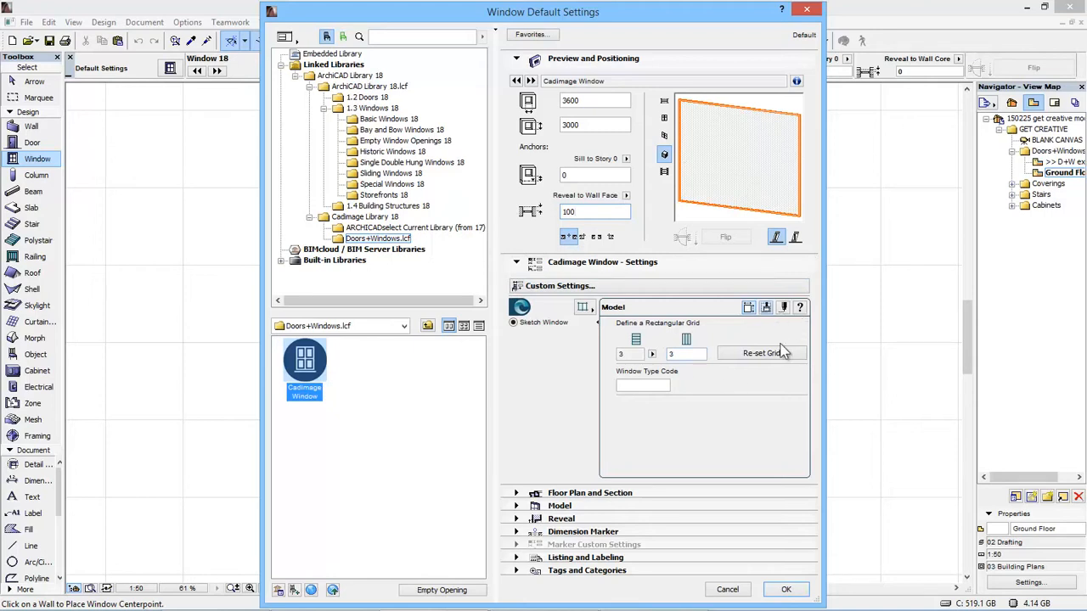
# Change the Cadimage window from Sketch Design to Detailed Design.
pyautogui.click(767, 309)
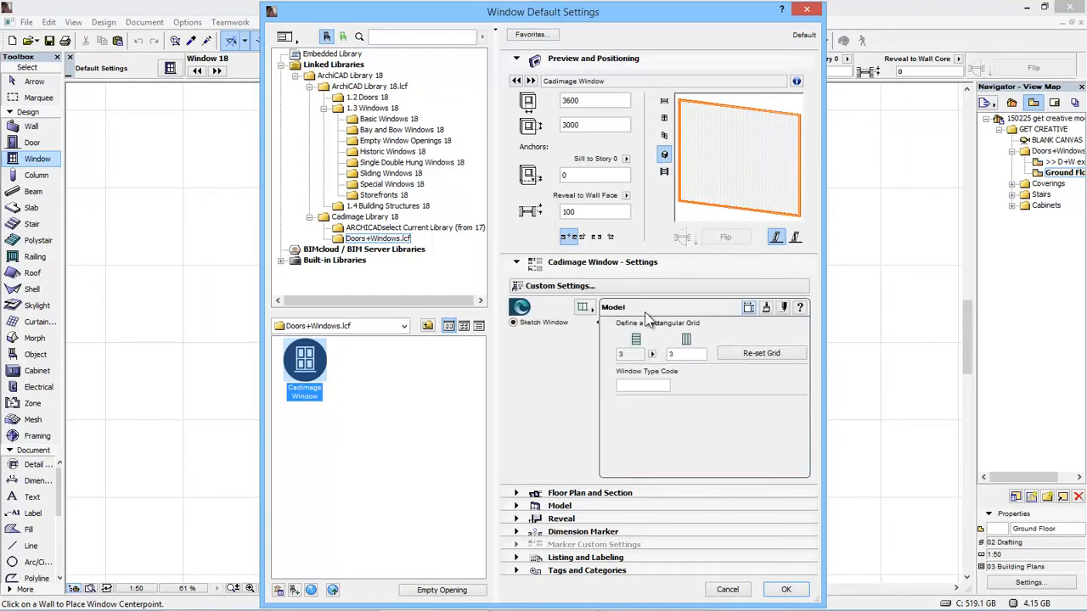
pyautogui.click(587, 309)
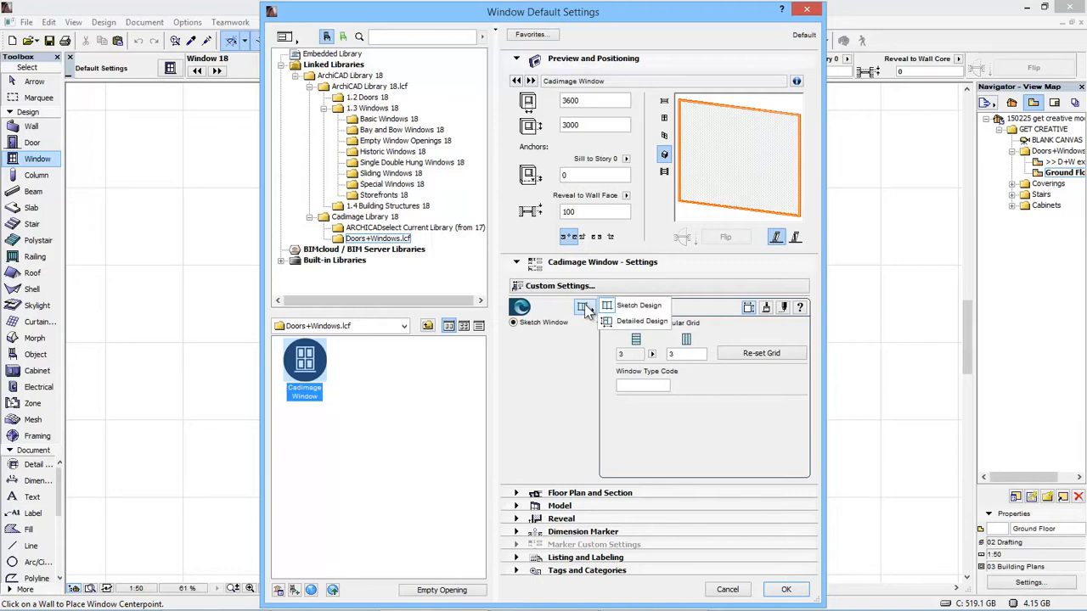
pyautogui.click(641, 321)
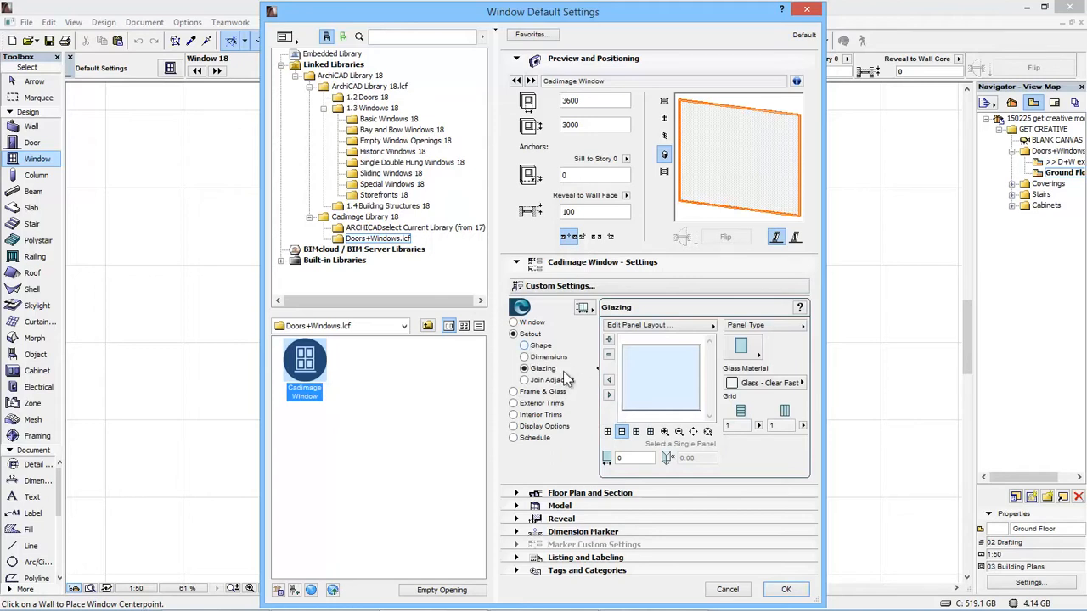
# Set the window's head shape to Angled Down to Right with a shape height of 600.
pyautogui.click(525, 346)
pyautogui.click(635, 348)
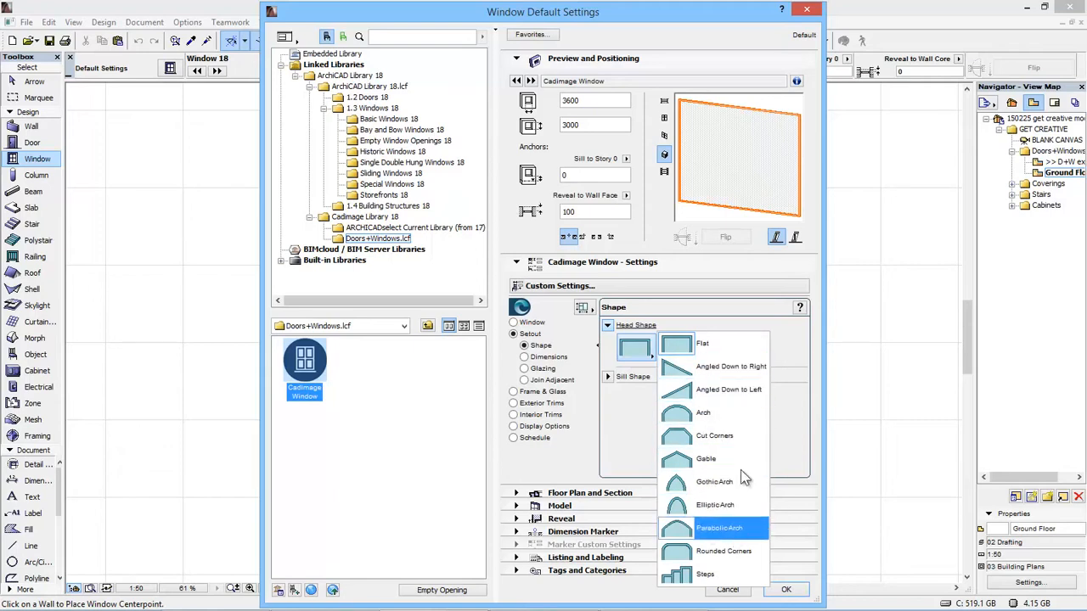
pyautogui.click(730, 374)
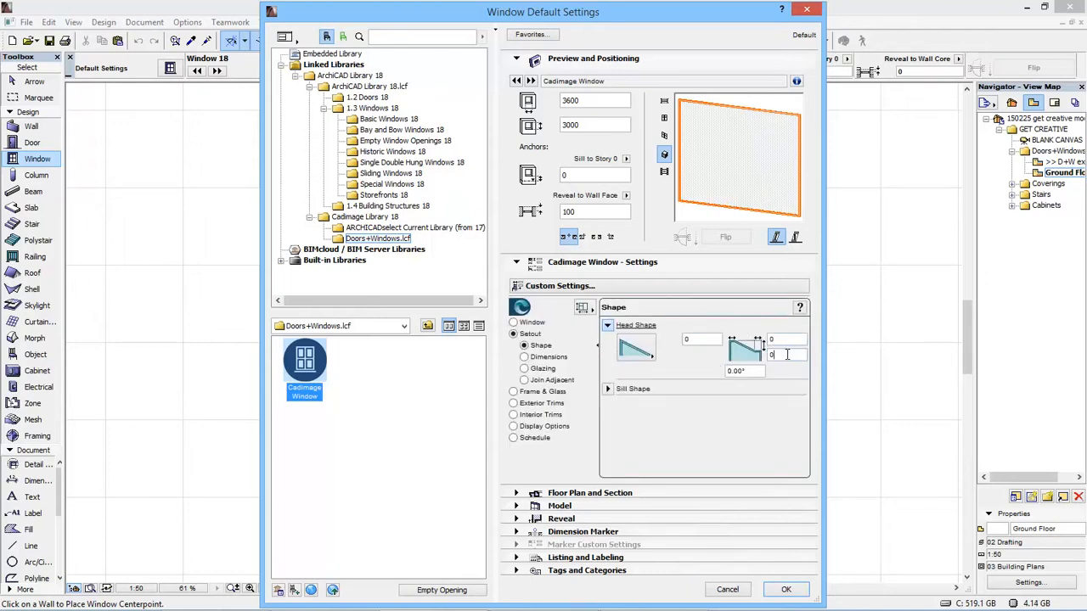
pyautogui.write('600')
pyautogui.press('Return')
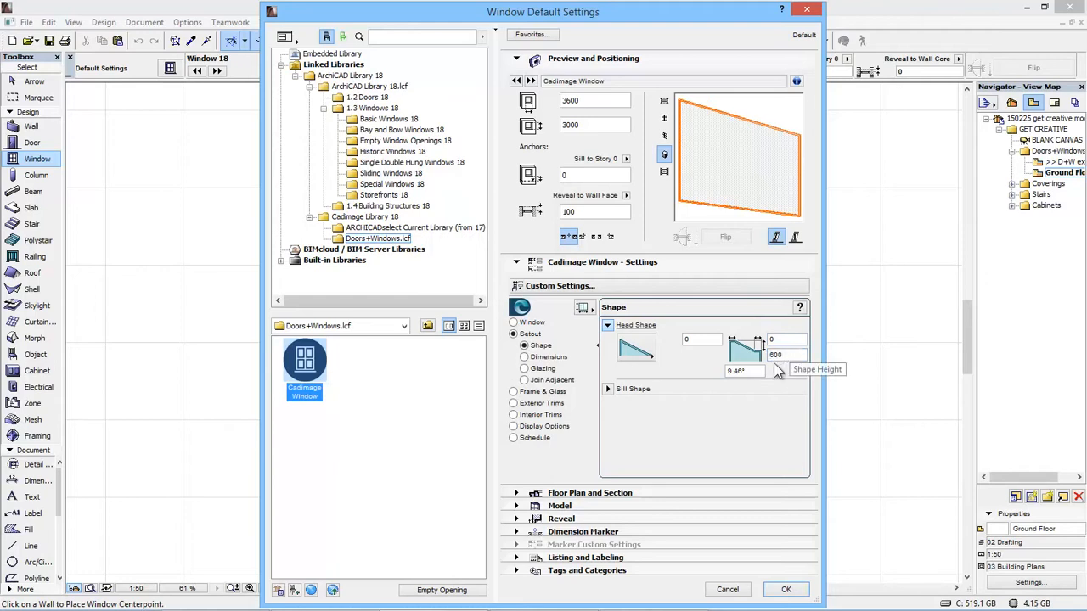
# Set the slope angle of the window head to 15°.
pyautogui.click(747, 372)
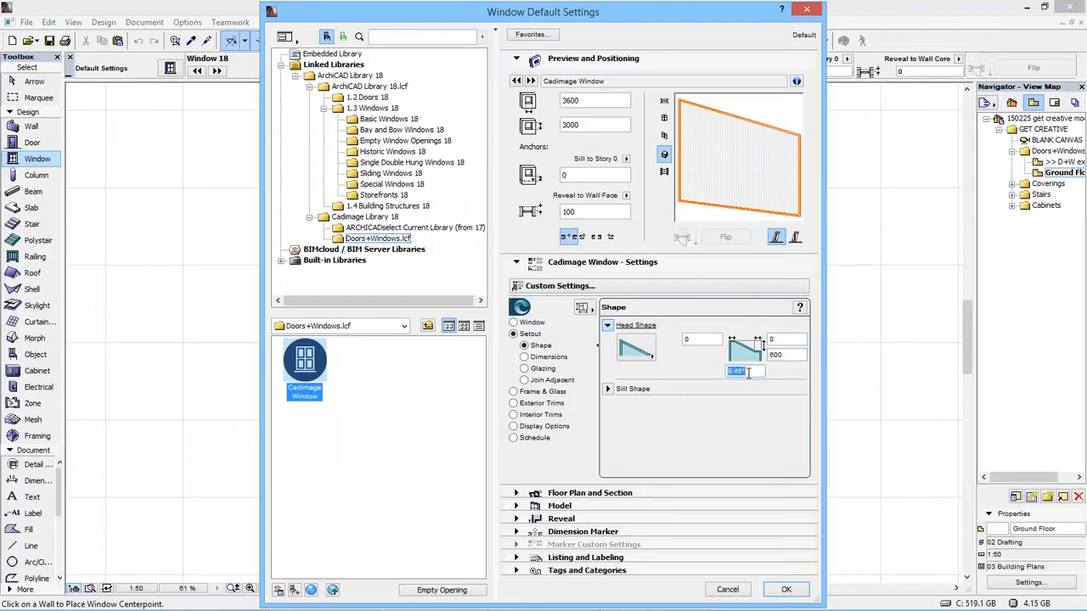
pyautogui.write('15')
pyautogui.click(796, 355)
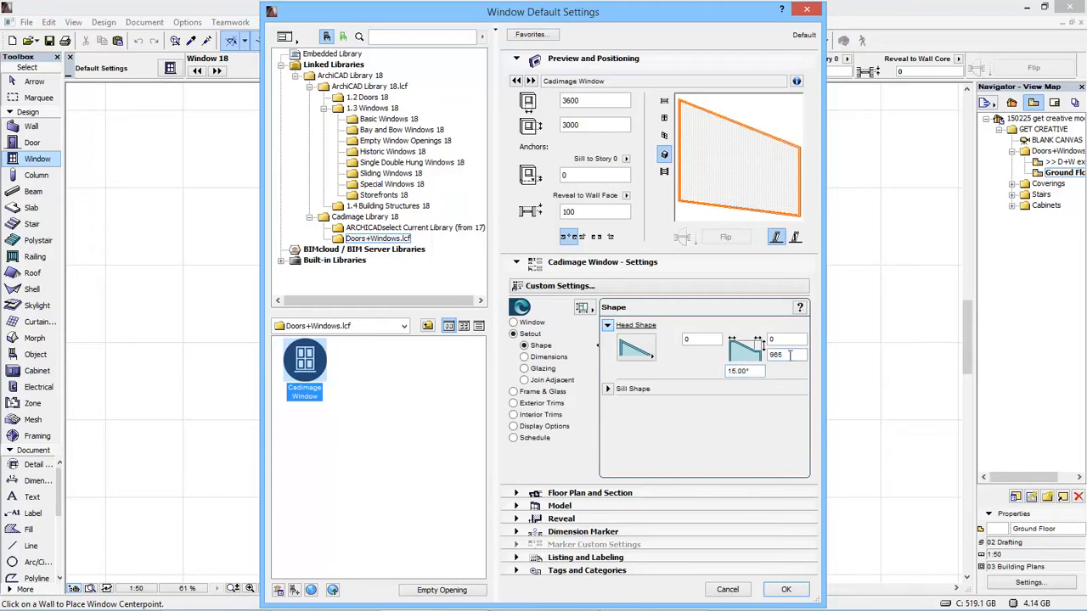
# Add flat sections at both ends of the window's sloped head.
pyautogui.moveTo(793, 342); pyautogui.dragTo(713, 337)
pyautogui.click(696, 337)
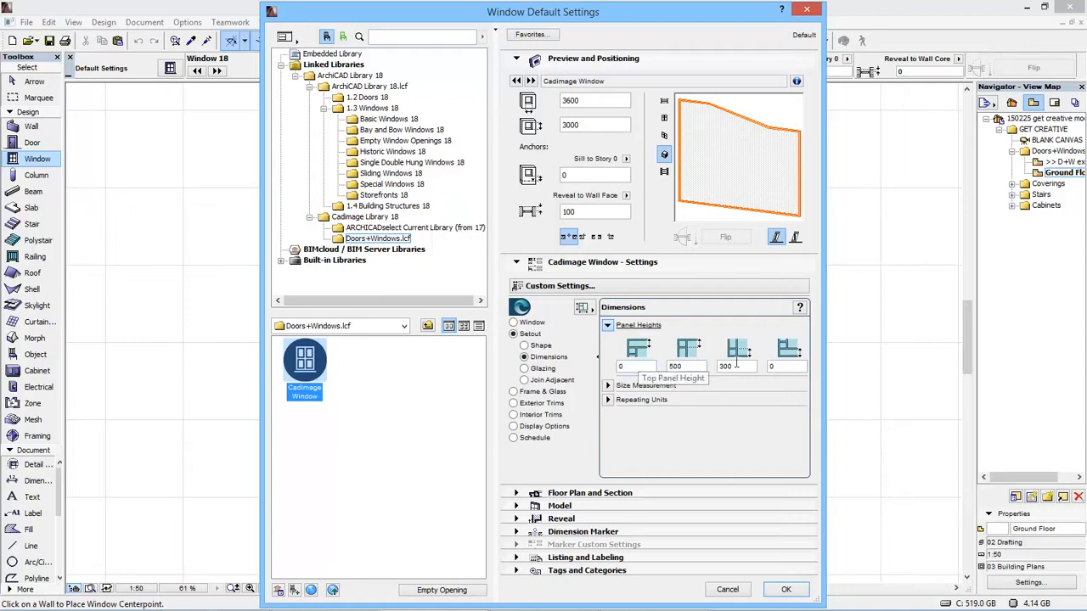
# Set the window's top panel height to 482 in the panel height dimensions.
pyautogui.click(524, 358)
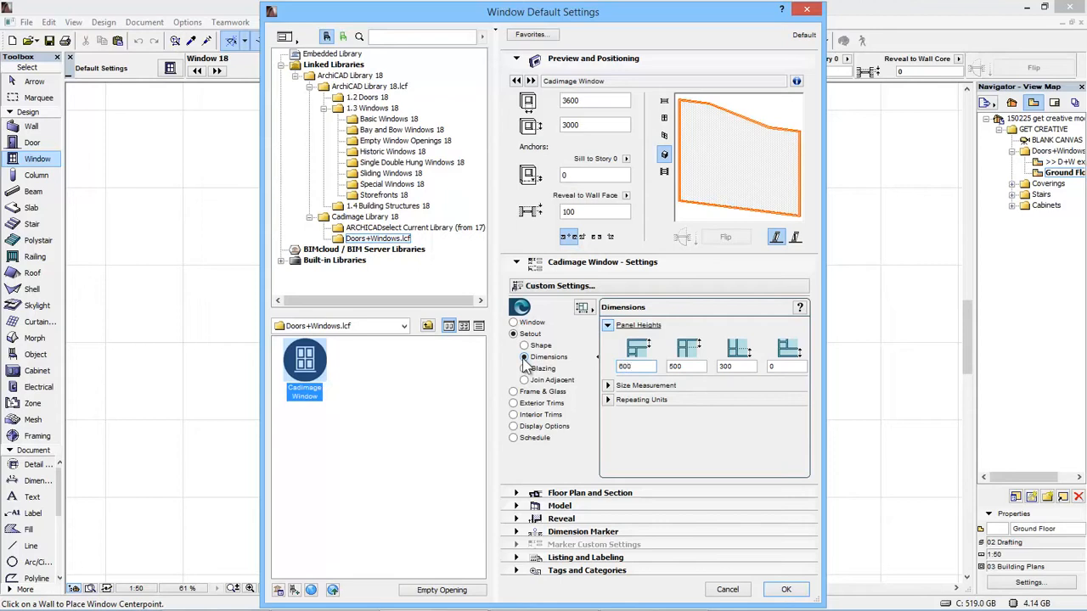
pyautogui.click(675, 365)
pyautogui.write('500')
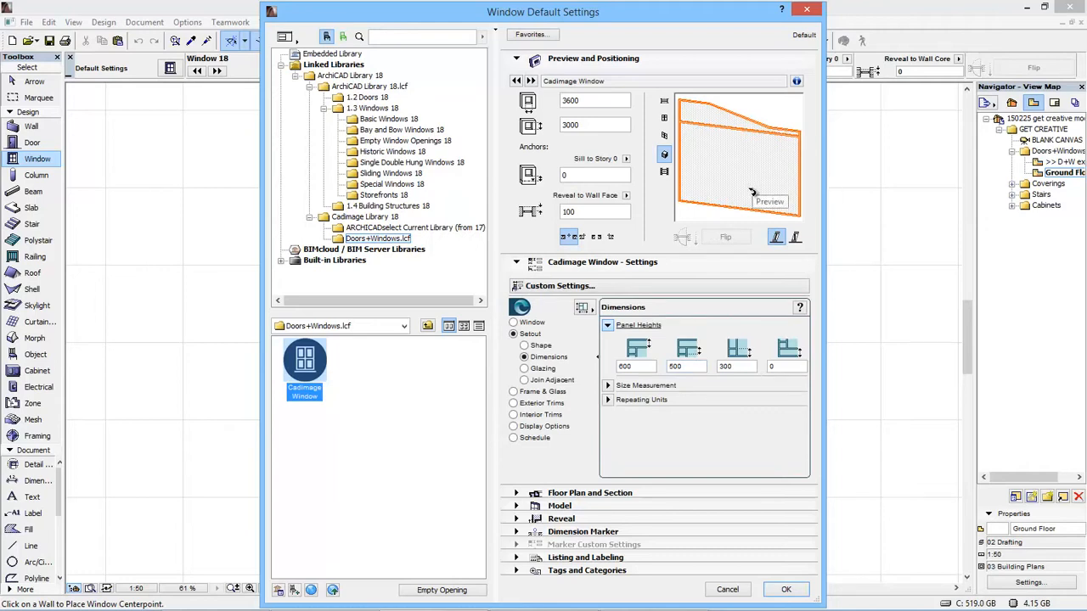
pyautogui.click(531, 347)
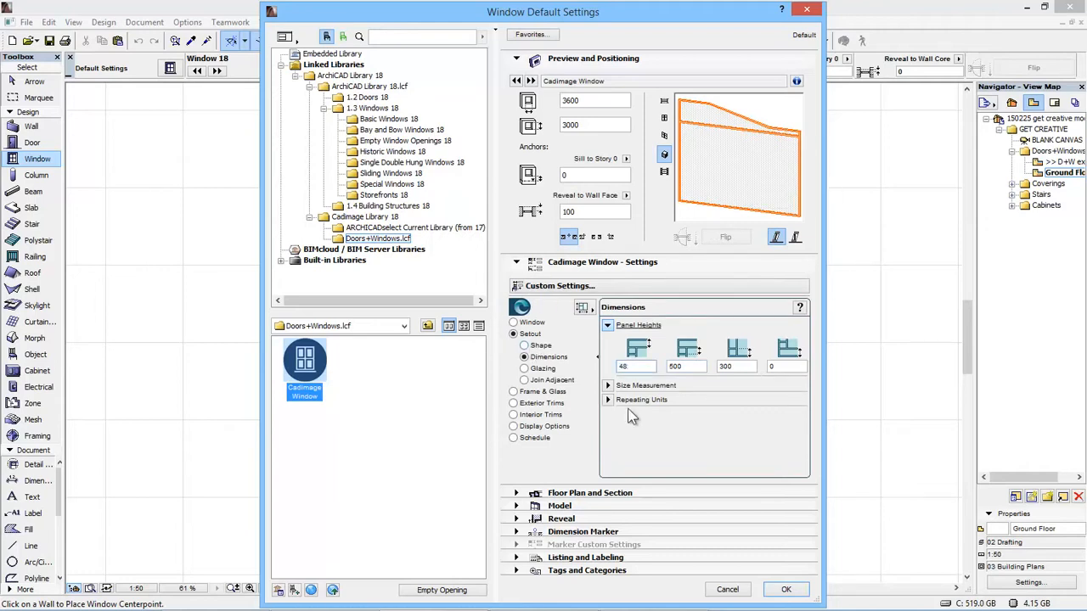
pyautogui.write('482')
pyautogui.click(795, 151)
pyautogui.click(690, 366)
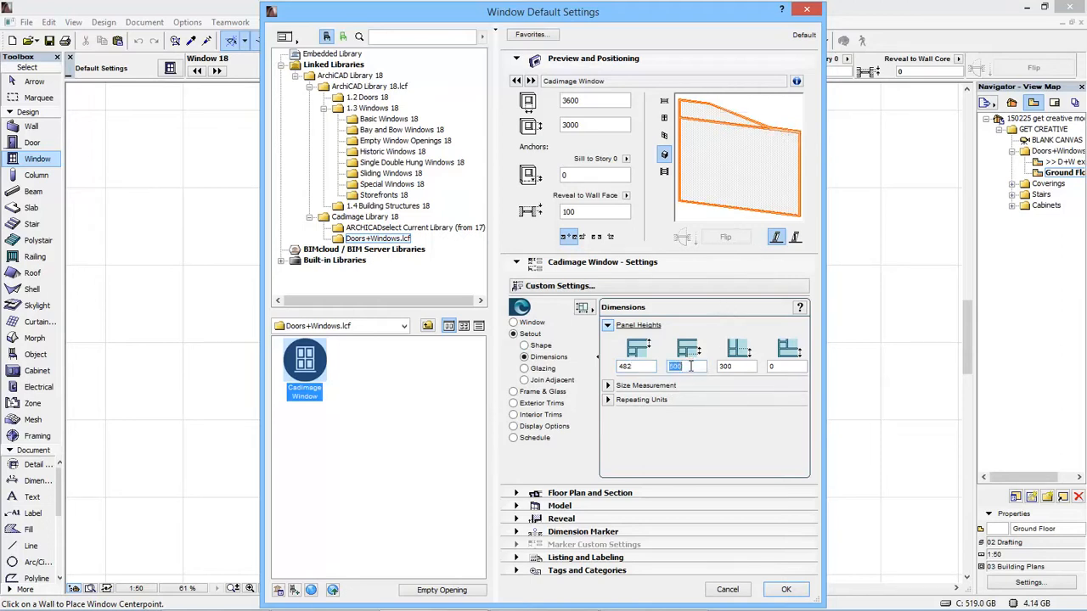
pyautogui.click(736, 366)
pyautogui.write('450')
# Set the window's size measurement to Dimension to Mullion/Transom Centers.
pyautogui.click(612, 385)
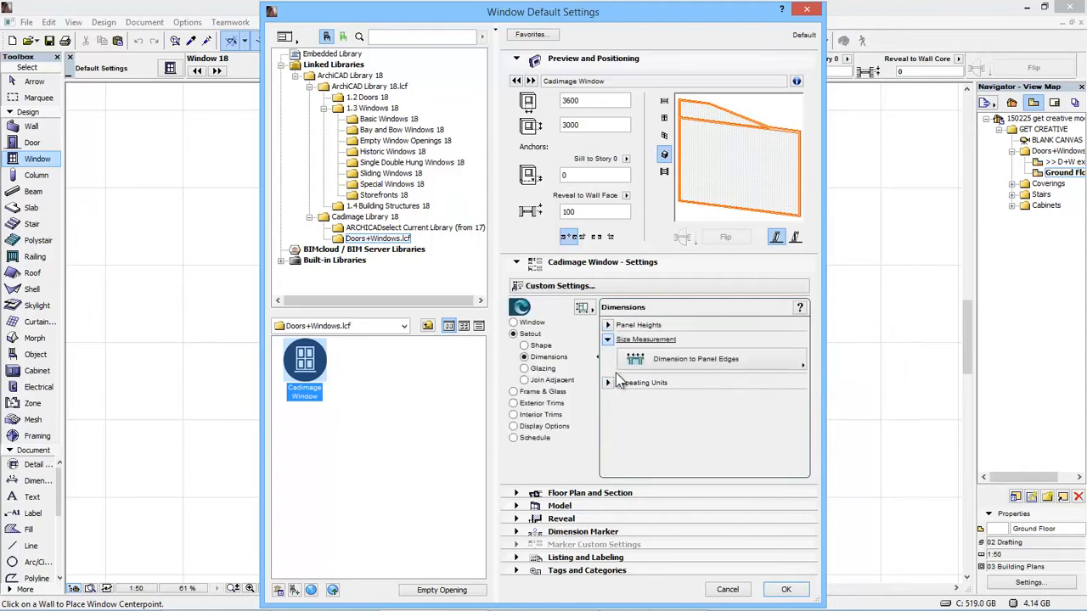
pyautogui.click(769, 360)
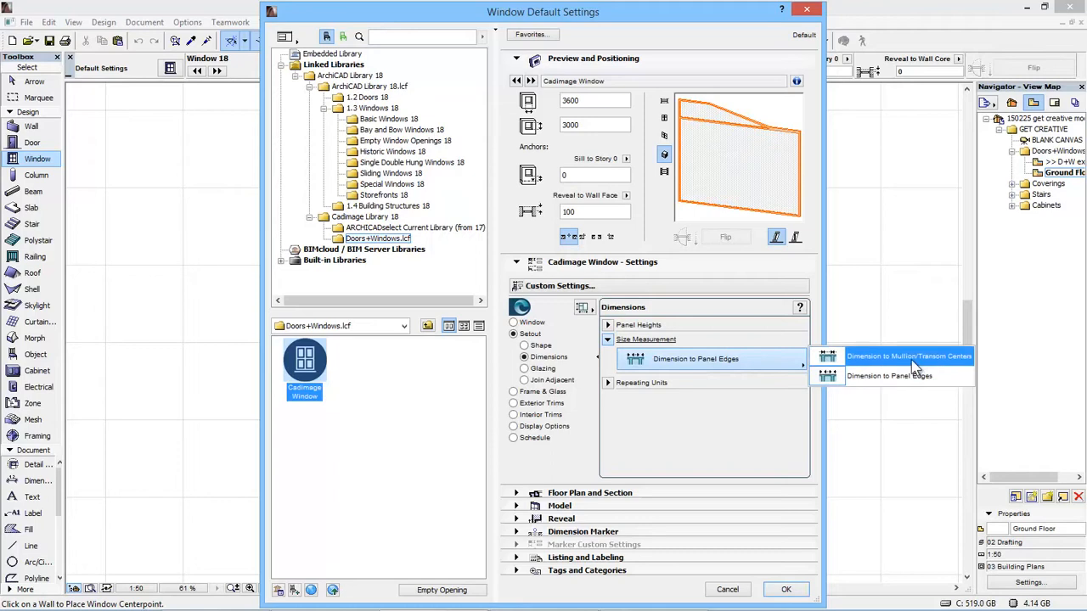
pyautogui.click(913, 374)
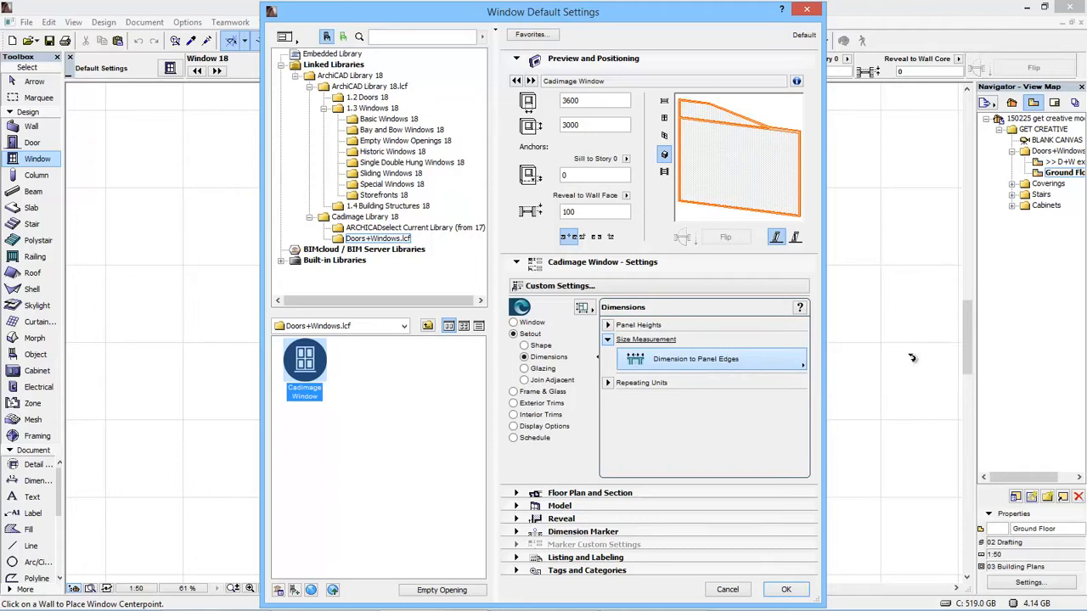
pyautogui.click(728, 359)
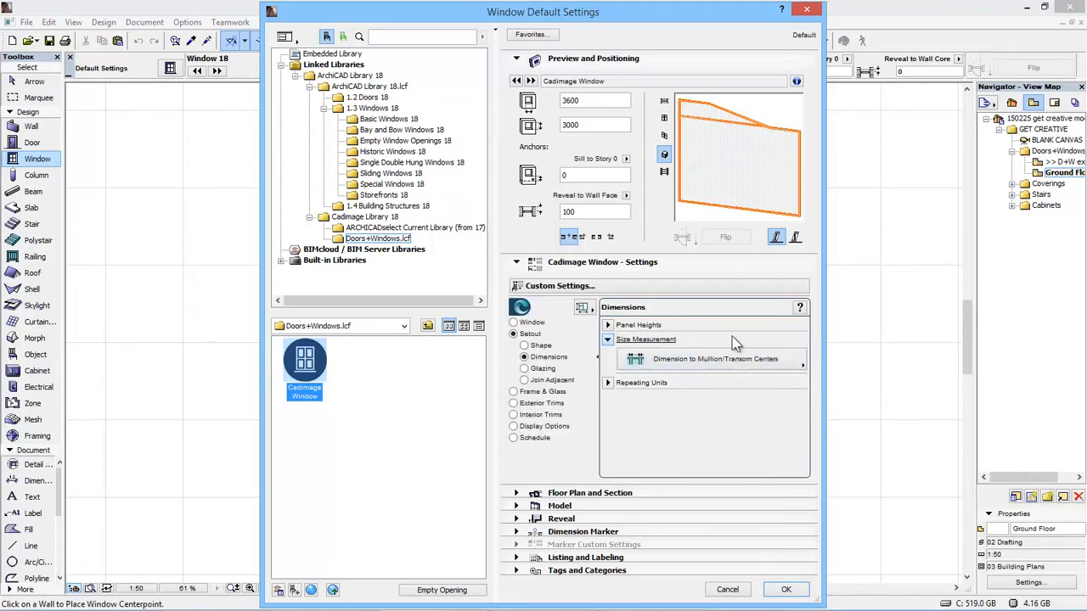
# Divide the main glazing panel below the sloped top panel into four side-by-side panels.
pyautogui.click(535, 368)
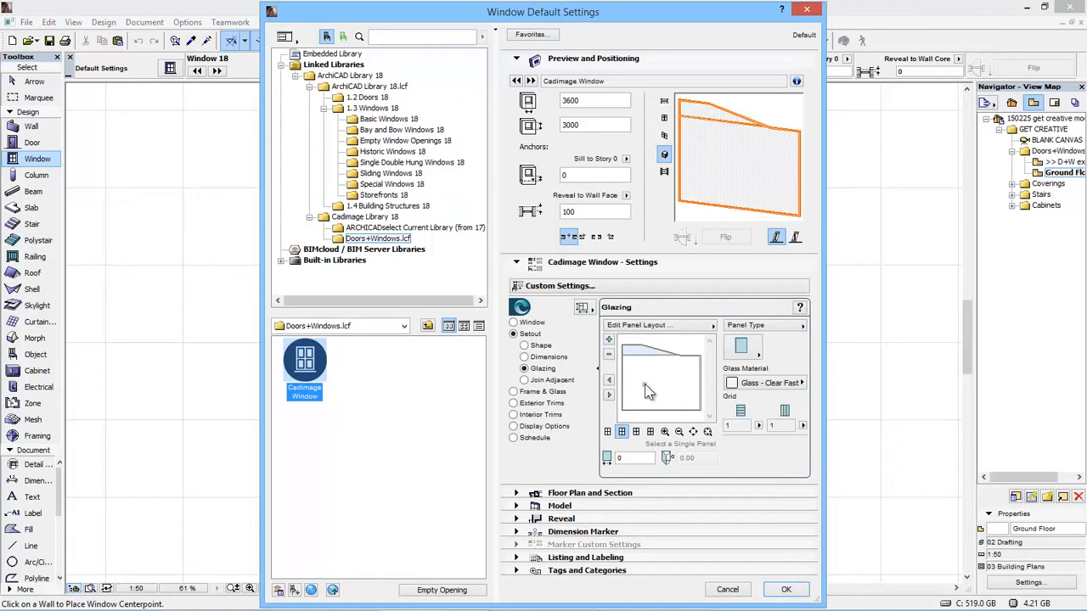
pyautogui.click(643, 350)
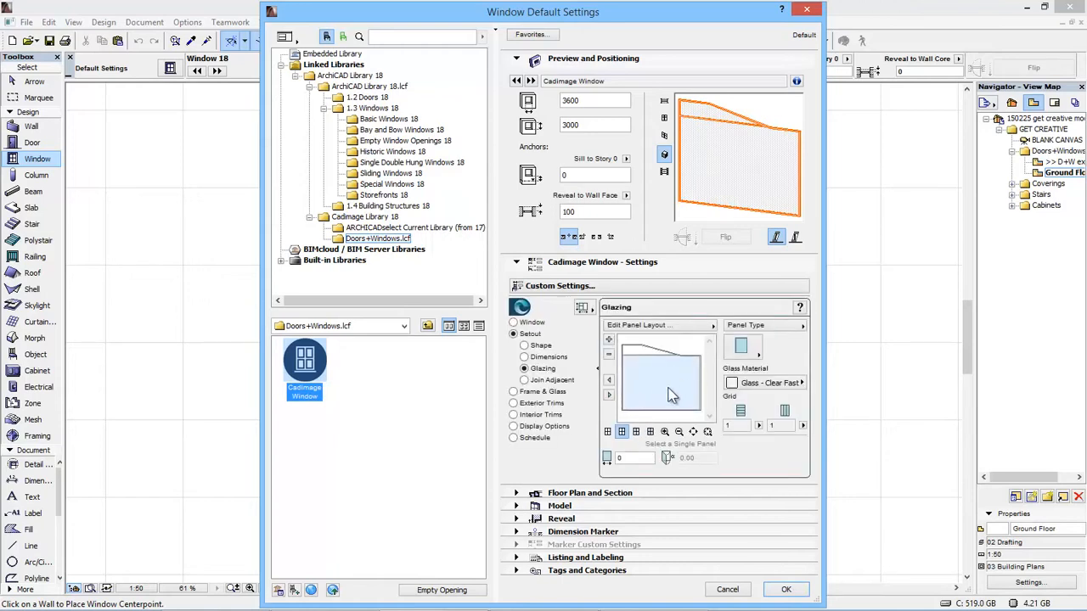
pyautogui.click(609, 341)
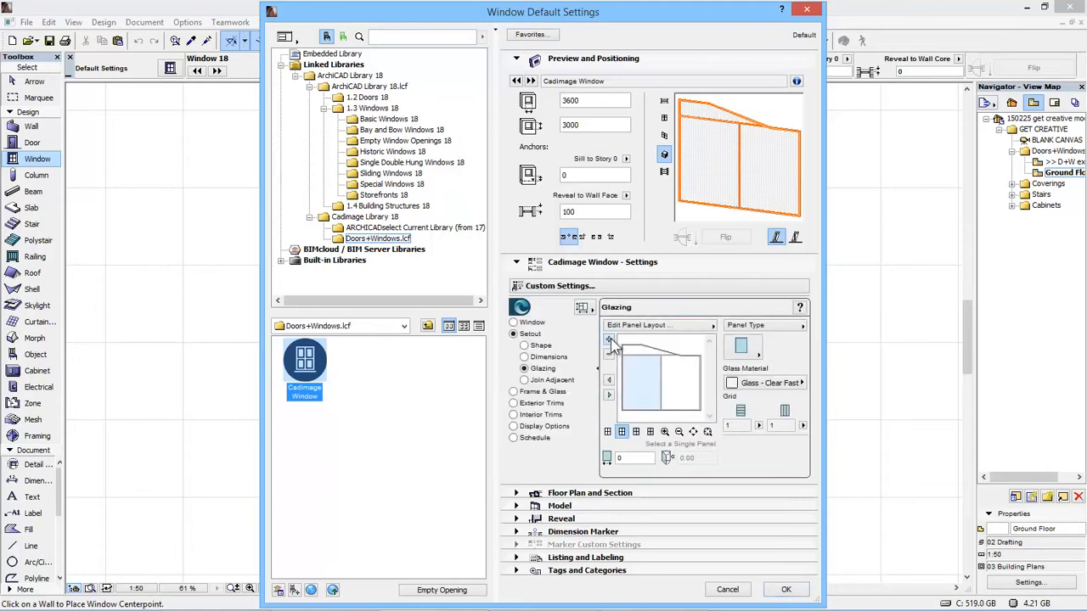
pyautogui.click(610, 340)
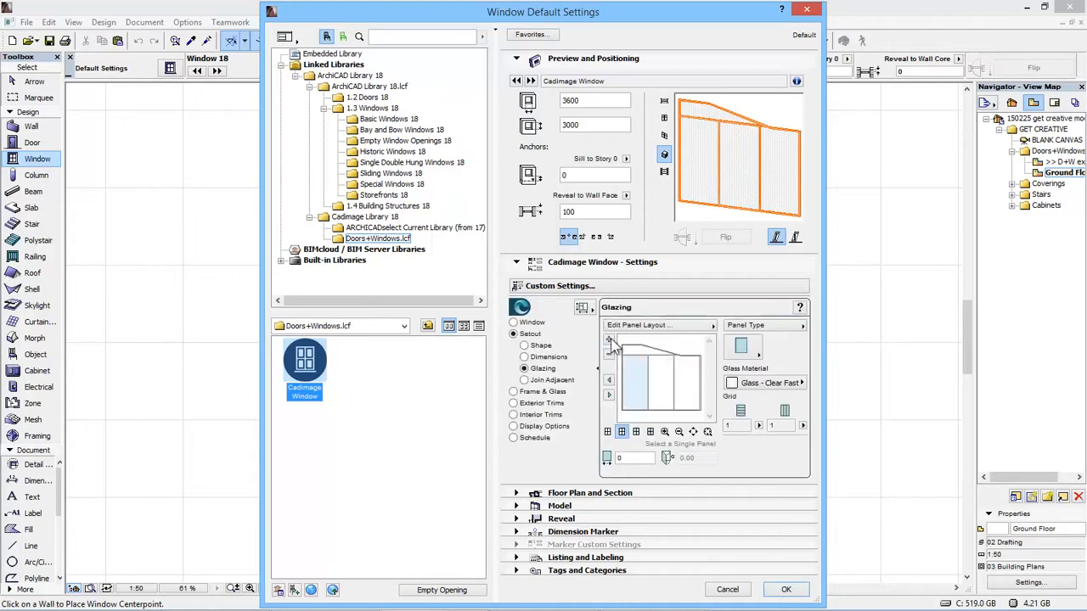
pyautogui.click(610, 340)
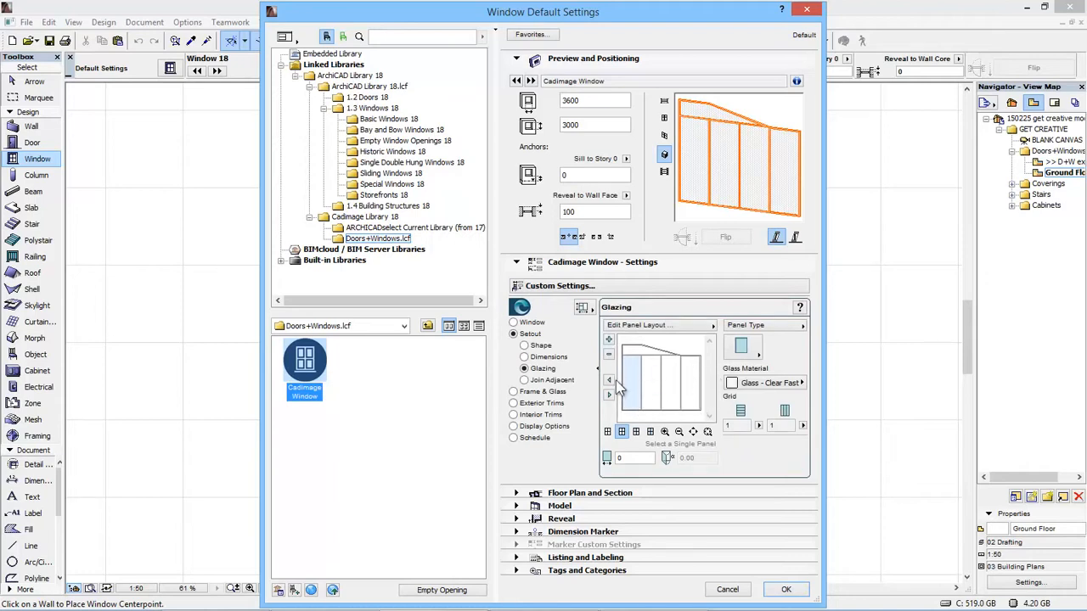
# Change the rightmost of the four main panels to a Right Slider.
pyautogui.click(690, 384)
pyautogui.click(748, 355)
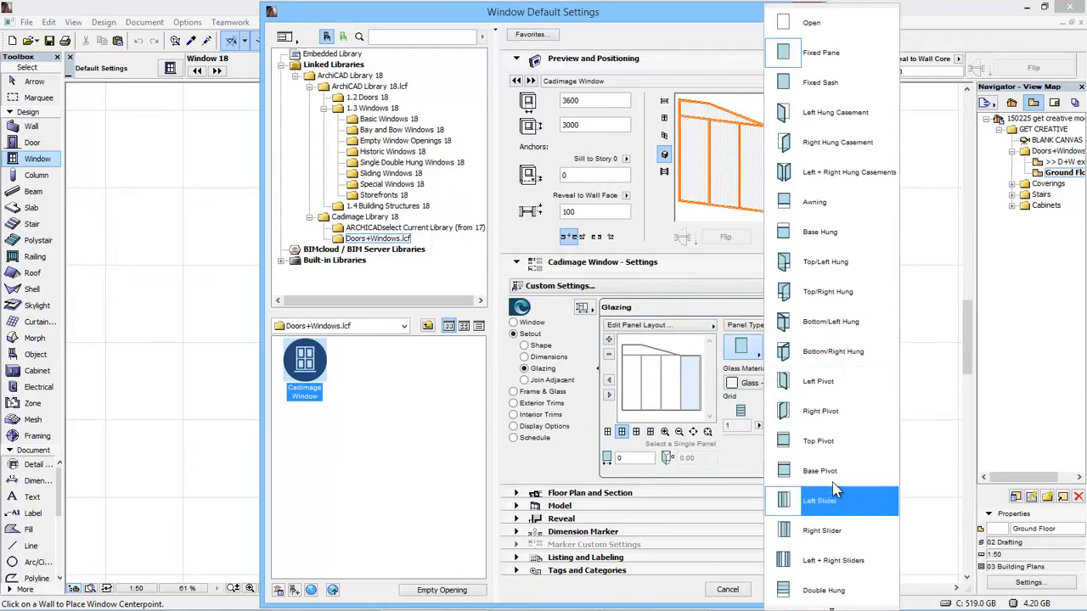
pyautogui.click(853, 531)
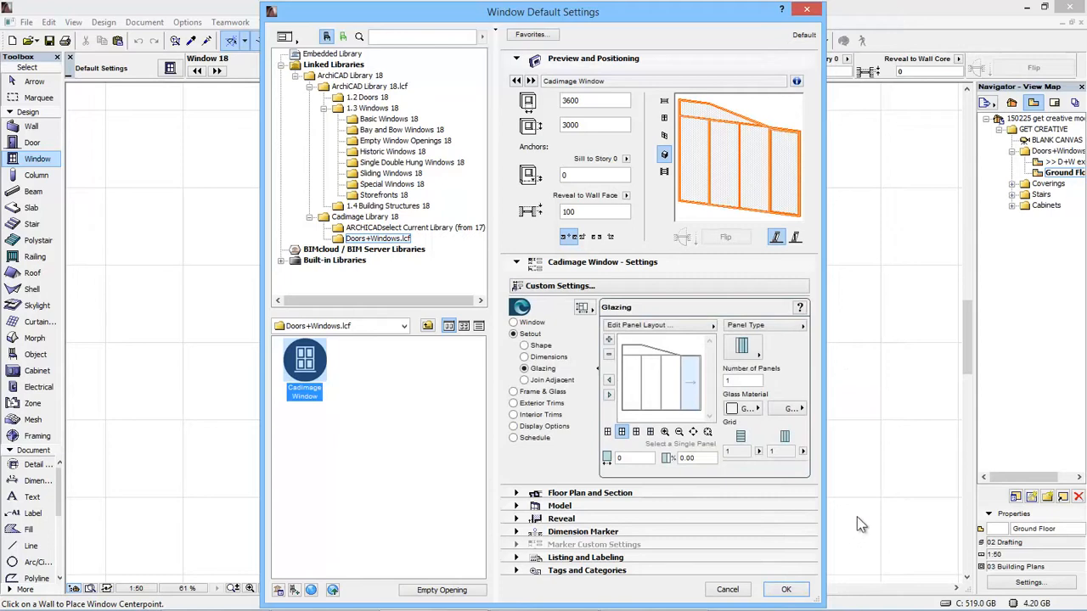
# Change the third main panel from the left to a Left Slider.
pyautogui.click(673, 399)
pyautogui.click(741, 346)
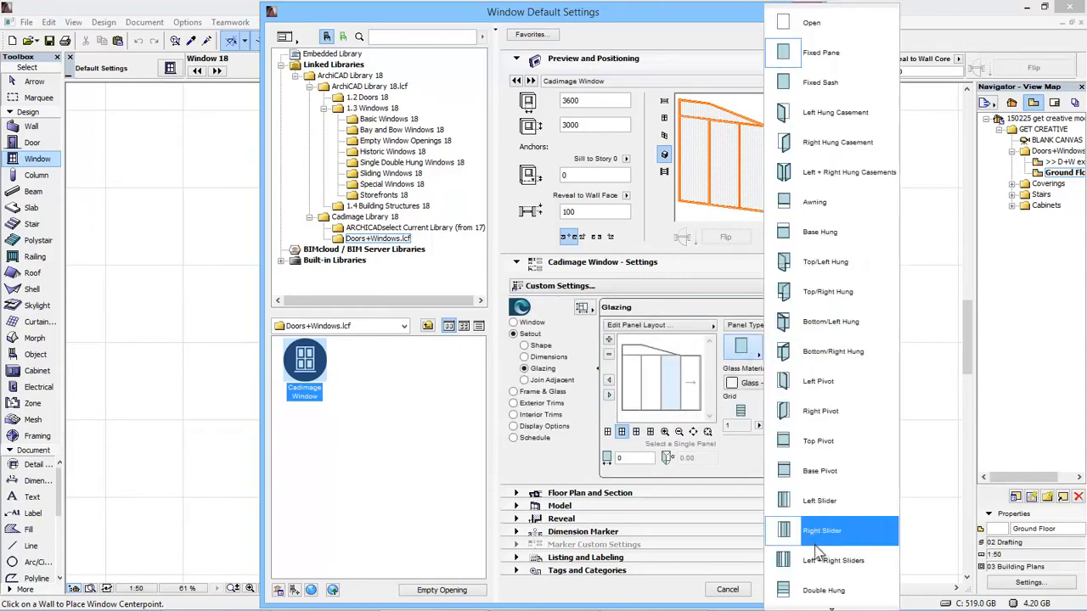
pyautogui.click(821, 501)
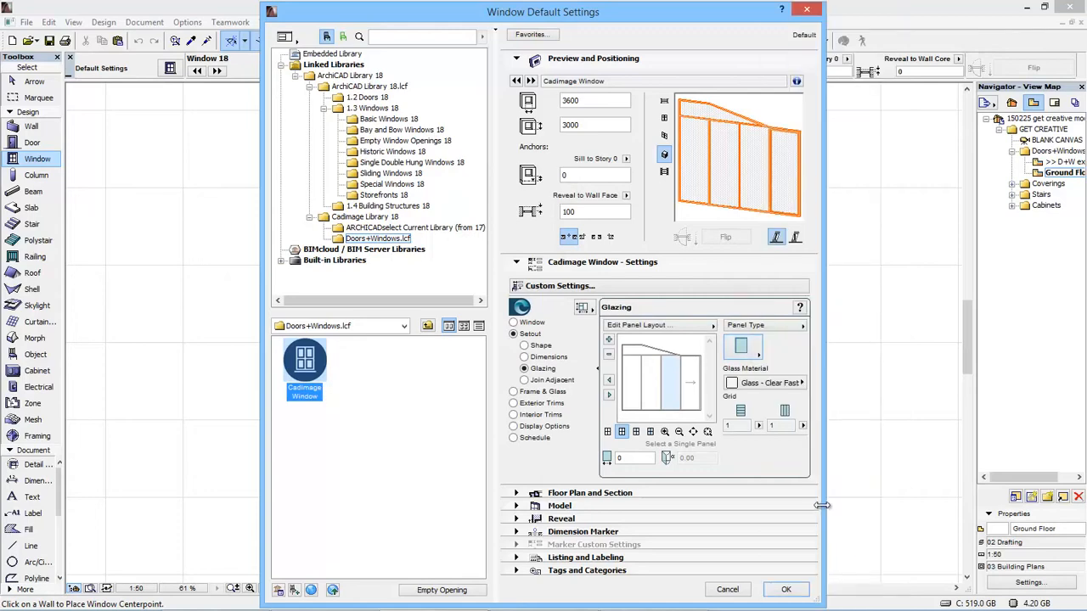
# Change the second main panel from the left to Double Hung with its sash split at 50%.
pyautogui.click(652, 384)
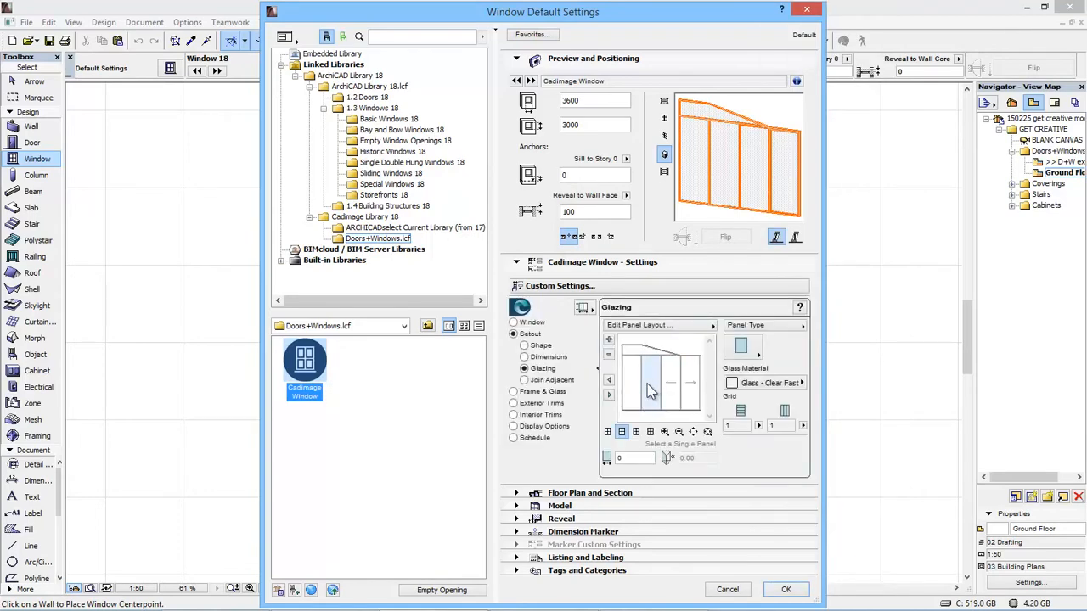
pyautogui.click(741, 347)
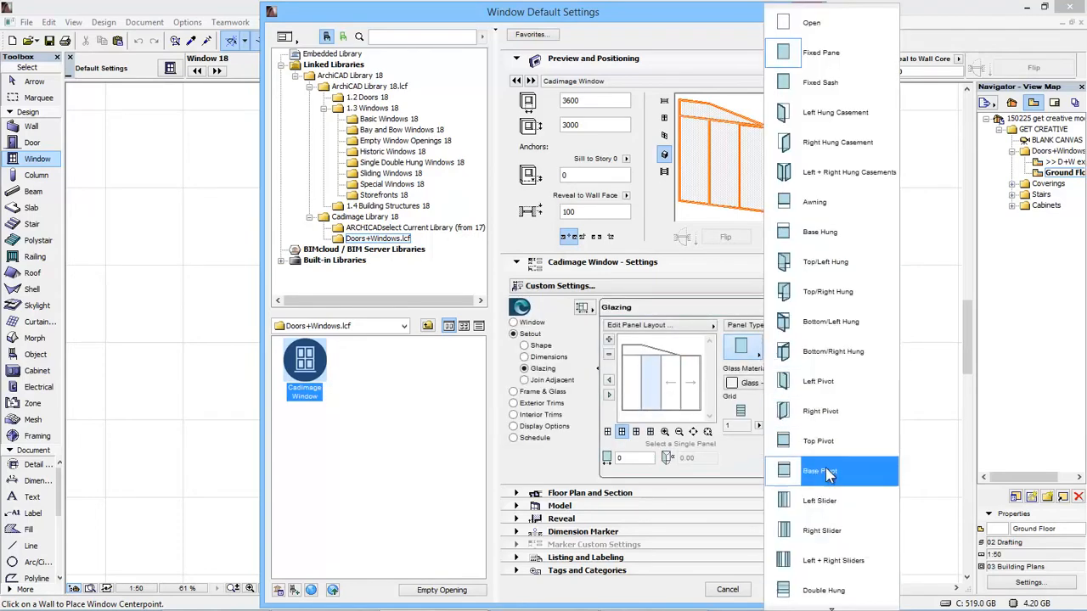
pyautogui.scroll(-1, 829, 591)
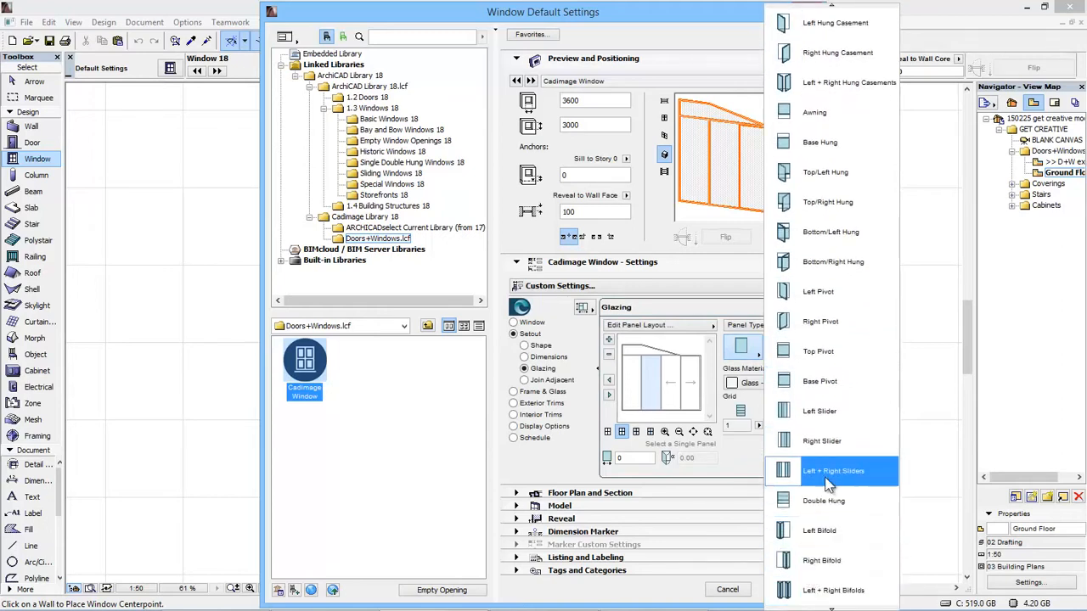
pyautogui.click(810, 501)
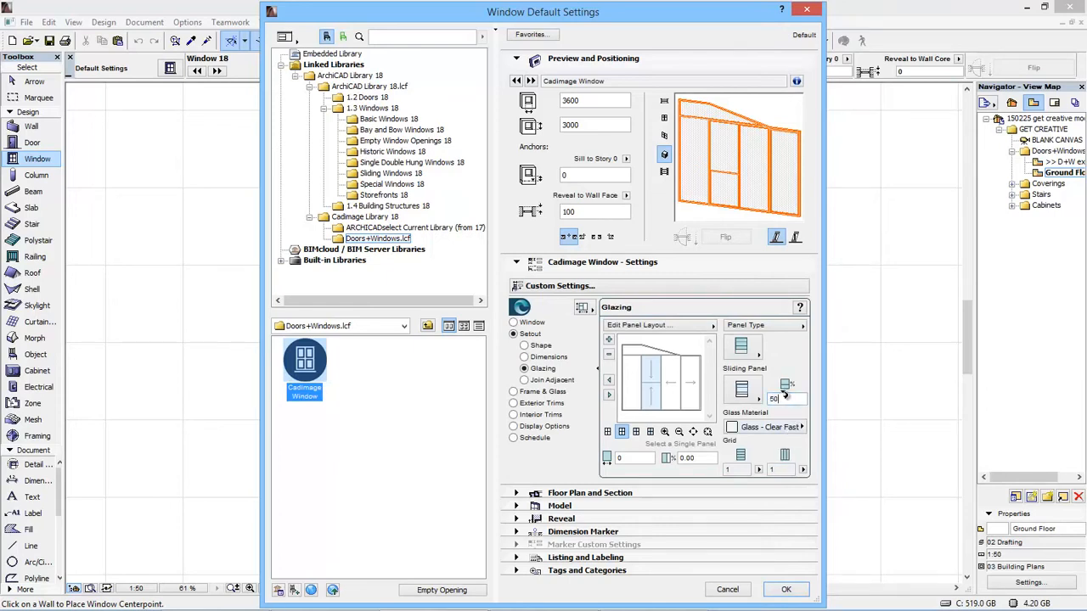
pyautogui.press('Return')
# Insert a panel above the leftmost main panel.
pyautogui.click(640, 401)
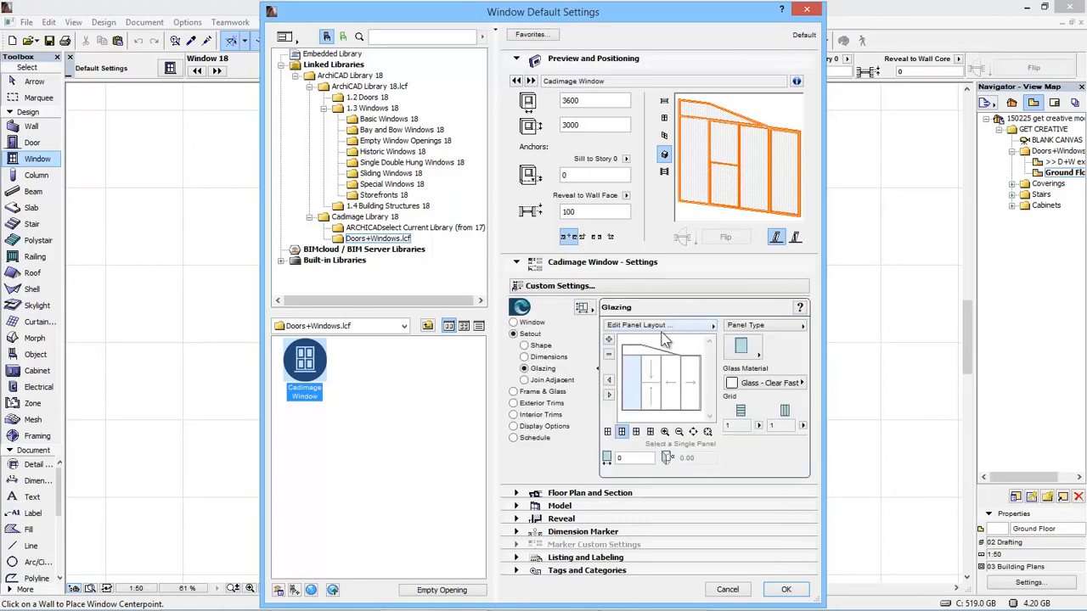
pyautogui.click(667, 327)
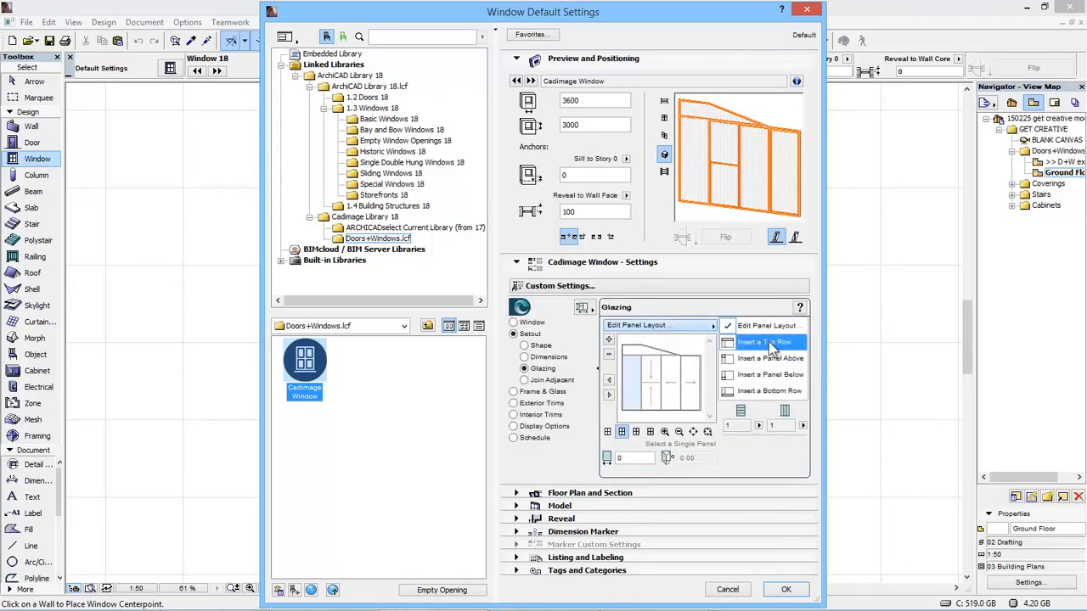
pyautogui.click(765, 360)
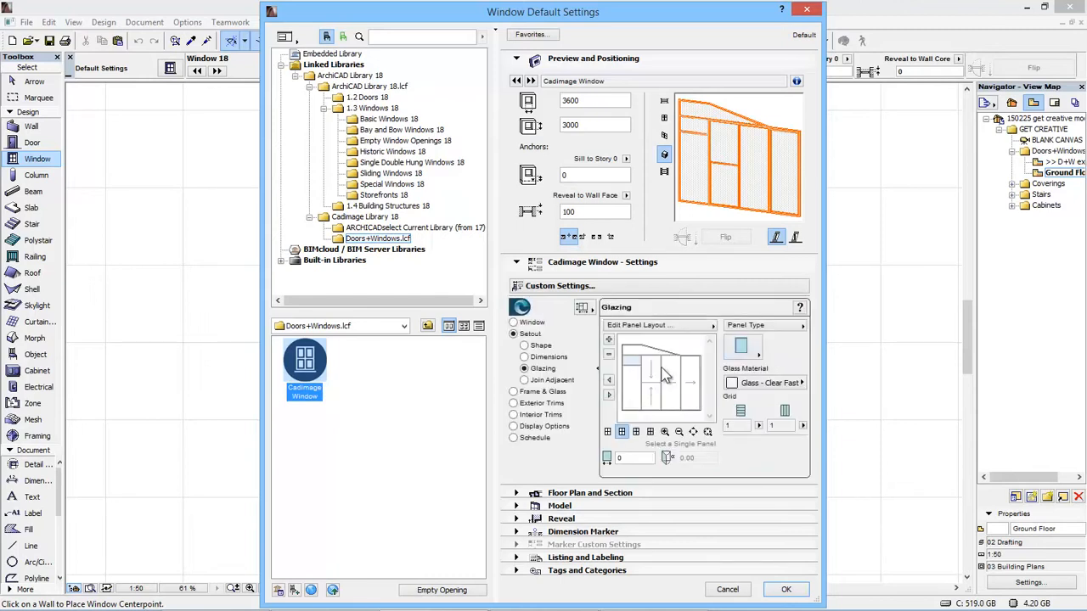
# Change the lower leftmost panel to a Left Hung Door.
pyautogui.click(638, 383)
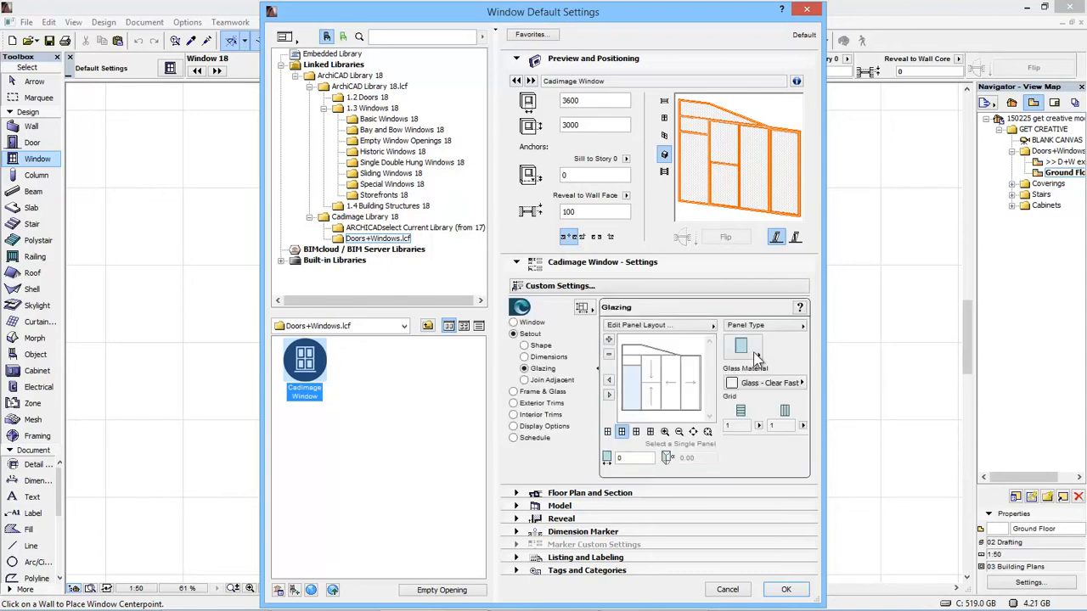
pyautogui.click(757, 352)
pyautogui.scroll(-3, 821, 486)
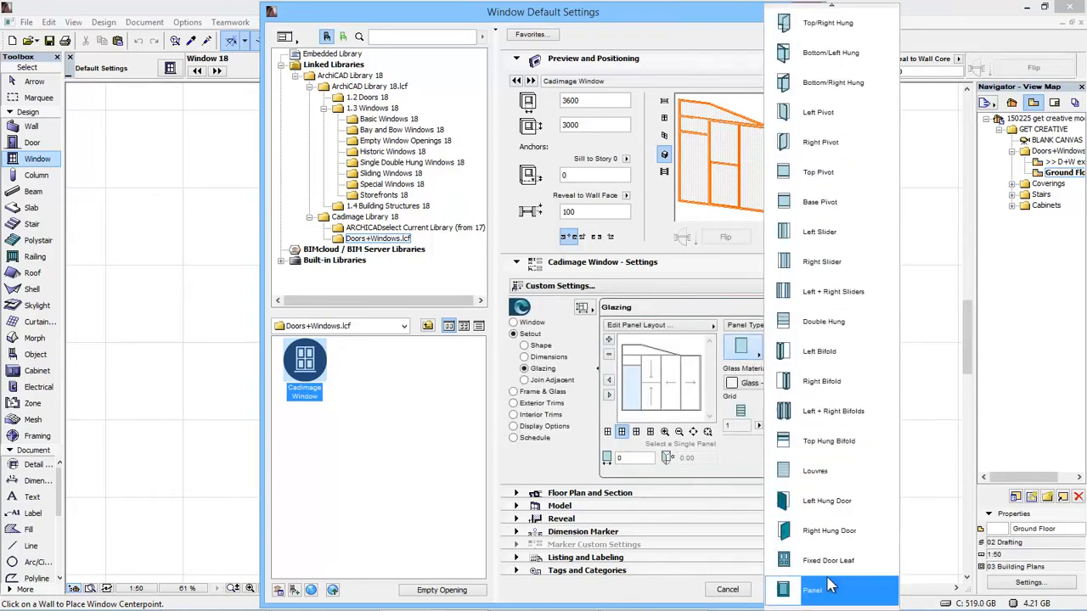
pyautogui.click(825, 500)
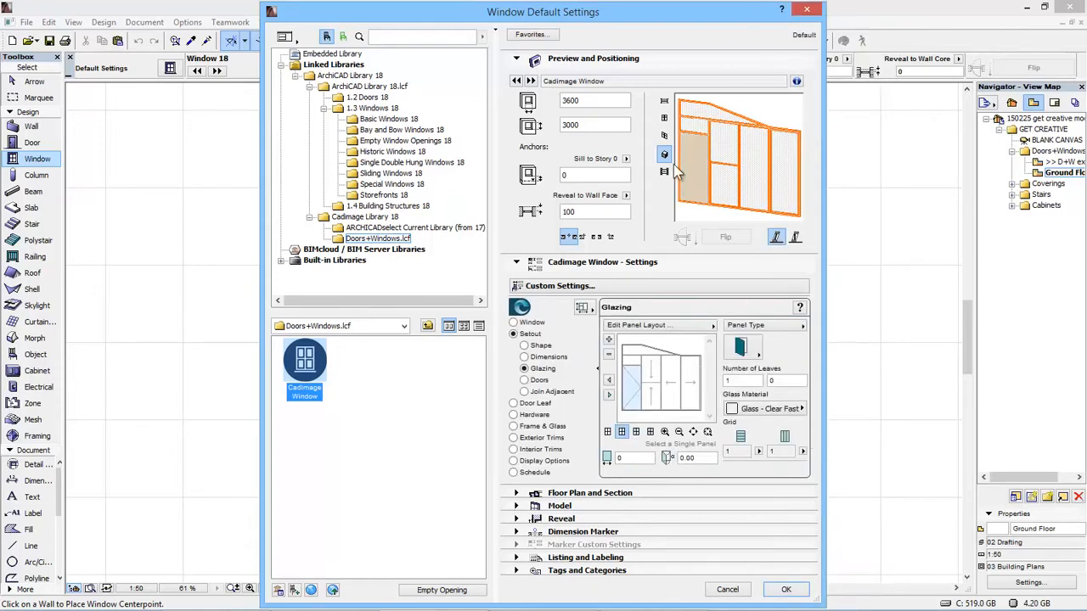
# Change the small panel above the door to Louvres.
pyautogui.click(633, 367)
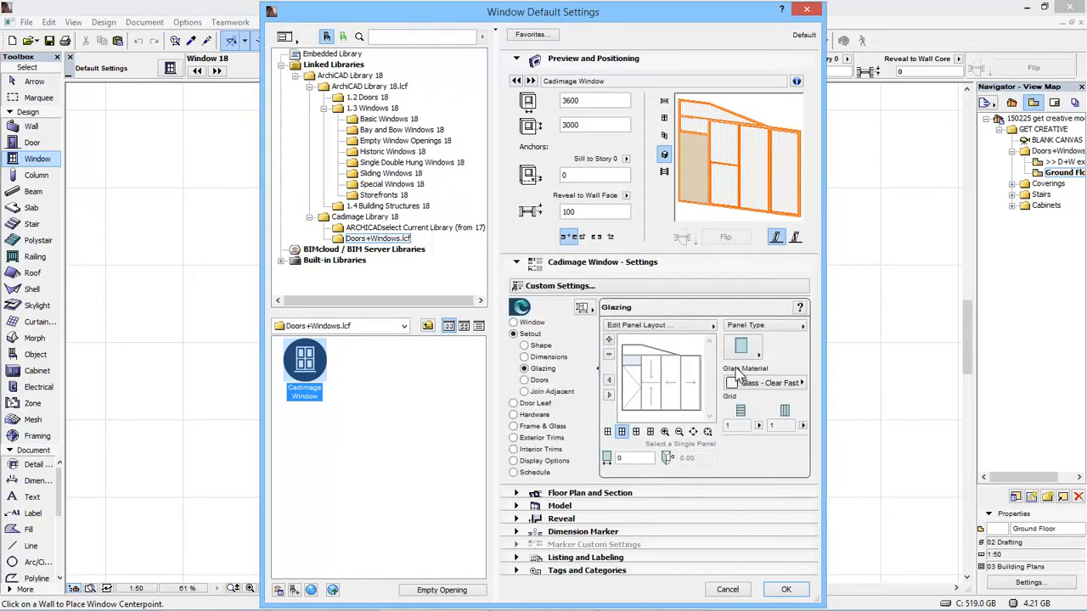
pyautogui.click(741, 347)
pyautogui.scroll(-3, 808, 473)
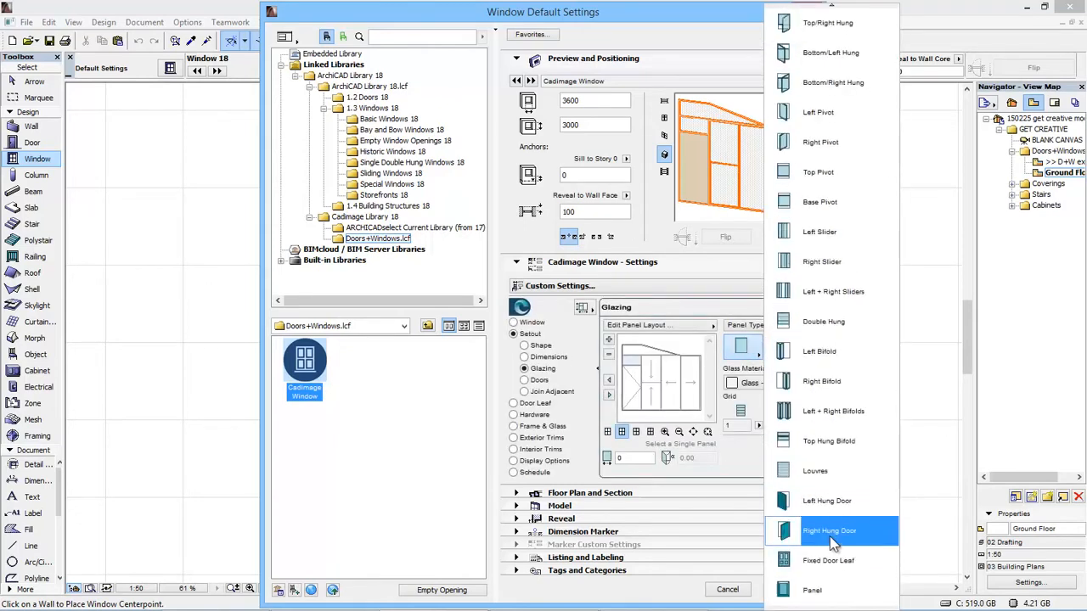
pyautogui.click(818, 473)
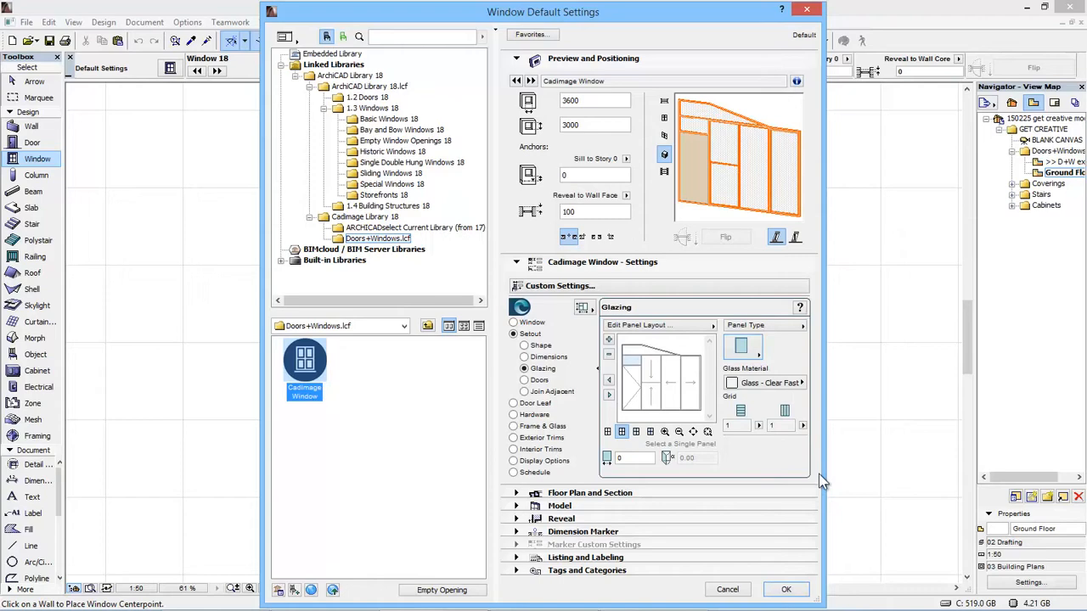
# Change the sloped top panel's type to a solid Panel.
pyautogui.click(633, 351)
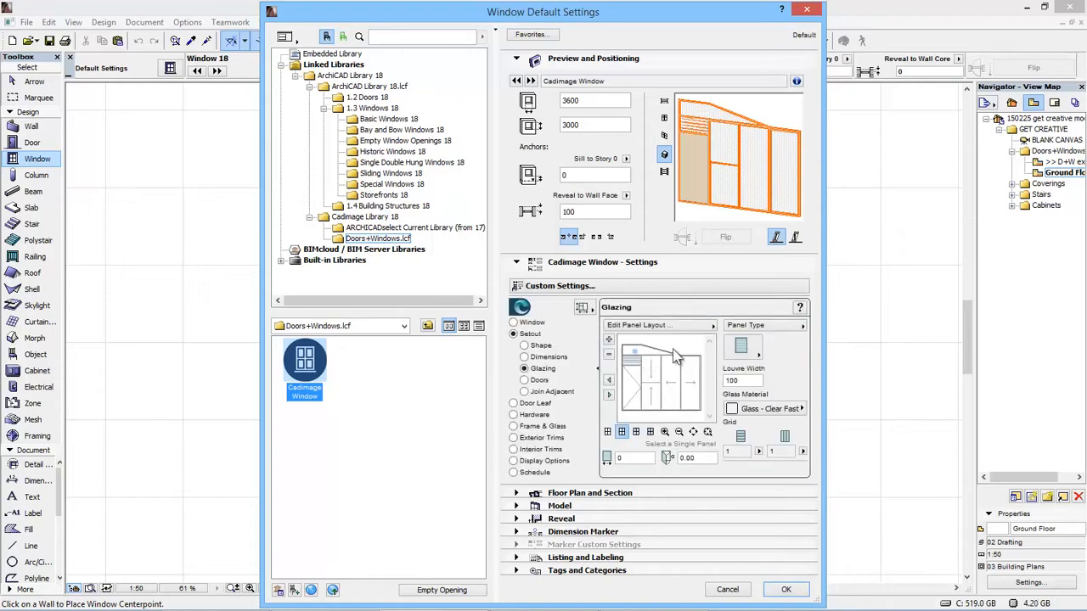
pyautogui.click(742, 347)
pyautogui.scroll(-3, 815, 458)
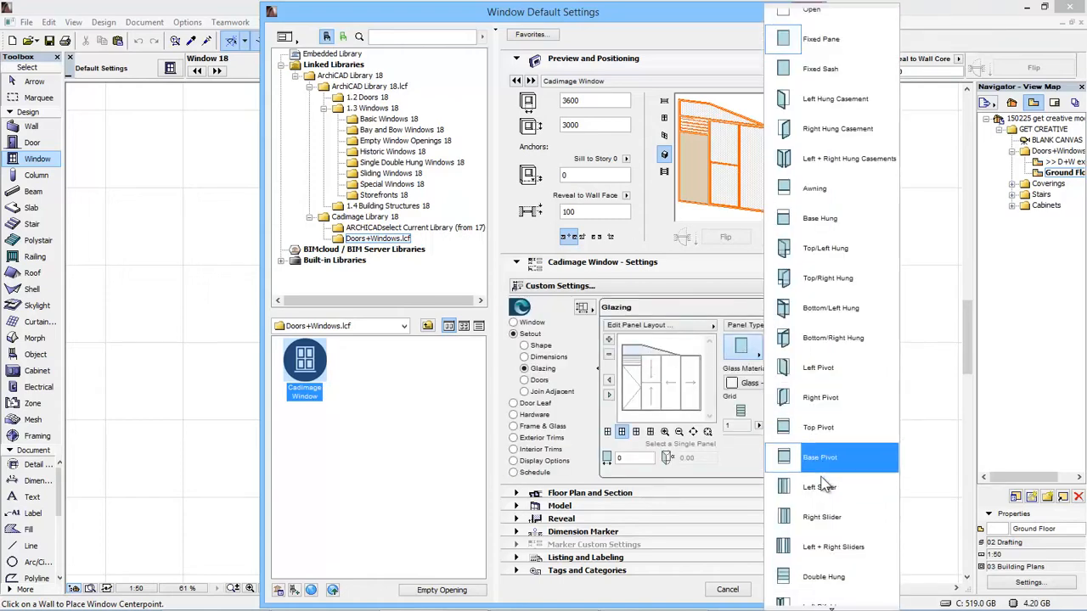
pyautogui.click(817, 592)
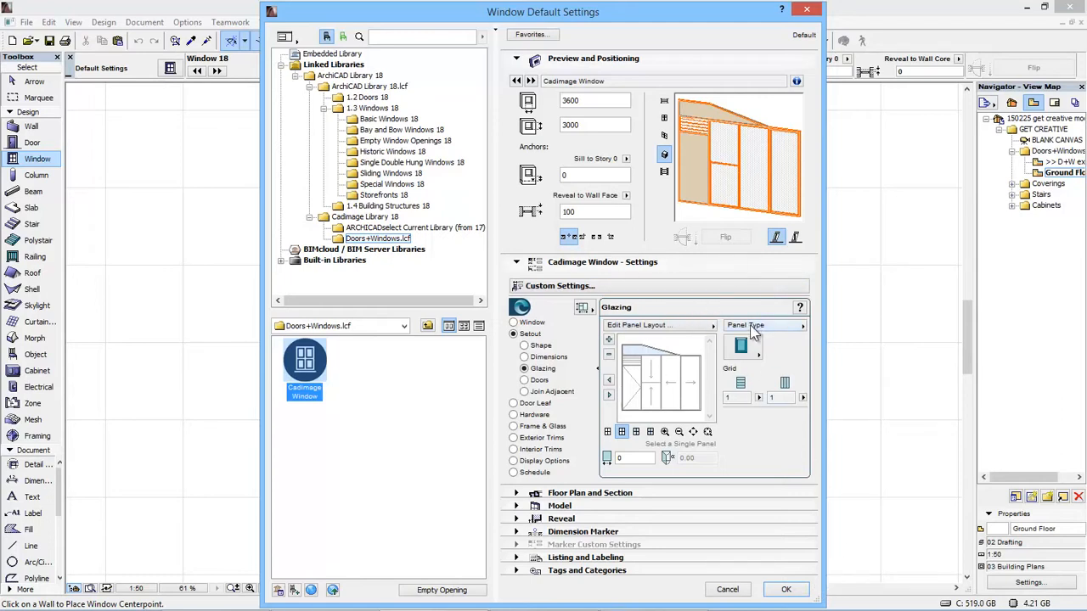
# Set the leaf type of the window's door panel to 1 - F.
pyautogui.click(537, 381)
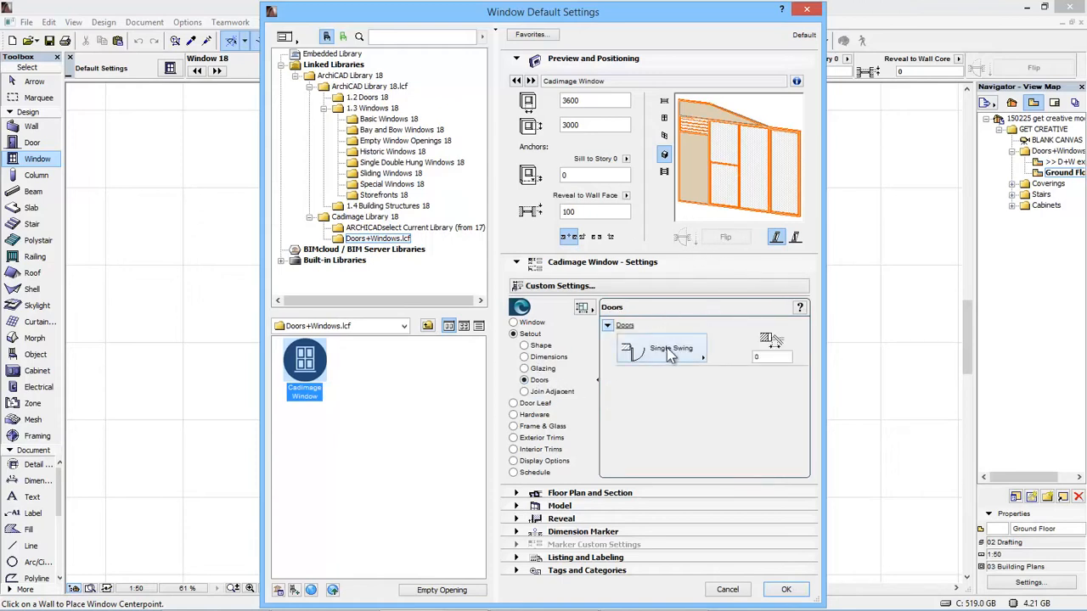
pyautogui.click(527, 405)
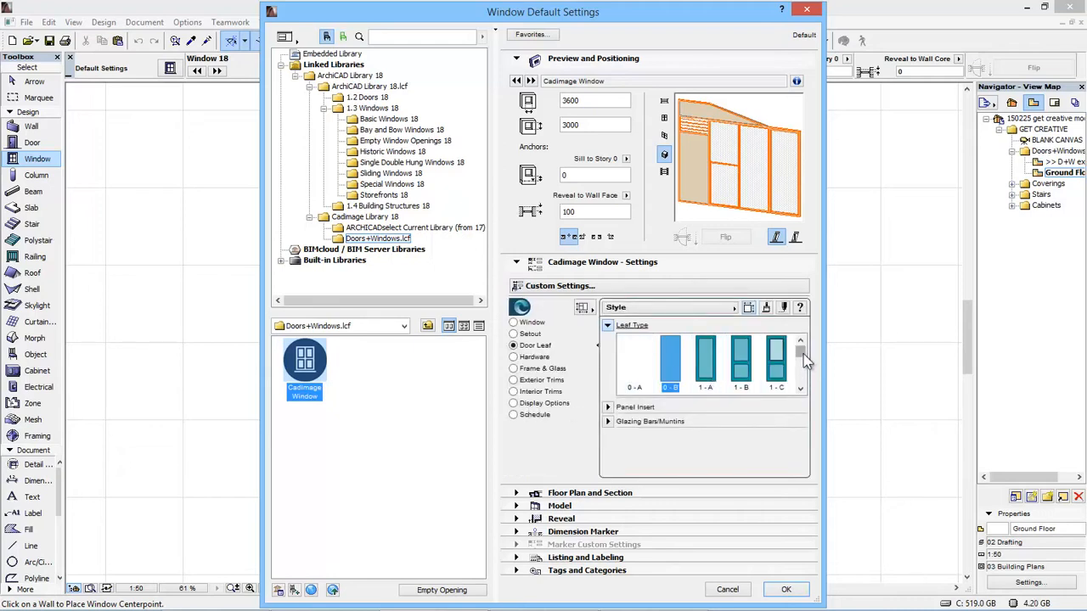
pyautogui.click(800, 388)
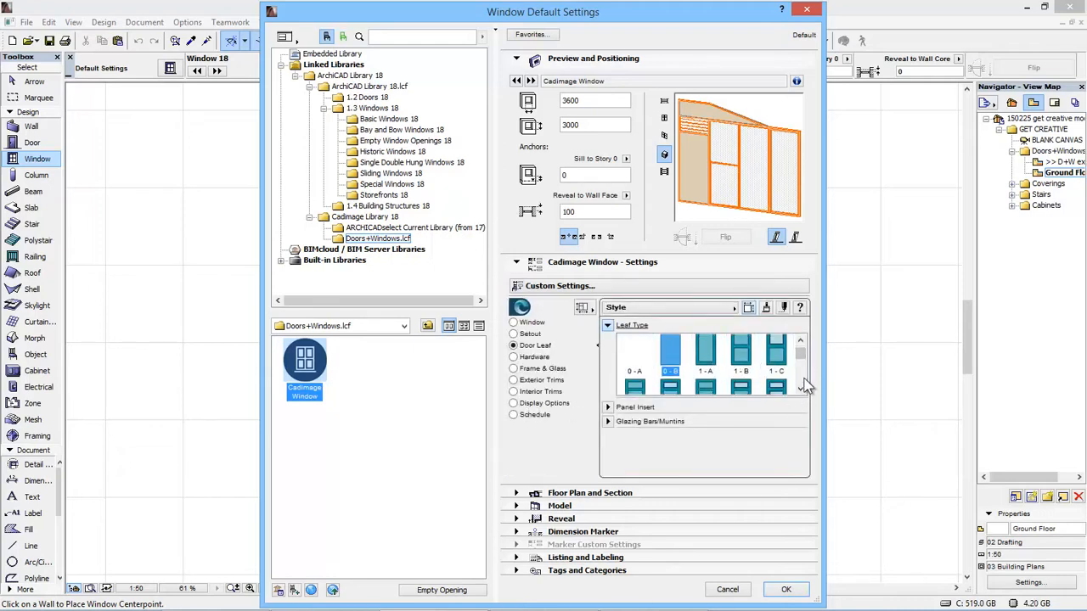
pyautogui.click(712, 373)
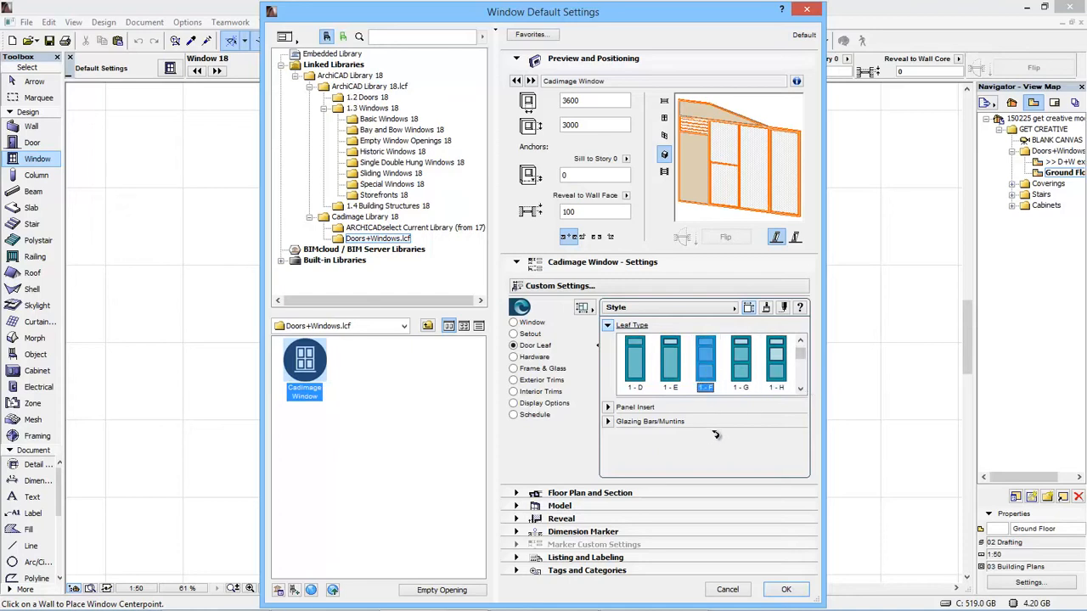
# Unlink the door leaf's exterior surfaces and assign Glass - Blue to the panels, keeping leaf, beading and glazing bars in Wood - Pine Grained Horizontal.
pyautogui.click(765, 309)
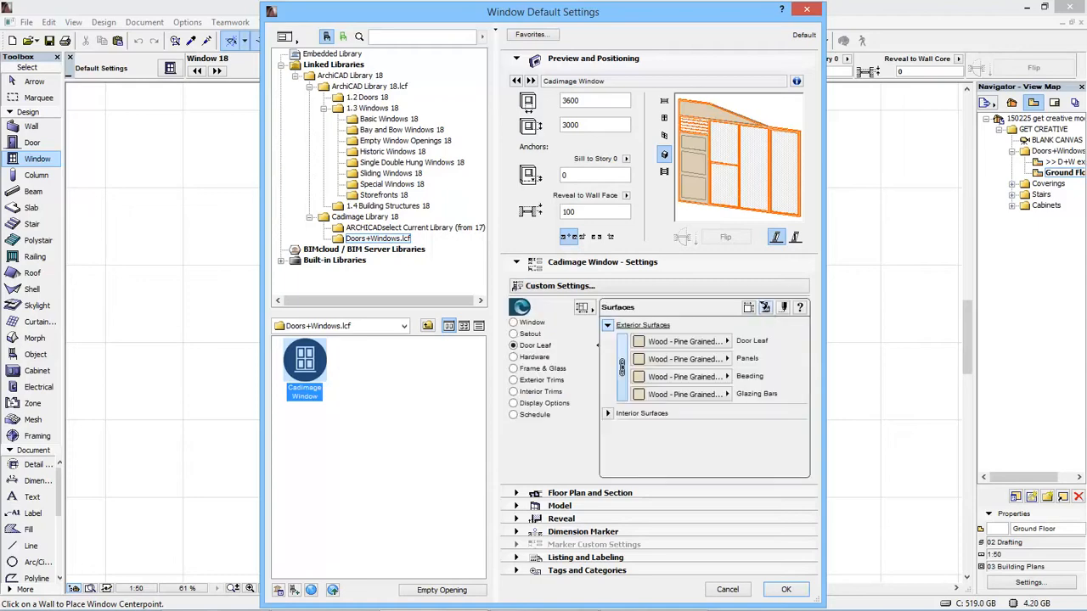
pyautogui.click(690, 359)
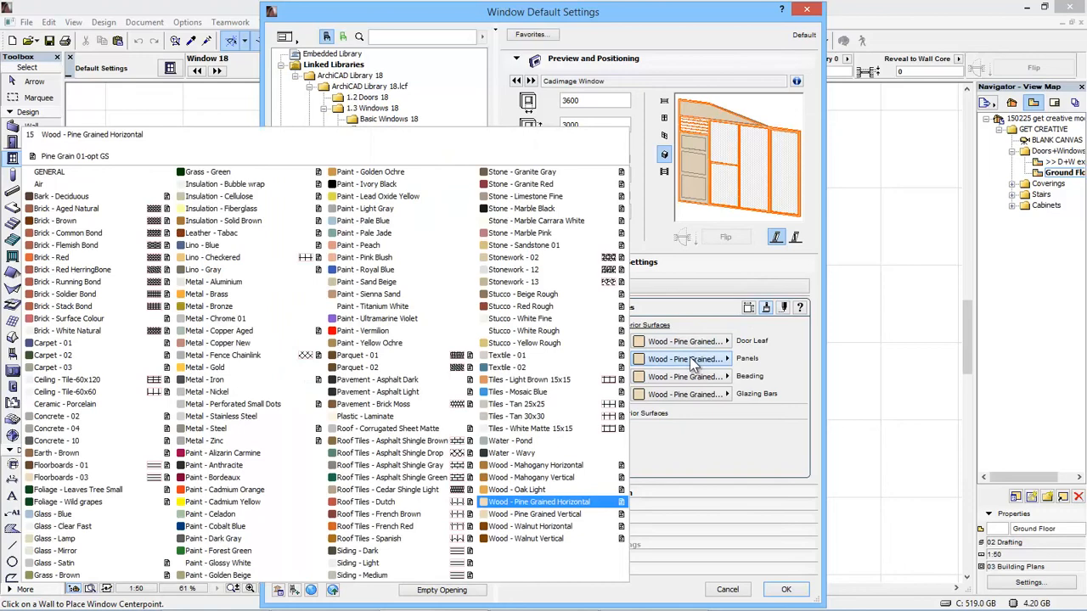
pyautogui.click(128, 514)
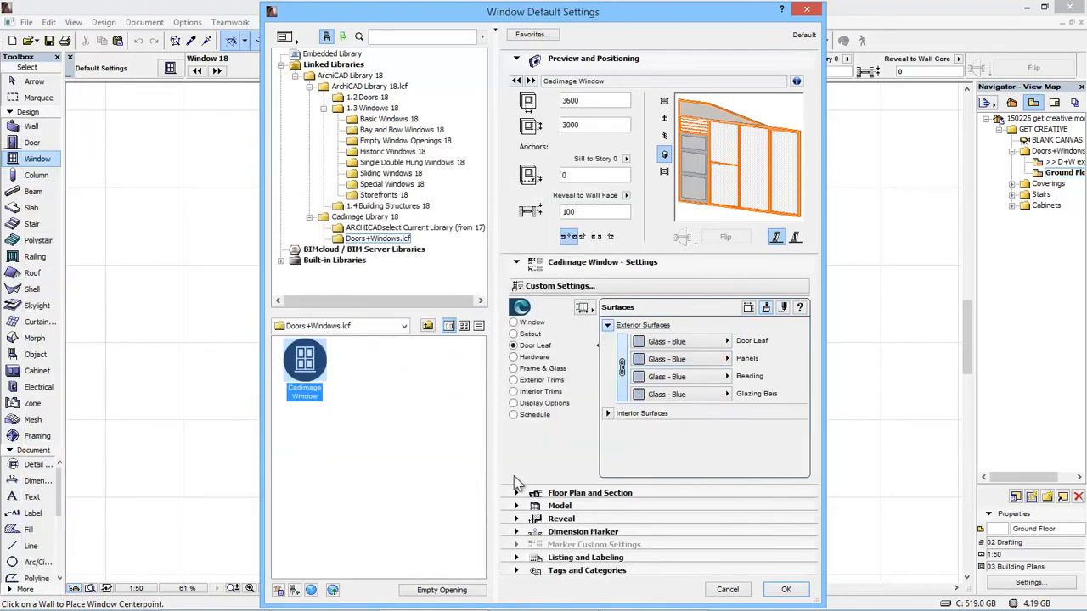
pyautogui.click(623, 383)
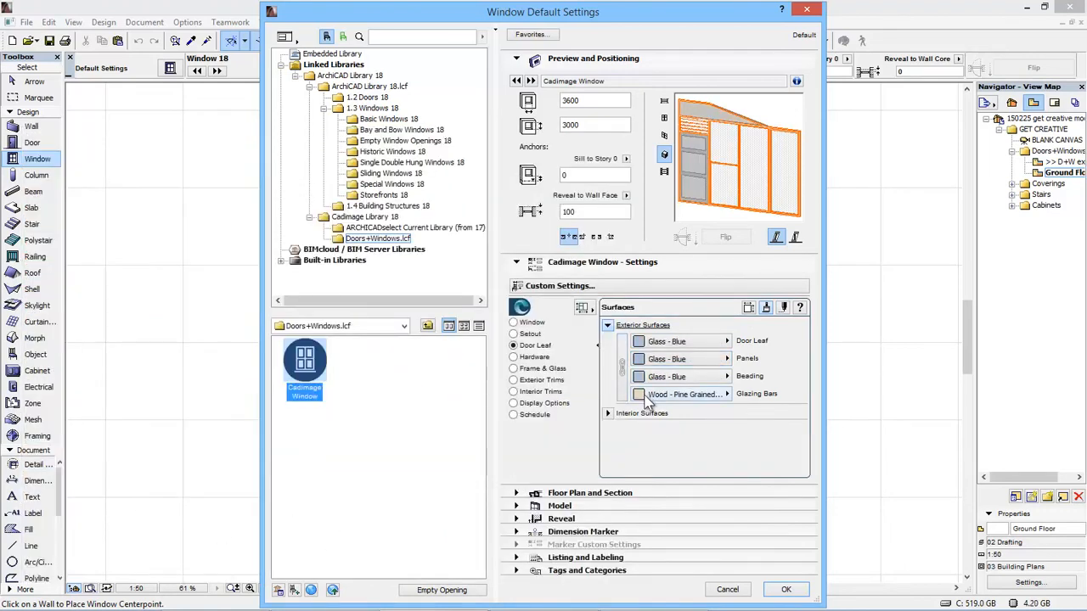
pyautogui.click(687, 376)
pyautogui.click(547, 504)
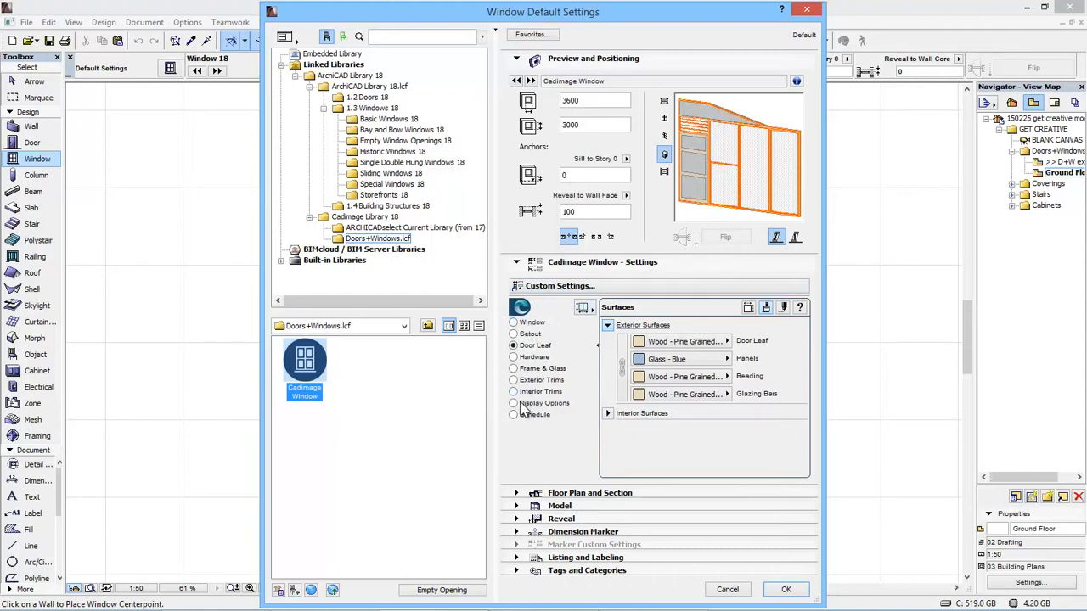
# Accept the window settings and place the sloped-head window in the west exterior wall with its door opening inward at the north end.
pyautogui.click(788, 589)
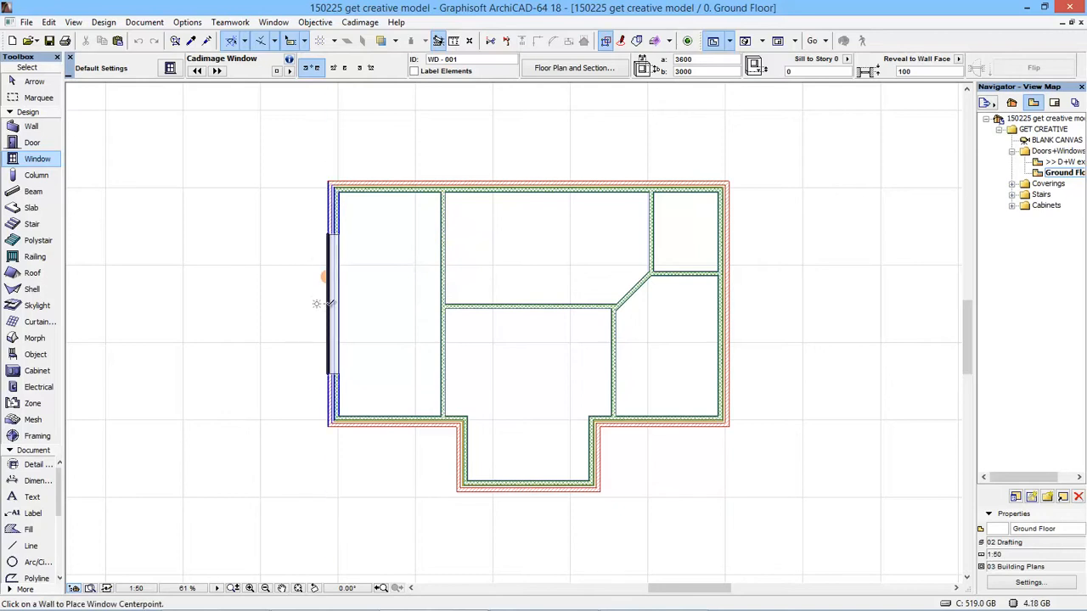
pyautogui.click(331, 303)
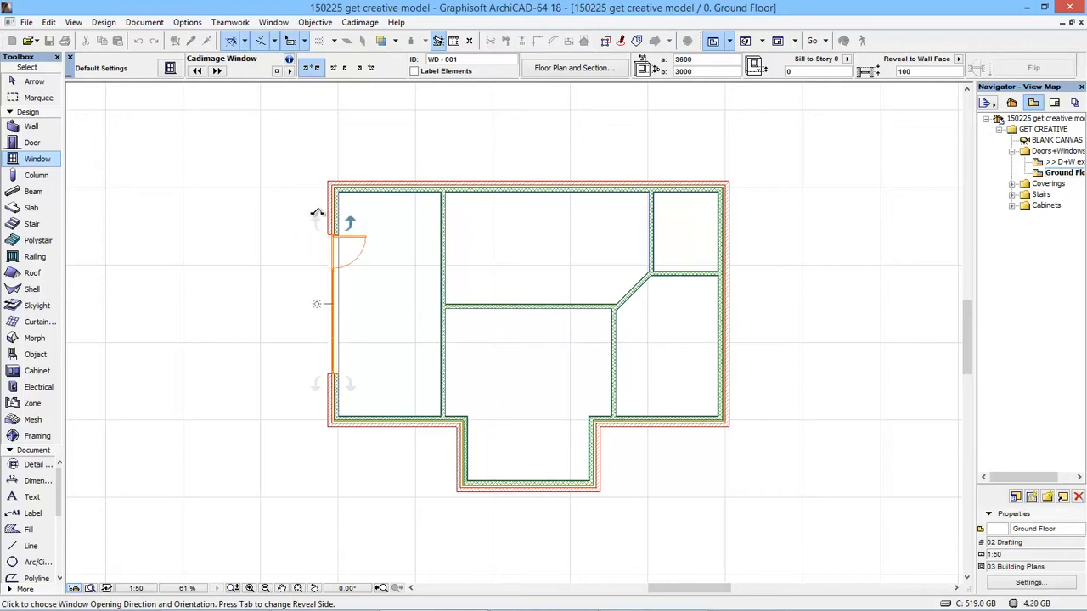
pyautogui.click(411, 206)
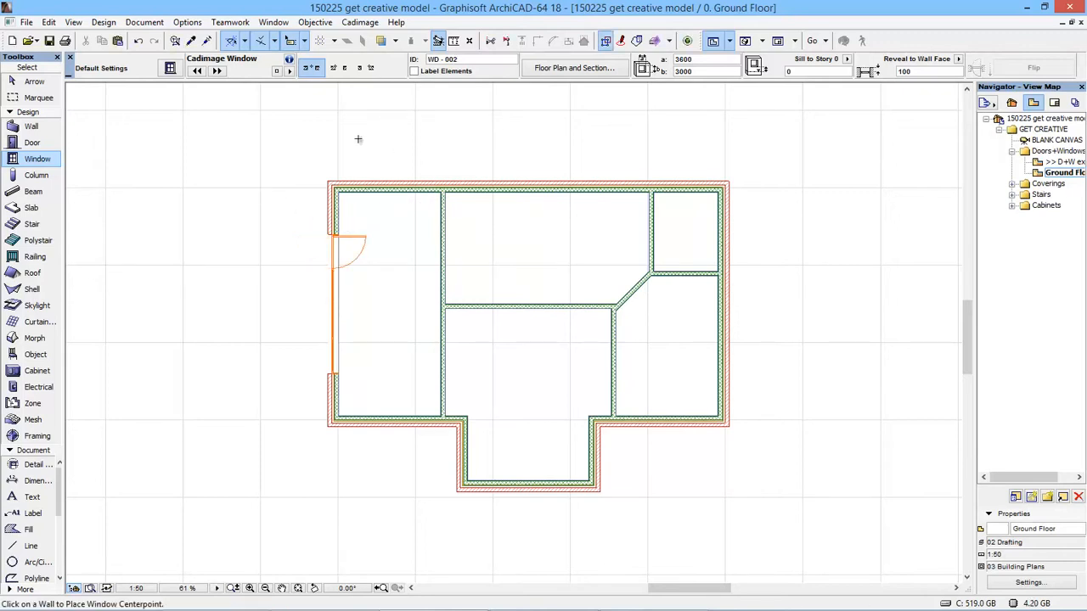
# Show the BLANK CANVAS 3D view and orbit to face the gable wall with the placed window.
pyautogui.doubleClick(1053, 141)
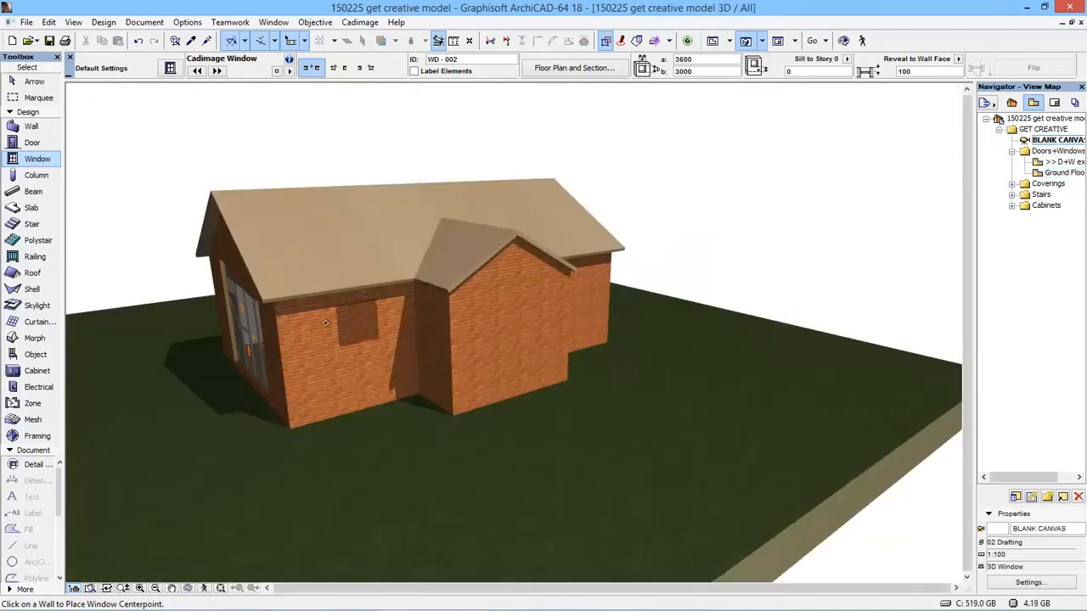
pyautogui.keyDown('shift'); pyautogui.moveTo(361, 313); pyautogui.dragTo(431, 337, button='middle'); pyautogui.keyUp('shift')
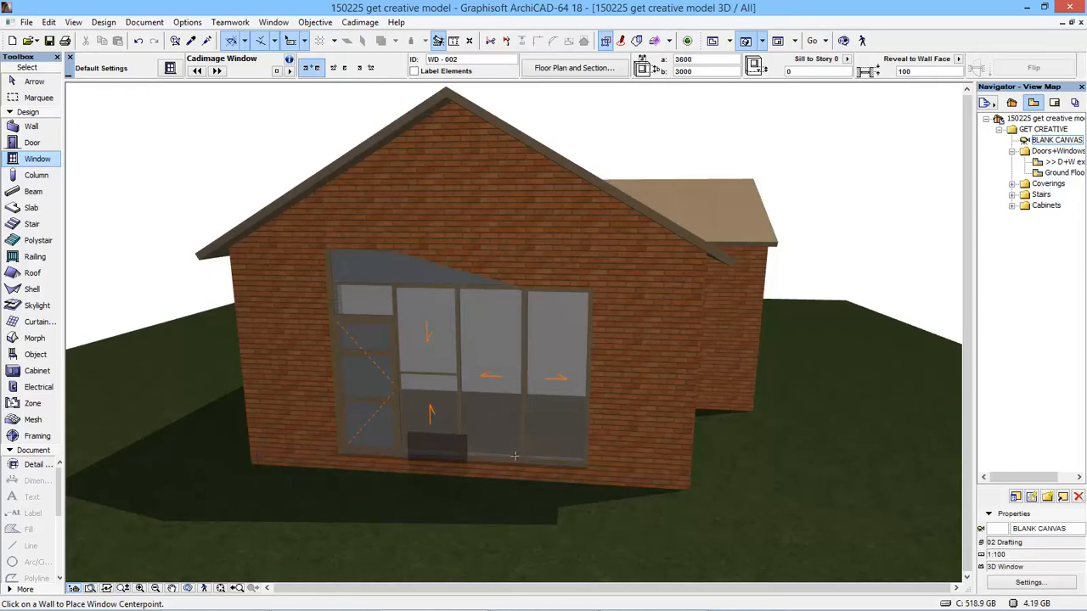
# Raise the ground mesh around the house to a base height of 950, and deselect it.
pyautogui.keyDown('shift'); pyautogui.click(584, 474); pyautogui.keyUp('shift')
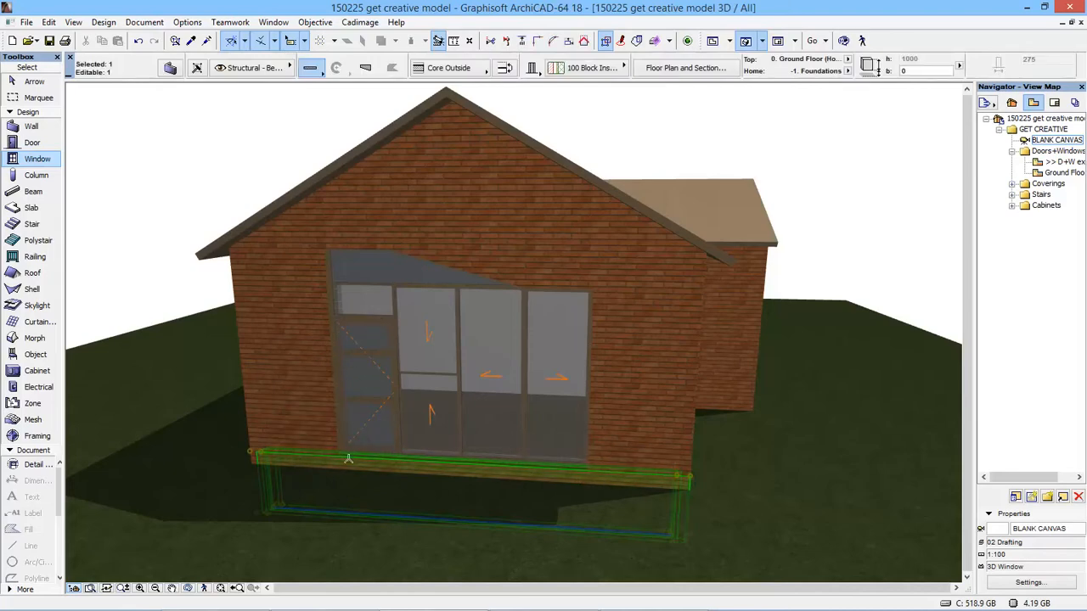
pyautogui.press('Escape')
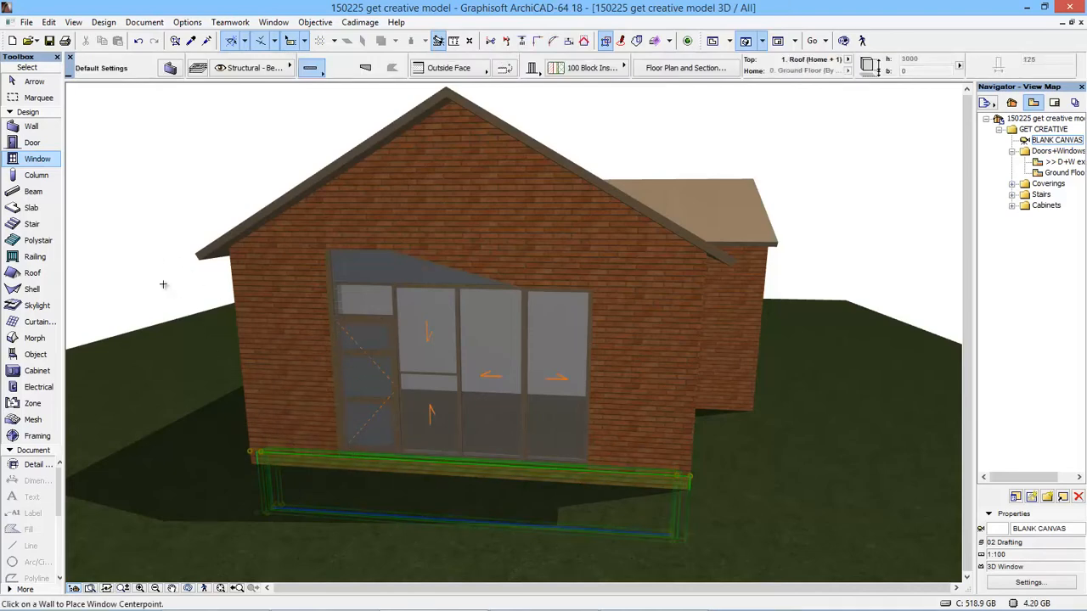
pyautogui.keyDown('shift'); pyautogui.click(176, 439); pyautogui.keyUp('shift')
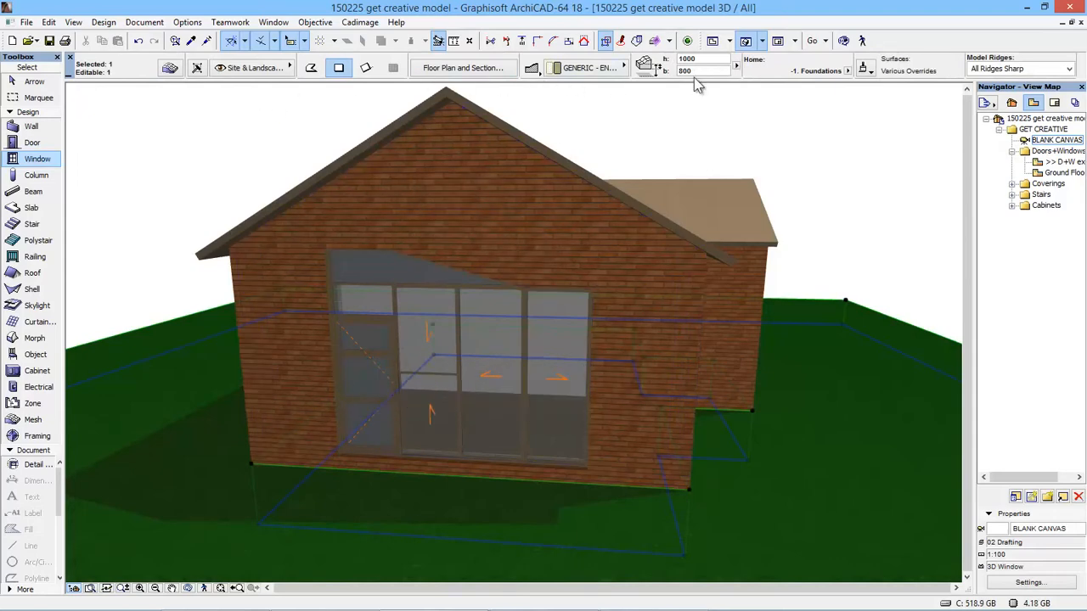
pyautogui.hotkey('ctrl', 't')
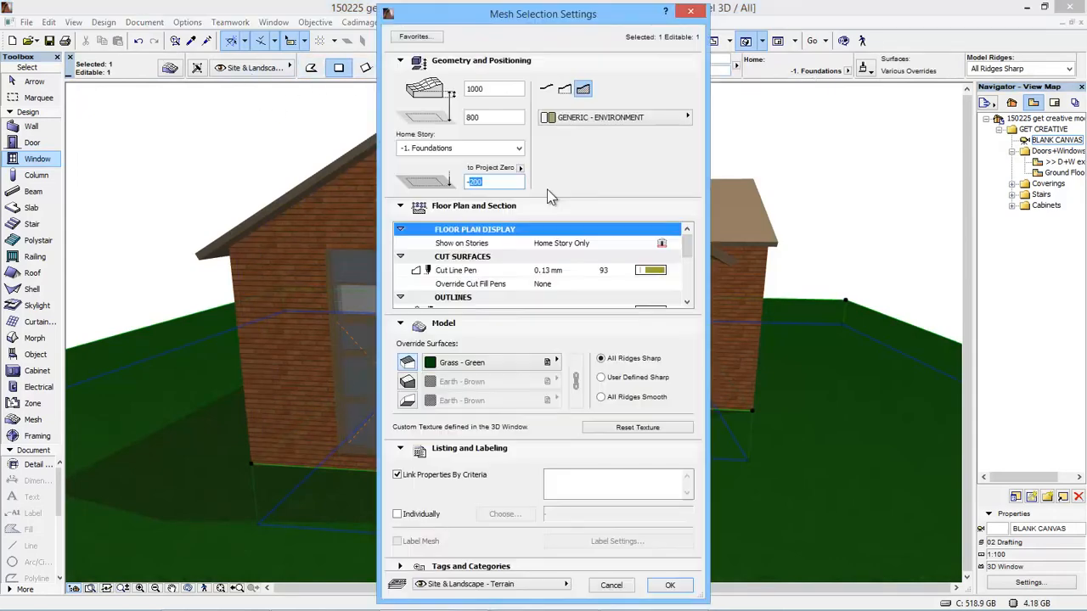
pyautogui.press('Return')
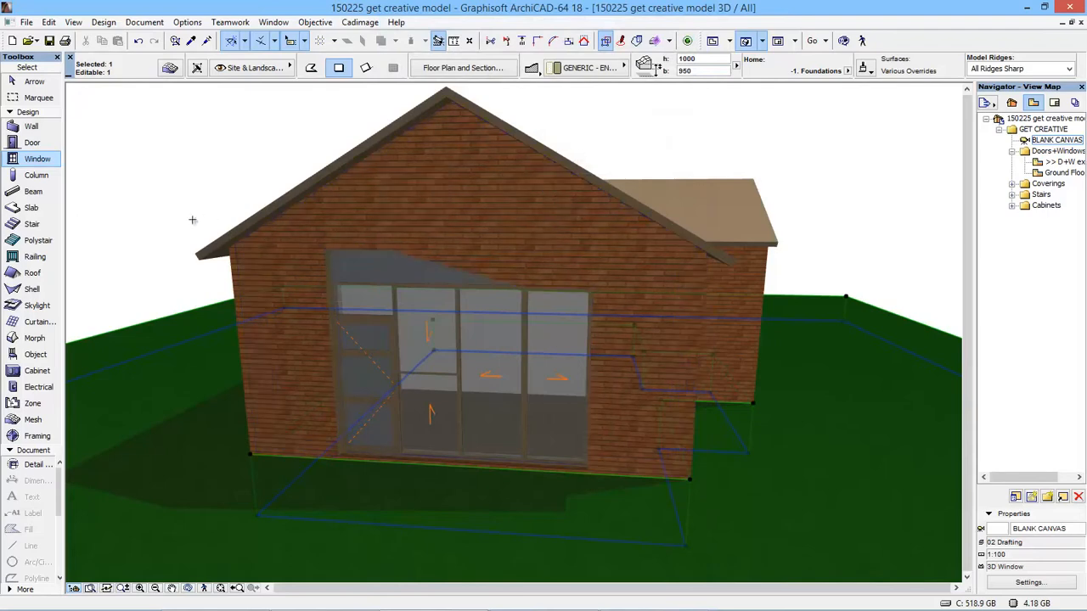
pyautogui.press('Escape')
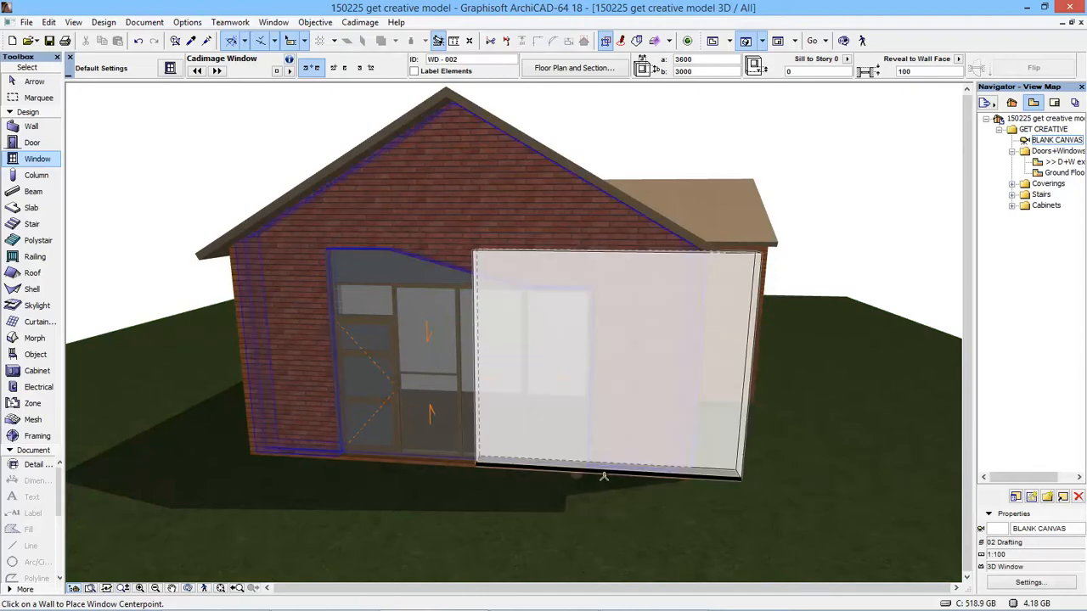
# Back on the ground floor plan, set the default 1200 x 1500 Cadimage Window's sill height to 900 and its panel to tilt-and-turn.
pyautogui.press('F2')
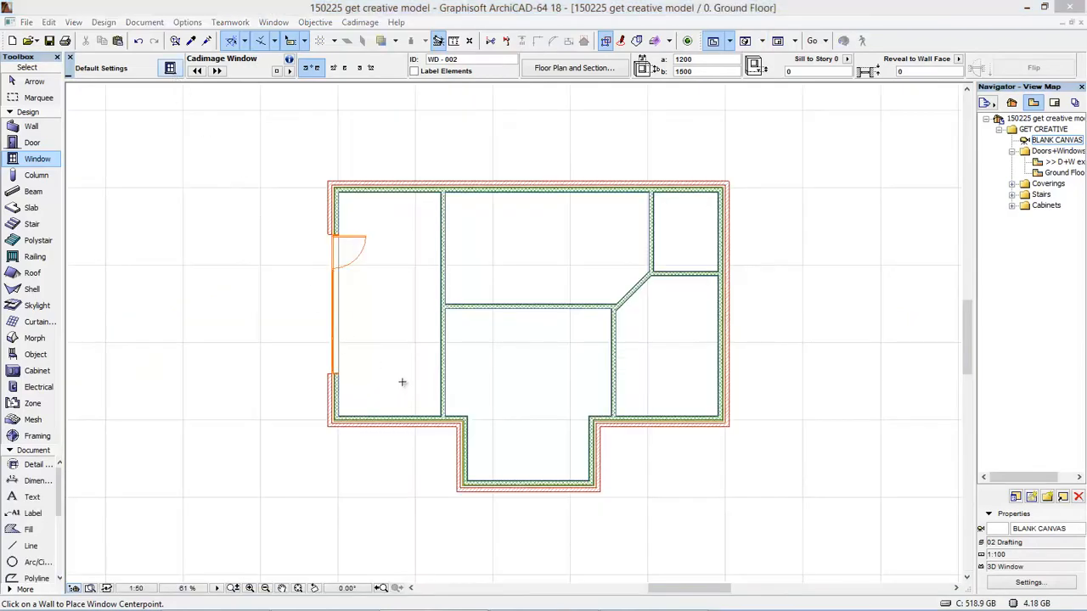
pyautogui.hotkey('ctrl', 't')
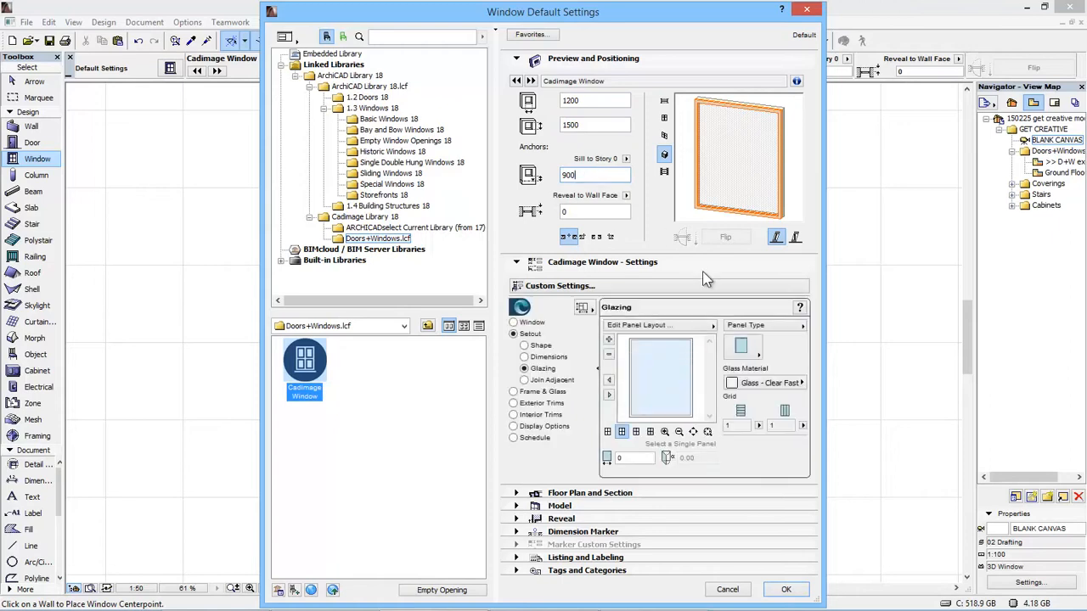
pyautogui.click(743, 351)
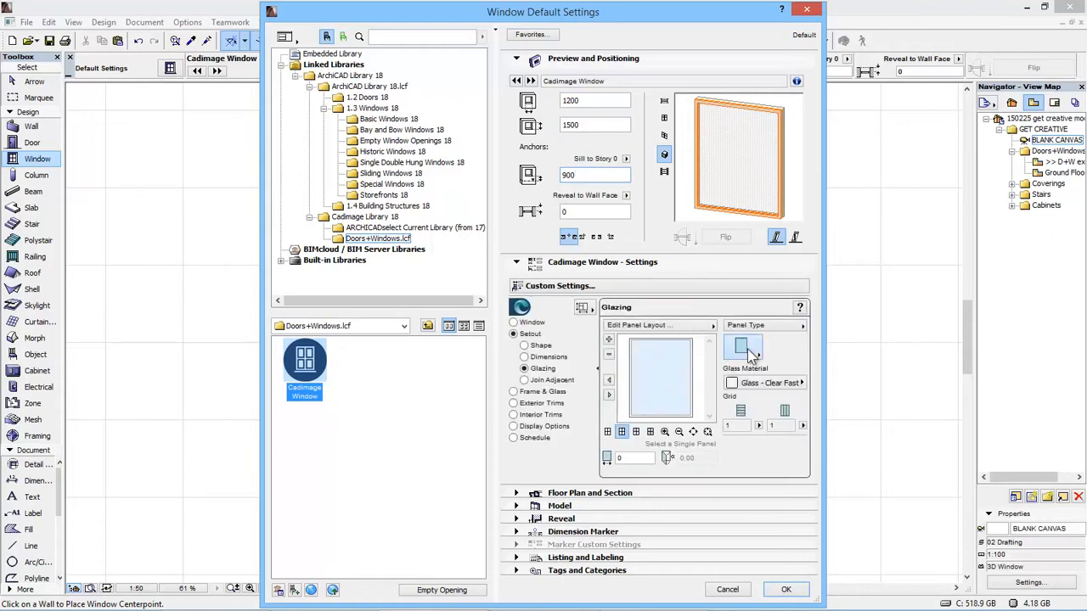
pyautogui.click(828, 112)
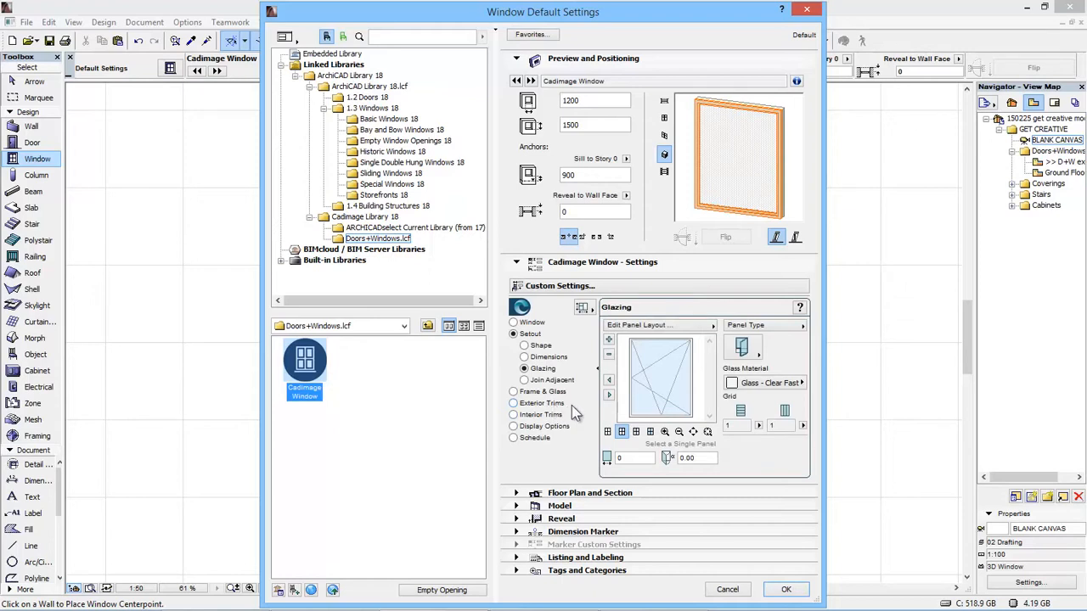
# Add an exterior sill profile to the window and set its reveal to wall face to 100.
pyautogui.click(530, 403)
pyautogui.click(633, 361)
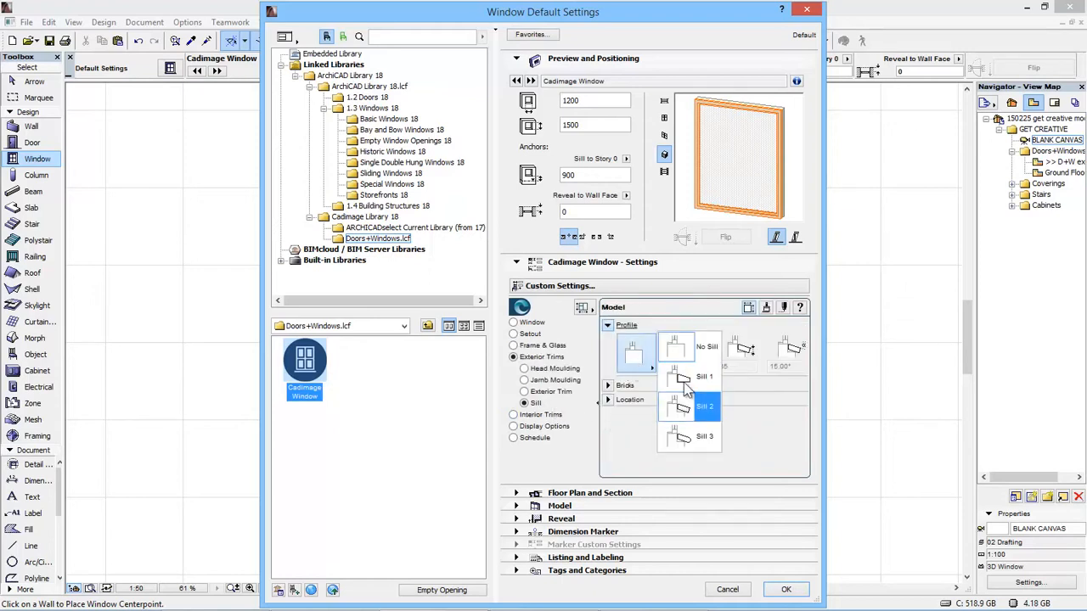
pyautogui.click(687, 386)
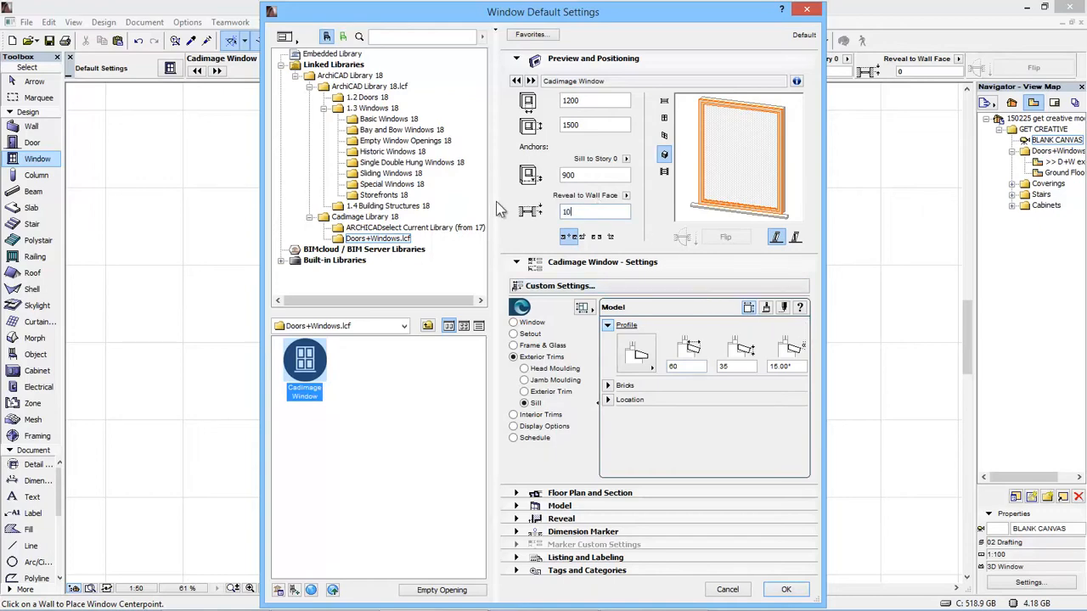
pyautogui.write('0')
pyautogui.click(785, 589)
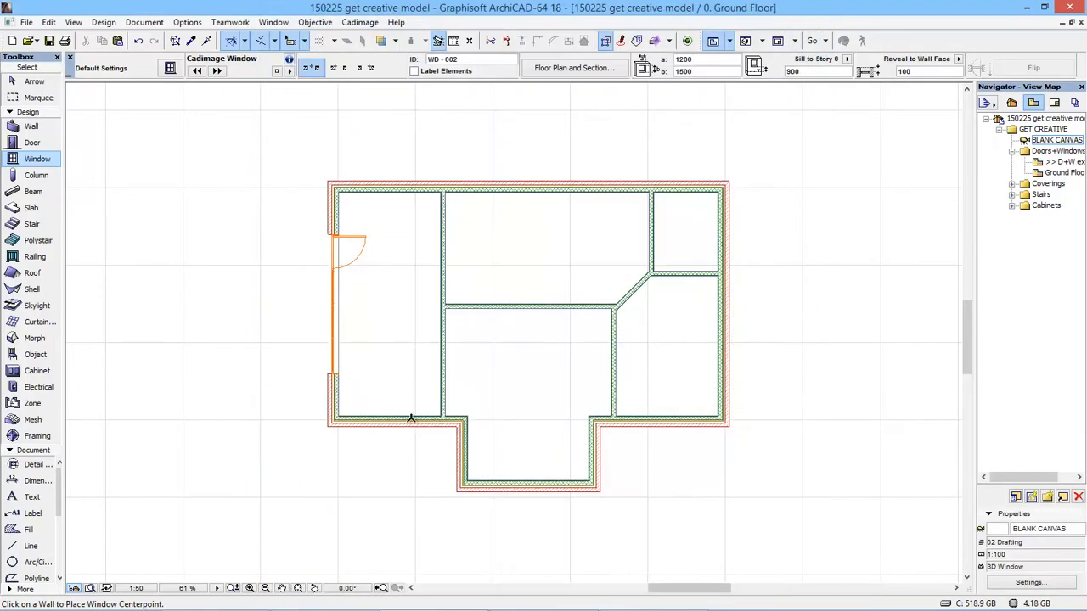
# Place one window in each of the two south exterior walls flanking the projecting bay.
pyautogui.click(391, 437)
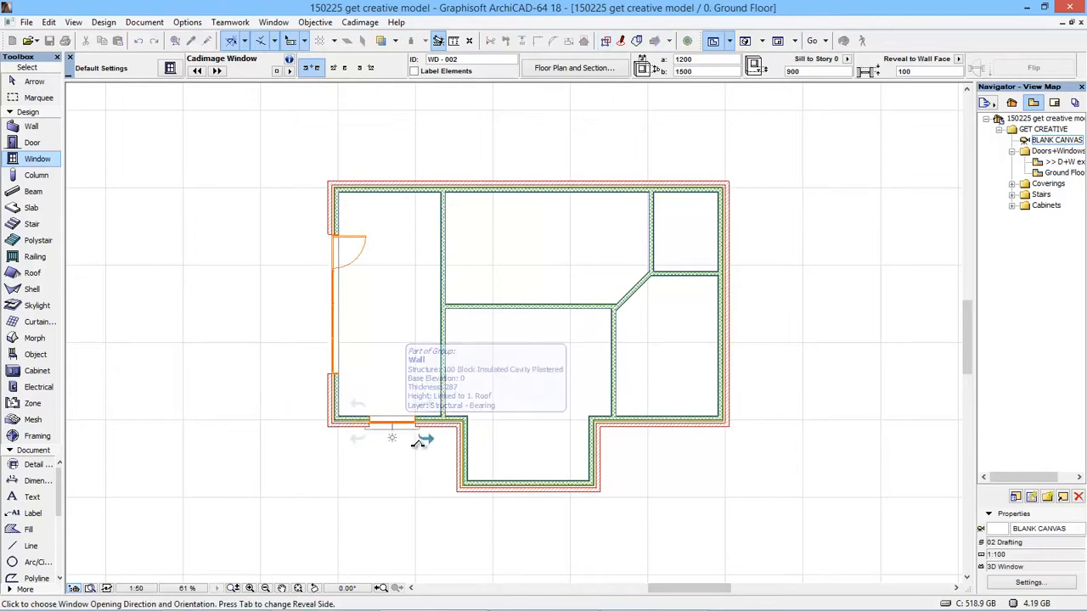
pyautogui.click(425, 442)
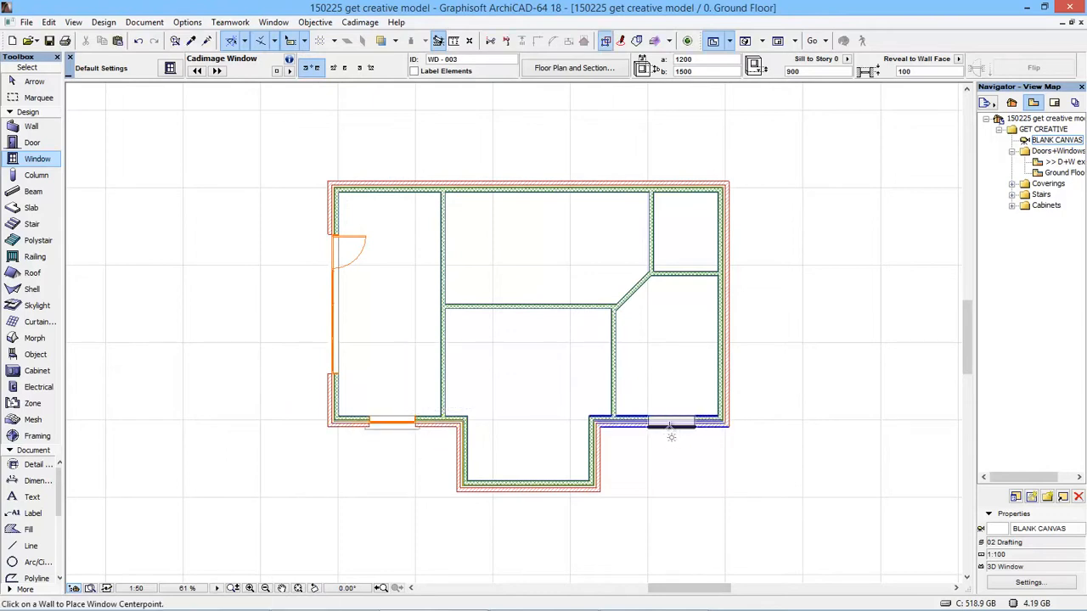
pyautogui.click(668, 431)
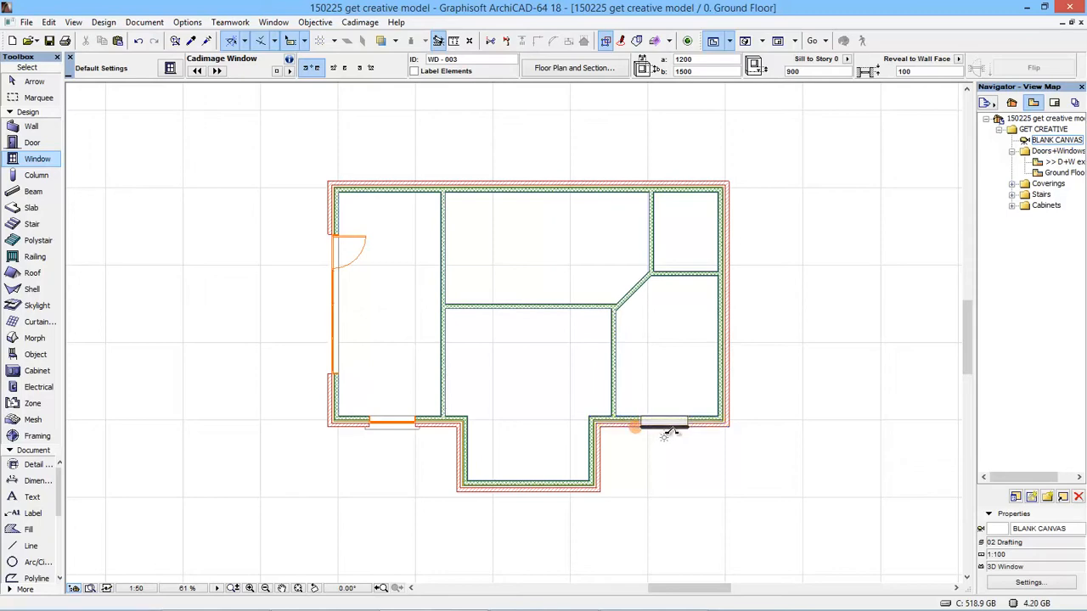
pyautogui.click(668, 436)
# Choose Cadimage Door from Doors+Windows.lcf as the default door and start parametrically designing a new door.
pyautogui.click(57, 142)
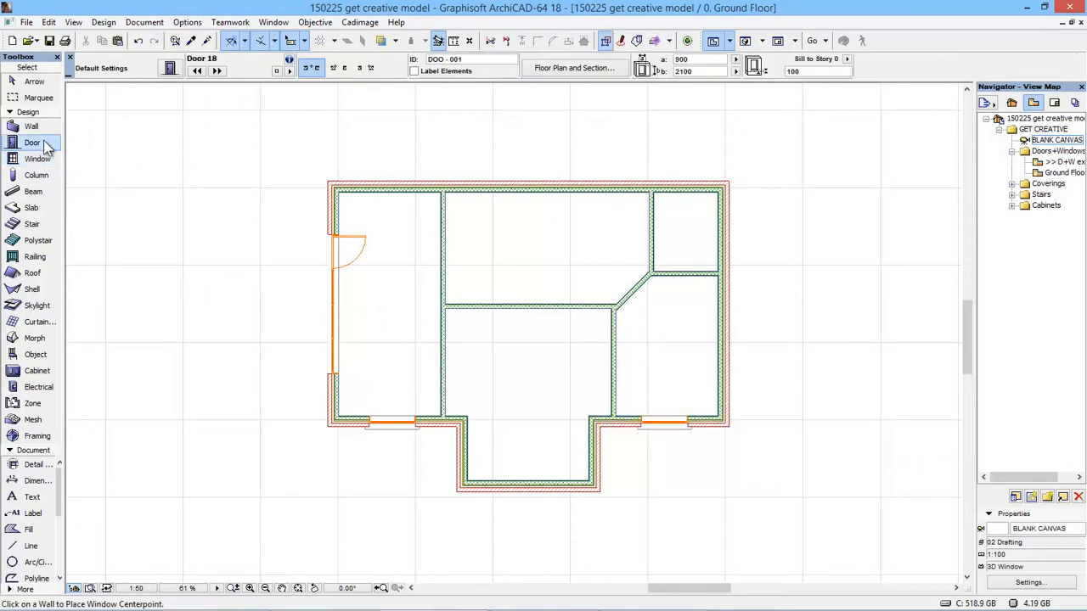
pyautogui.doubleClick(53, 142)
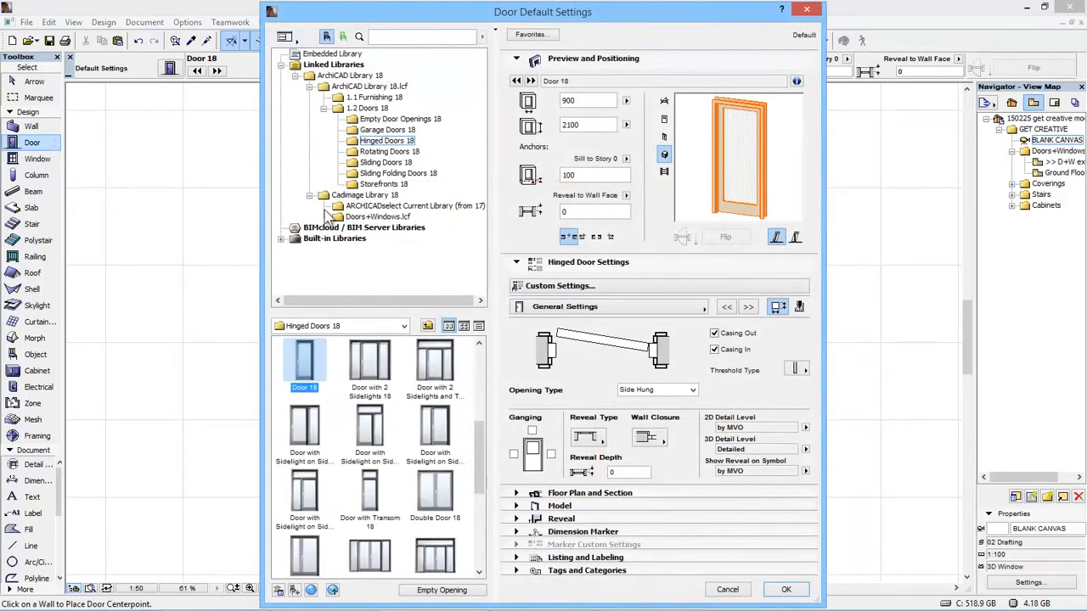
pyautogui.click(378, 217)
pyautogui.click(305, 361)
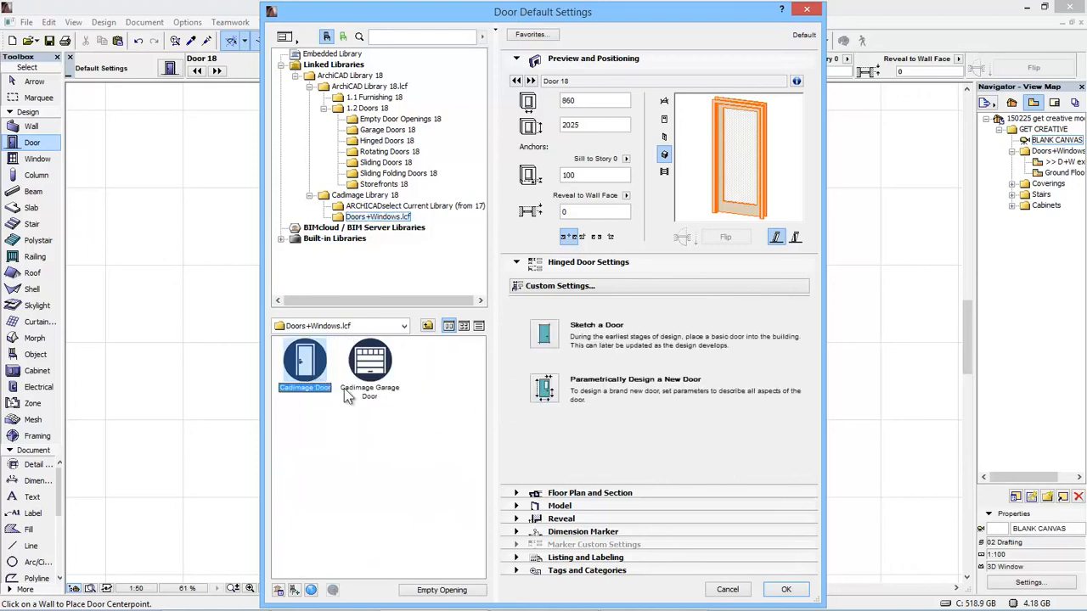
pyautogui.click(547, 390)
# Set the door's left leaf type to 1 - B and bring up its exterior surface settings.
pyautogui.click(513, 346)
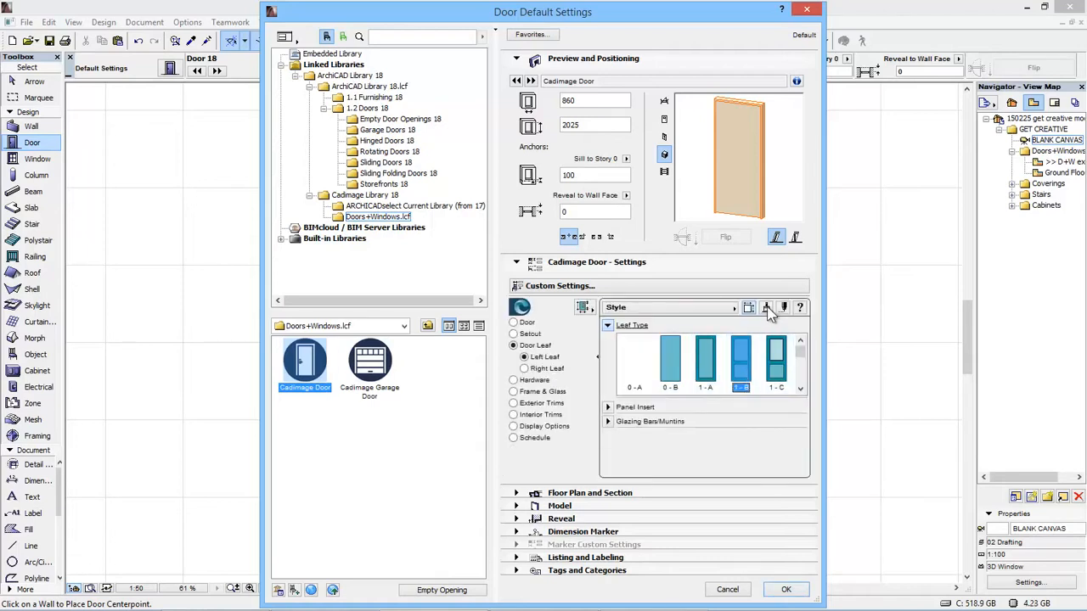
pyautogui.click(766, 309)
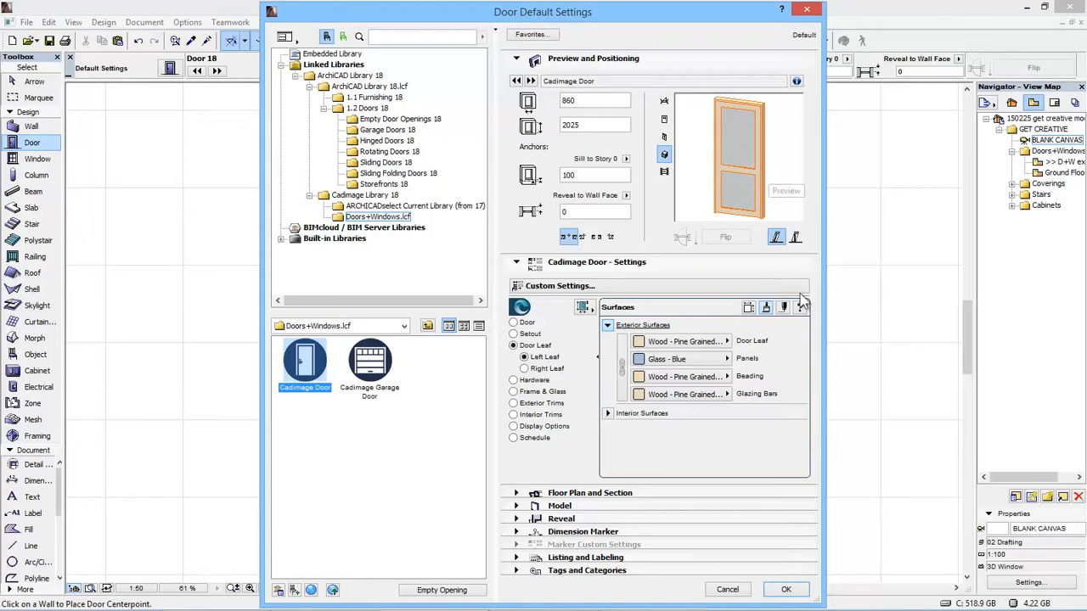
# Accept the door default settings and inspect the glazed unit in the house's gable end wall in the BLANK CANVAS 3D view.
pyautogui.click(785, 590)
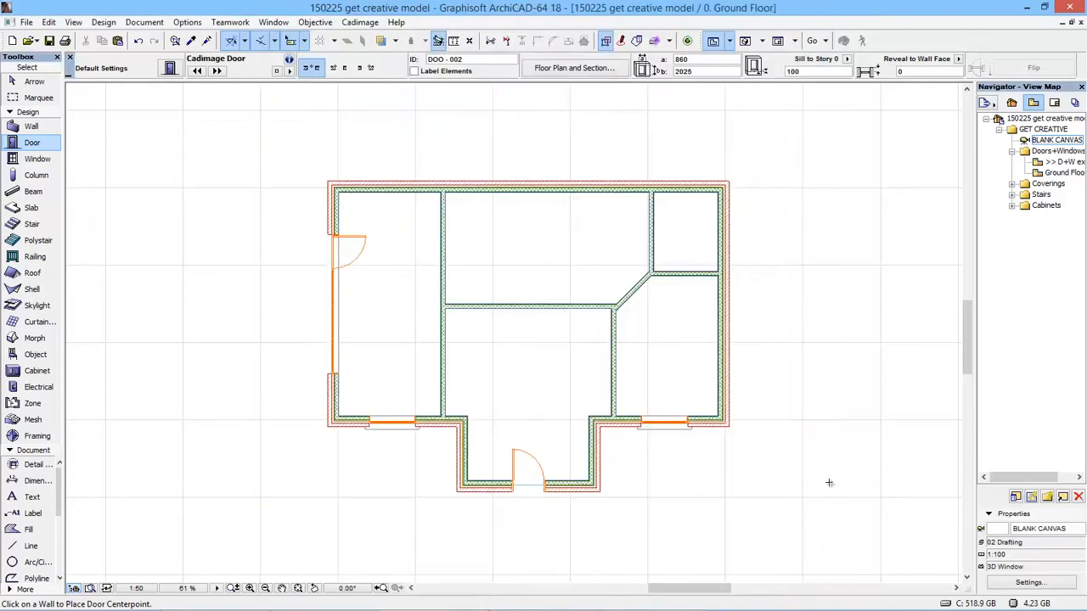
pyautogui.doubleClick(1057, 140)
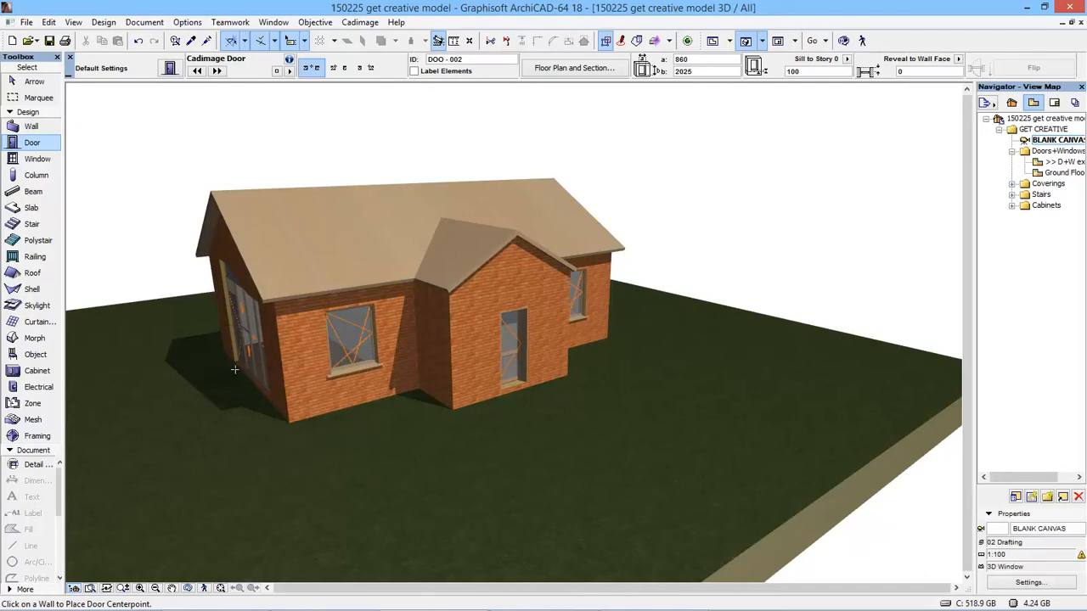
pyautogui.keyDown('shift'); pyautogui.moveTo(258, 329); pyautogui.dragTo(558, 328, button='middle'); pyautogui.keyUp('shift')
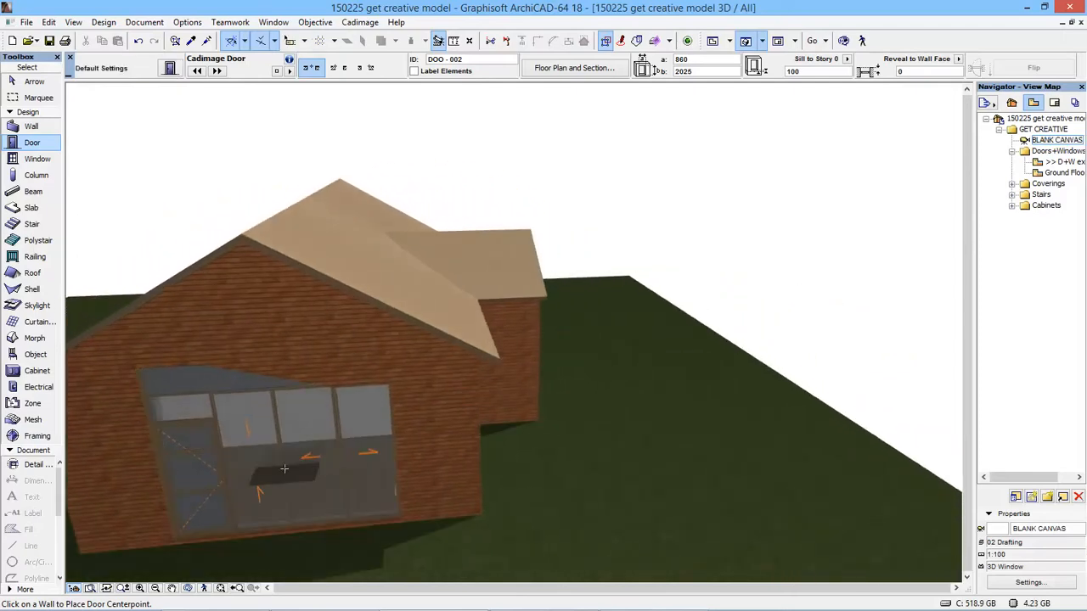
pyautogui.moveTo(284, 469); pyautogui.dragTo(474, 386, button='middle')
pyautogui.scroll(3, 464, 396)
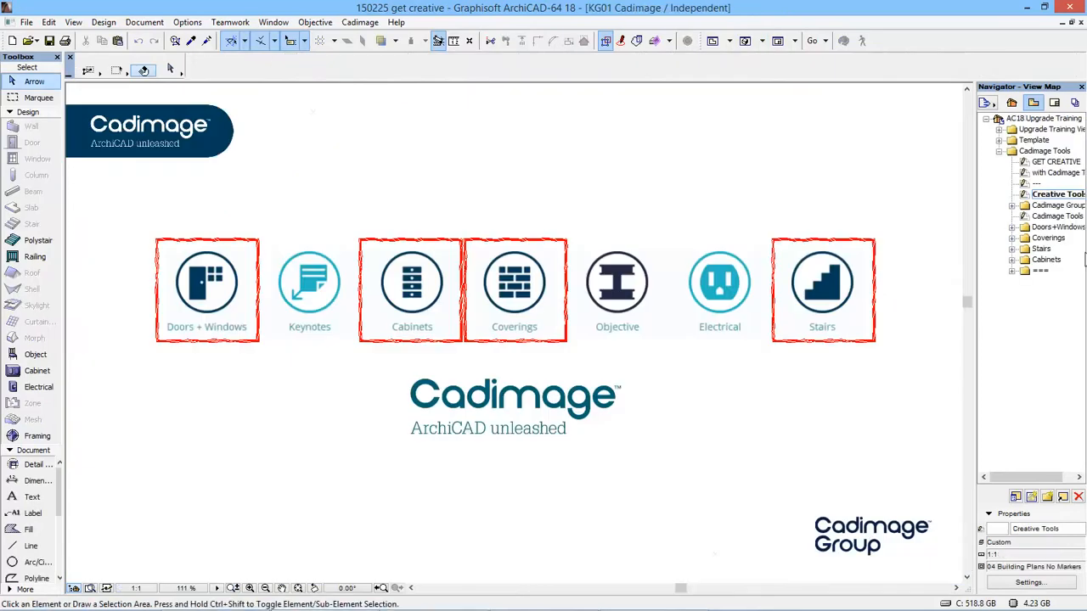
# Review the Coverings example views, examining the cladding in Entrance View and the selected covering object in the Roof Covering view.
pyautogui.doubleClick(1048, 237)
pyautogui.doubleClick(1063, 249)
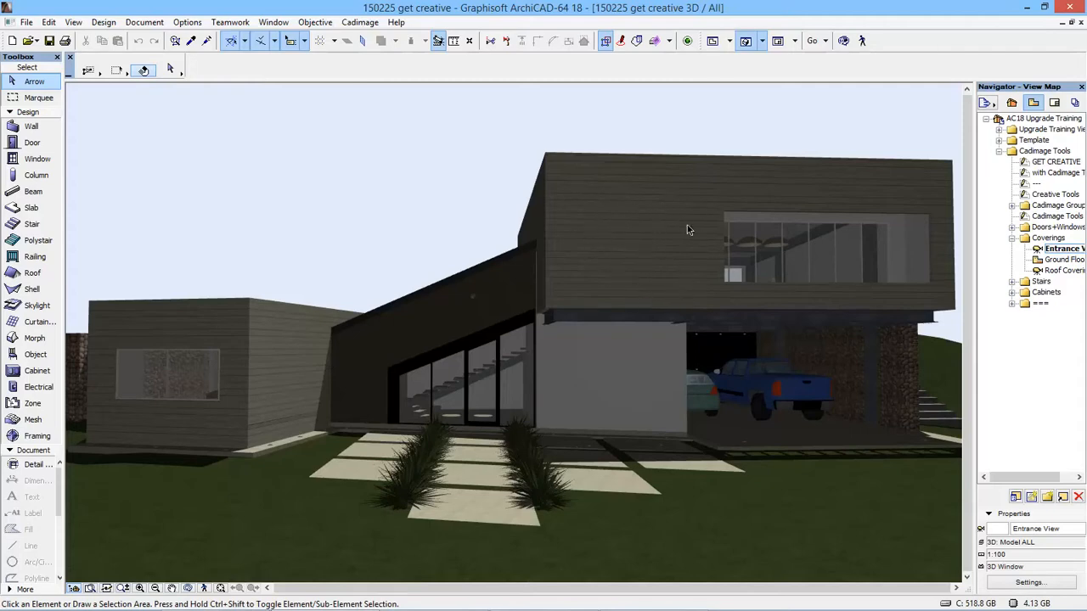
pyautogui.click(669, 271)
pyautogui.doubleClick(1058, 271)
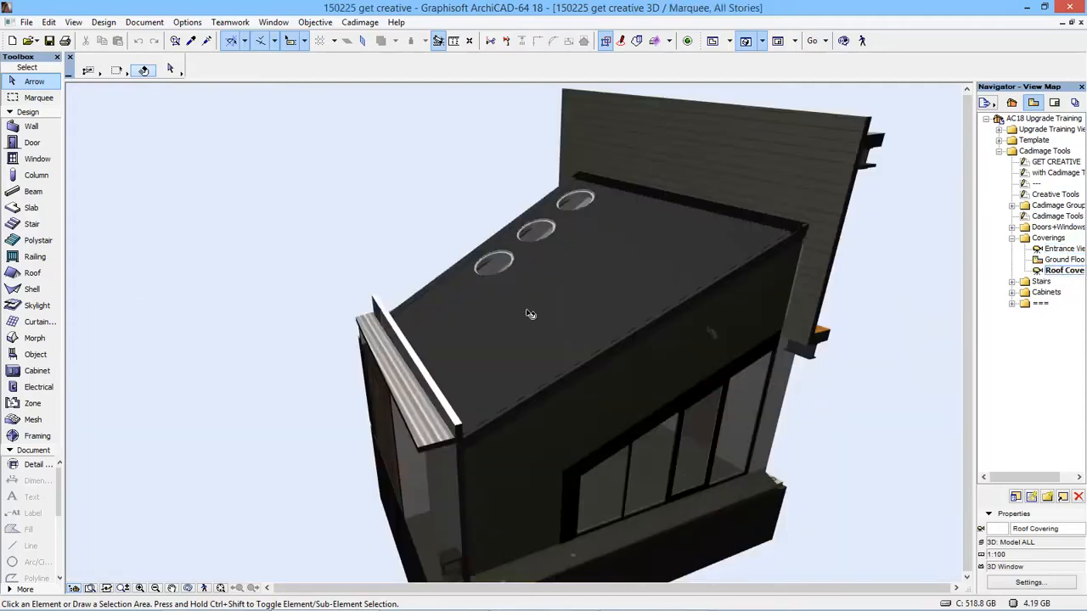
pyautogui.click(634, 291)
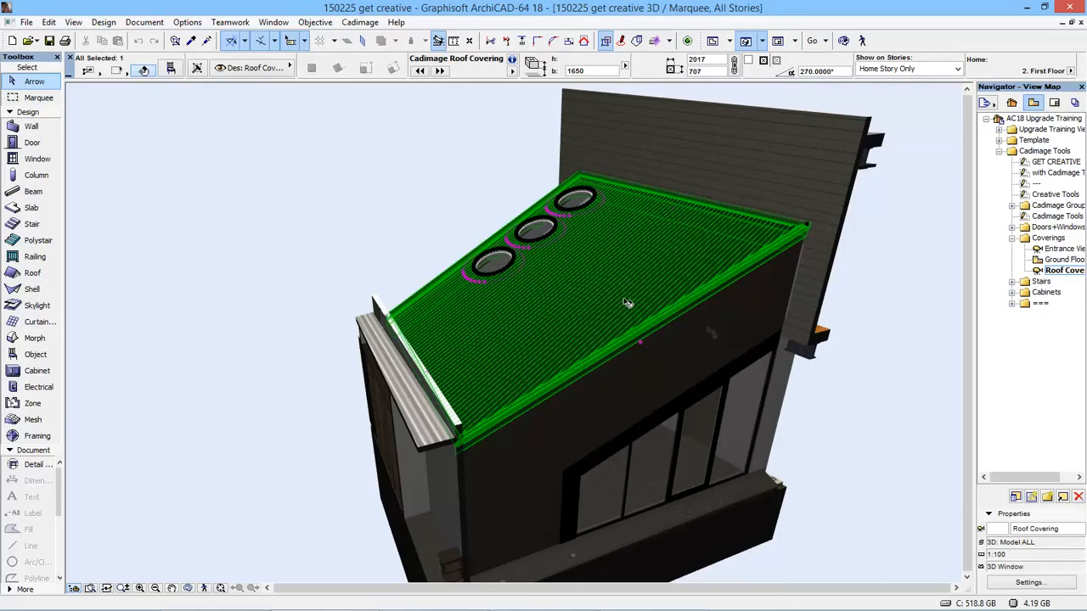
pyautogui.click(883, 446)
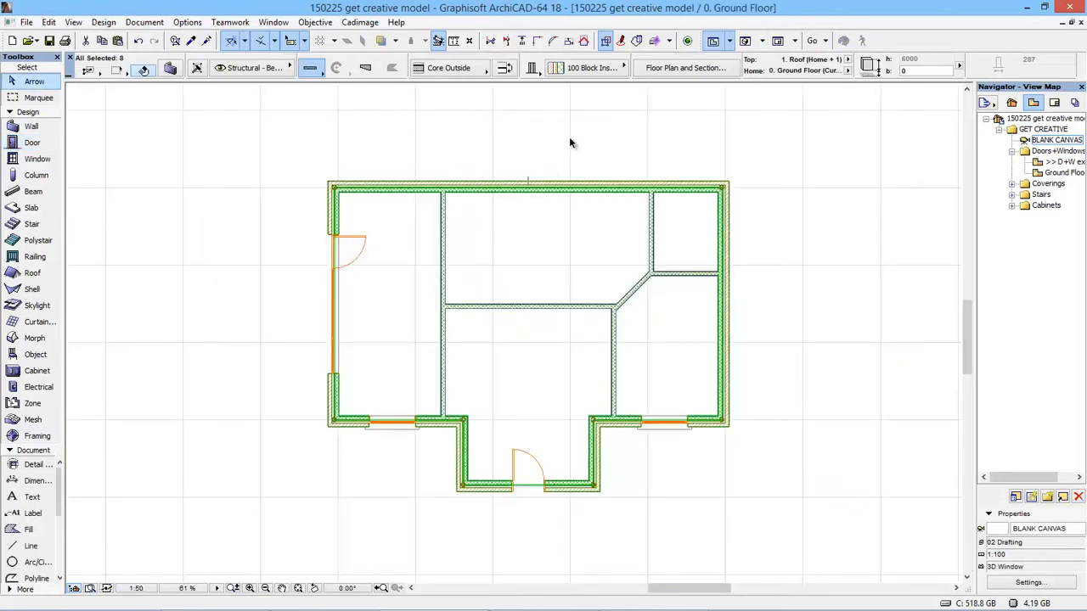
# Start a Cadimage wall covering for the selected exterior walls and split it into regions at sill and head heights.
pyautogui.click(360, 22)
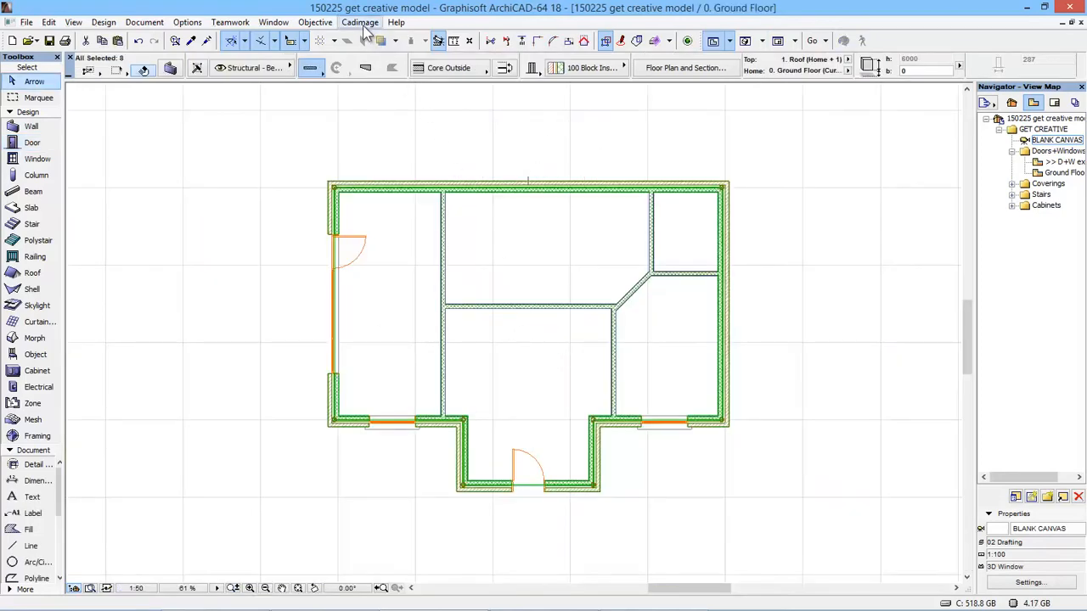
pyautogui.moveTo(391, 74)
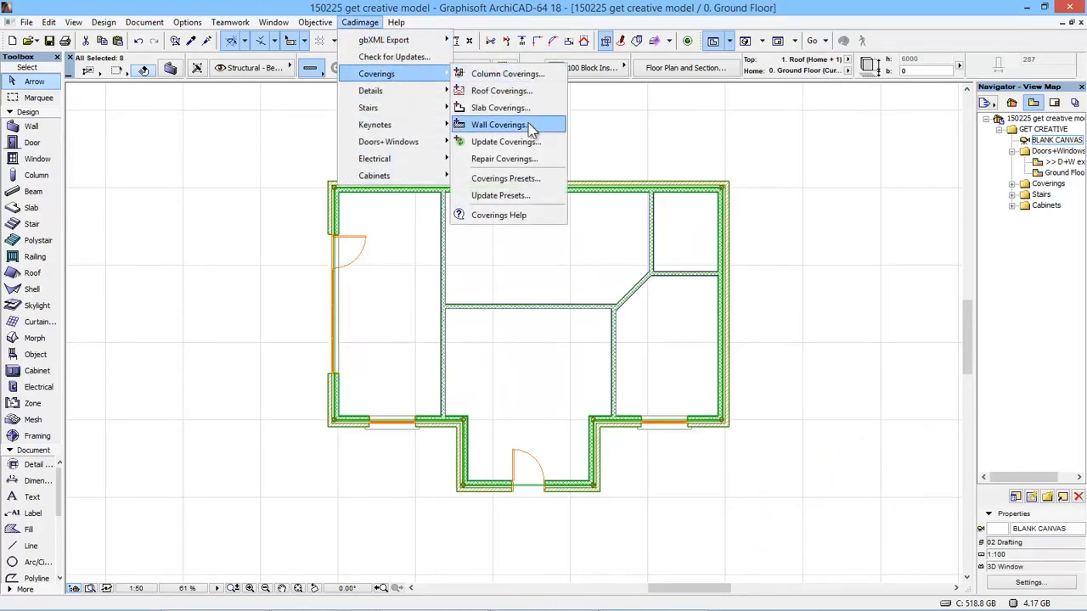
pyautogui.click(499, 125)
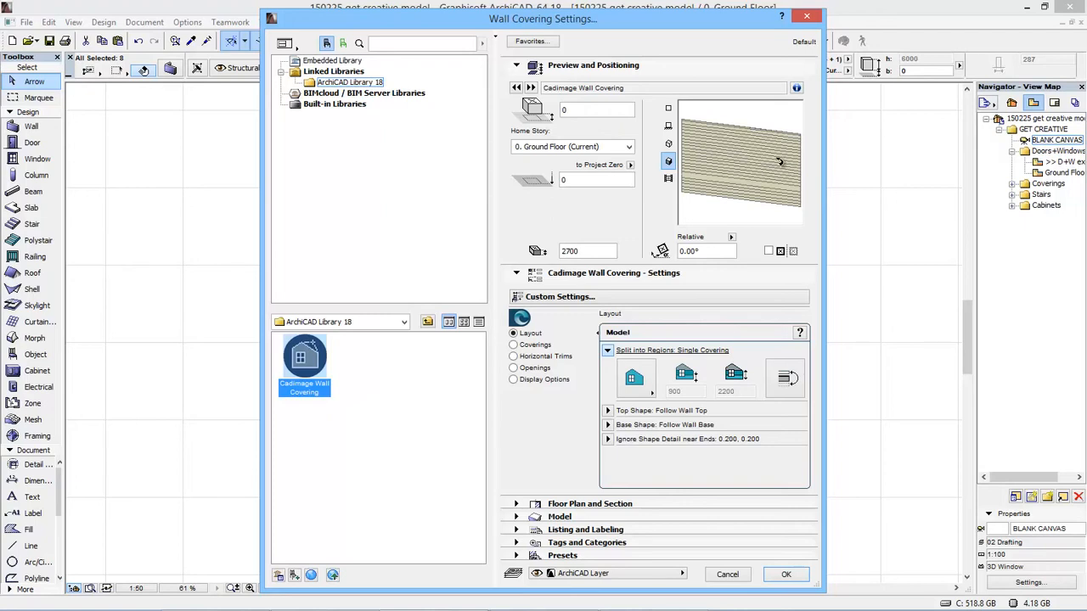
pyautogui.click(634, 379)
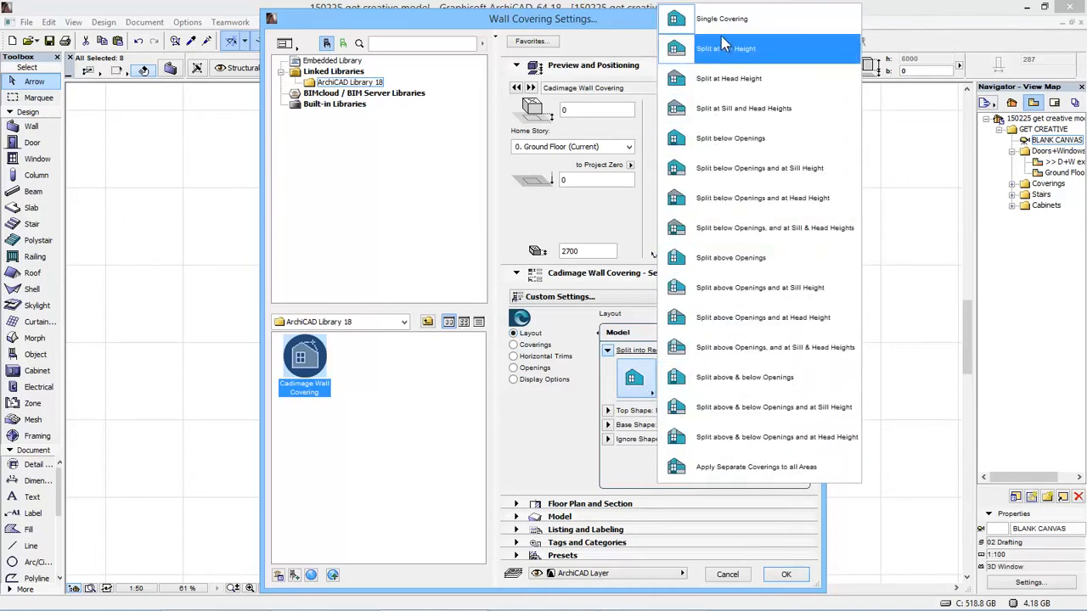
pyautogui.click(582, 389)
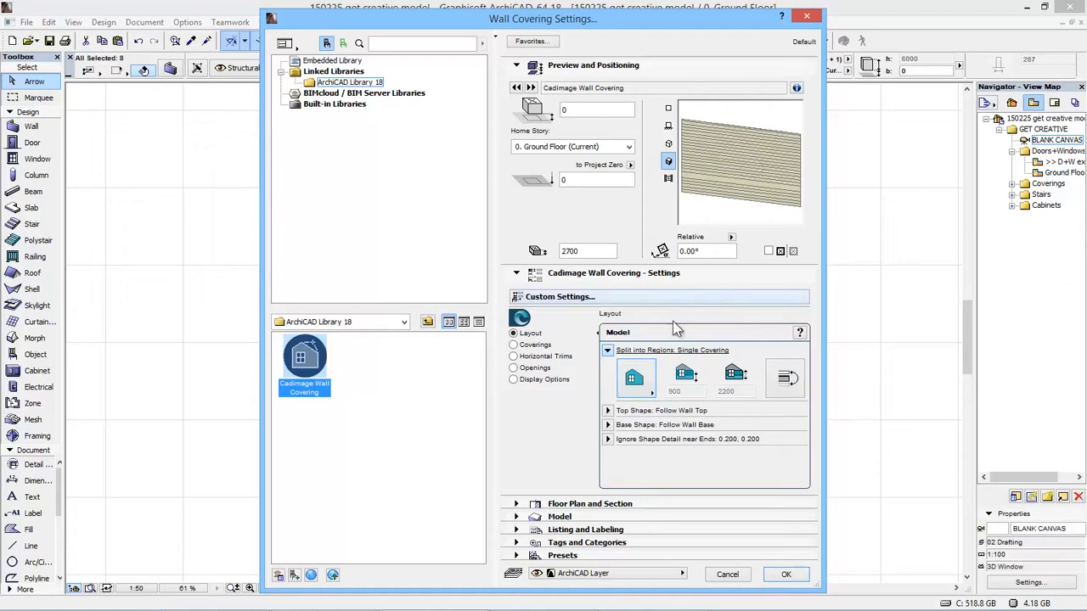
pyautogui.click(645, 382)
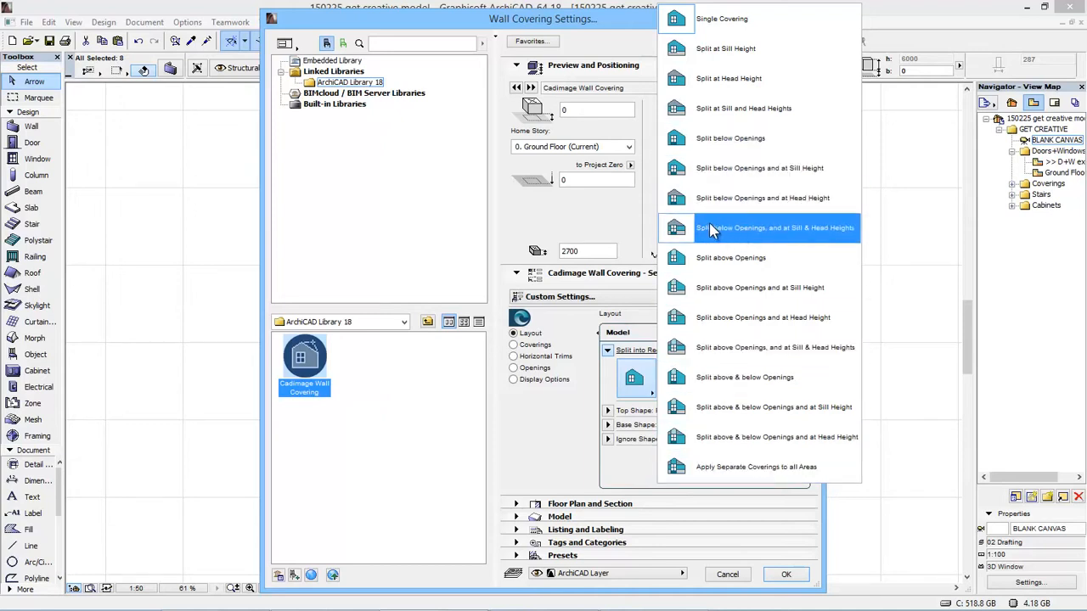
pyautogui.click(770, 118)
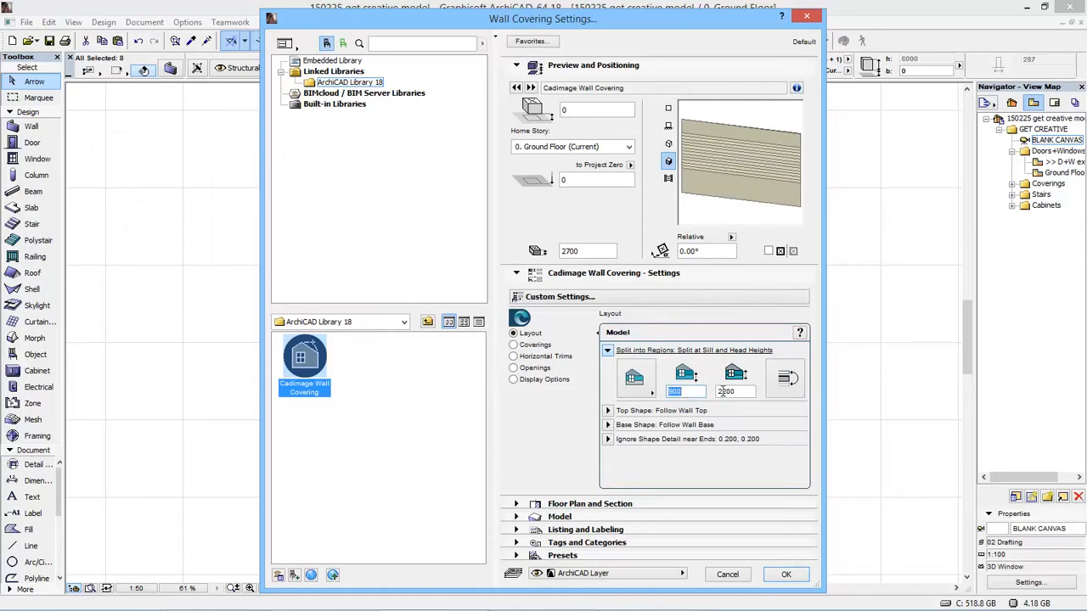
# Set the covering's head split height to 2400 and the minimum height of the cladding at the wall base to -50.
pyautogui.click(720, 392)
pyautogui.write('4')
pyautogui.click(735, 440)
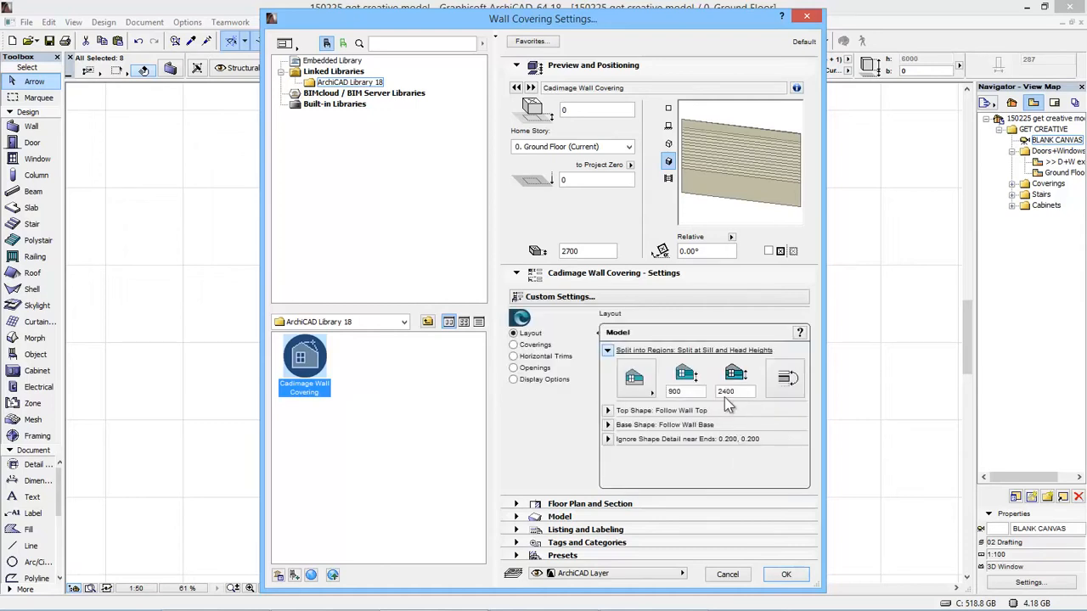
pyautogui.click(653, 411)
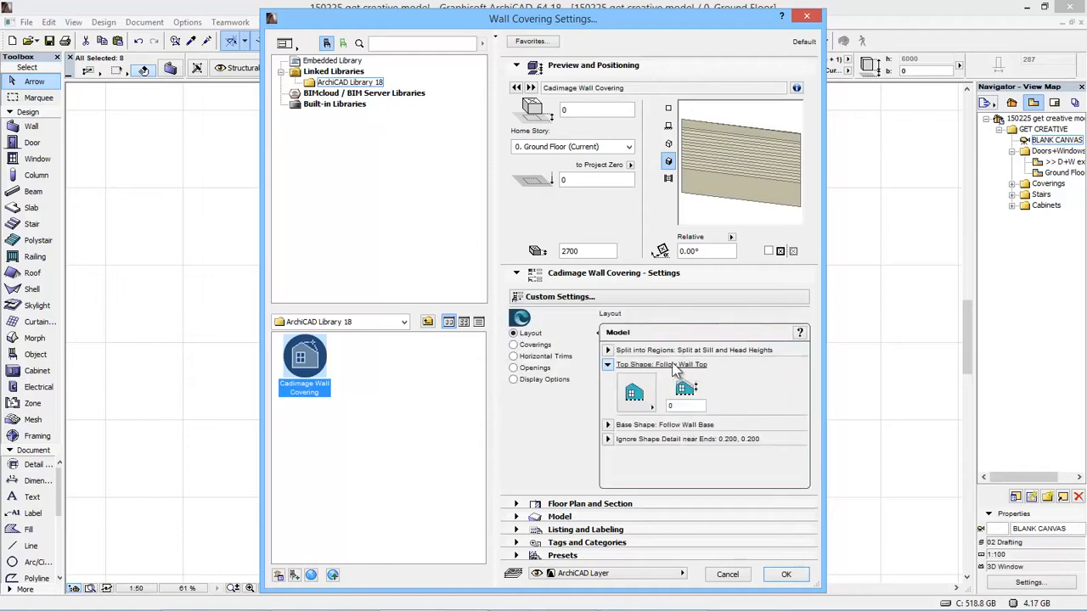
pyautogui.click(609, 426)
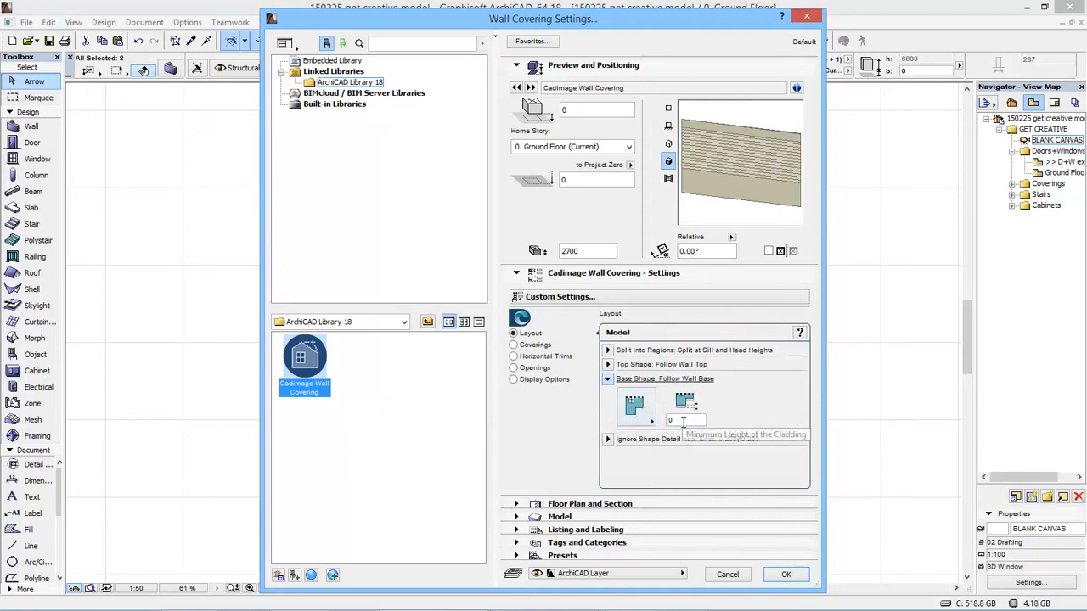
pyautogui.click(681, 421)
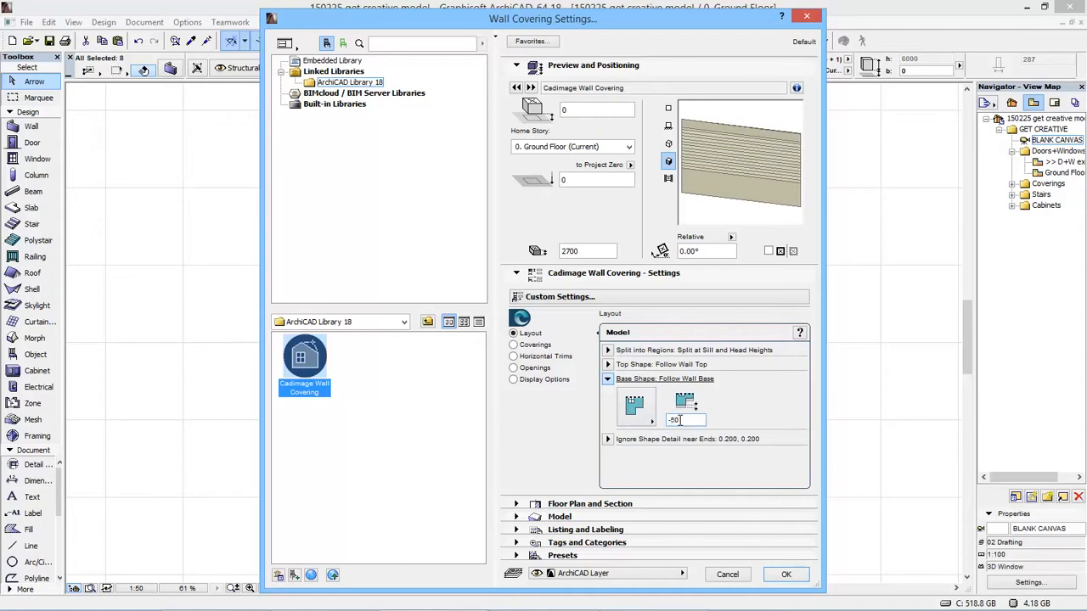
pyautogui.press('Tab')
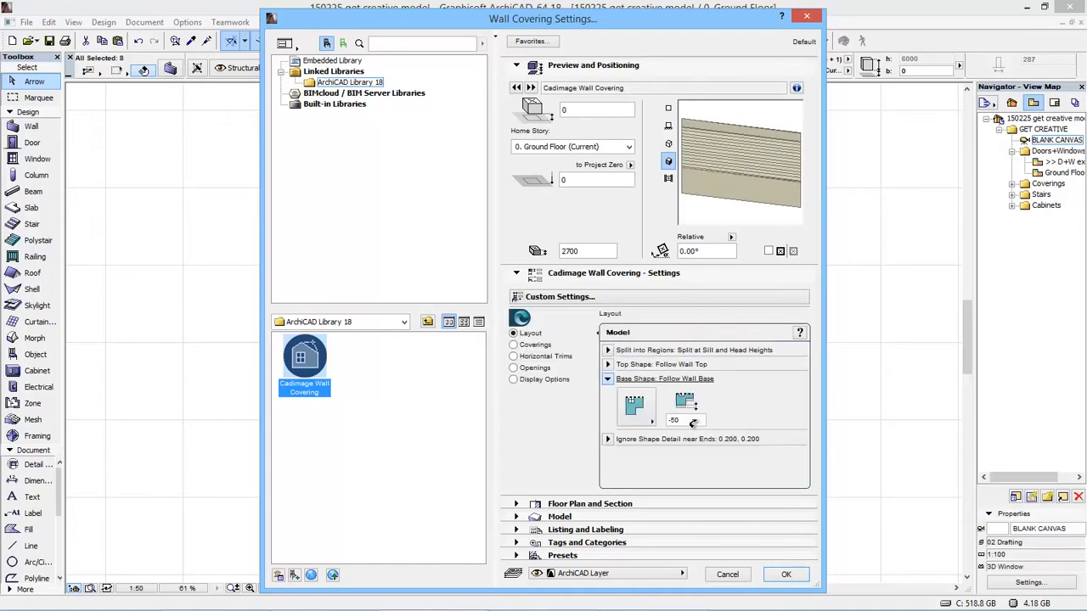
pyautogui.click(608, 380)
# Set the main covering's cladding type to Shiplap (grooved) with a gap of 0 behind the boards.
pyautogui.click(528, 345)
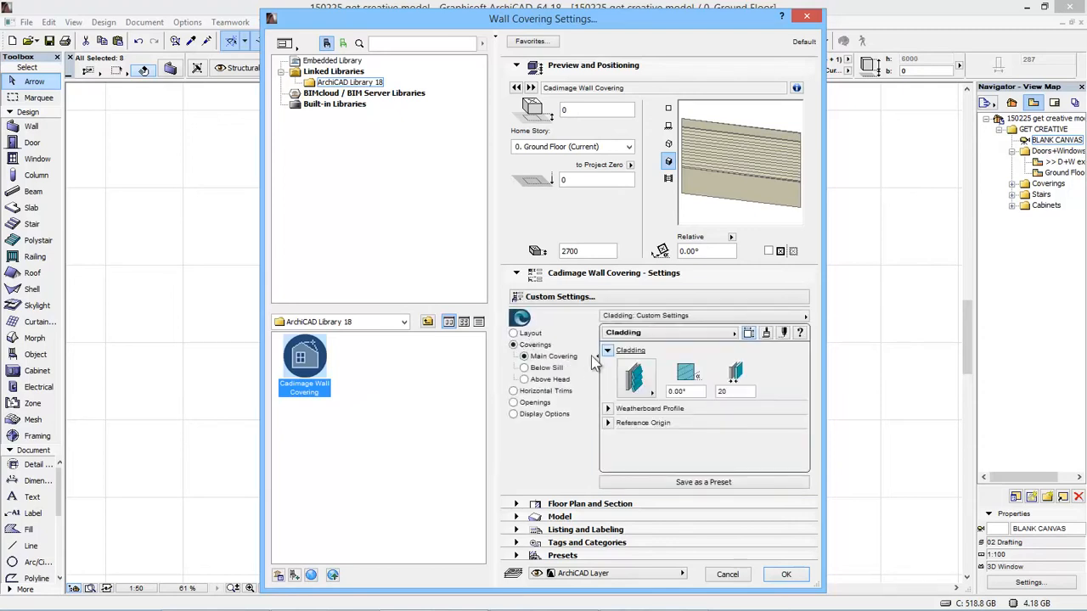
pyautogui.click(680, 333)
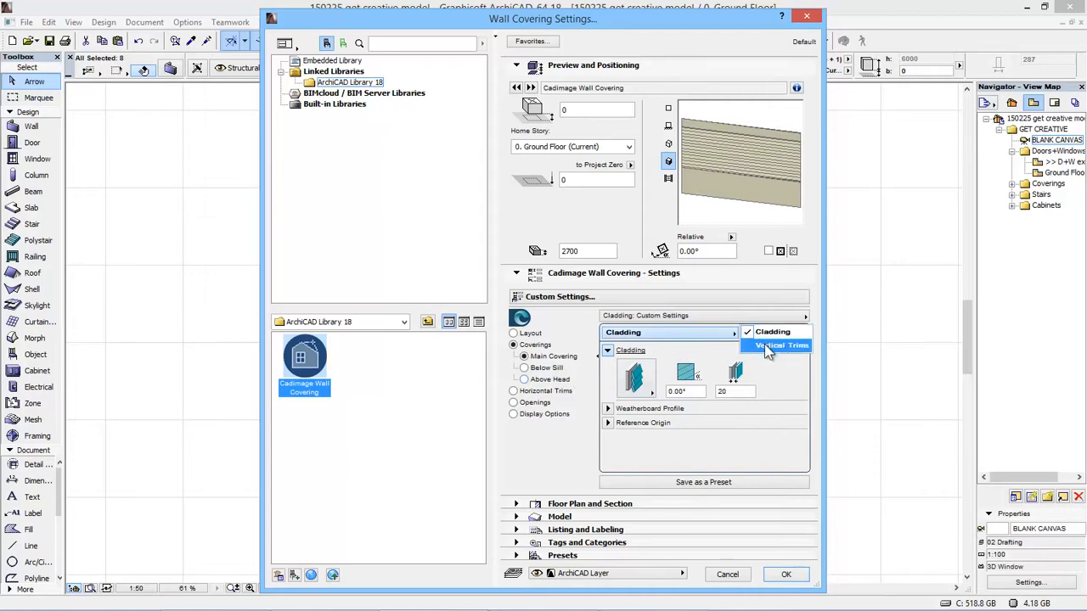
pyautogui.click(798, 384)
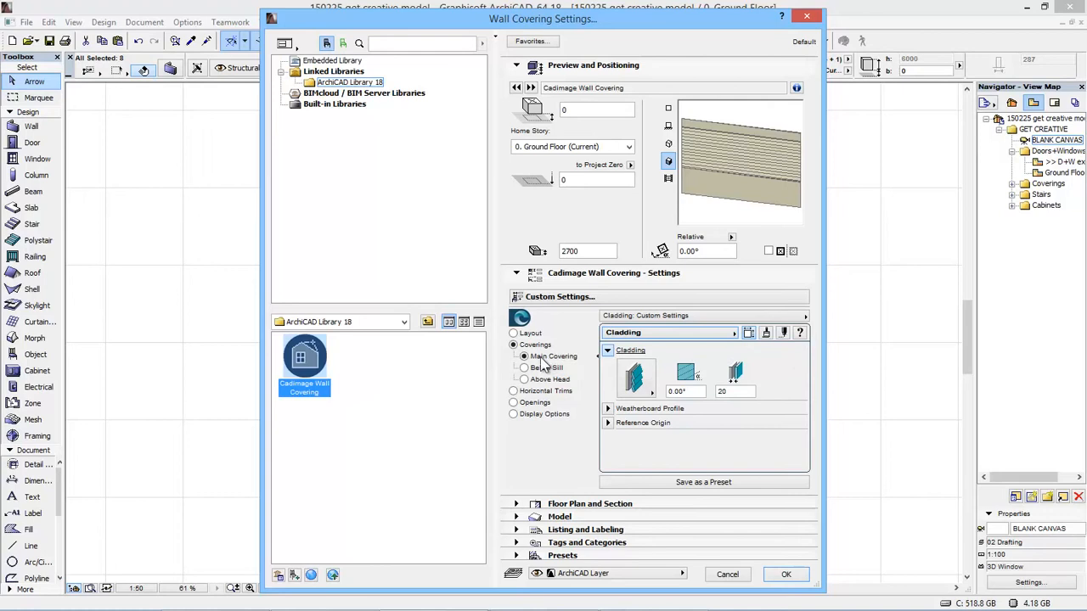
pyautogui.click(639, 382)
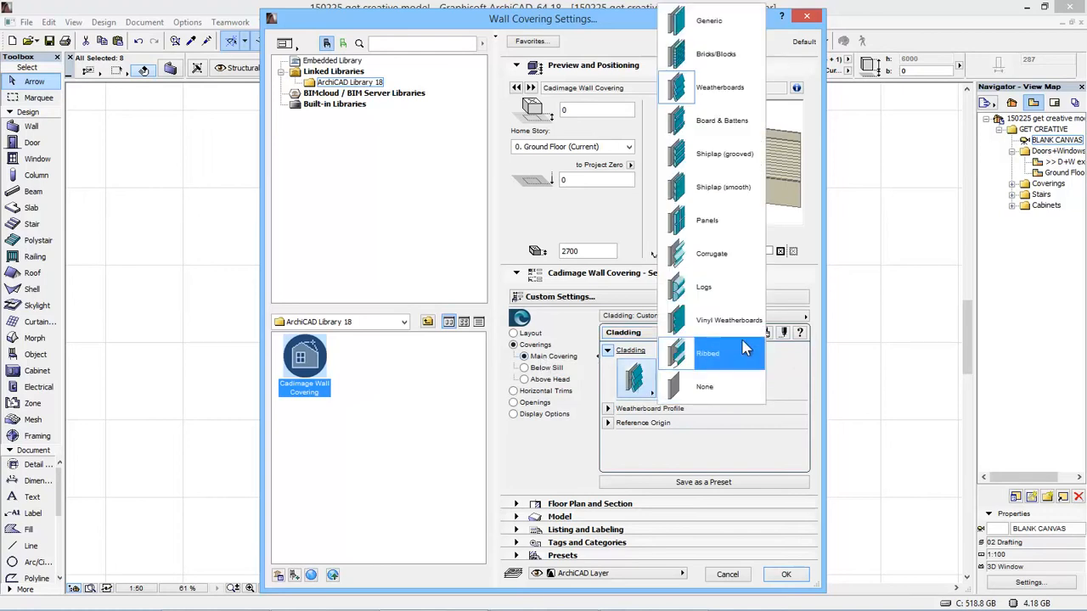
pyautogui.click(720, 158)
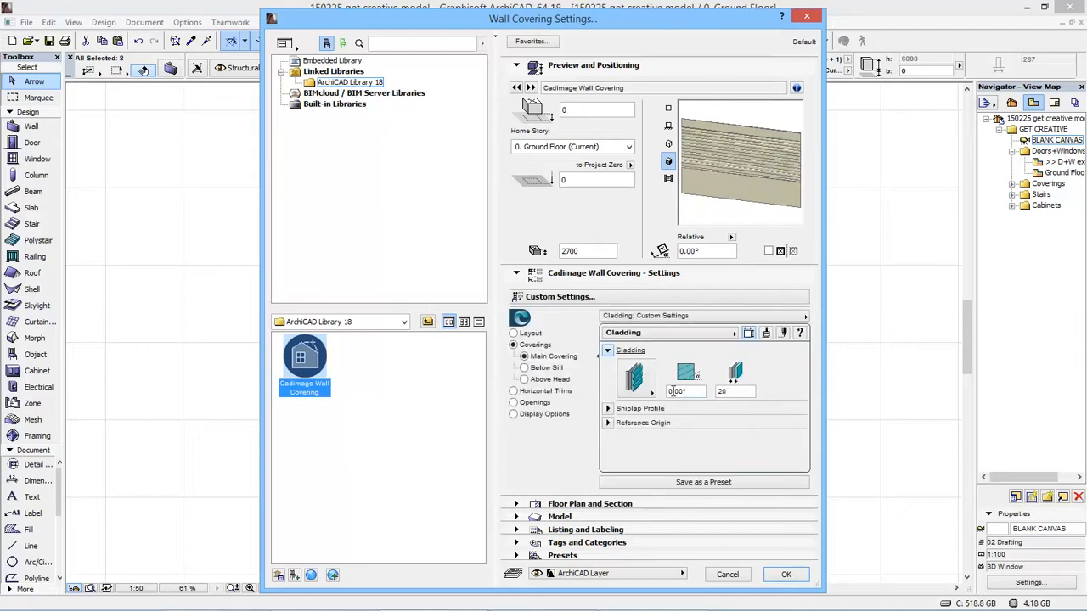
pyautogui.press('Tab')
pyautogui.write('0')
# Set the shiplap profile's board width to 250 and board cover to 225 for the main covering.
pyautogui.click(608, 409)
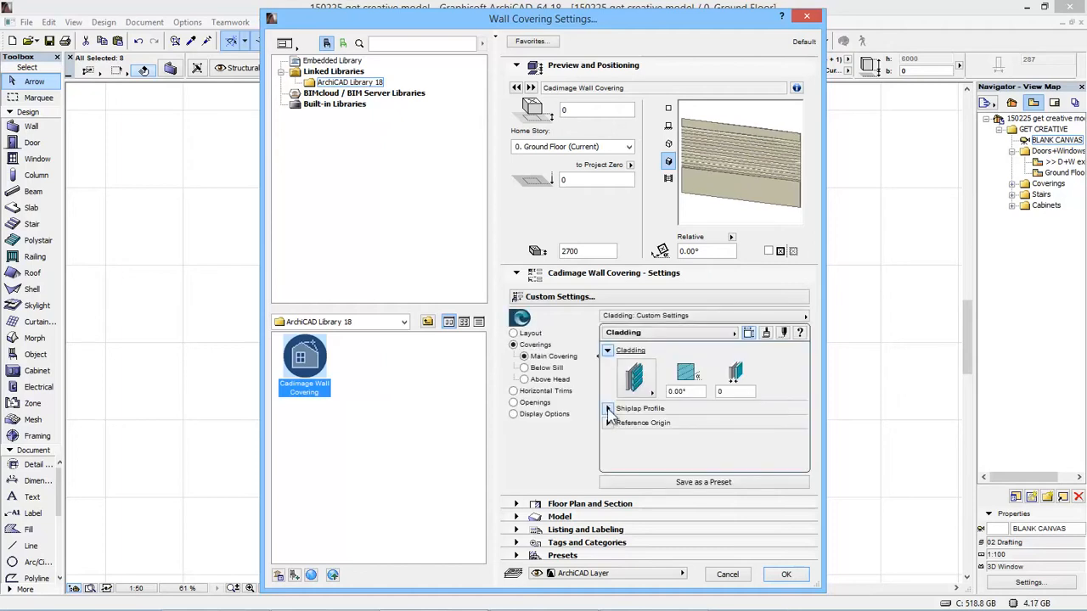
pyautogui.click(608, 409)
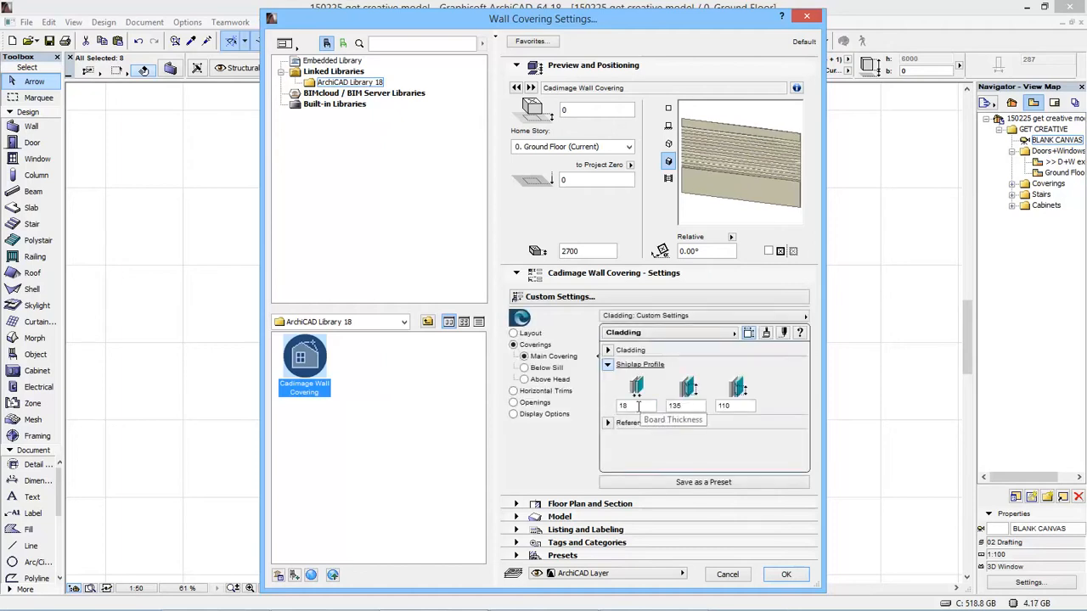
pyautogui.click(638, 407)
pyautogui.click(690, 406)
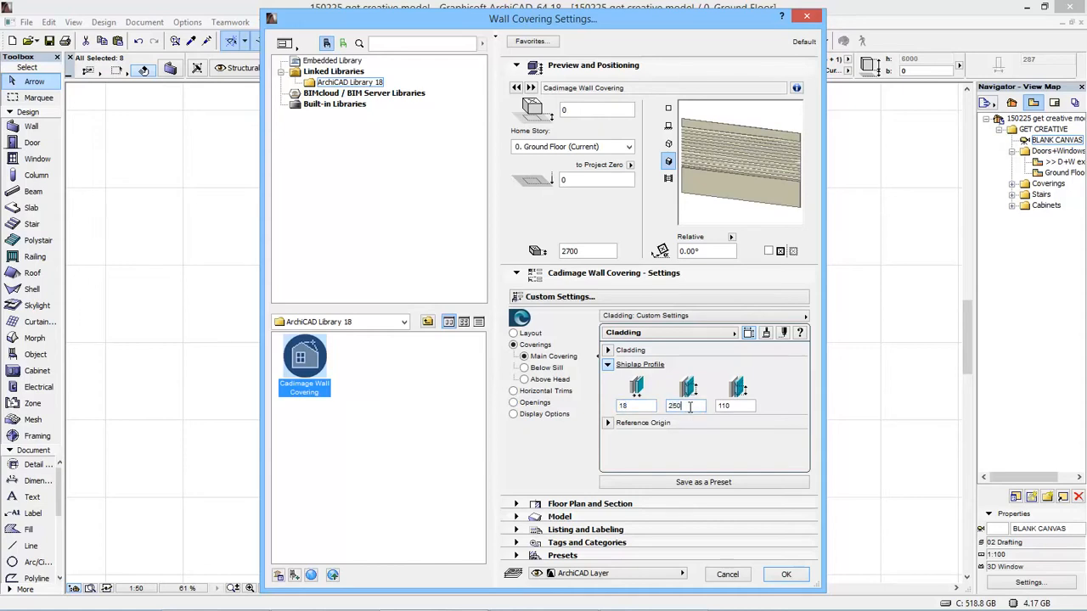
pyautogui.click(734, 406)
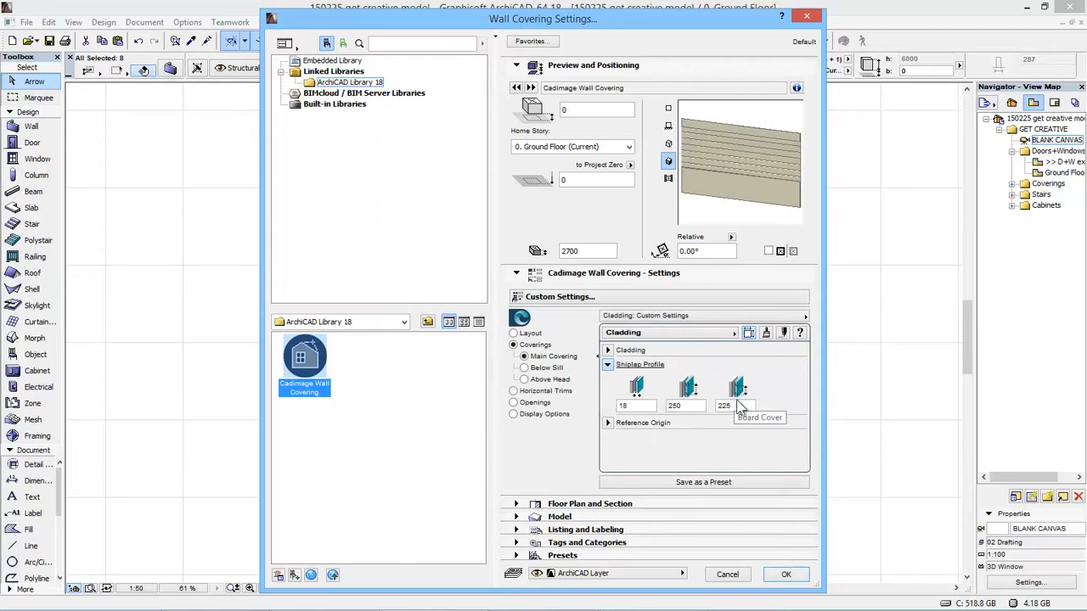
# Set the main covering's reference origin to the 0. Ground Floor story.
pyautogui.click(608, 423)
pyautogui.click(692, 400)
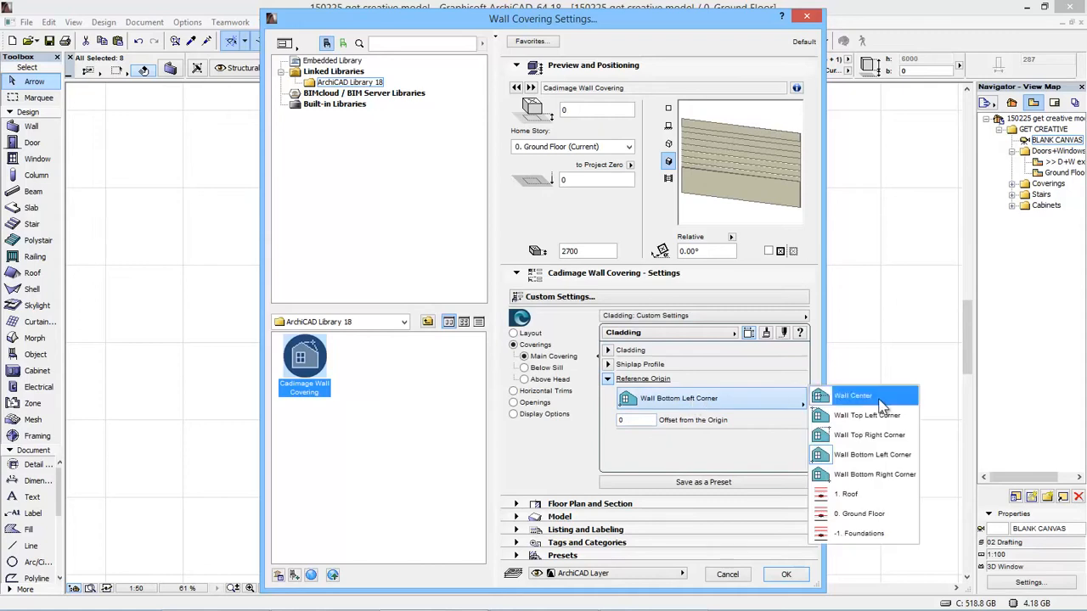
pyautogui.click(850, 514)
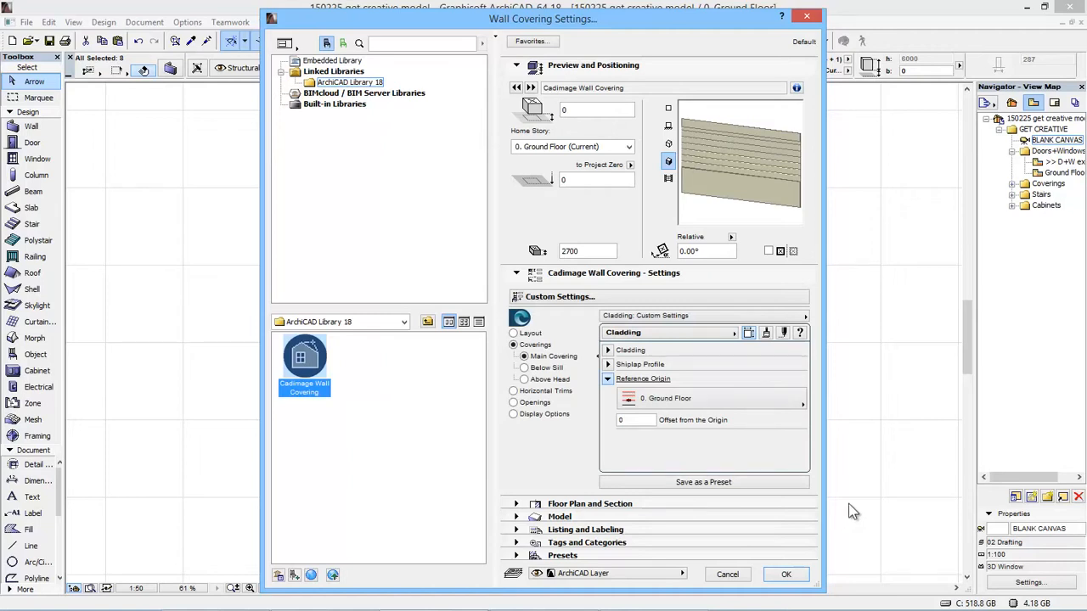
# Set the main covering's cladding and extras surfaces to Wood - Pine Grained Horizontal.
pyautogui.click(766, 334)
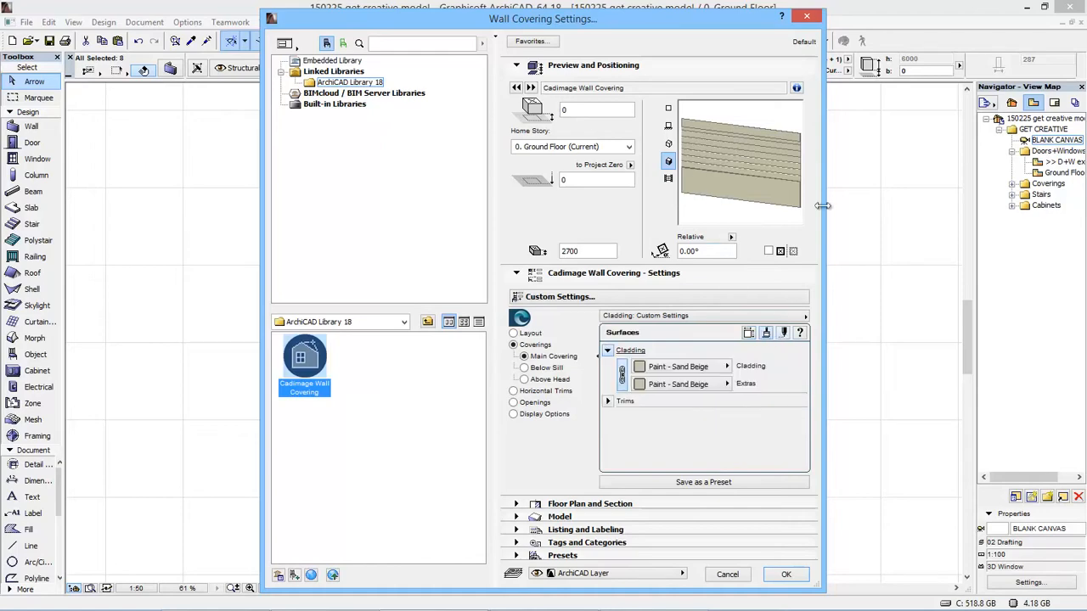
pyautogui.click(694, 367)
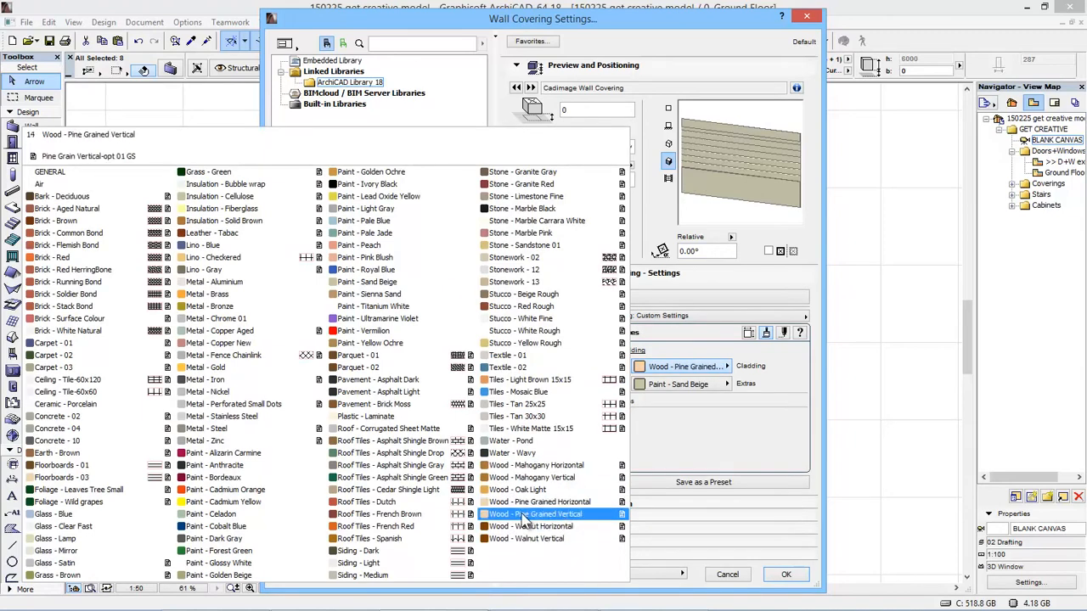
pyautogui.click(565, 503)
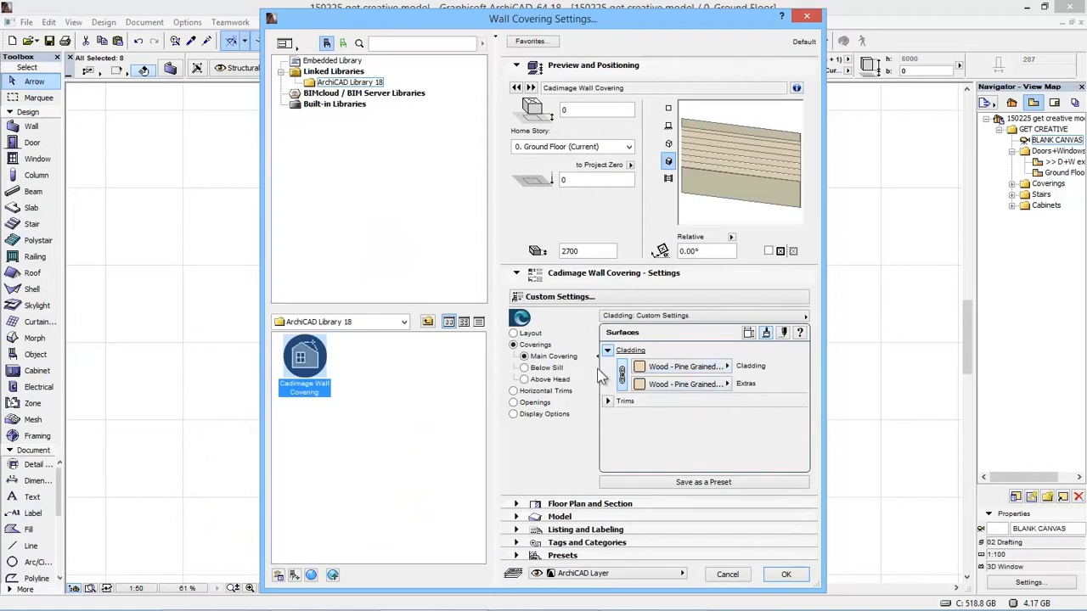
# Set the below-sill covering's cladding type to Bricks/Blocks with a gap of 0 behind the blocks.
pyautogui.click(546, 368)
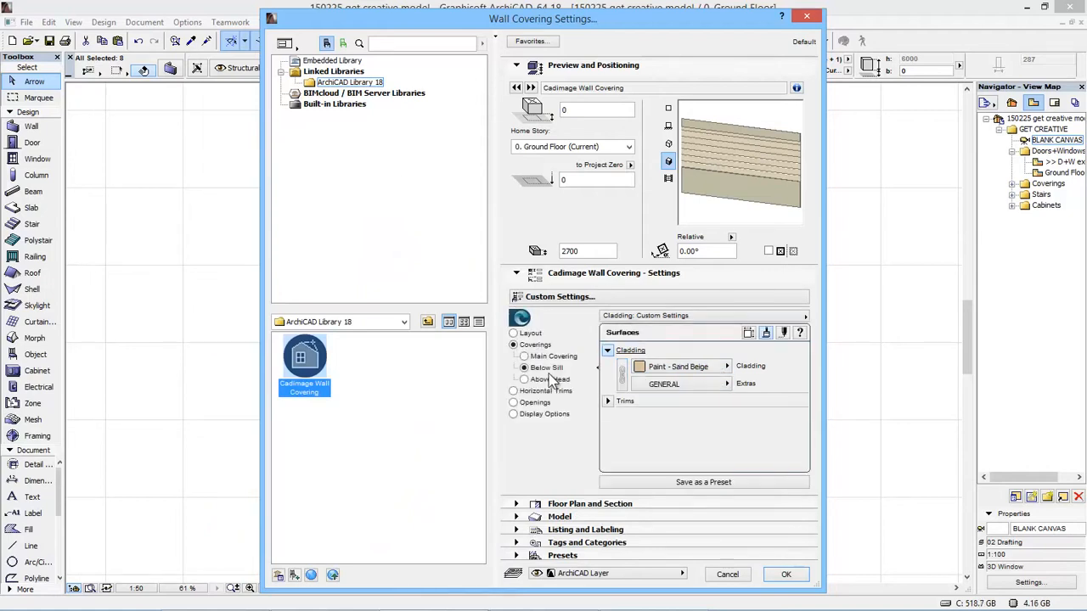
pyautogui.click(749, 333)
pyautogui.click(639, 382)
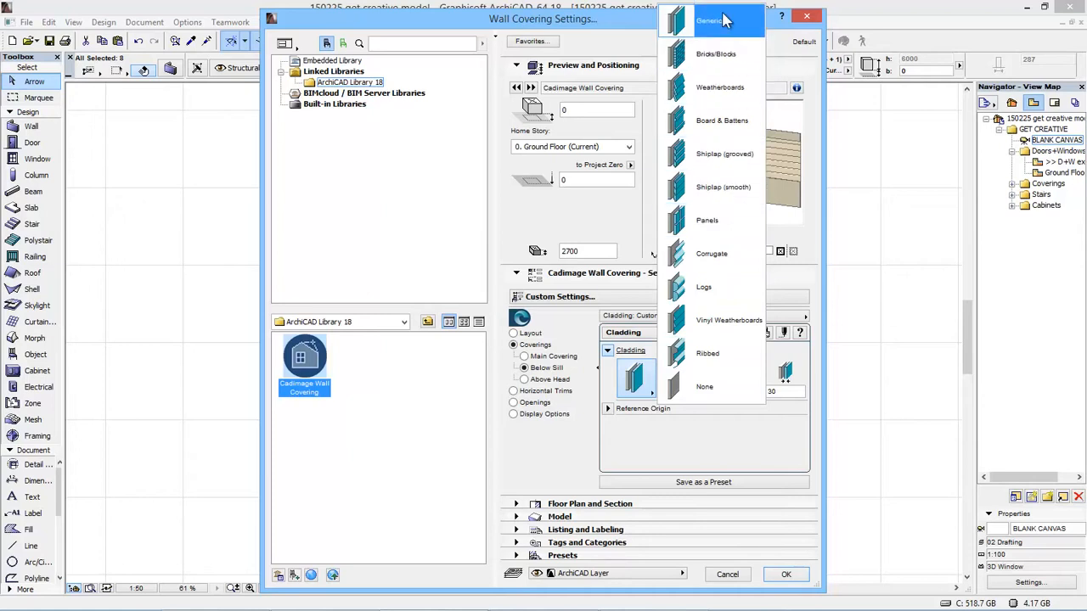
pyautogui.click(713, 52)
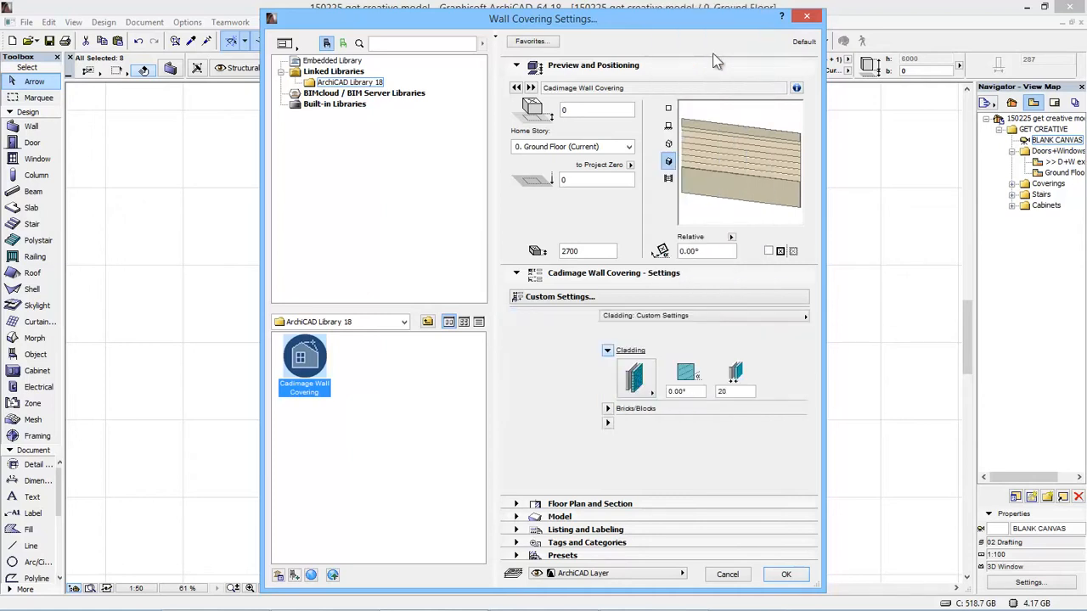
# Set the below-sill blocks to 450 long, 100 thick and 225 high, with alternate courses offset by 225.
pyautogui.click(633, 408)
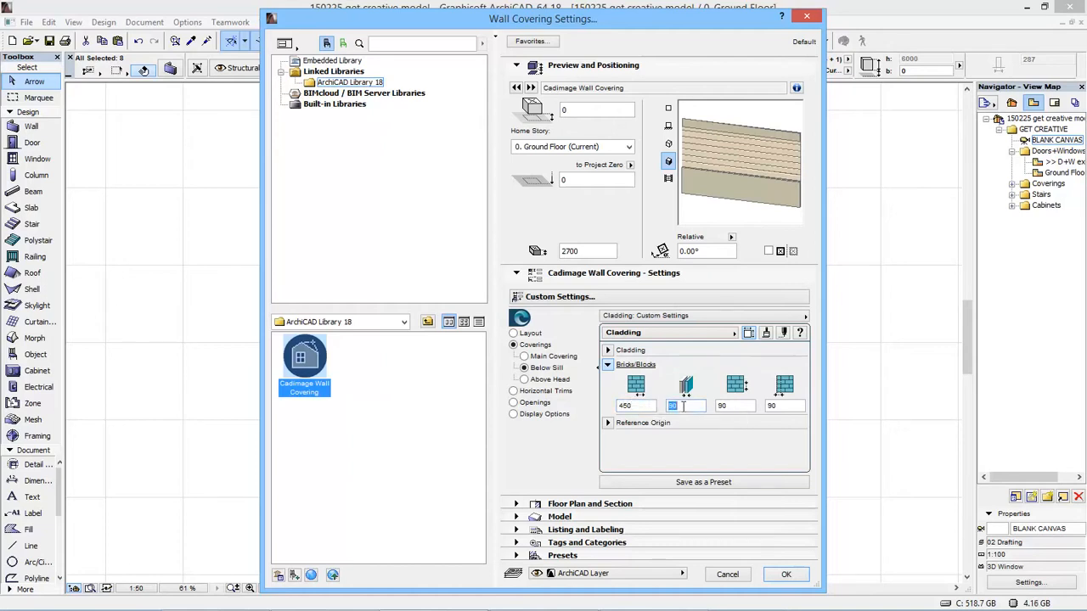
pyautogui.click(736, 406)
pyautogui.click(780, 406)
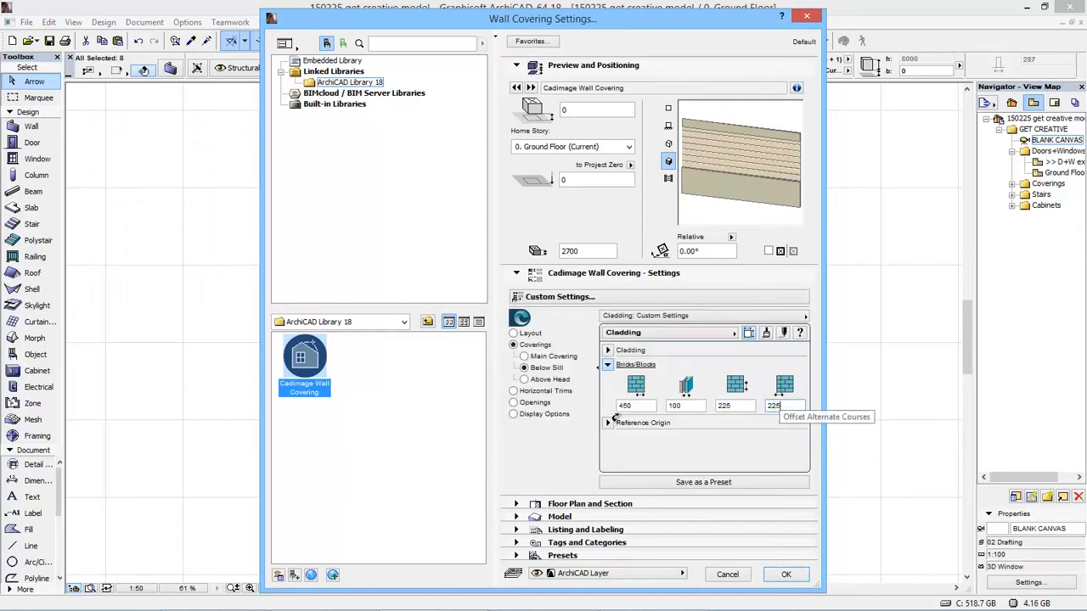
pyautogui.click(733, 330)
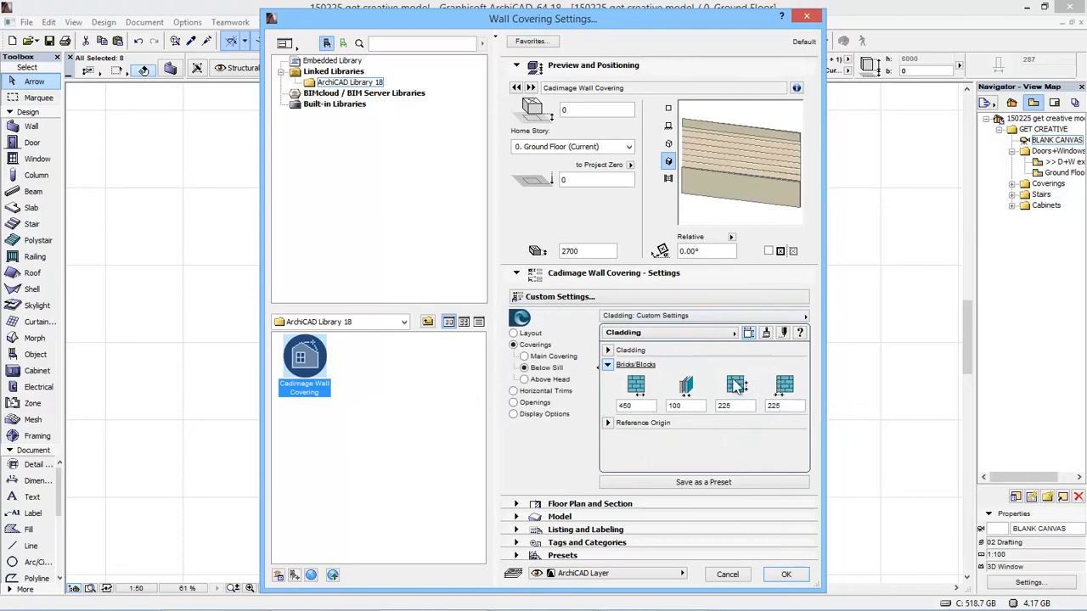
pyautogui.click(608, 424)
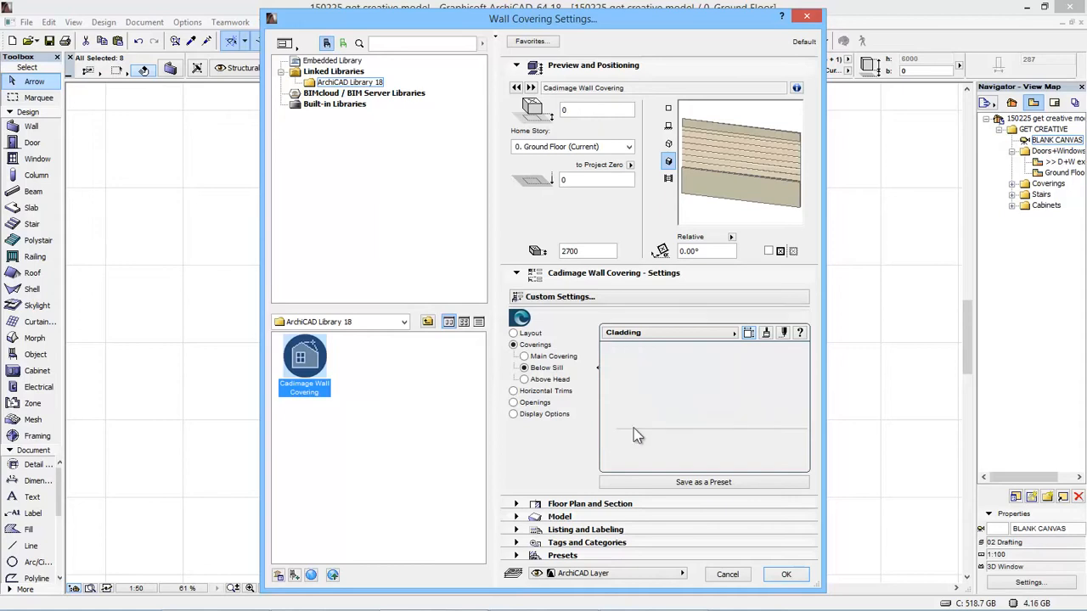
# Set the above-head covering's cladding type to Board & Battens at a 90° angle with a gap of 0 behind.
pyautogui.click(526, 379)
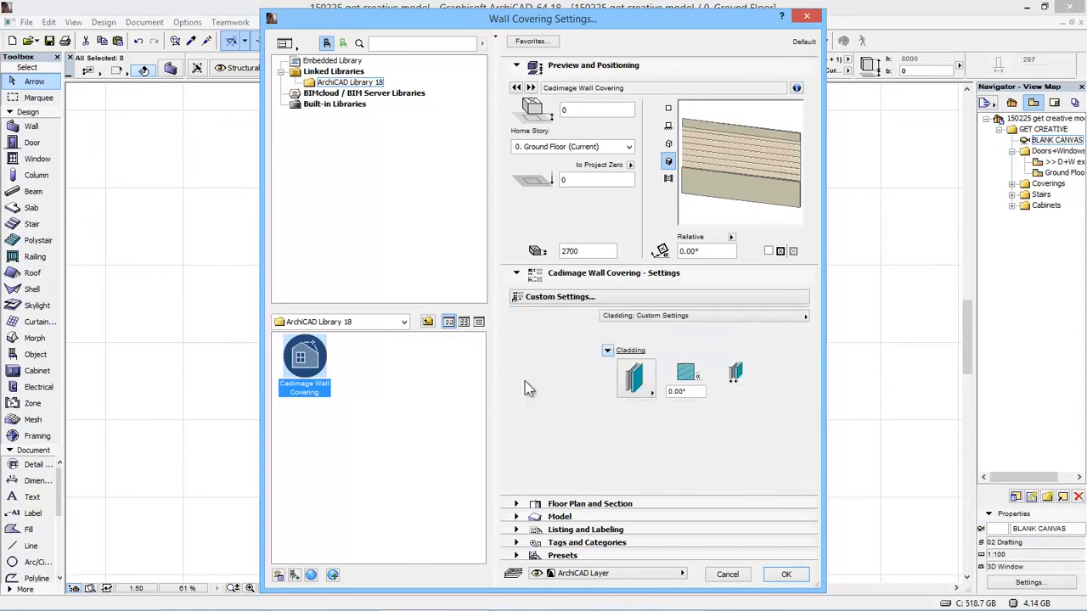
pyautogui.click(636, 378)
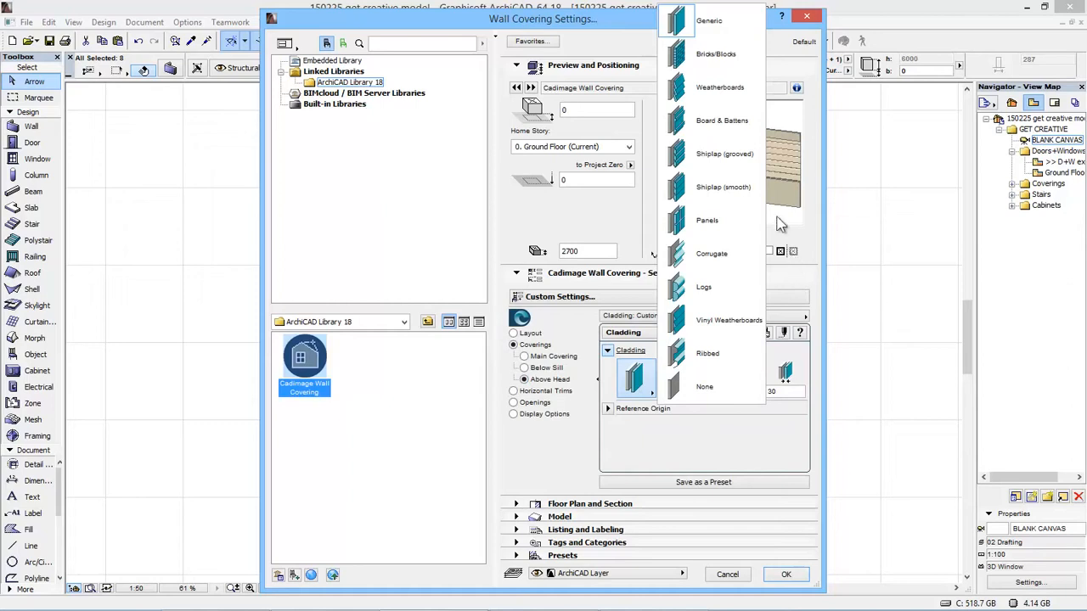
pyautogui.click(725, 127)
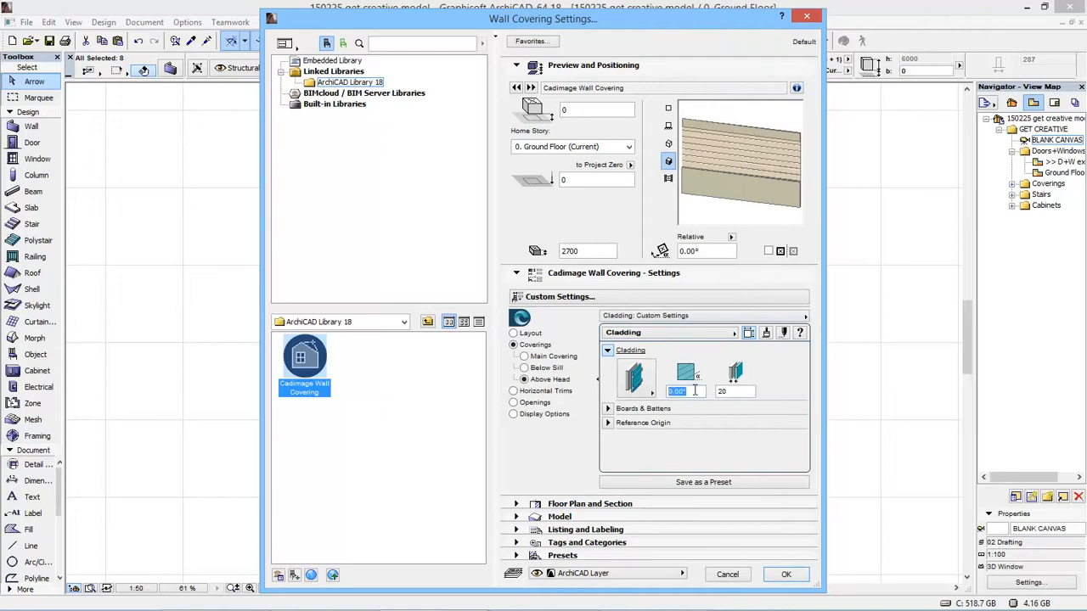
pyautogui.write('90.')
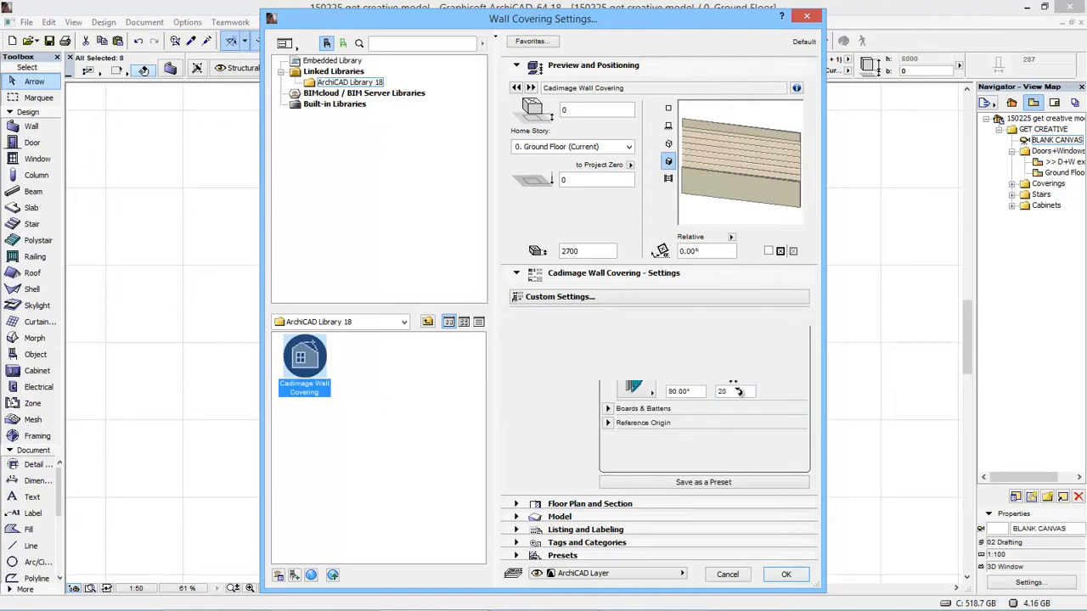
pyautogui.write('0')
pyautogui.click(649, 410)
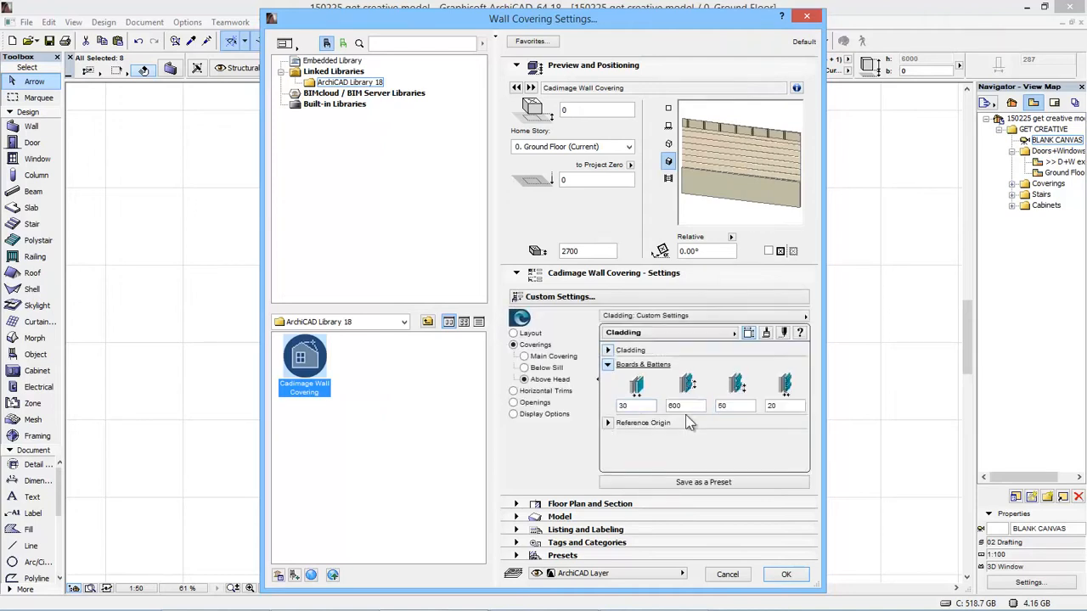
pyautogui.moveTo(633, 401); pyautogui.dragTo(596, 404)
# Set the above-head covering's cladding surface to Paint - Light Gray and its extras surface to Paint - Dark Gray.
pyautogui.click(768, 335)
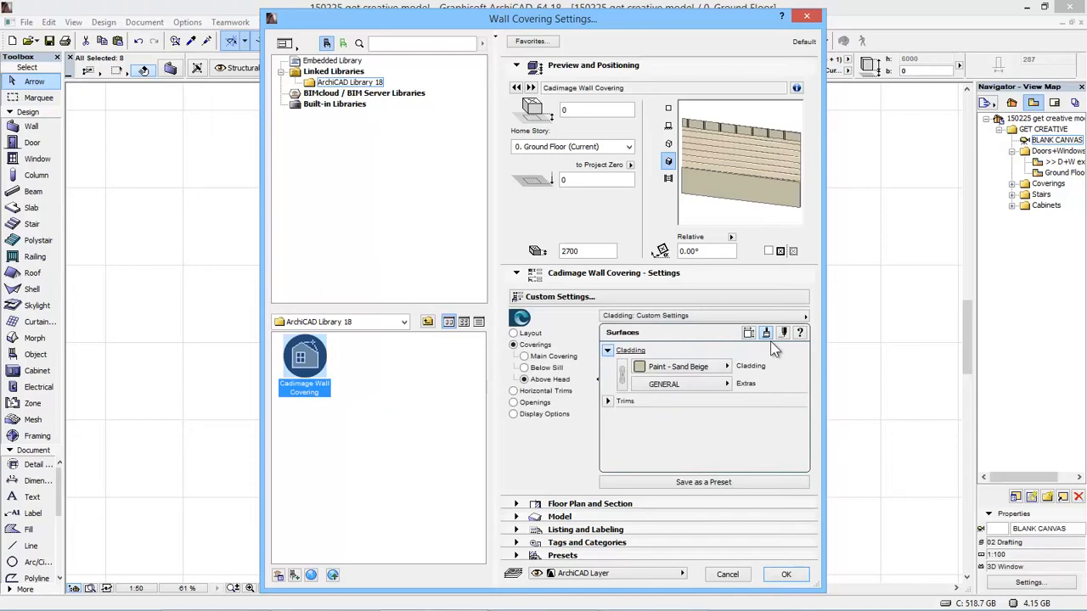
pyautogui.click(712, 368)
pyautogui.click(359, 208)
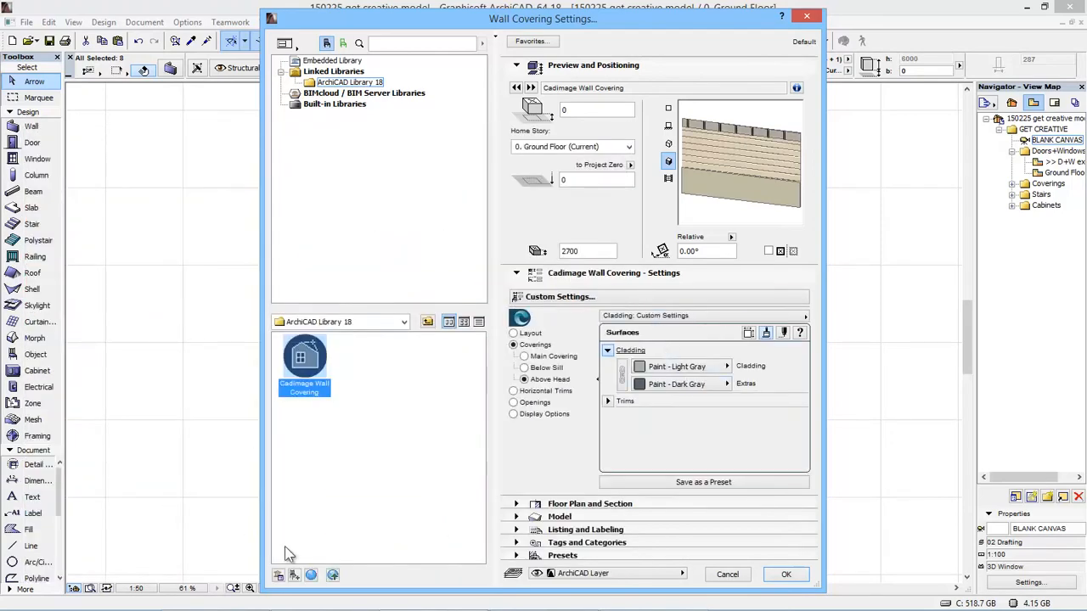
# Set the below-sill covering's cladding surface to Paint - Pink Blush and its extras surface to Paint - Ivory Black.
pyautogui.click(544, 370)
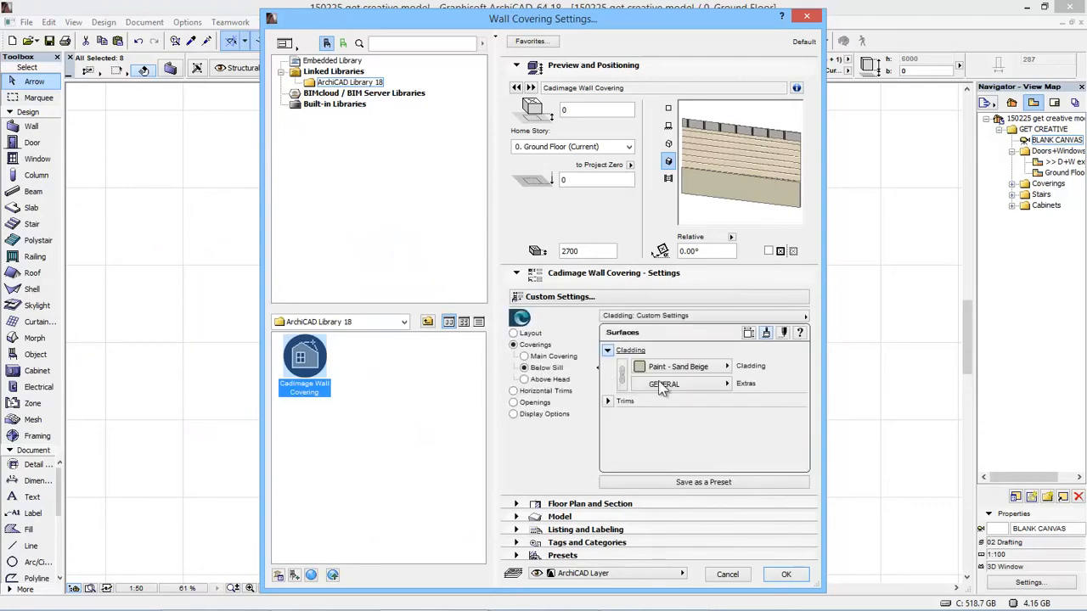
pyautogui.click(710, 371)
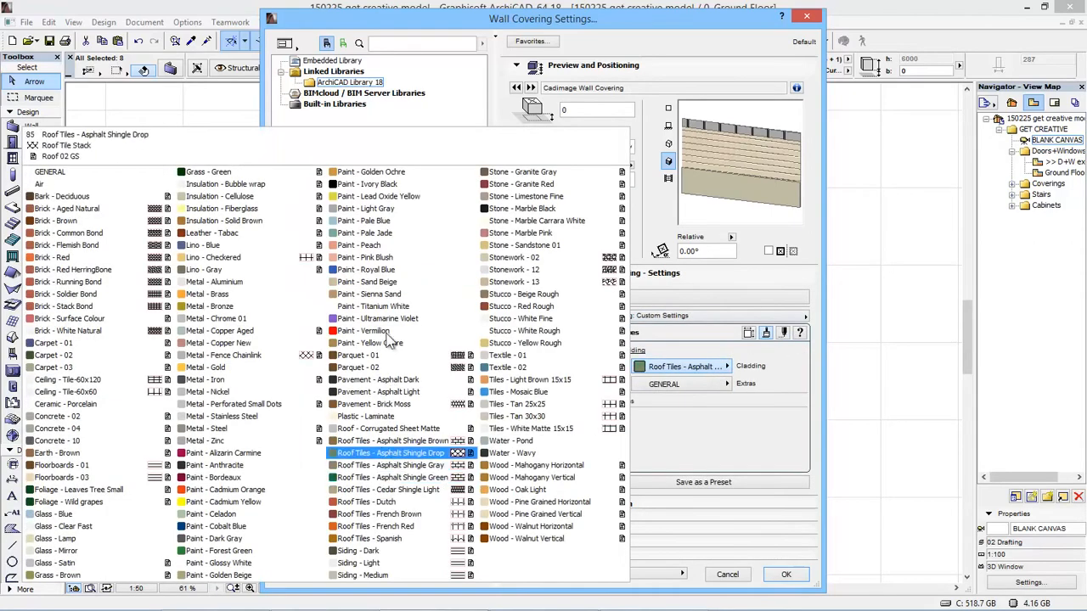
pyautogui.click(370, 264)
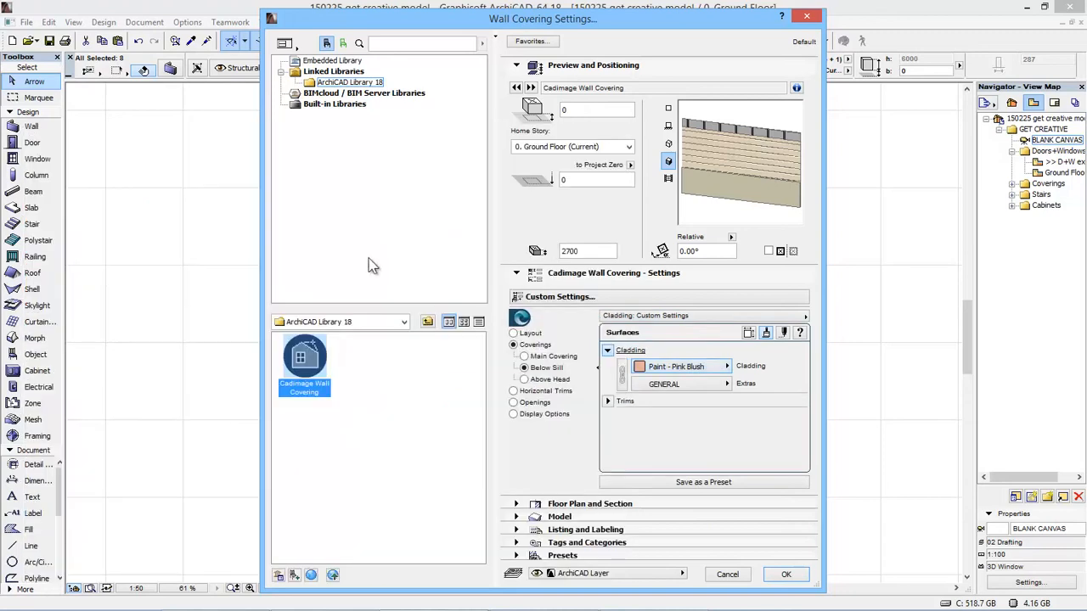
pyautogui.click(666, 384)
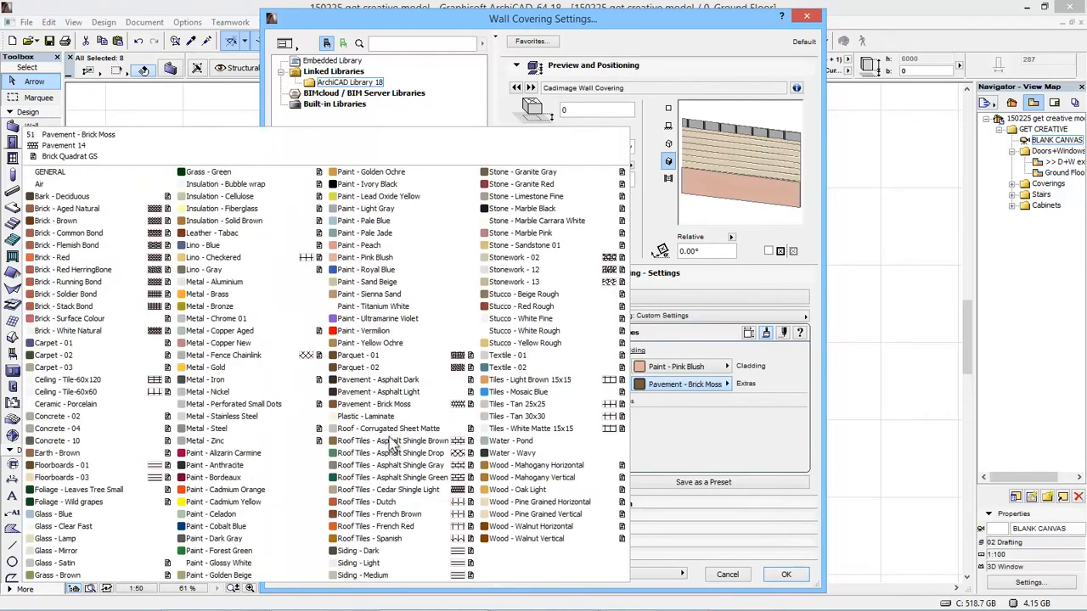
pyautogui.click(386, 184)
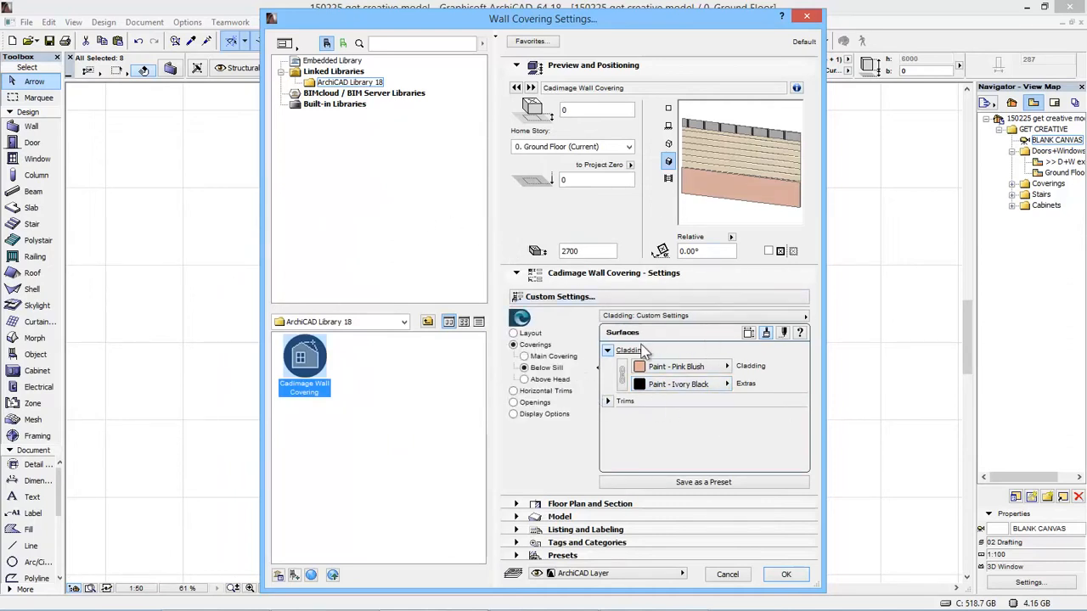
# Review the external corner options in the below-sill covering's vertical trims.
pyautogui.click(748, 333)
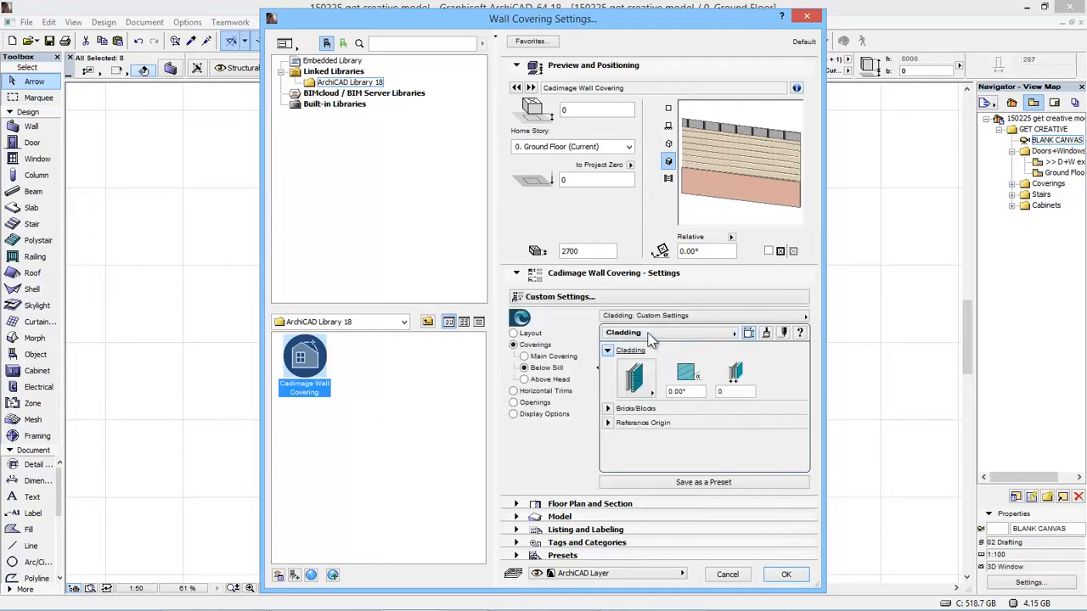
pyautogui.click(734, 333)
pyautogui.click(779, 344)
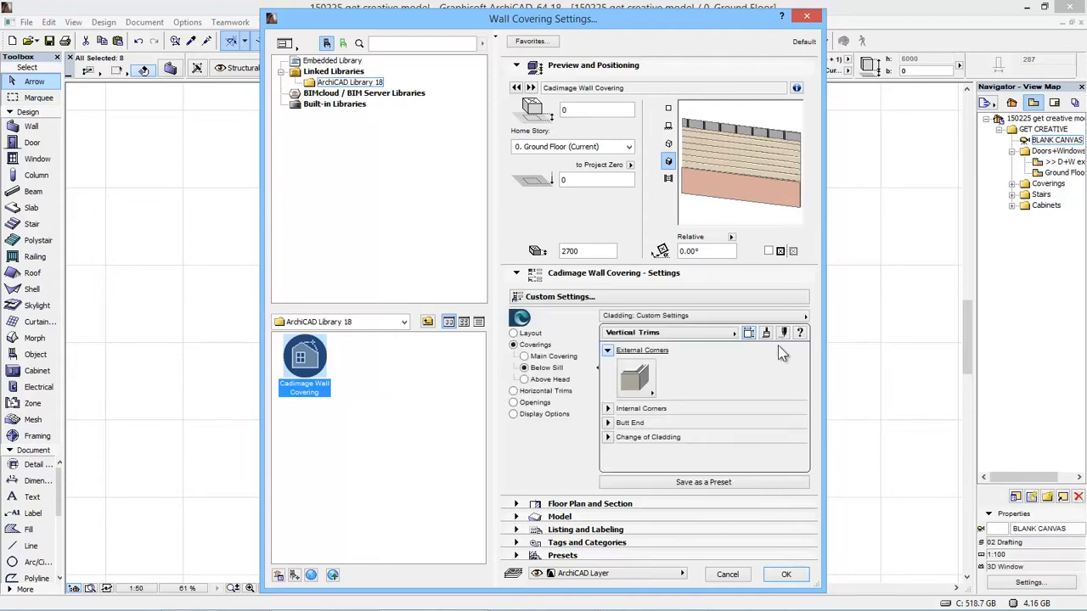
pyautogui.click(646, 383)
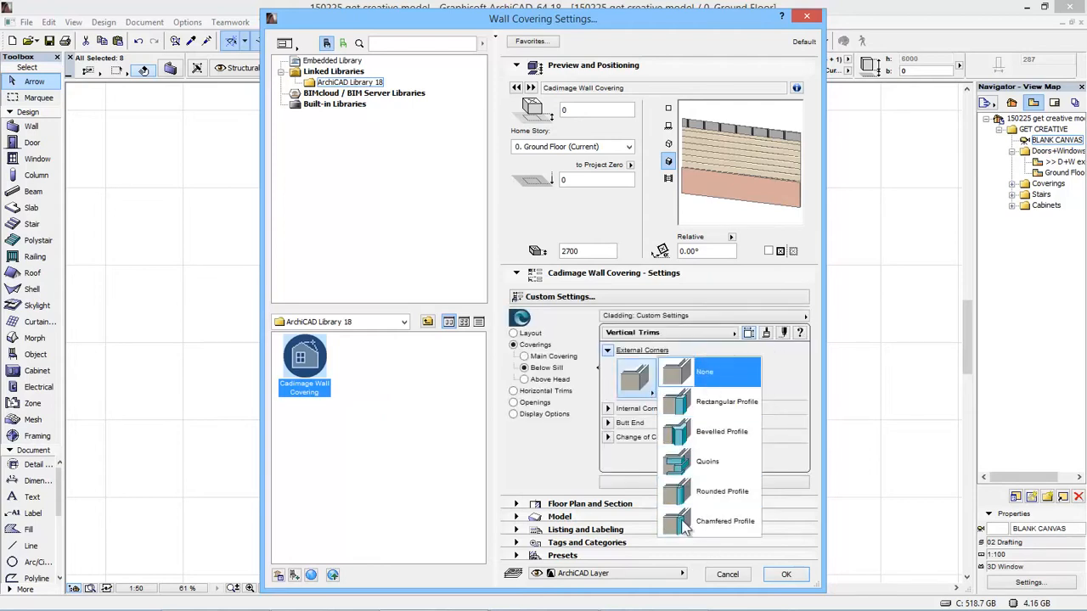
pyautogui.click(640, 455)
# Set the horizontal trim at sill height to Sill Profile.
pyautogui.click(554, 393)
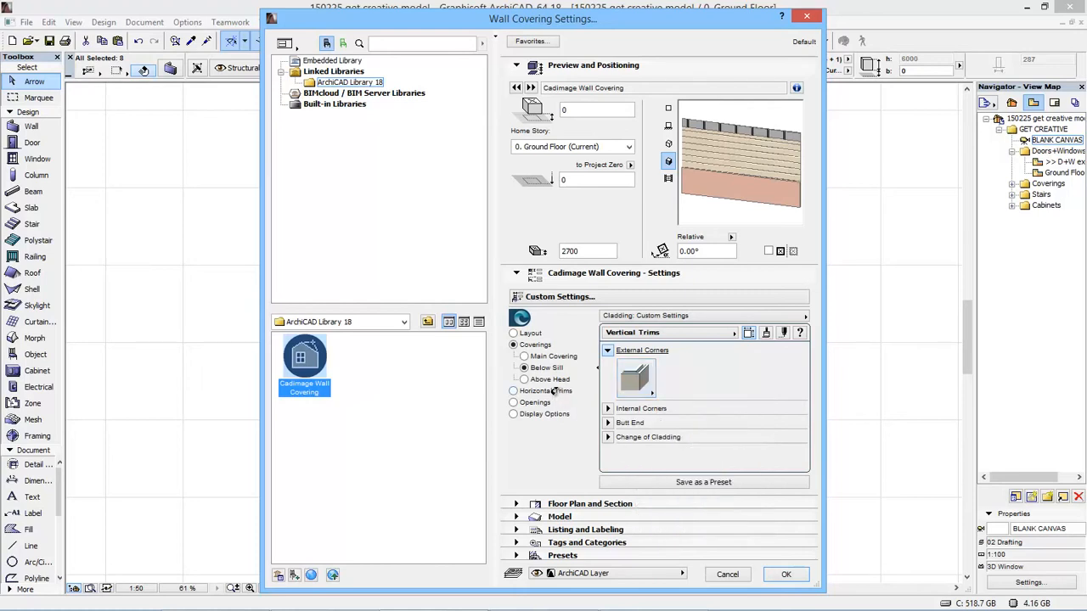
pyautogui.click(645, 384)
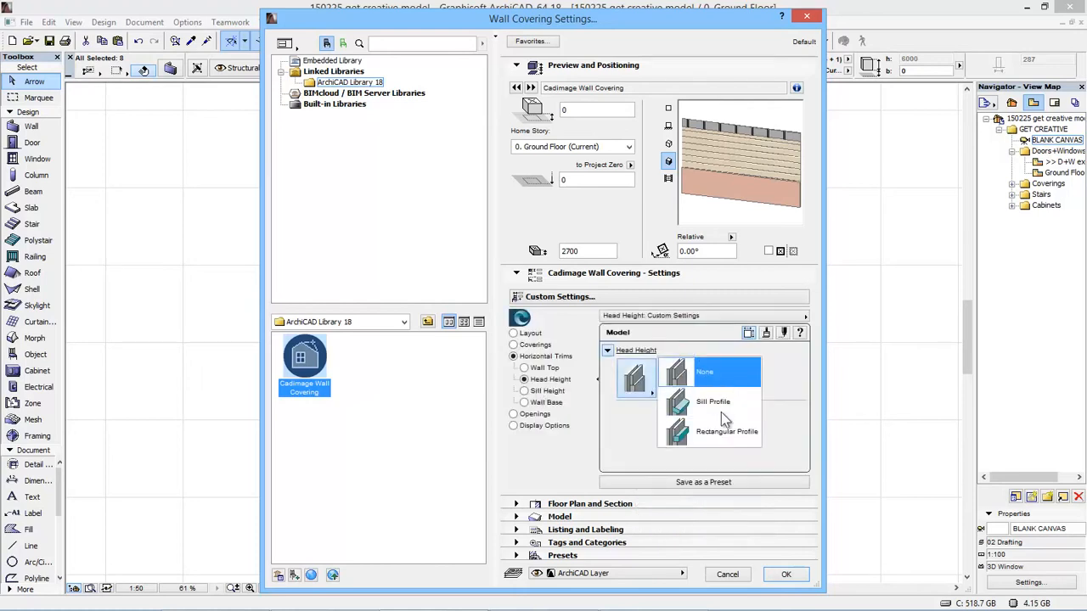
pyautogui.click(554, 393)
pyautogui.click(535, 393)
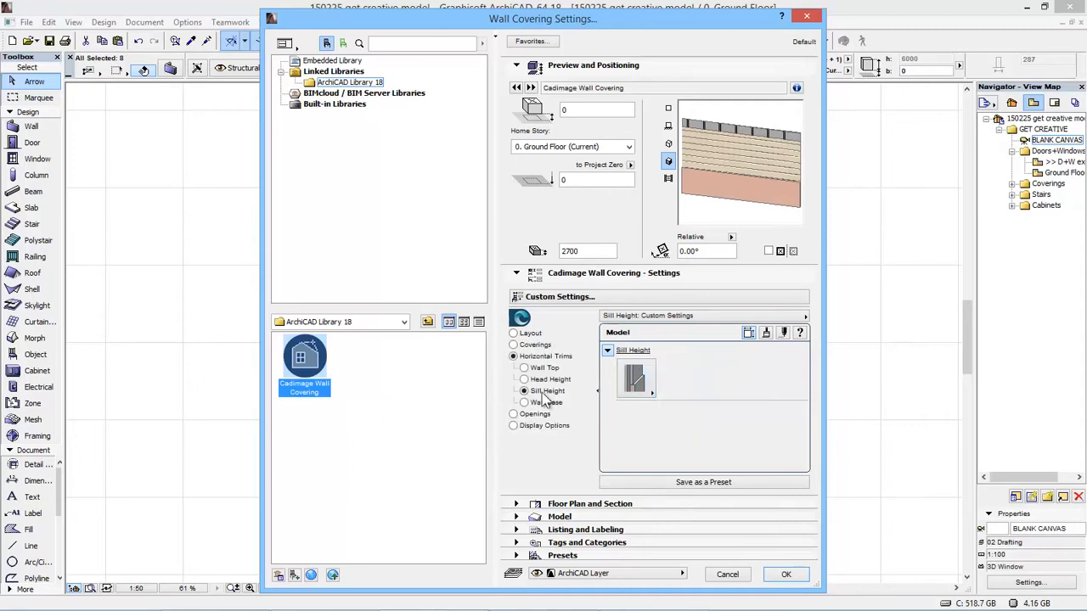
pyautogui.click(635, 379)
pyautogui.click(715, 400)
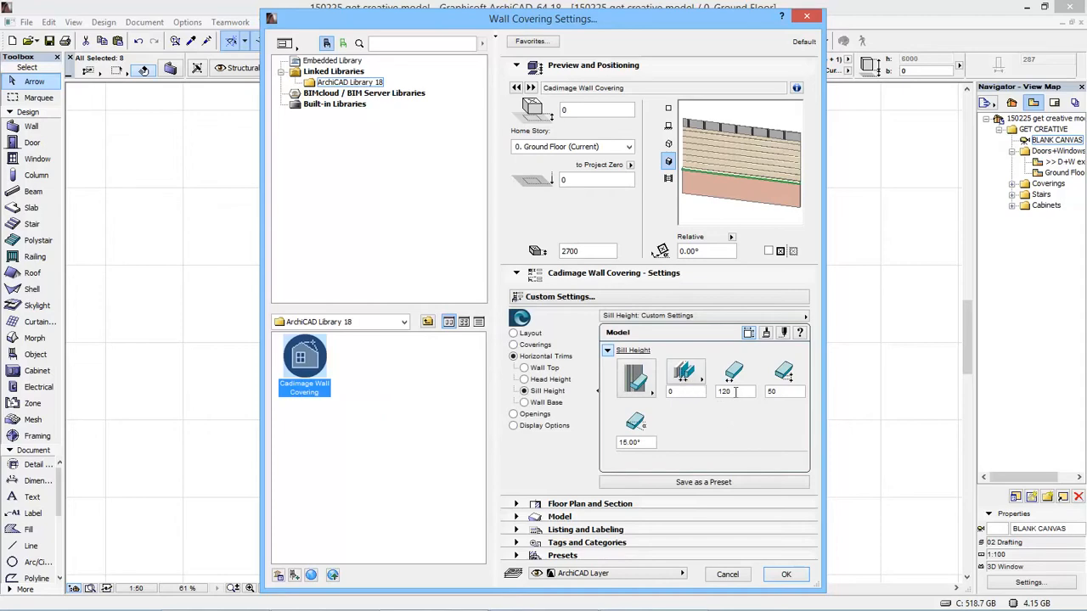
# Set the sill height trim's surface to Paint - Dark Gray.
pyautogui.click(766, 332)
pyautogui.click(650, 366)
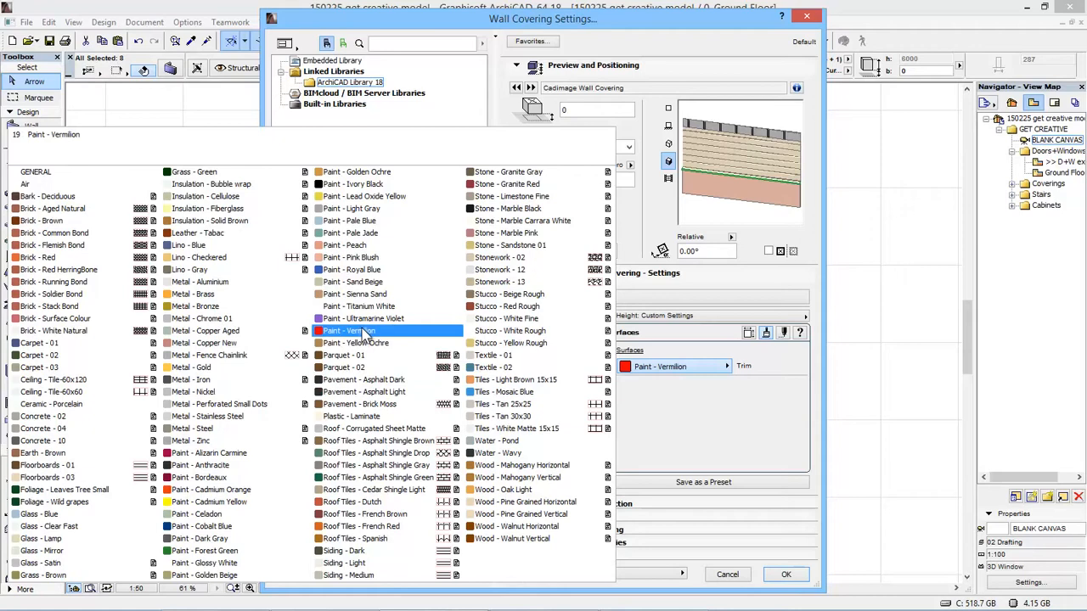
pyautogui.click(218, 538)
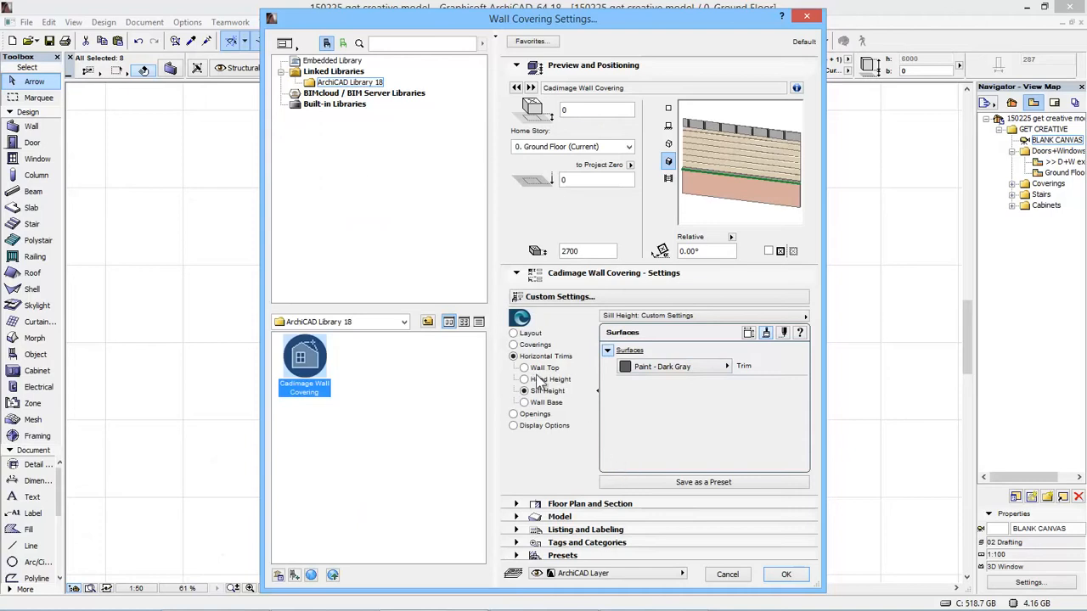
# Accept the wall covering settings and place the covering along the outer side of the selected exterior walls.
pyautogui.click(528, 415)
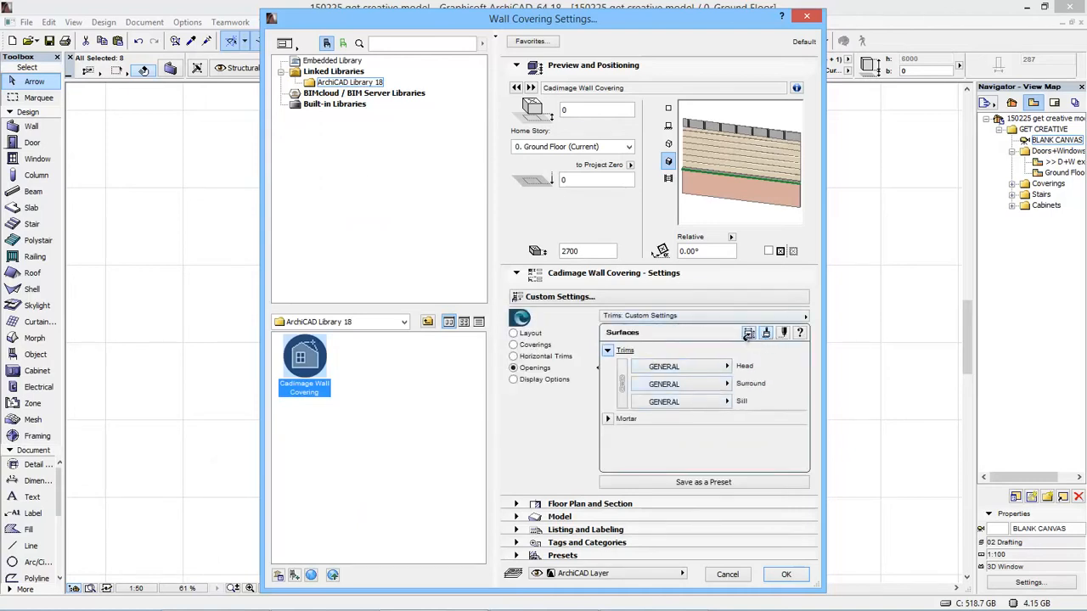
pyautogui.click(662, 367)
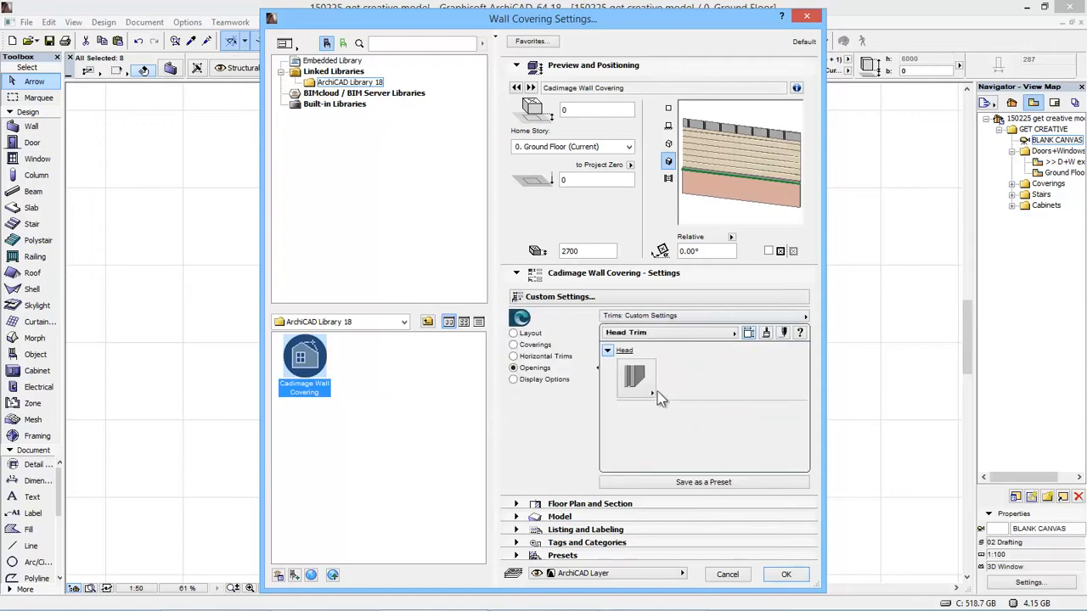
pyautogui.click(786, 574)
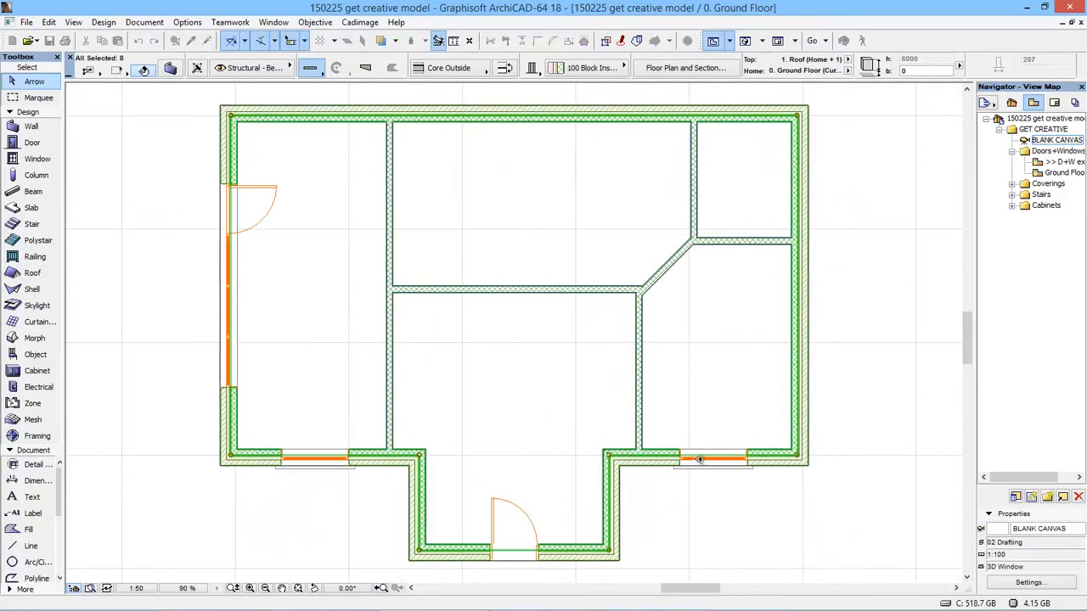
pyautogui.click(765, 465)
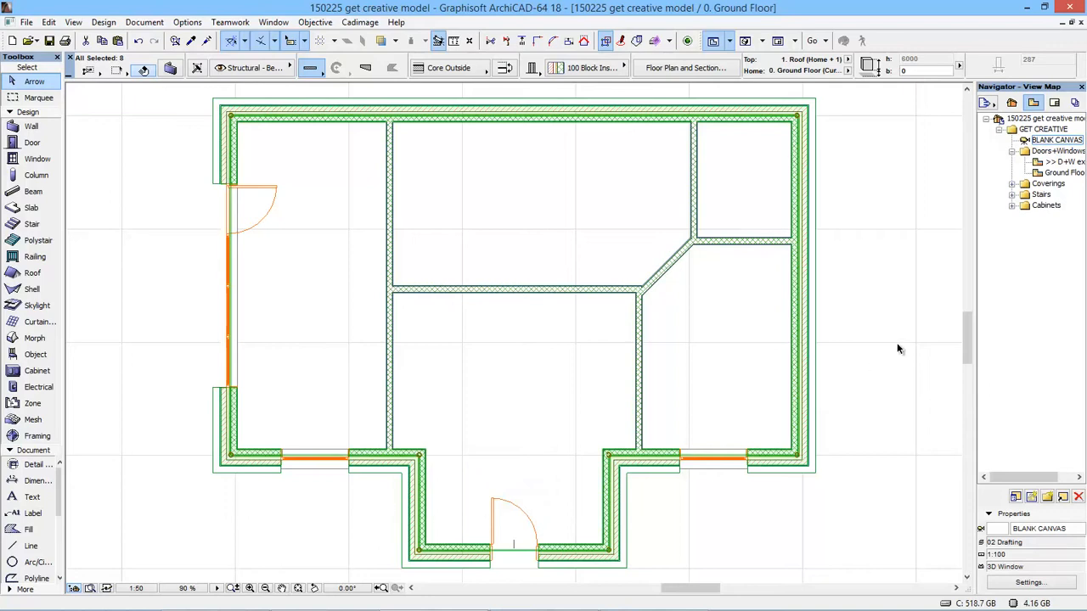
pyautogui.click(843, 476)
# Open the BLANK CANVAS 3D view and examine the cladding, sill trim and blockwork around the front door.
pyautogui.doubleClick(1051, 140)
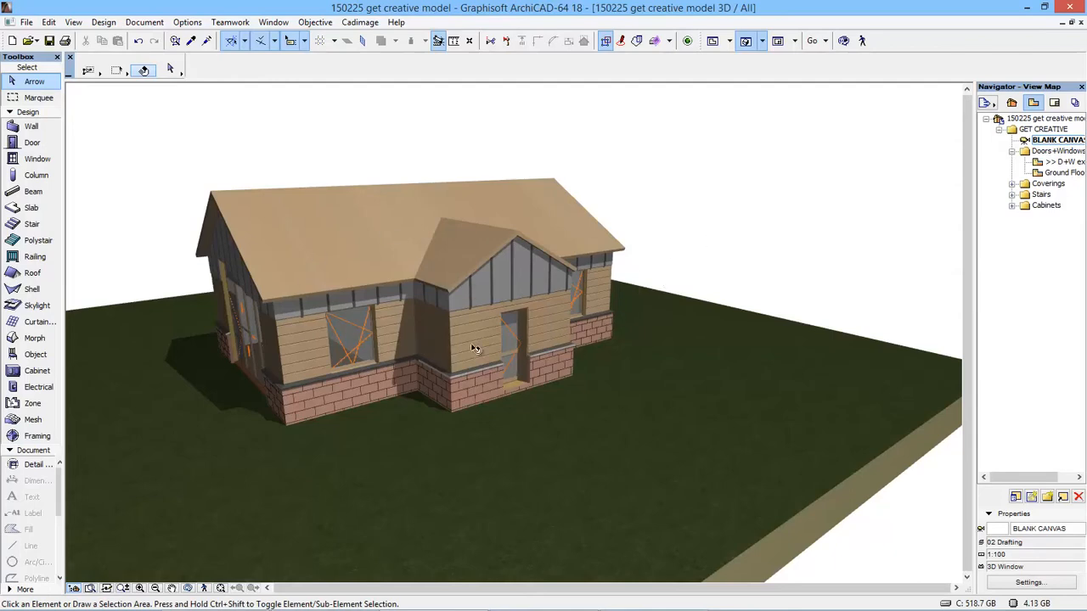
pyautogui.scroll(6, 478, 352)
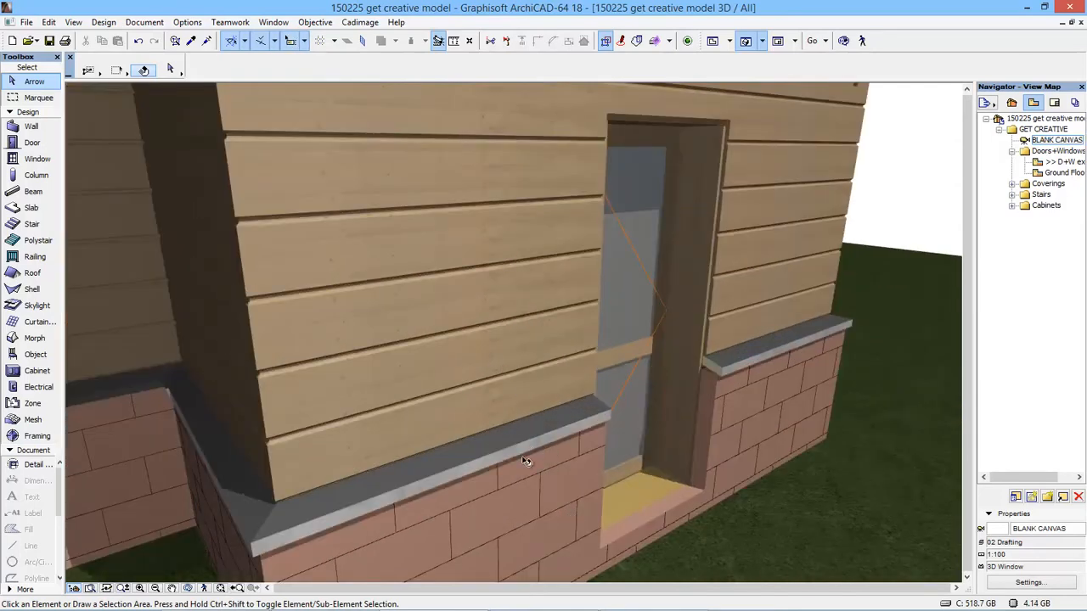
pyautogui.scroll(1, 586, 544)
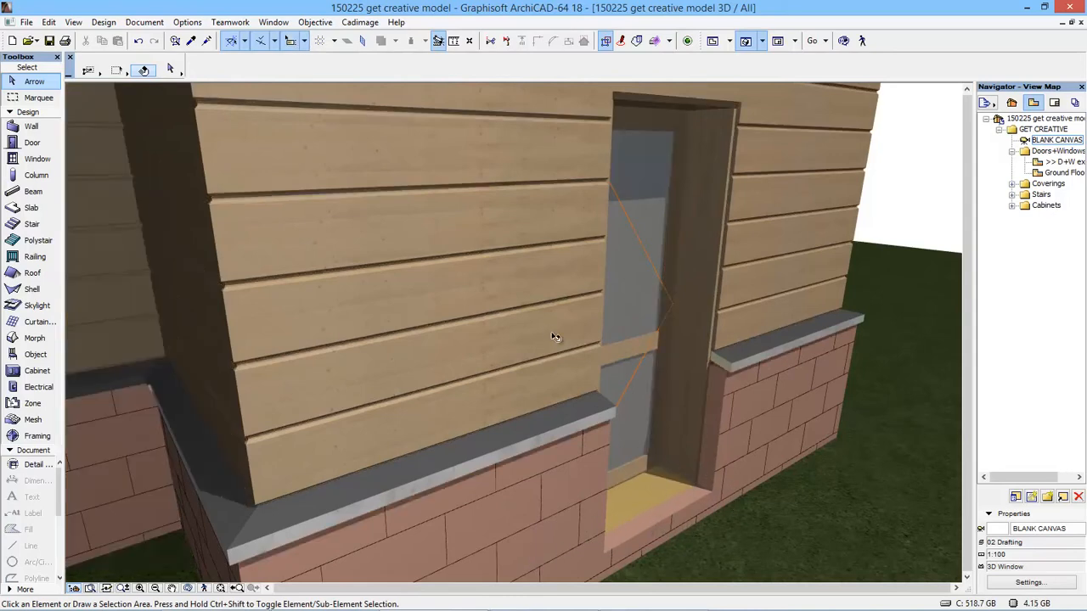
# Examine the upper wall cladding, the gable and the overall wall covering from outside the house.
pyautogui.keyDown('shift'); pyautogui.moveTo(399, 149); pyautogui.dragTo(454, 371, button='middle'); pyautogui.keyUp('shift')
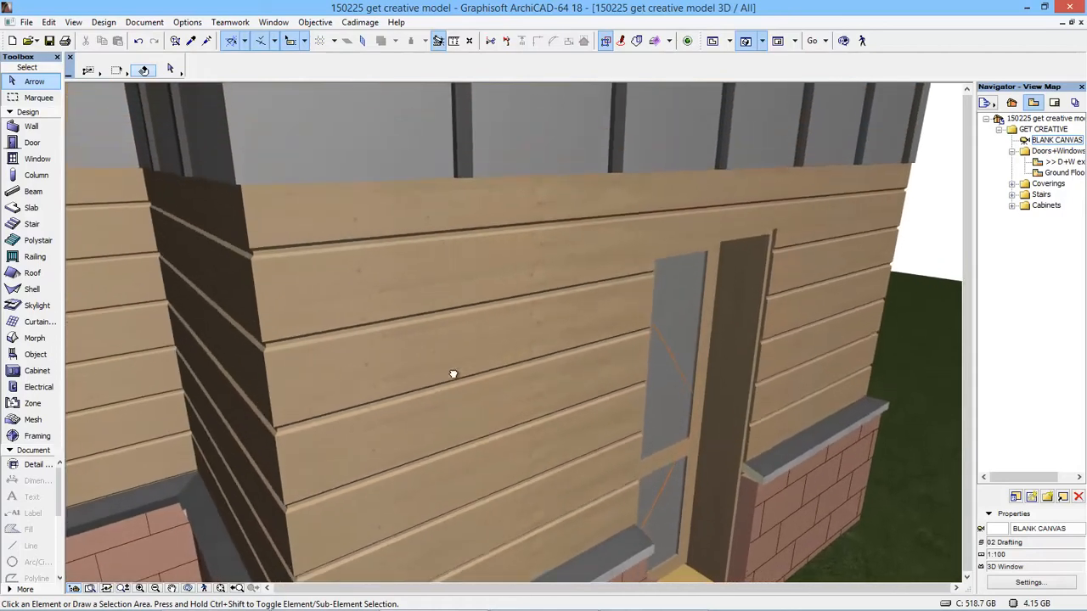
pyautogui.keyDown('shift'); pyautogui.moveTo(449, 211); pyautogui.dragTo(485, 224, button='middle'); pyautogui.keyUp('shift')
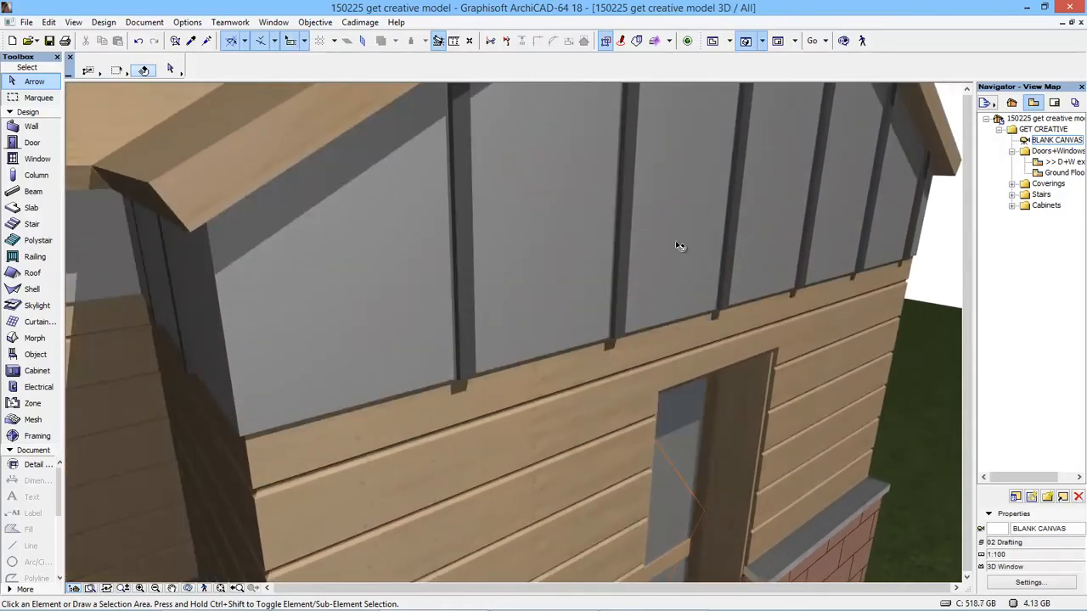
pyautogui.scroll(-8, 758, 252)
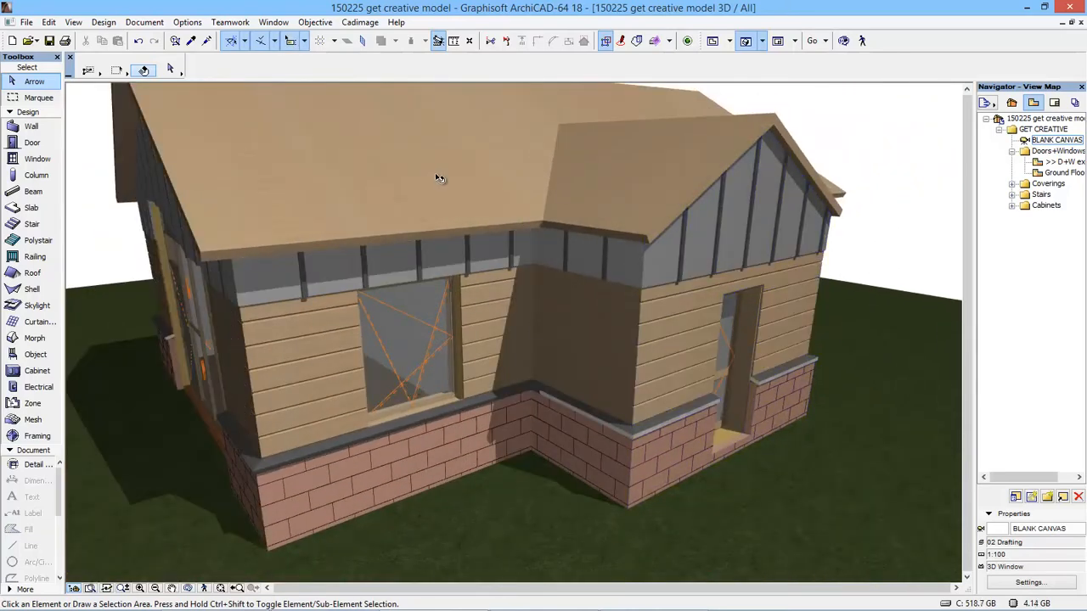
# Select the roof on the Roof story and show it alone in the 3D window.
pyautogui.press('F2')
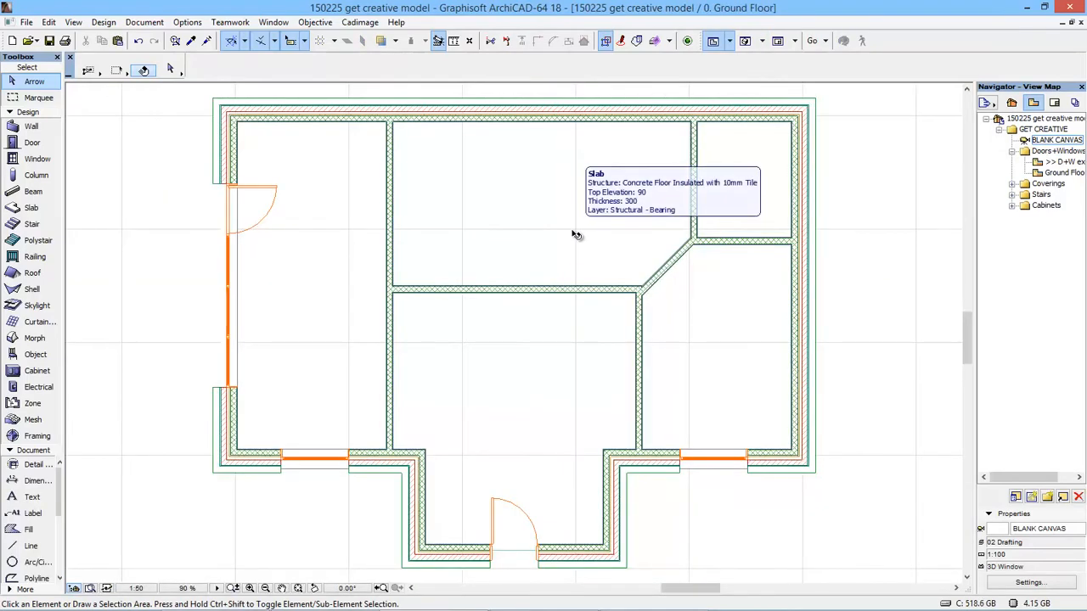
pyautogui.hotkey('ctrl', 'Up')
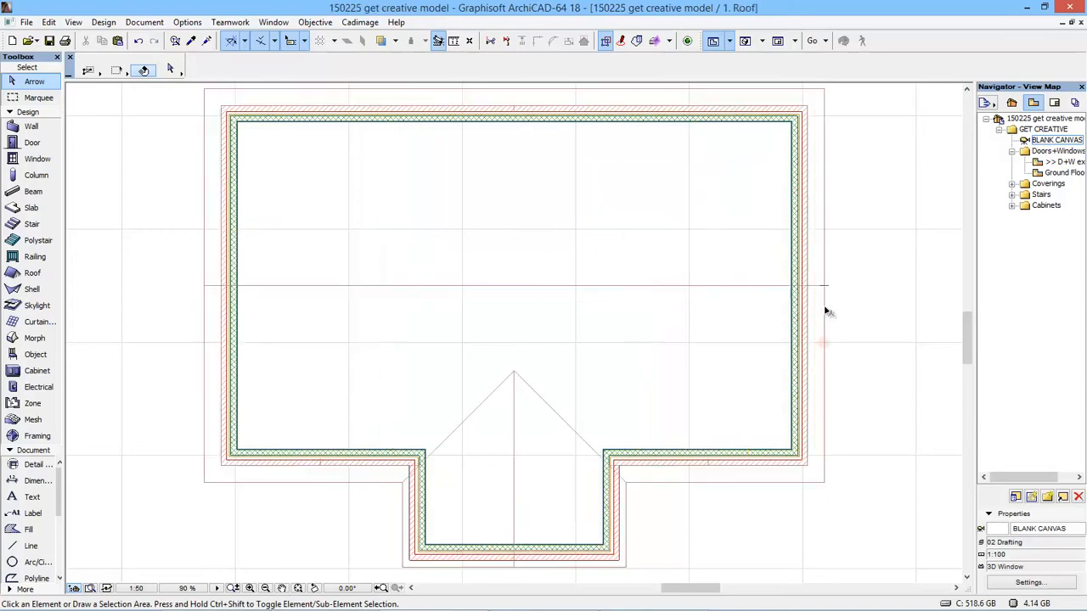
pyautogui.hotkey('ctrl', 'a')
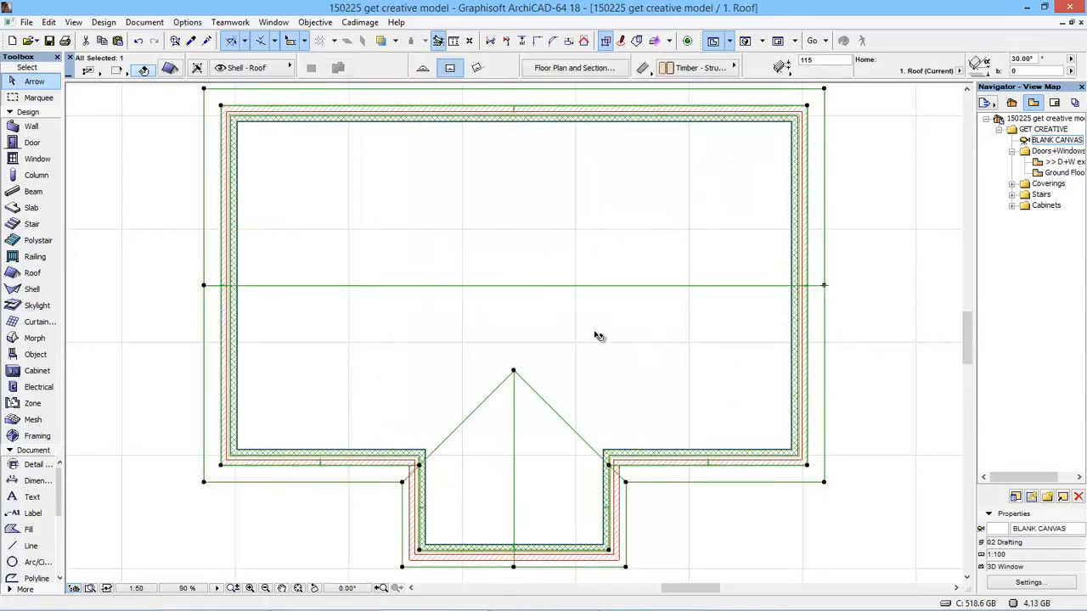
pyautogui.scroll(-2, 599, 331)
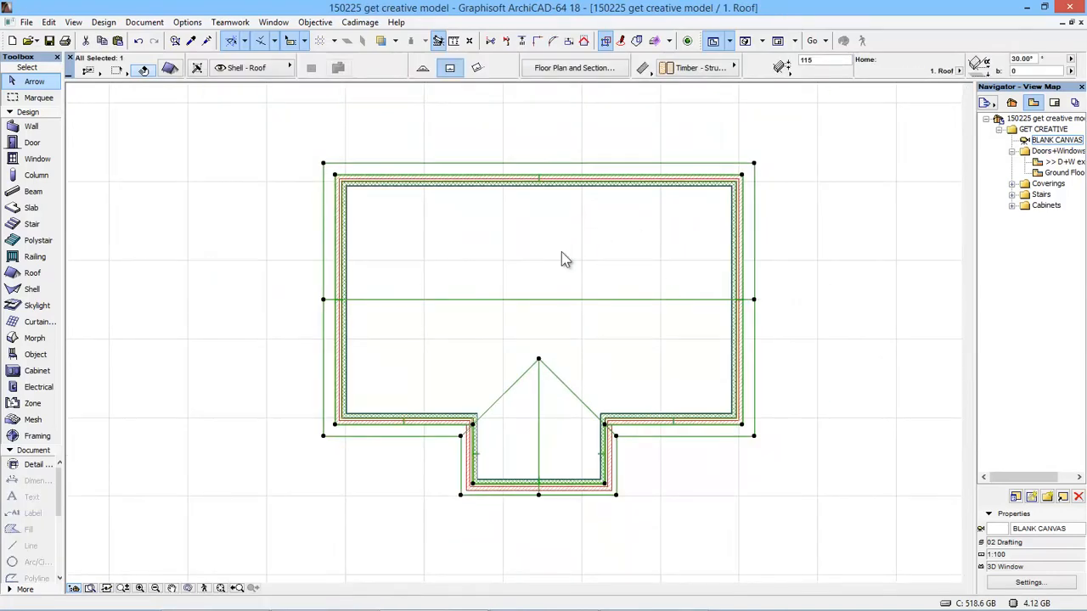
pyautogui.press('F5')
# Examine the isolated roof's planes, gable ends and the junction with the projecting entrance roof.
pyautogui.moveTo(540, 180); pyautogui.dragTo(572, 276, button='middle')
pyautogui.keyDown('shift'); pyautogui.moveTo(571, 287); pyautogui.dragTo(572, 287, button='middle'); pyautogui.keyUp('shift')
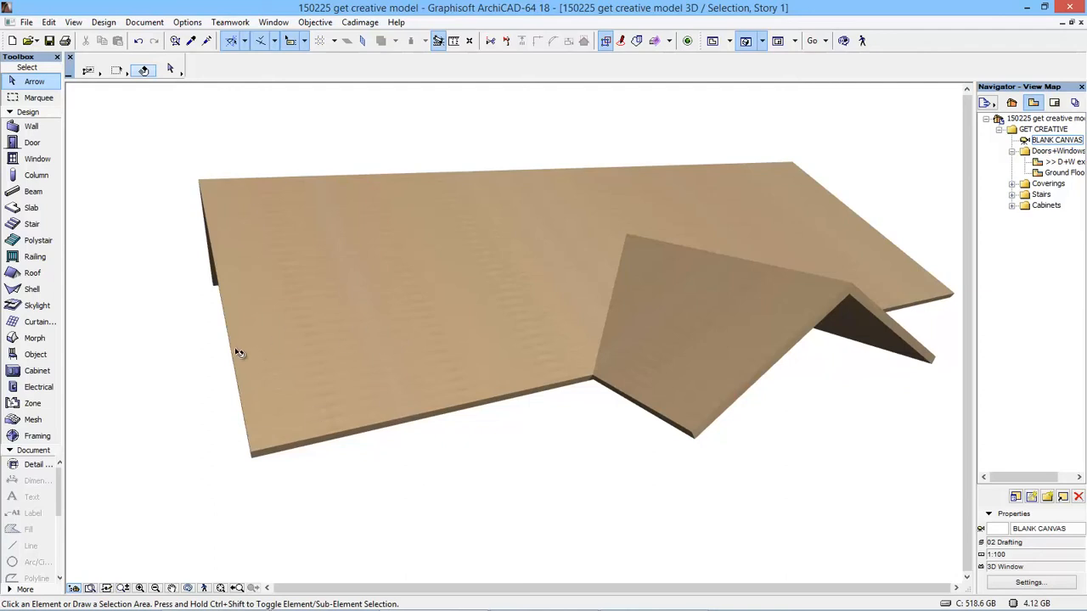
pyautogui.keyDown('shift'); pyautogui.moveTo(311, 337); pyautogui.dragTo(363, 336, button='middle'); pyautogui.keyUp('shift')
pyautogui.scroll(-1, 346, 372)
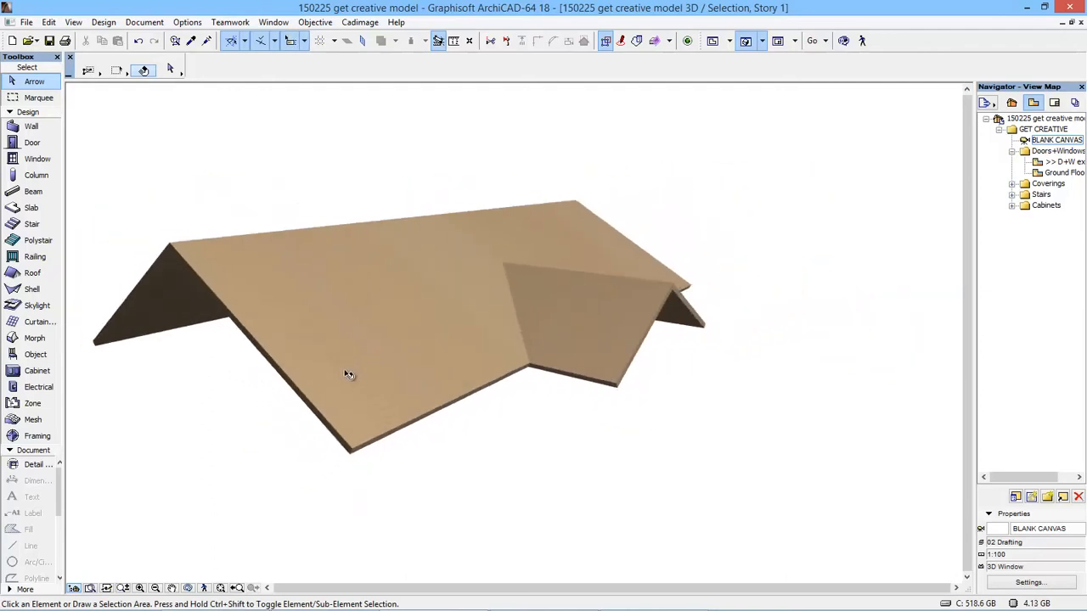
pyautogui.keyDown('shift'); pyautogui.moveTo(348, 375); pyautogui.dragTo(403, 377, button='middle'); pyautogui.keyUp('shift')
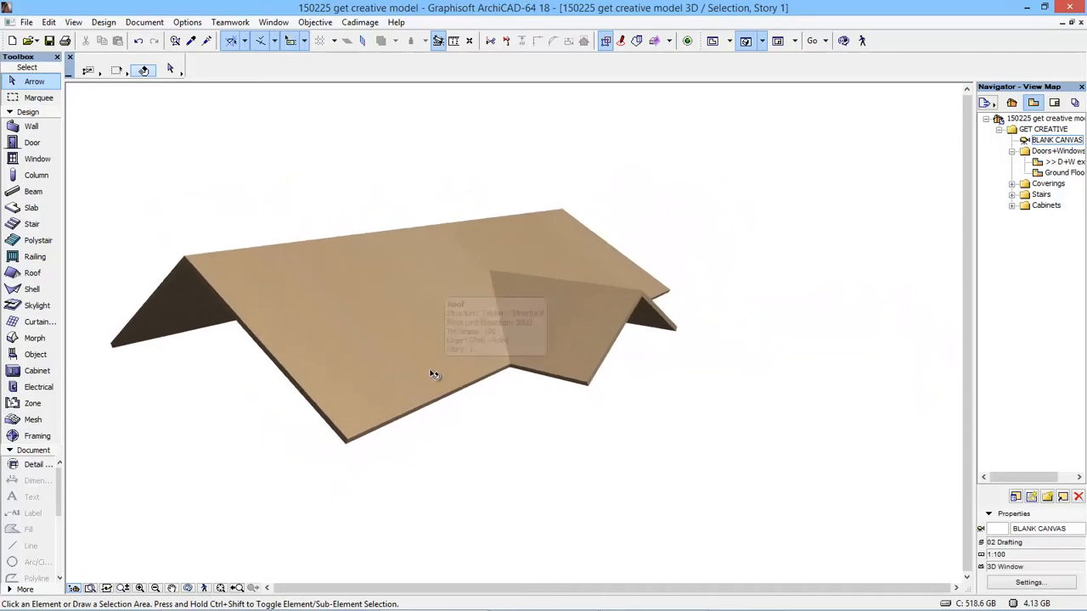
pyautogui.click(431, 376)
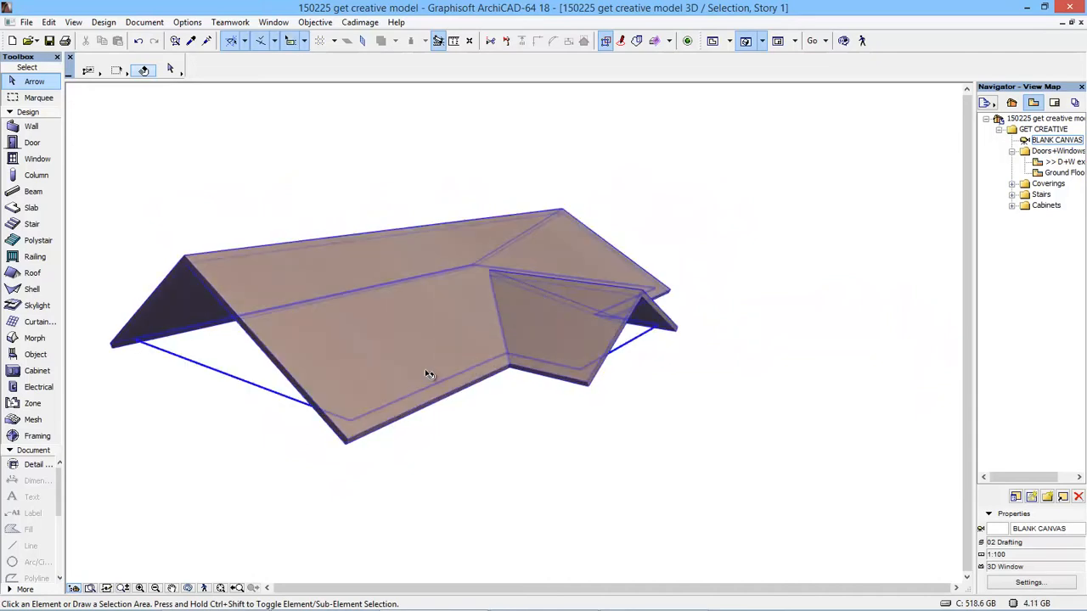
pyautogui.click(530, 387)
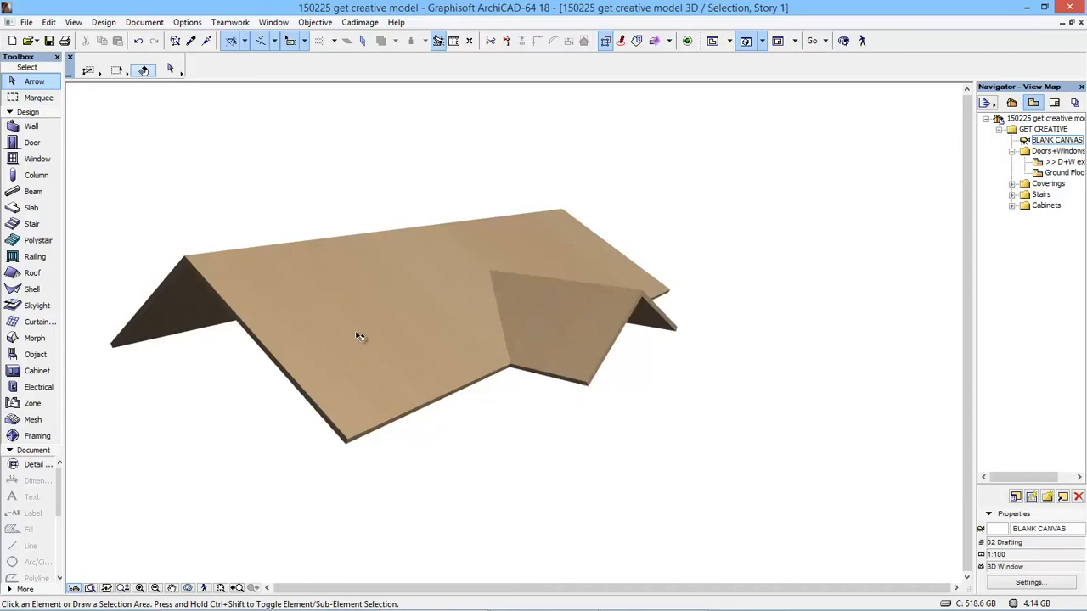
pyautogui.click(363, 383)
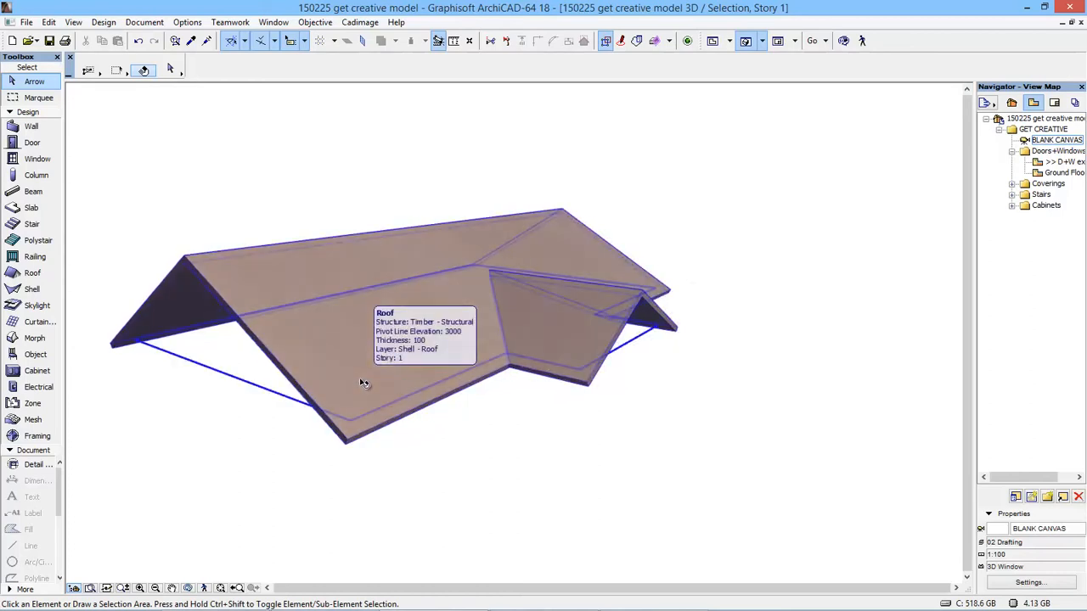
# Return to the Roof story plan and start a Cadimage roof covering for the selected roof.
pyautogui.press('F2')
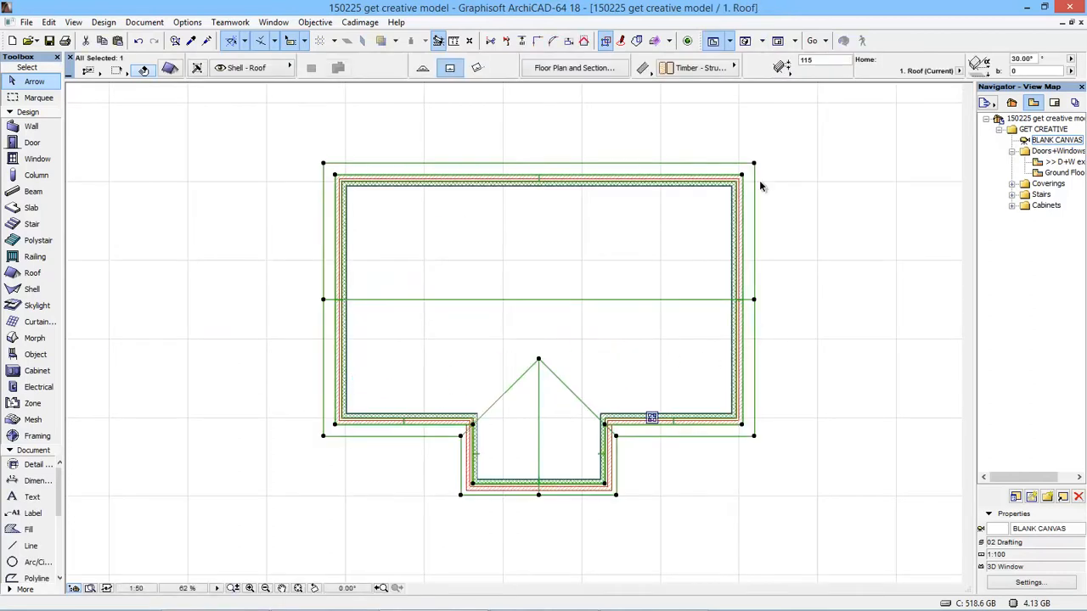
pyautogui.click(360, 23)
pyautogui.moveTo(381, 75)
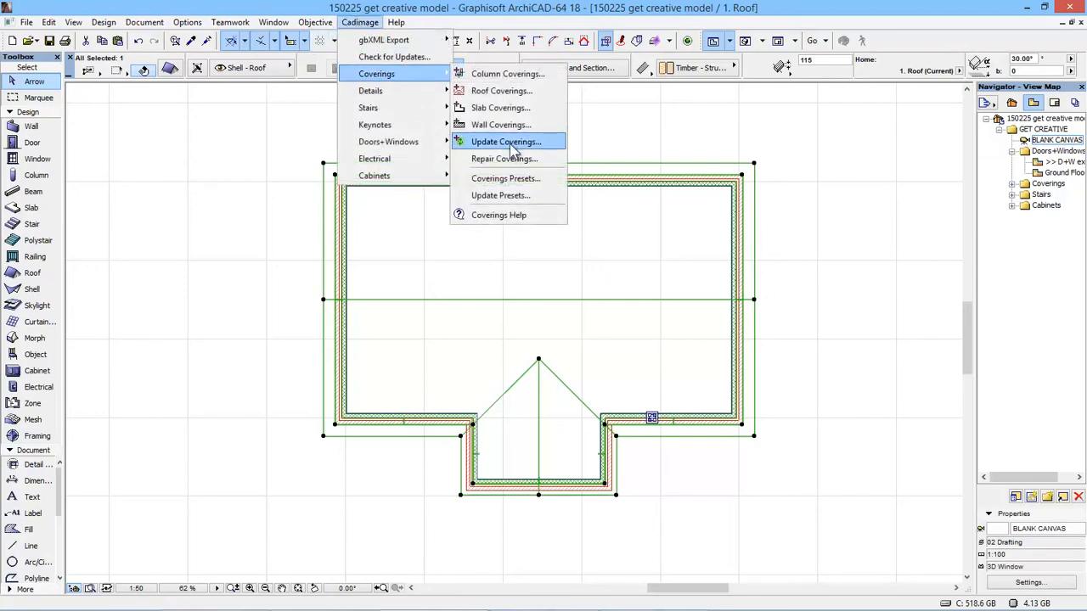
pyautogui.click(513, 95)
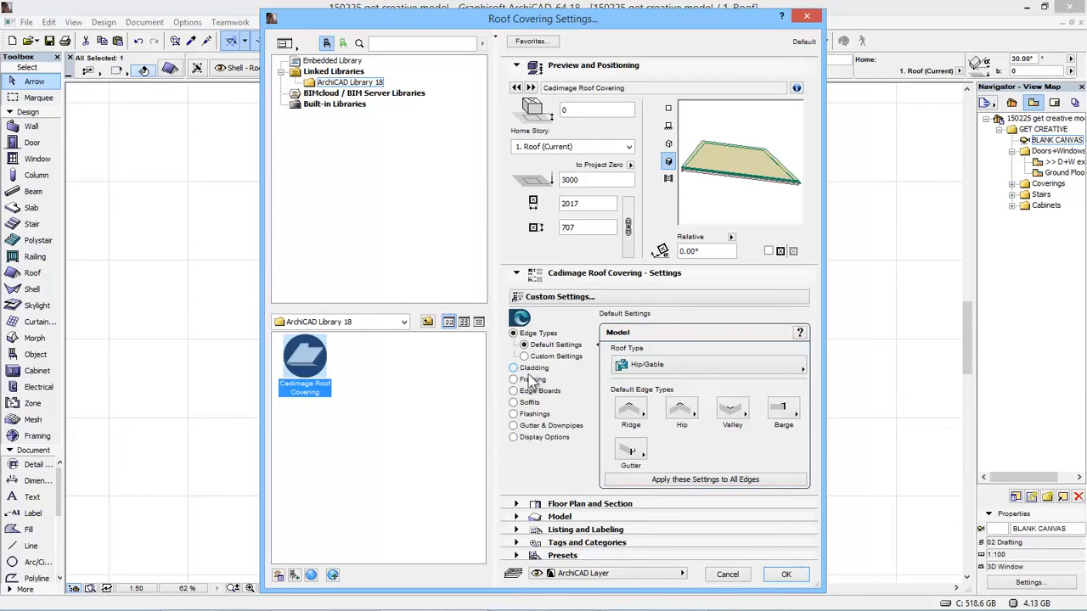
# Set the roof covering's cladding type to Shingle.
pyautogui.click(533, 370)
pyautogui.click(640, 385)
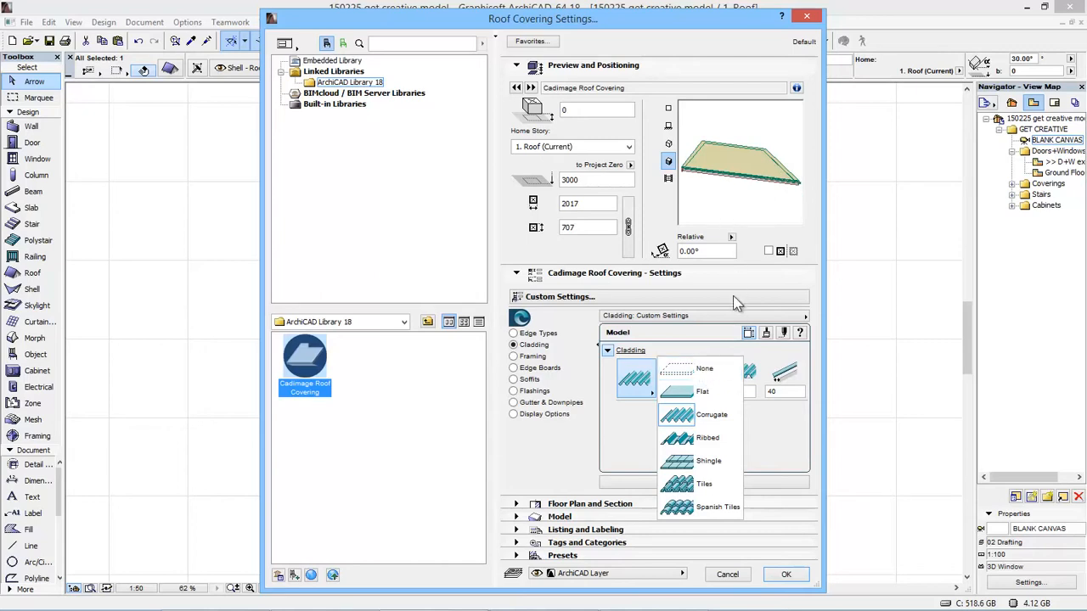
pyautogui.click(722, 462)
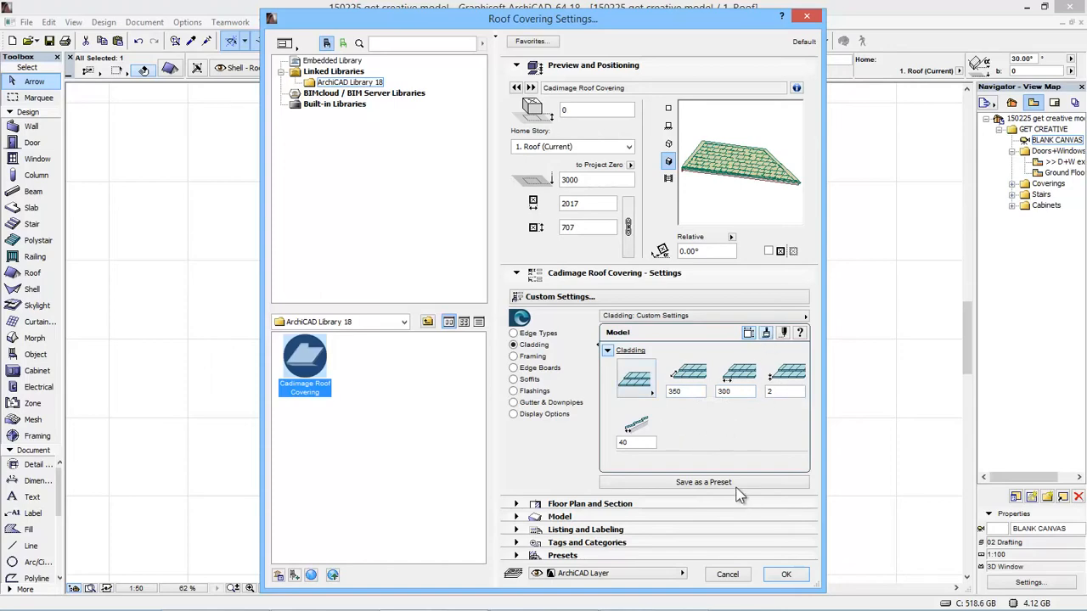
# Set the cladding surface to Paint - Dark Gray and the alternate surface to Metal - Iron.
pyautogui.click(724, 372)
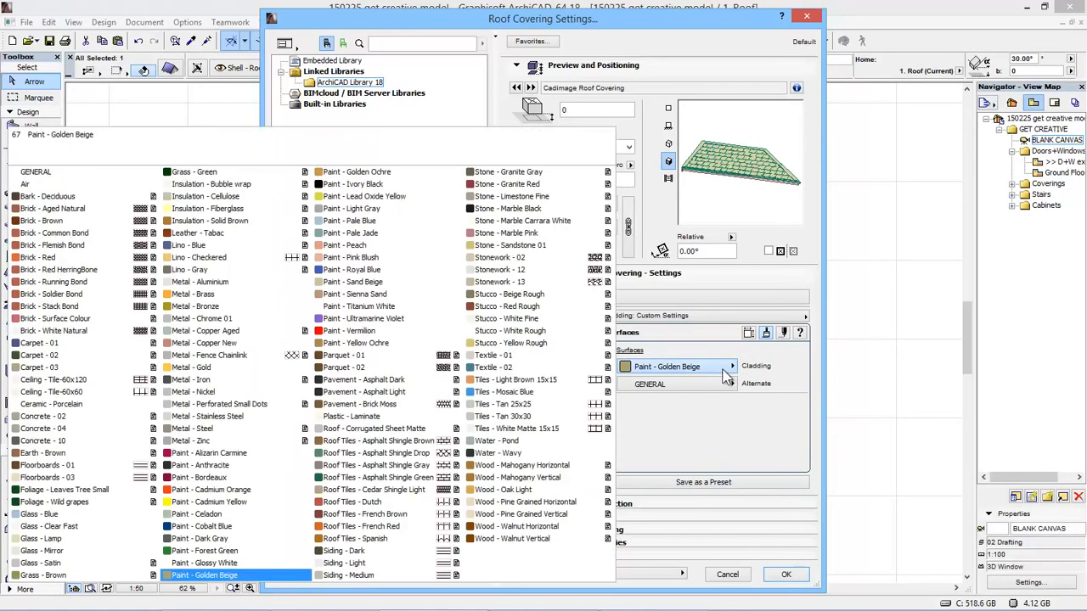
pyautogui.click(247, 541)
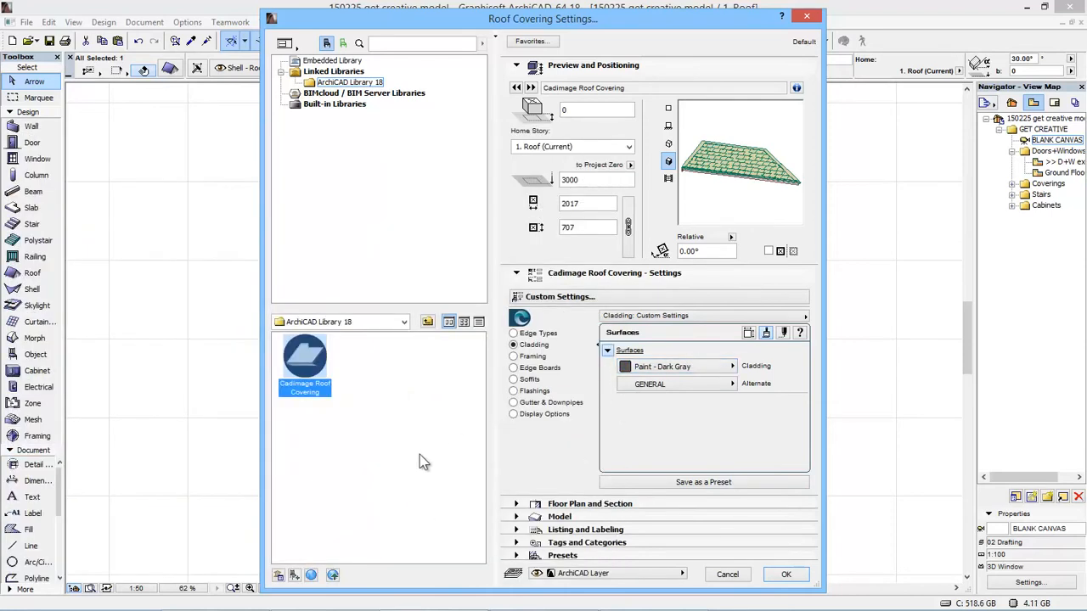
pyautogui.click(695, 384)
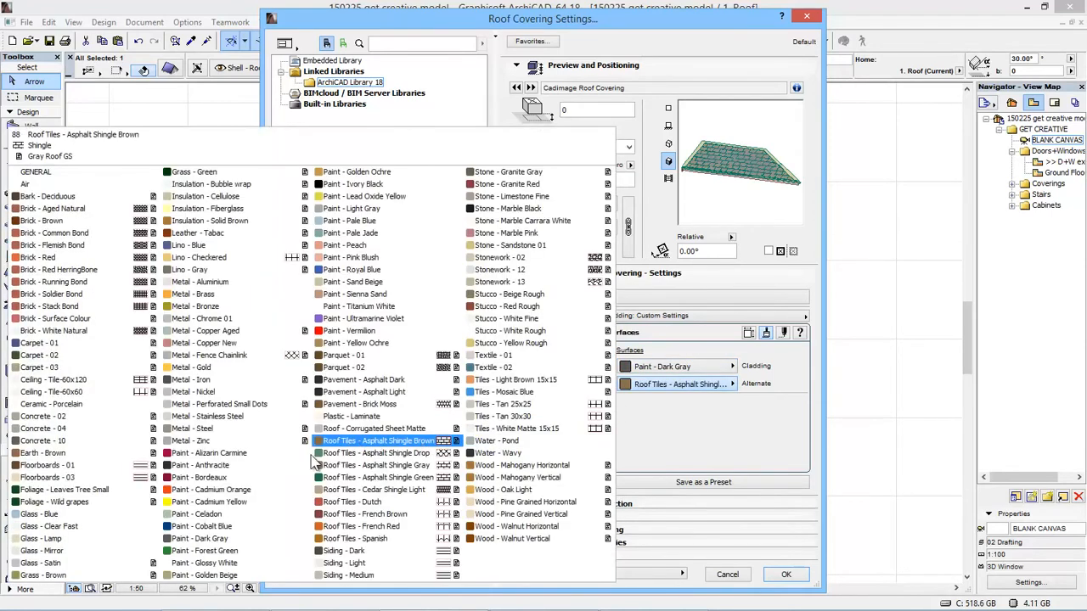
pyautogui.click(228, 380)
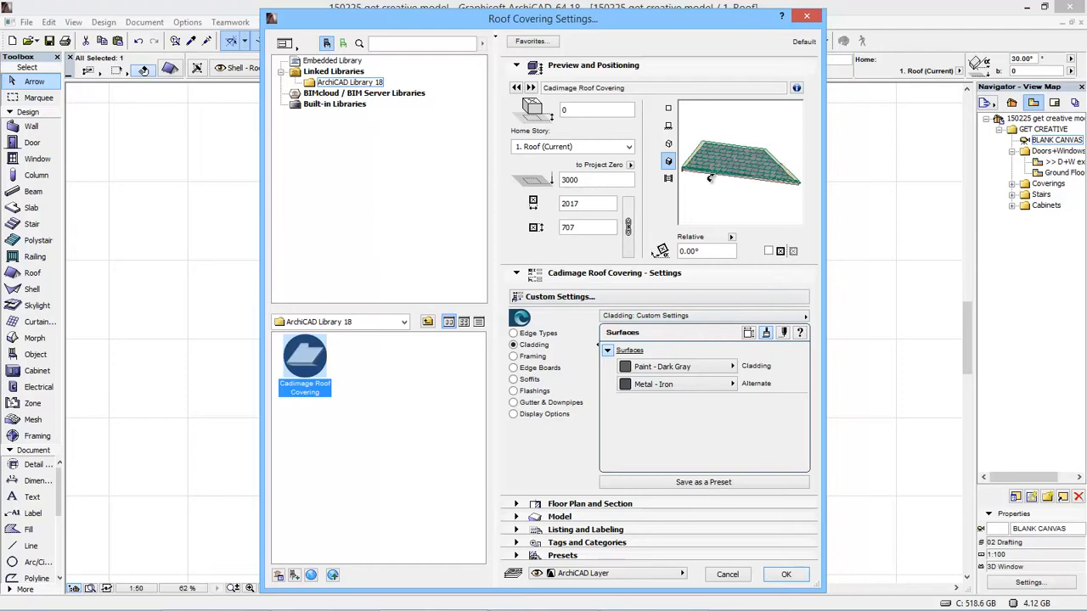
# Turn off the display of battens in 3D, section and elevation in the roof covering's framing settings.
pyautogui.click(750, 333)
pyautogui.click(529, 357)
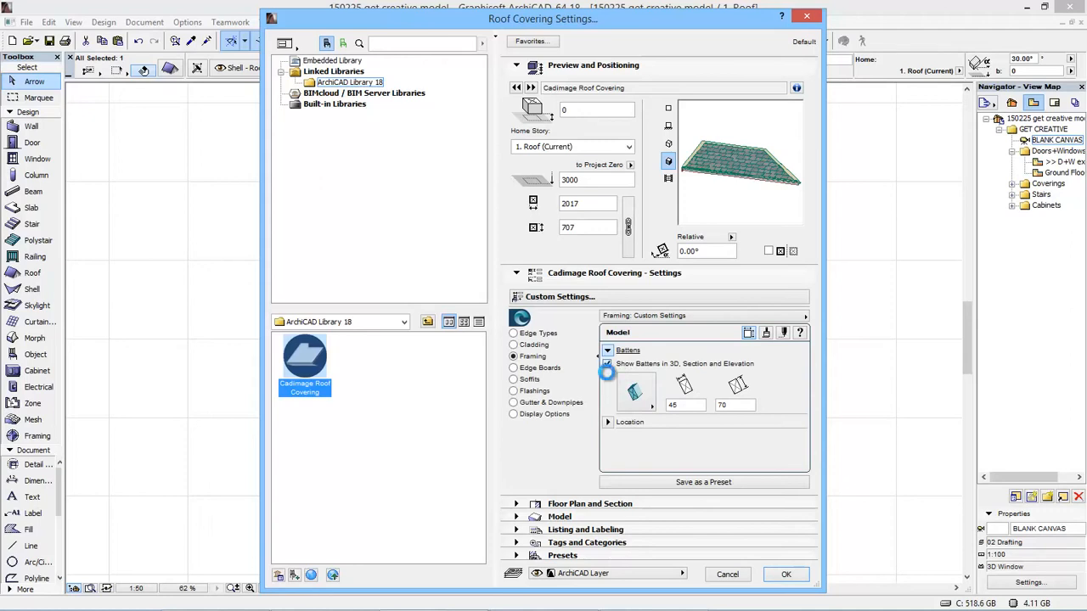
pyautogui.click(606, 364)
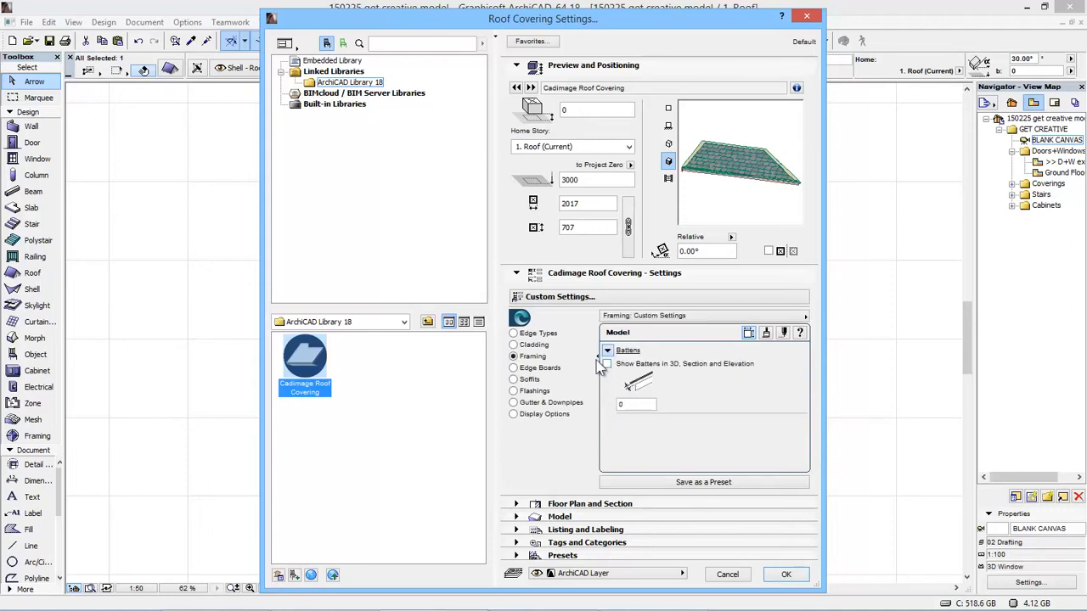
# Review the available edge board profiles and the fascia and barge board surfaces.
pyautogui.click(514, 368)
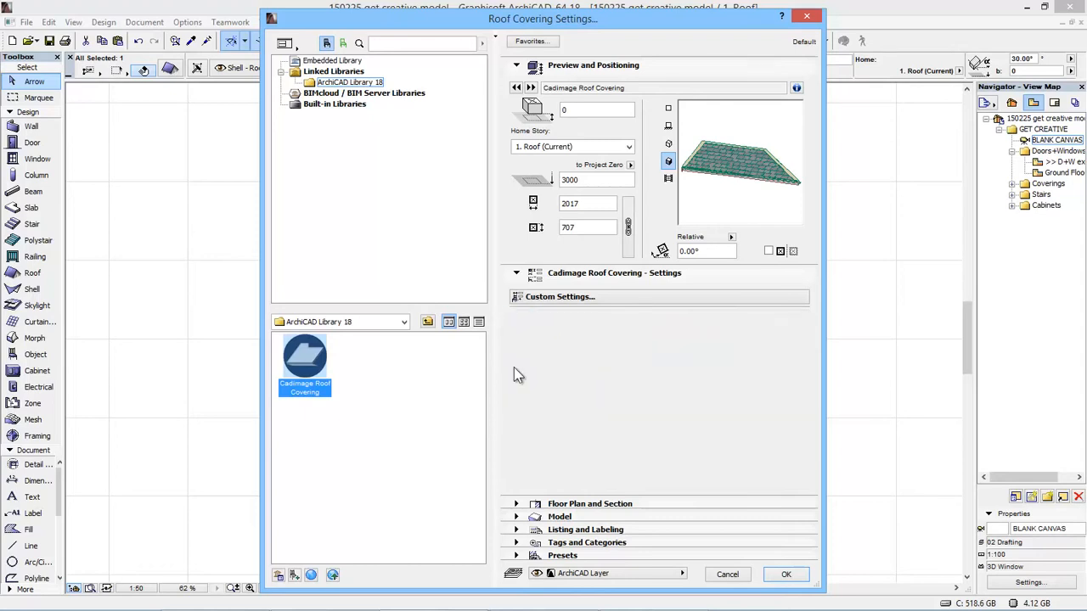
pyautogui.click(655, 382)
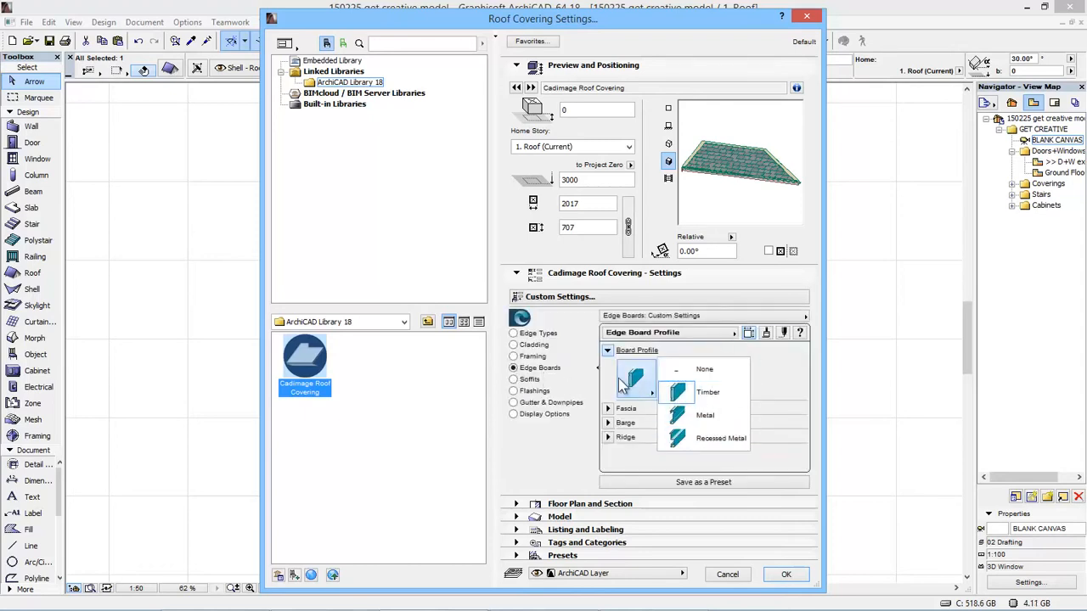
pyautogui.click(724, 353)
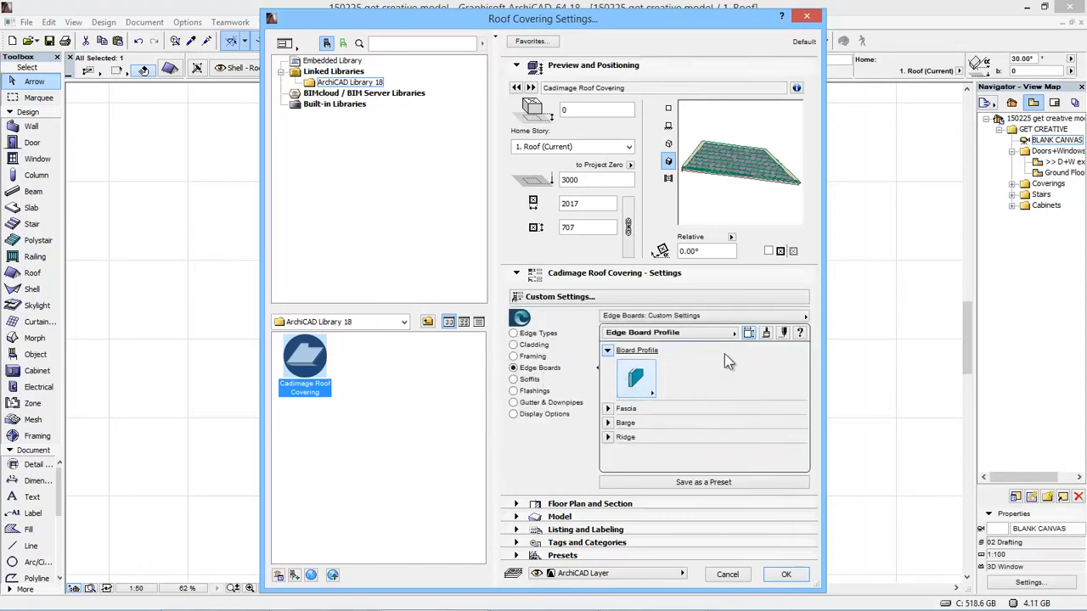
pyautogui.click(766, 333)
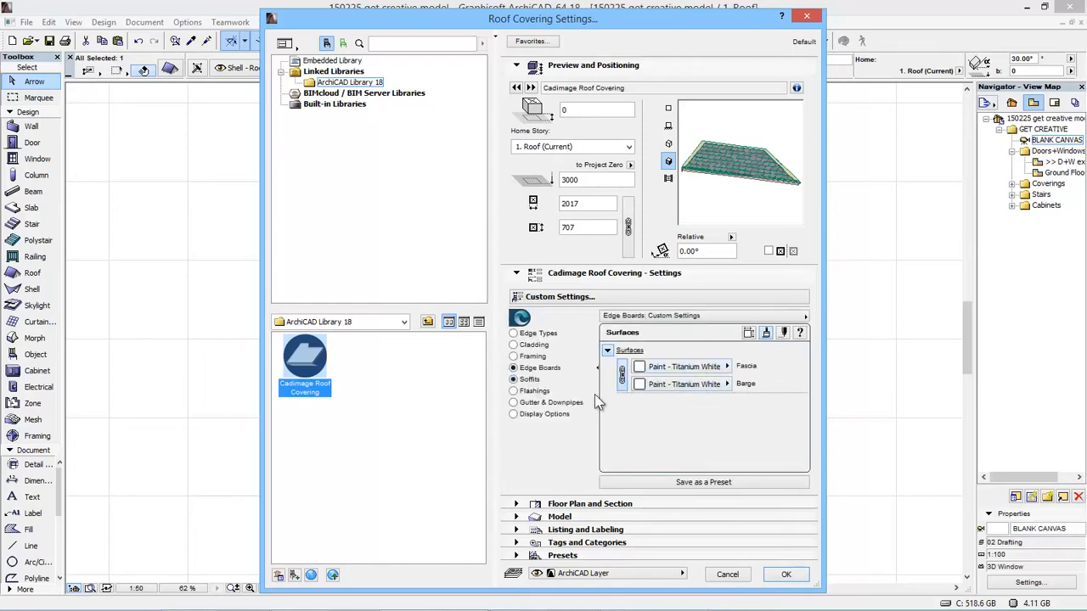
# Set the soffit to Sloping at the fascia edge and Boxed at the barge edge.
pyautogui.click(748, 333)
pyautogui.click(637, 379)
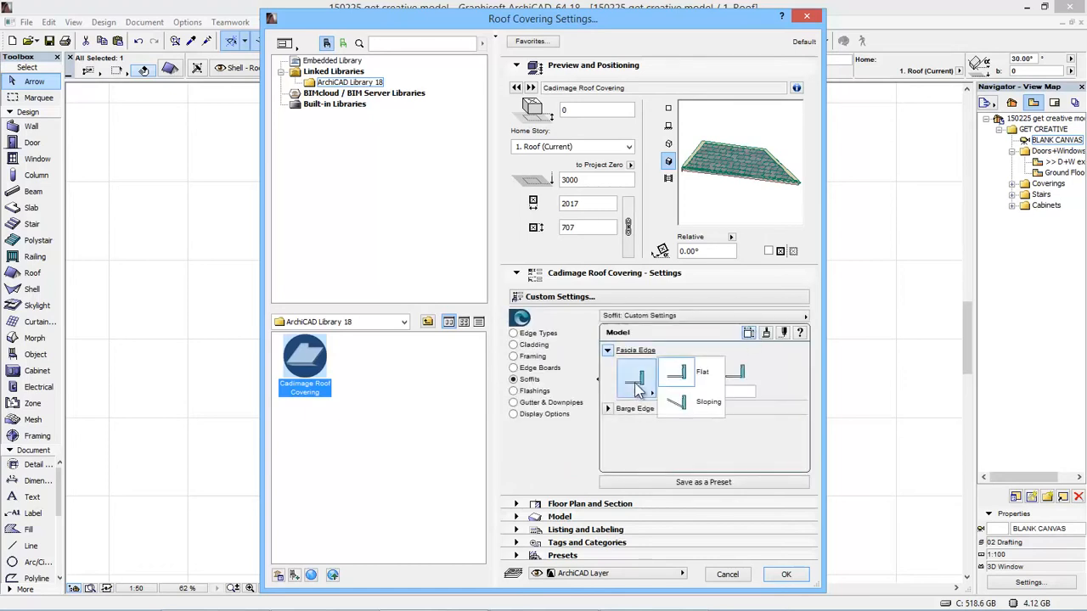
pyautogui.click(700, 402)
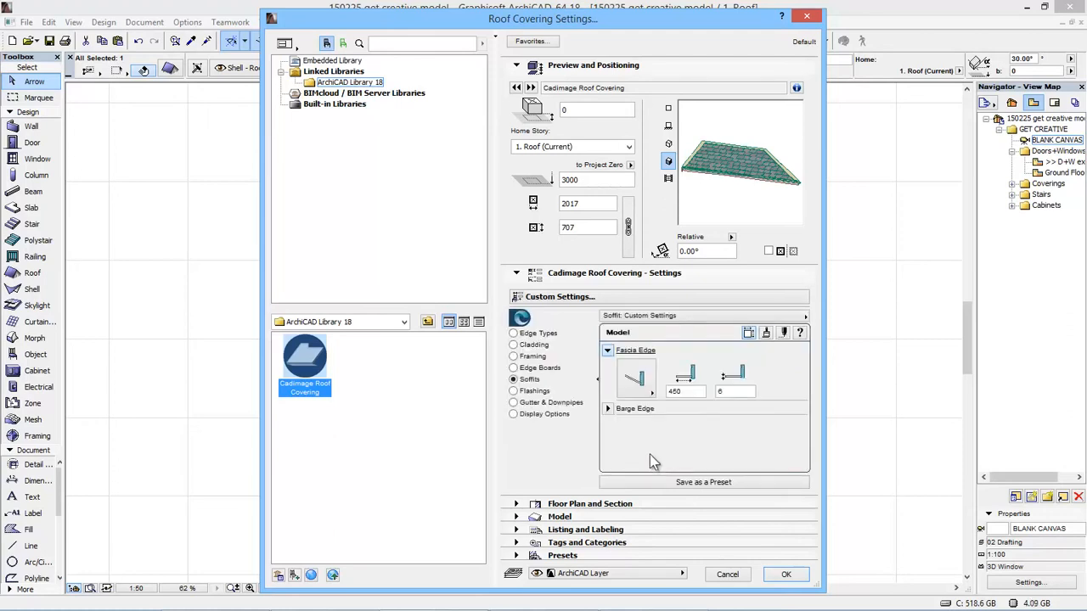
pyautogui.click(635, 408)
pyautogui.click(635, 392)
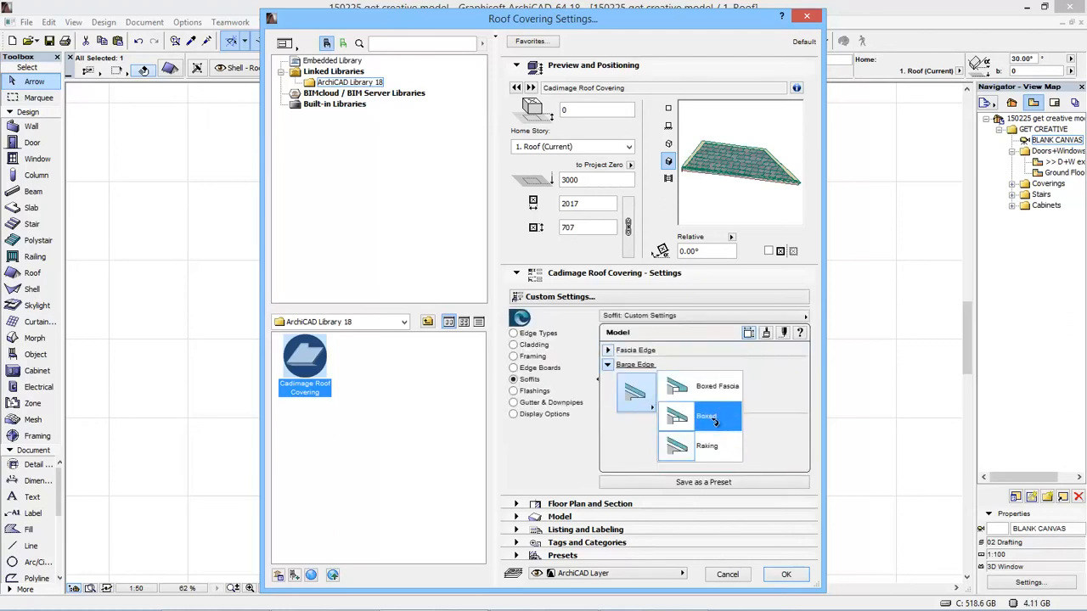
pyautogui.click(714, 420)
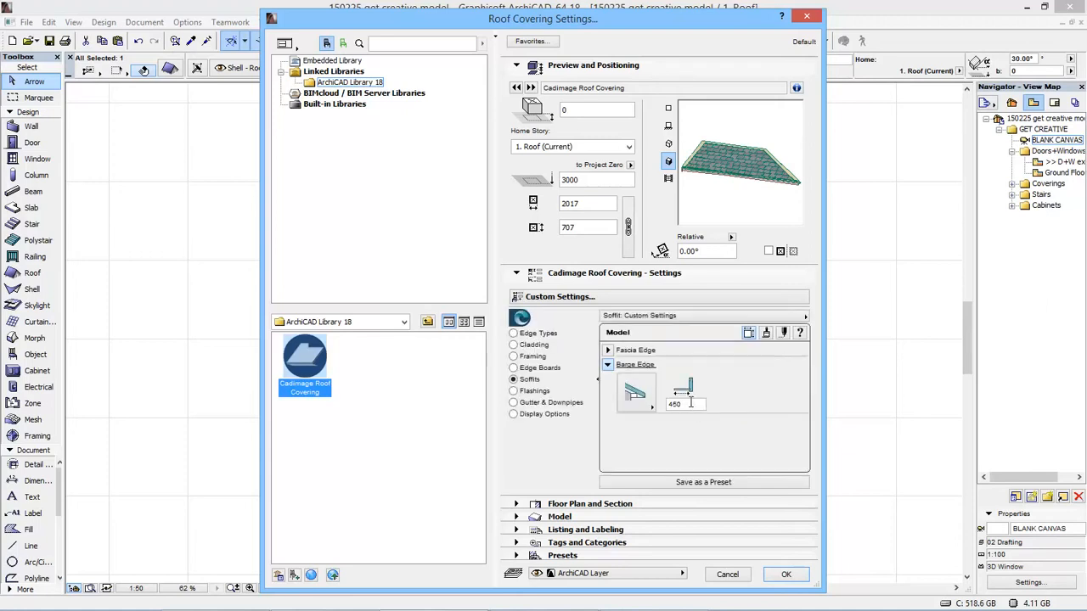
pyautogui.click(690, 402)
# Review the roof covering's barge flashing profiles and the available flashing categories, including apron and valley flashings.
pyautogui.click(535, 392)
pyautogui.click(635, 381)
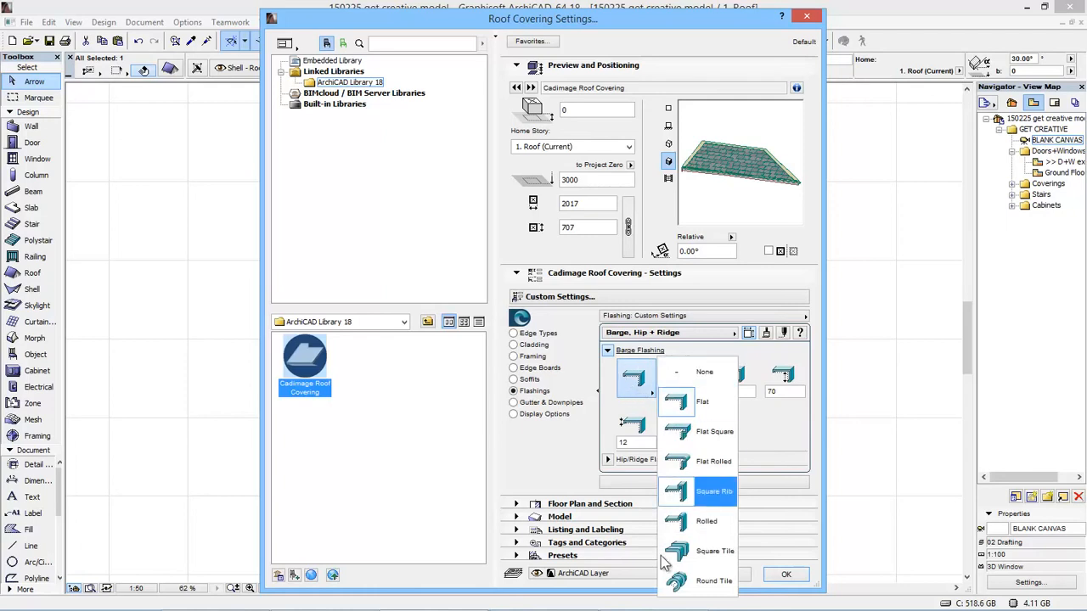
pyautogui.click(611, 423)
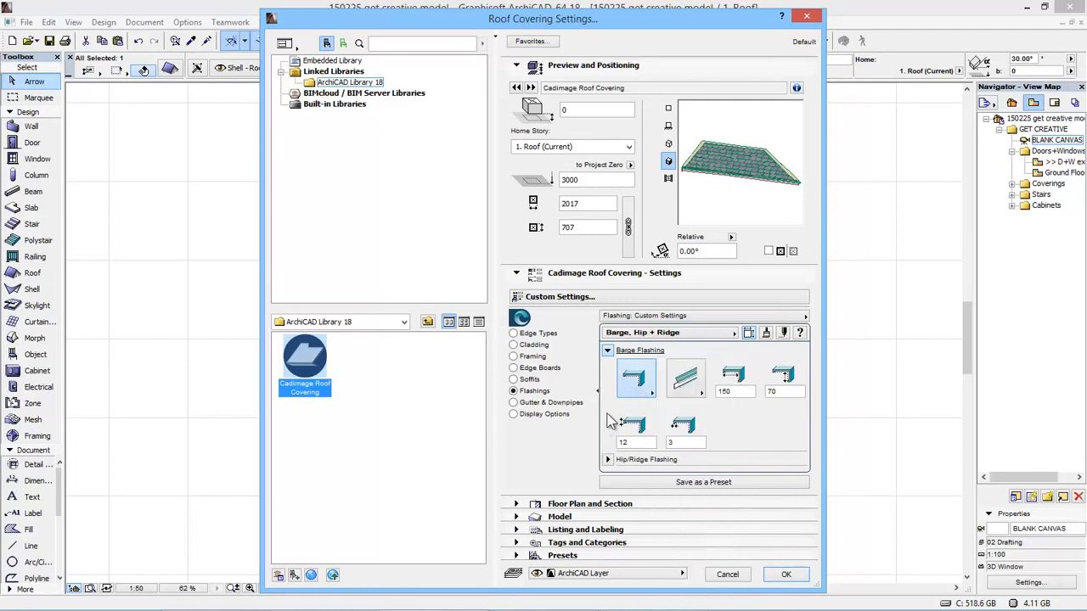
pyautogui.click(654, 334)
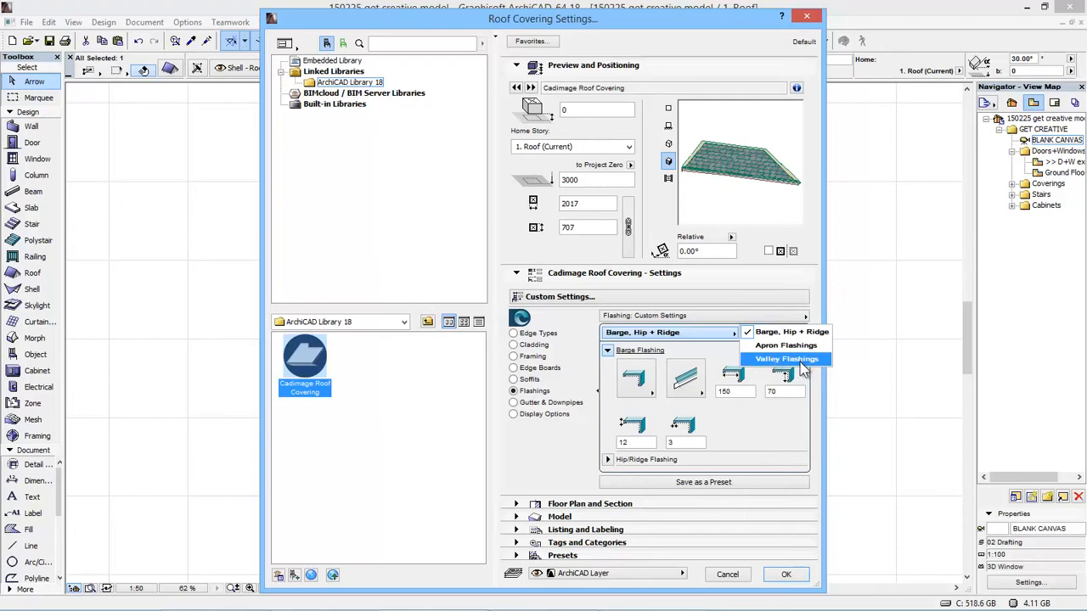
pyautogui.click(776, 435)
# Set the linked surfaces of the flashings, edge tiles and valley flashings to Paint - Cadmium Yellow.
pyautogui.click(766, 332)
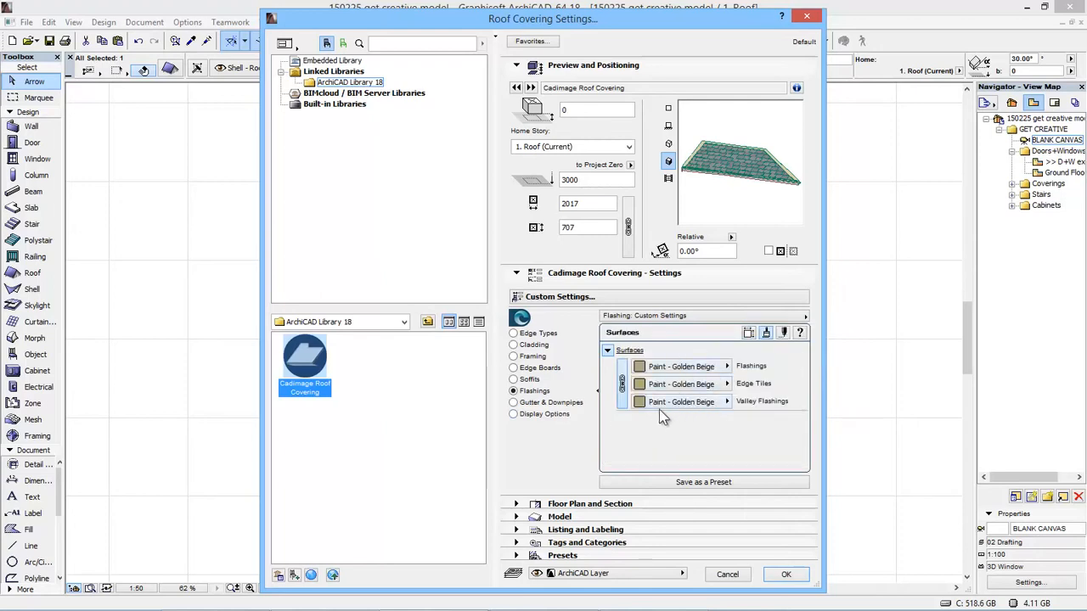
pyautogui.click(702, 370)
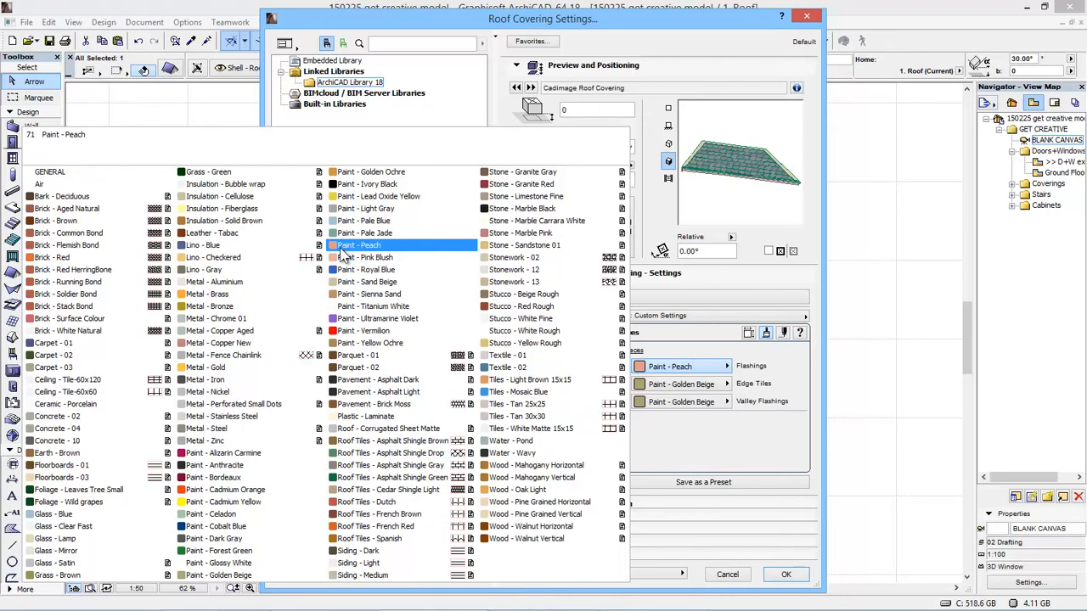
pyautogui.click(227, 502)
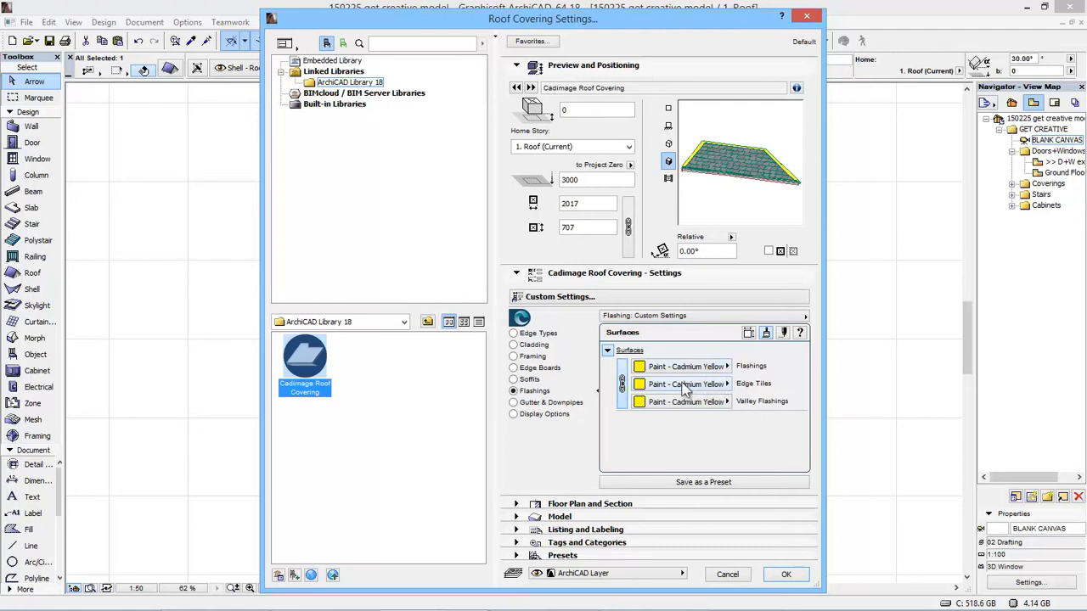
# Set the gutter surface to Paint - Royal Blue and the regular gutter profile to Quarter Round.
pyautogui.click(550, 404)
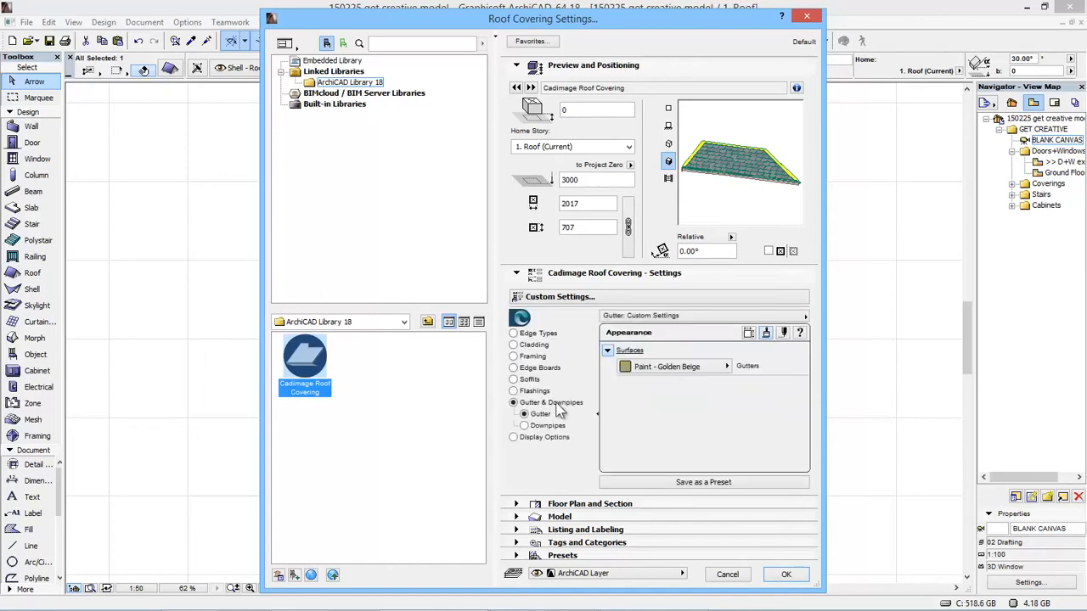
pyautogui.click(701, 366)
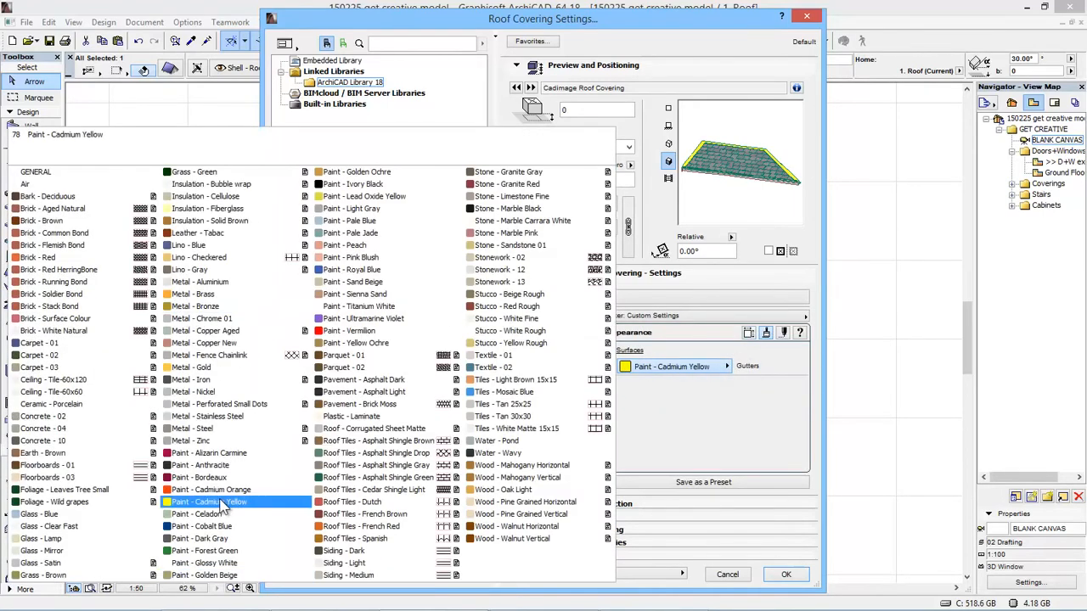
pyautogui.click(354, 269)
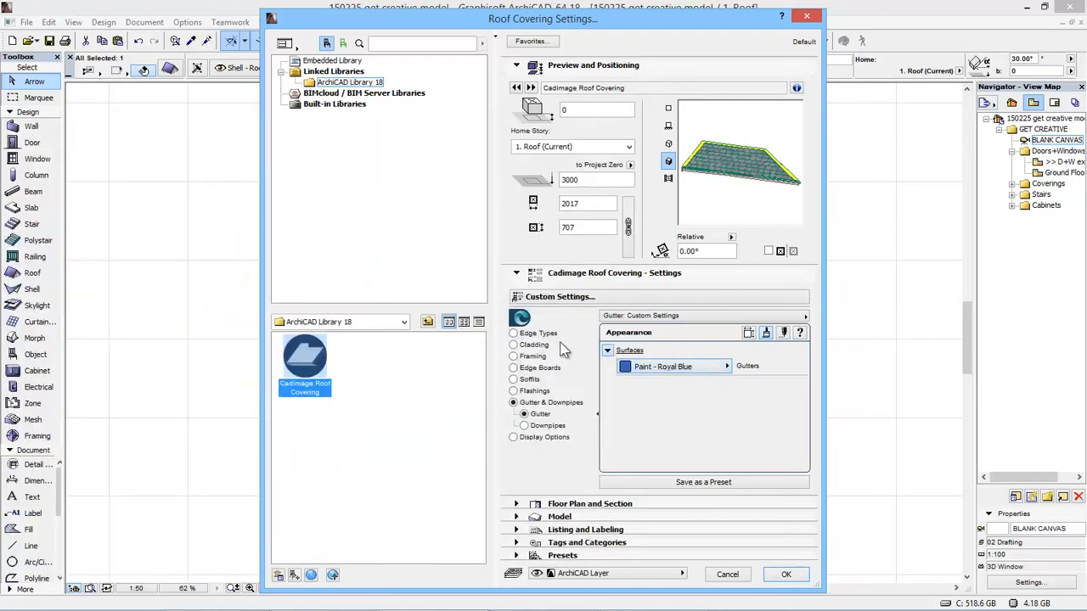
pyautogui.click(785, 332)
pyautogui.click(629, 389)
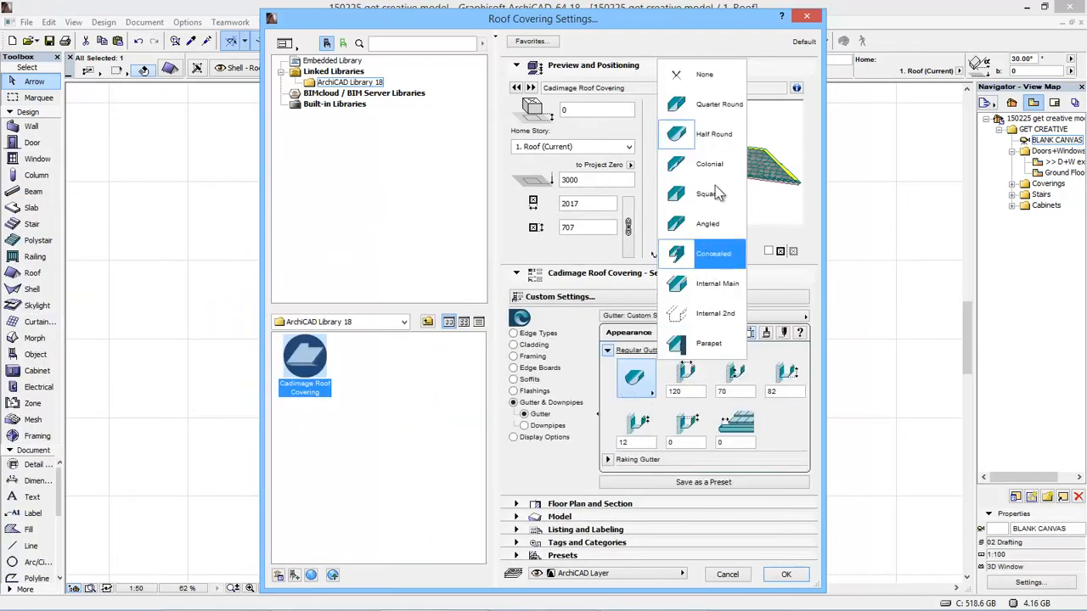
pyautogui.click(719, 105)
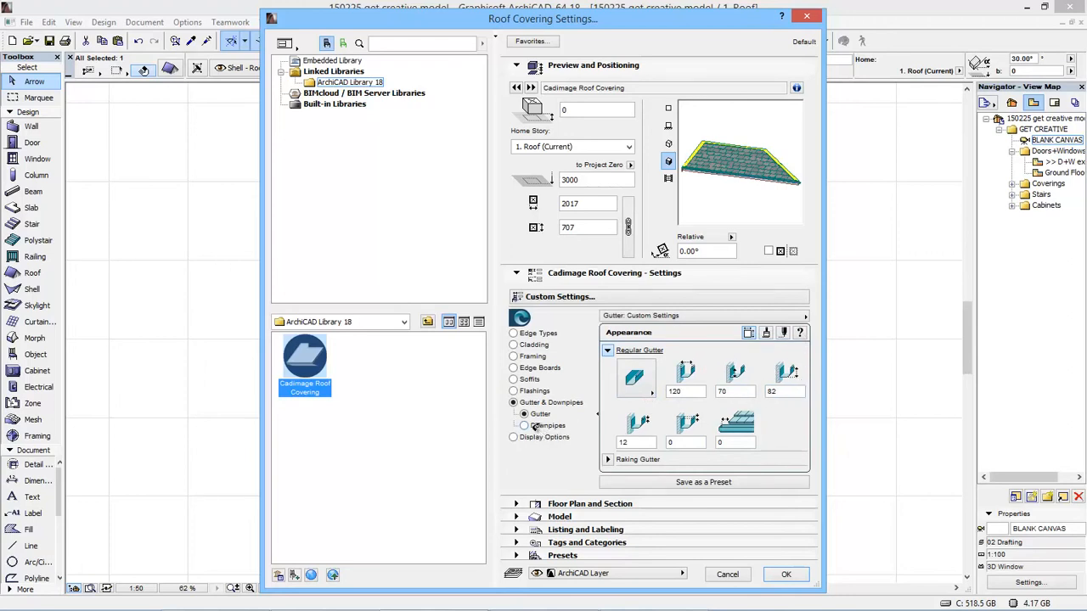
# Review the available downpipe profile shapes in the roof covering's downpipe settings.
pyautogui.click(545, 427)
pyautogui.click(645, 384)
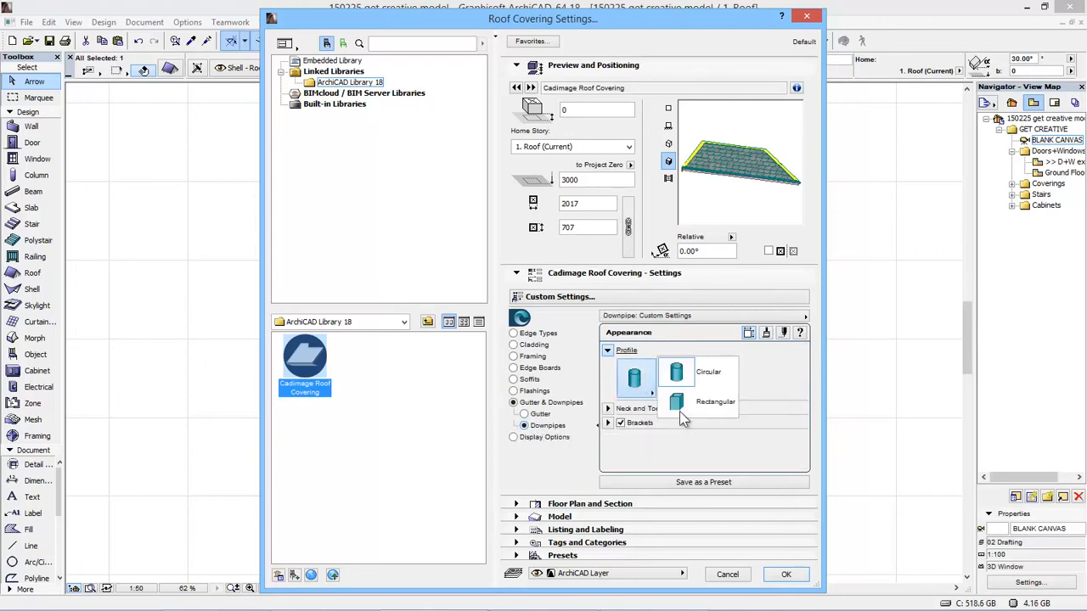
pyautogui.click(710, 397)
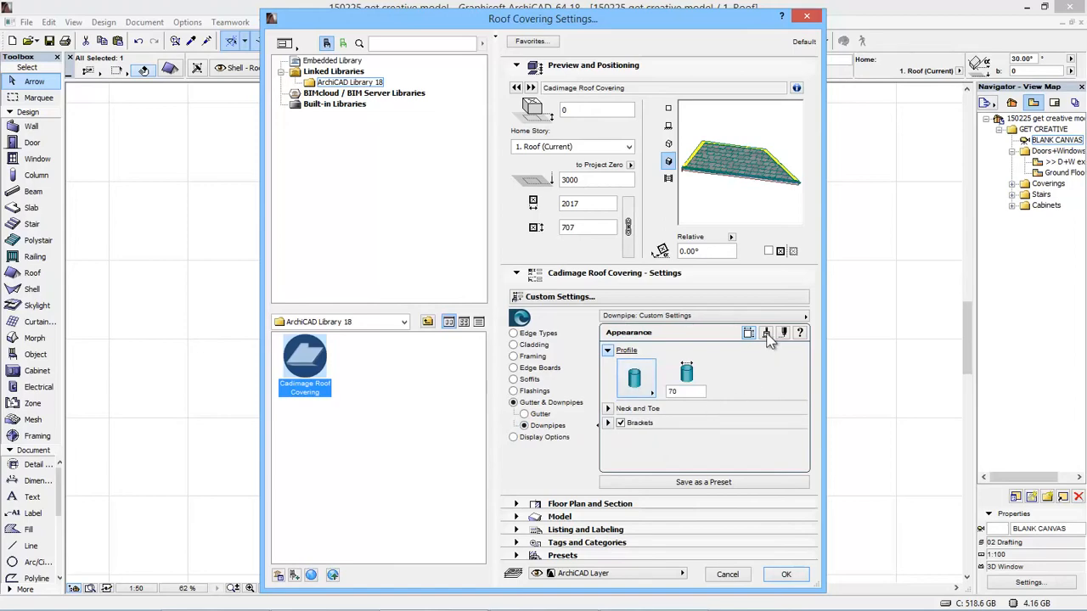
# Set the downpipe surface to Paint - Vermilion, apply the roof covering settings, and inspect the covered roof and gutters in 3D.
pyautogui.click(766, 333)
pyautogui.click(675, 366)
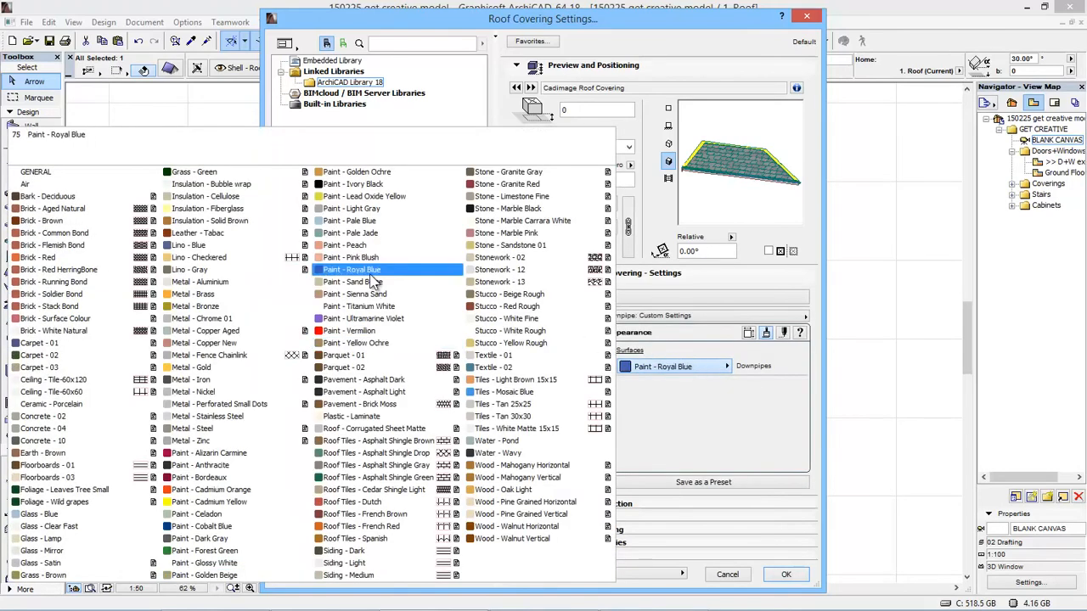
pyautogui.click(355, 331)
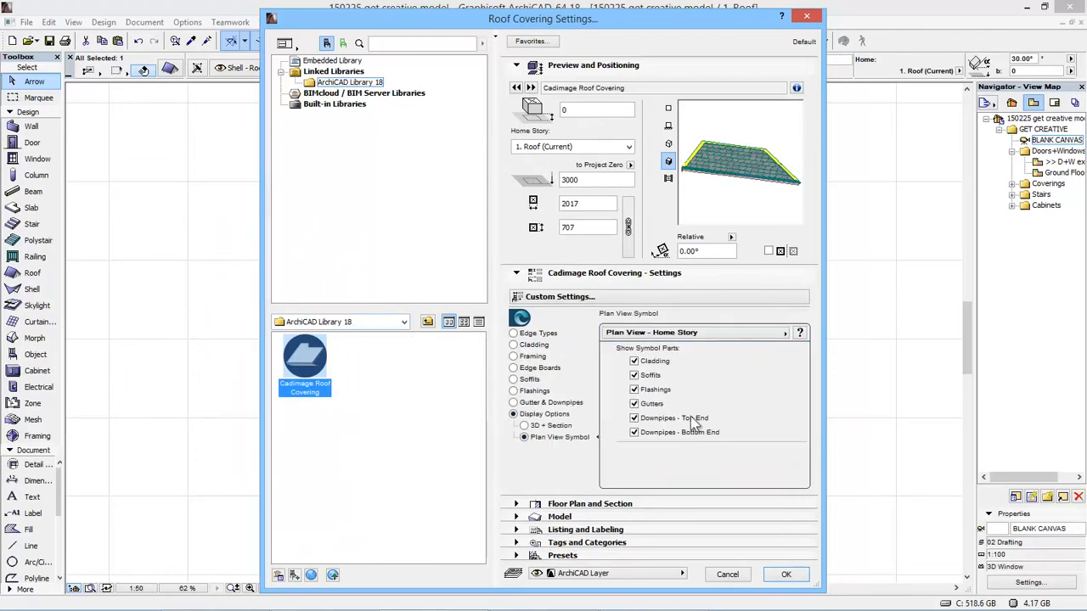
pyautogui.click(796, 576)
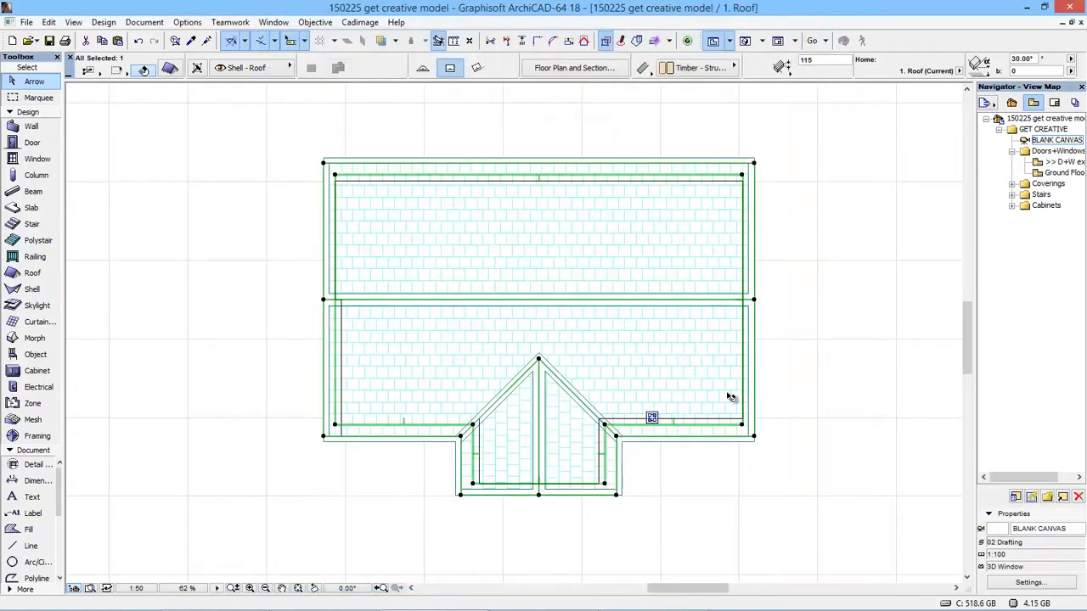
pyautogui.click(811, 329)
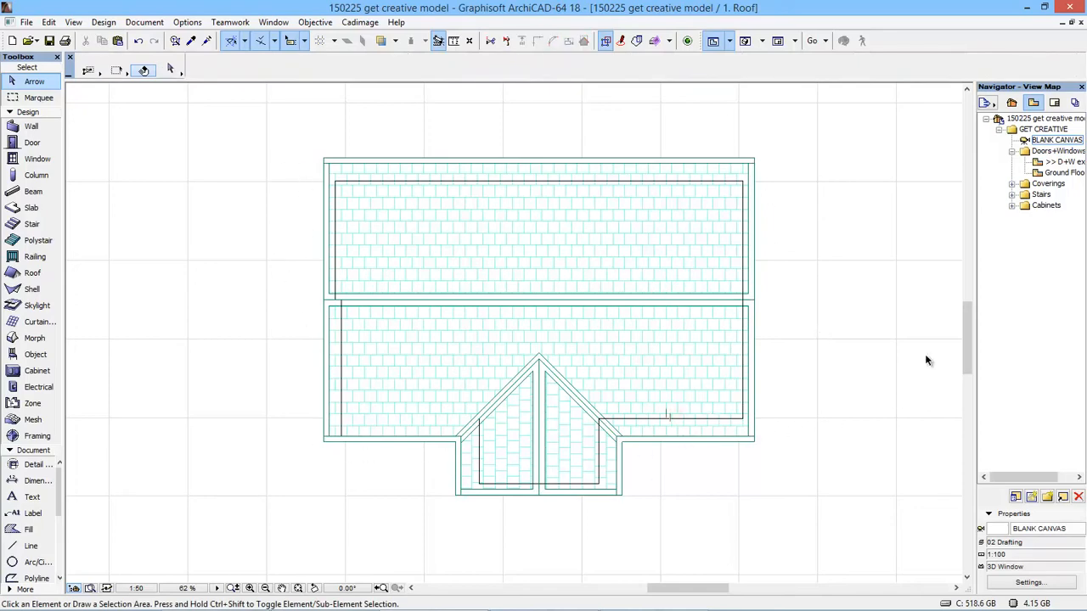
pyautogui.doubleClick(1053, 140)
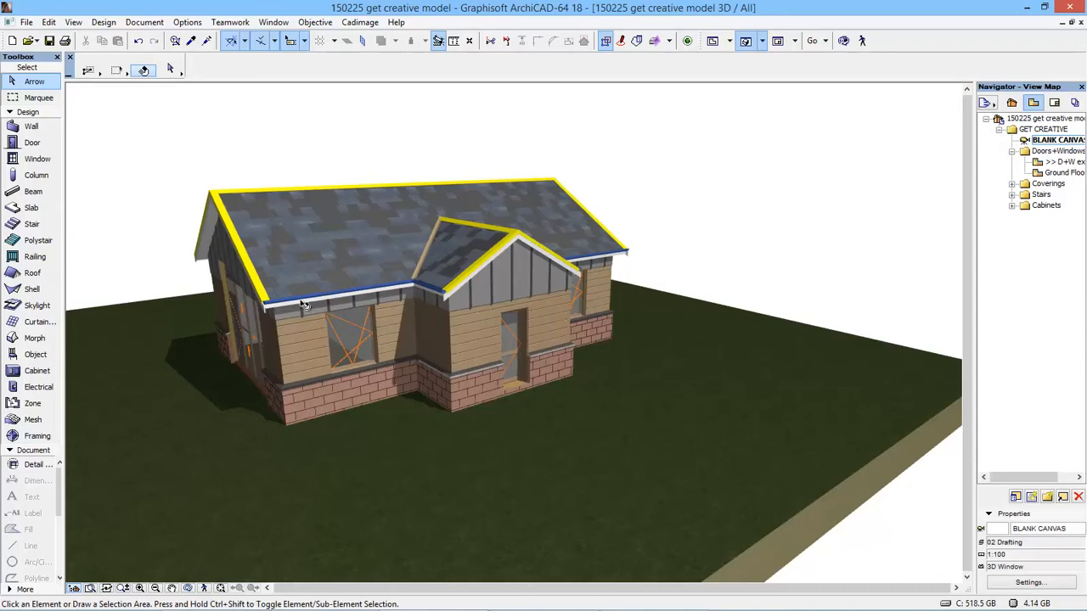
pyautogui.scroll(5, 421, 256)
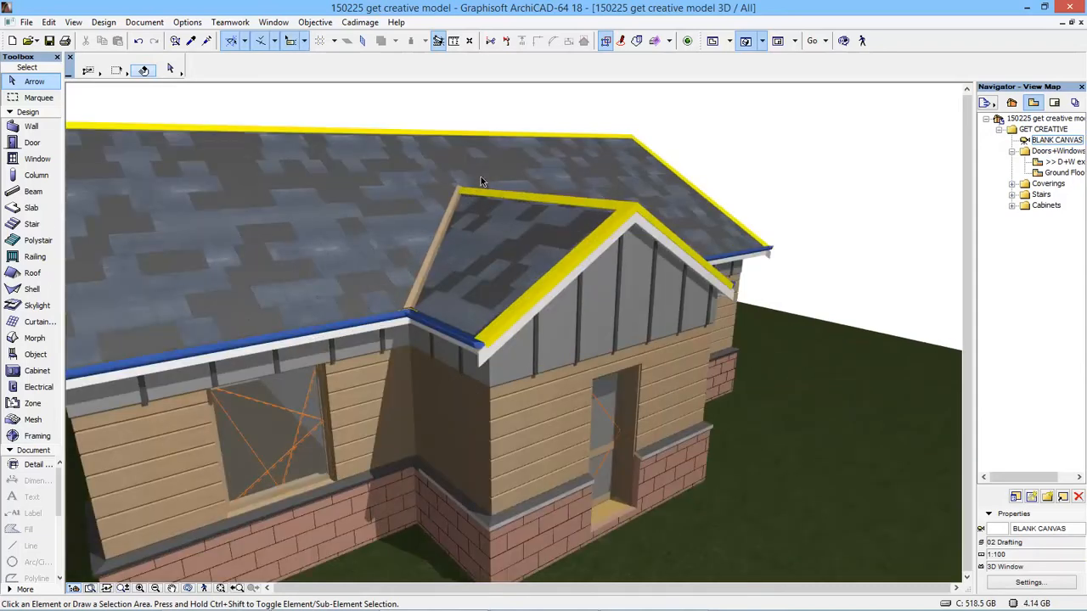
pyautogui.keyDown('shift'); pyautogui.moveTo(750, 261); pyautogui.dragTo(538, 226, button='middle'); pyautogui.keyUp('shift')
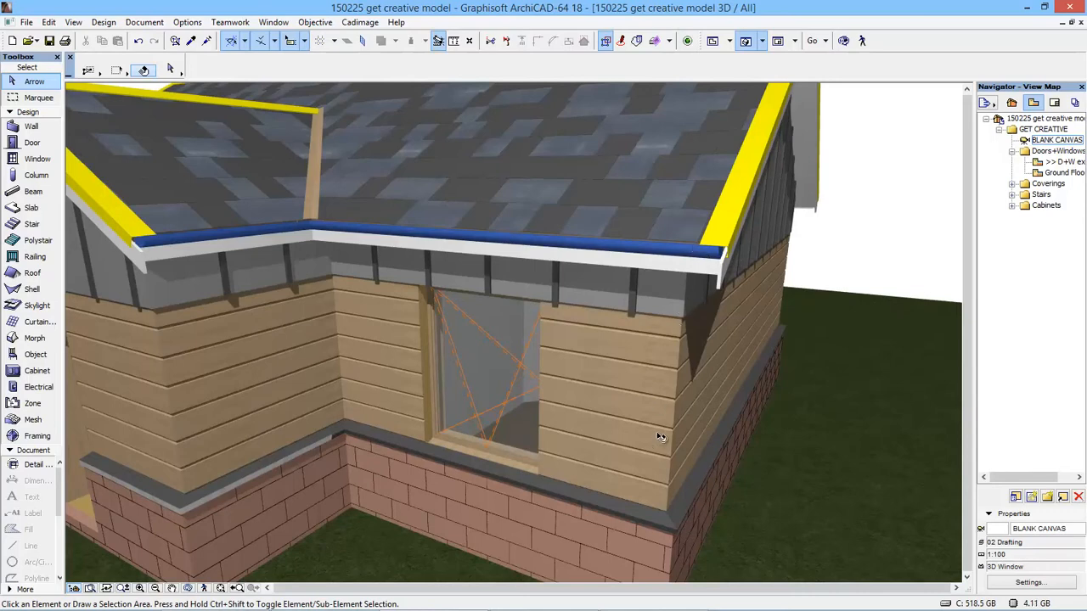
# Return to the roof story plan and select the covering of the large front roof slope.
pyautogui.press('F2')
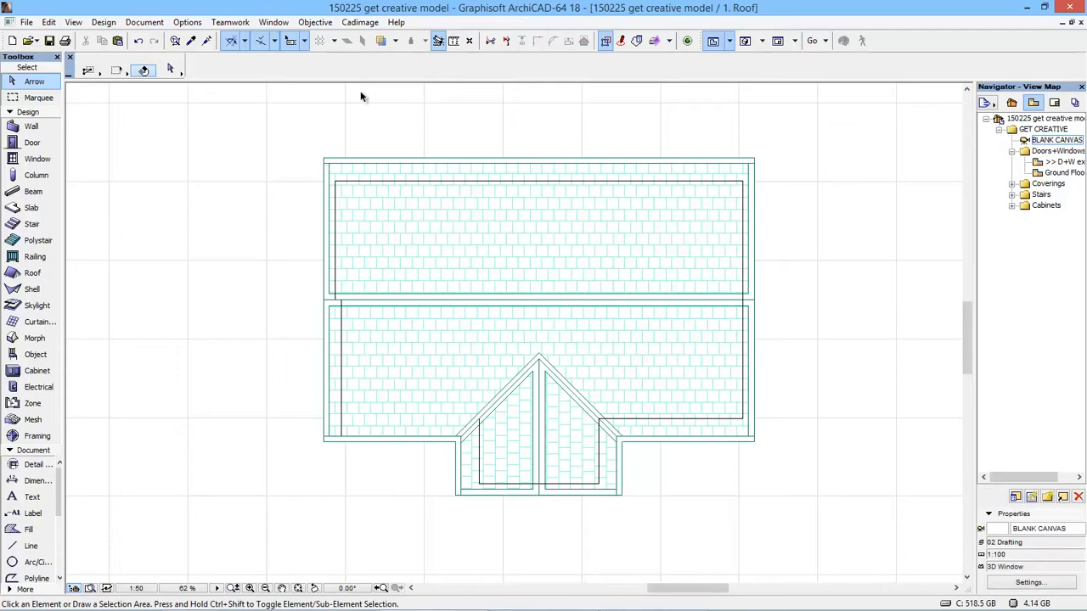
pyautogui.click(758, 441)
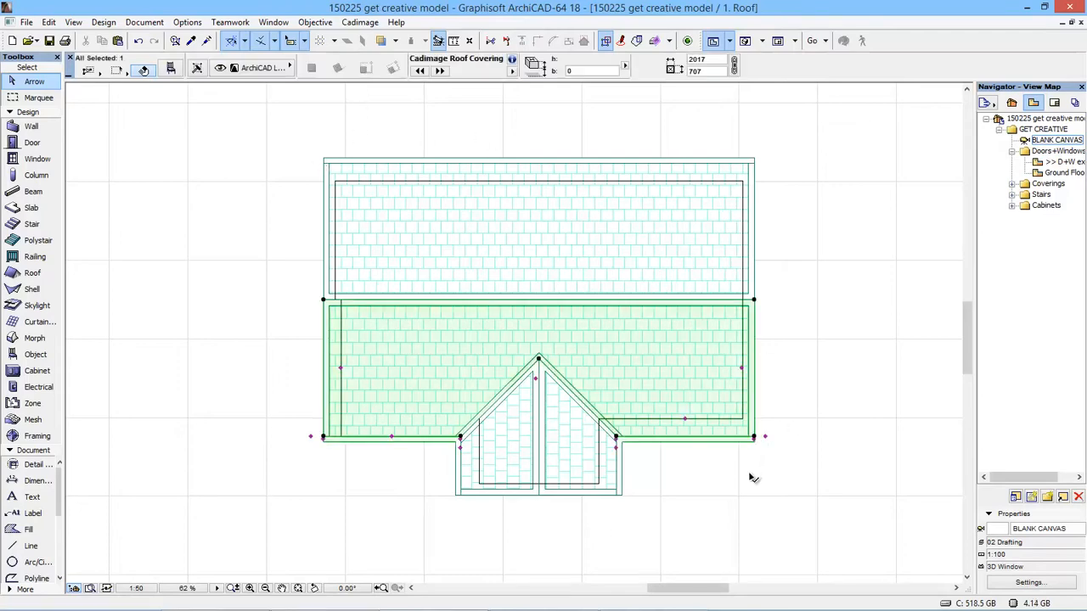
pyautogui.scroll(3, 759, 439)
pyautogui.moveTo(702, 417); pyautogui.dragTo(636, 405, button='middle')
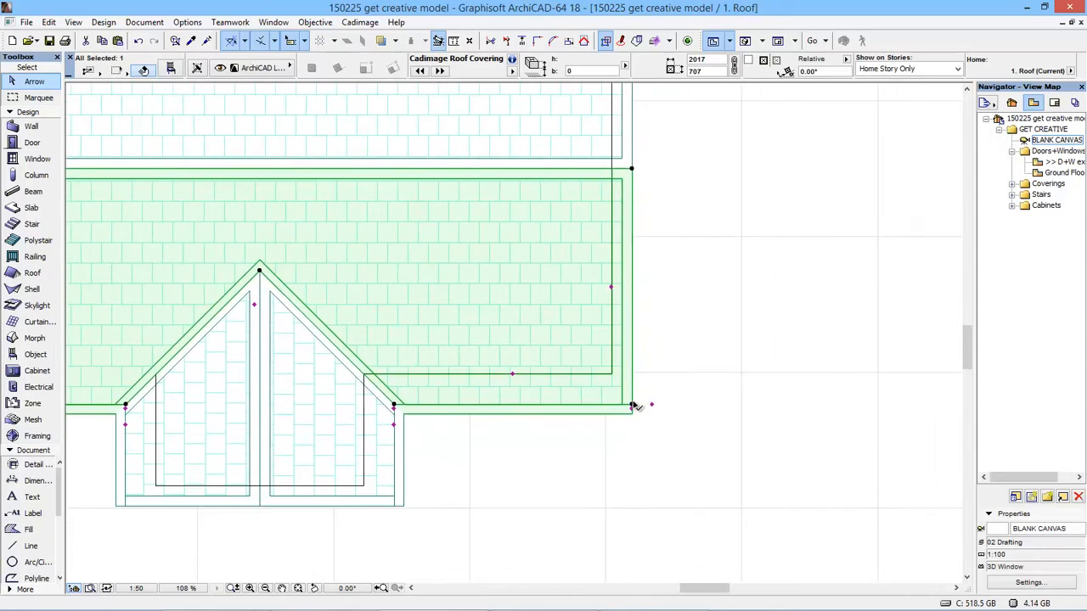
pyautogui.scroll(2, 637, 405)
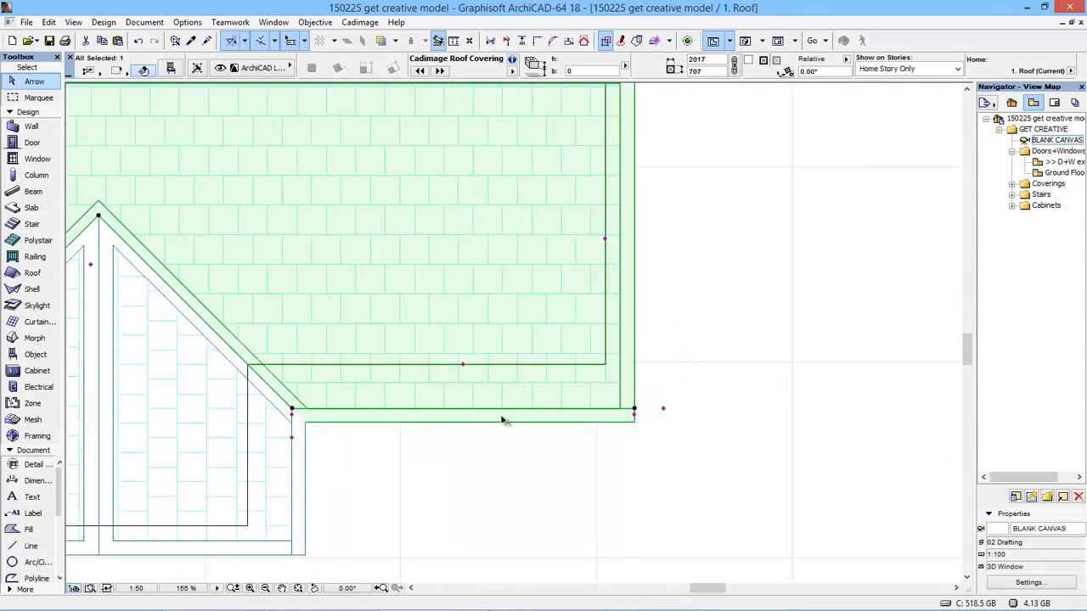
# Try changing the covering's end angle at the outer corner of the front eave, and undo the change.
pyautogui.click(664, 408)
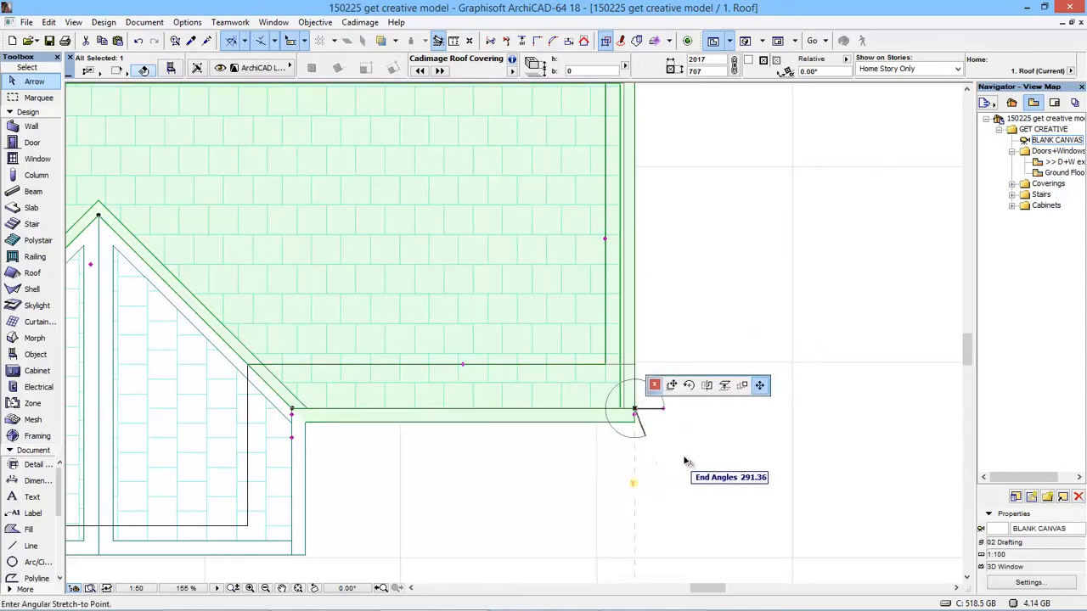
pyautogui.click(604, 472)
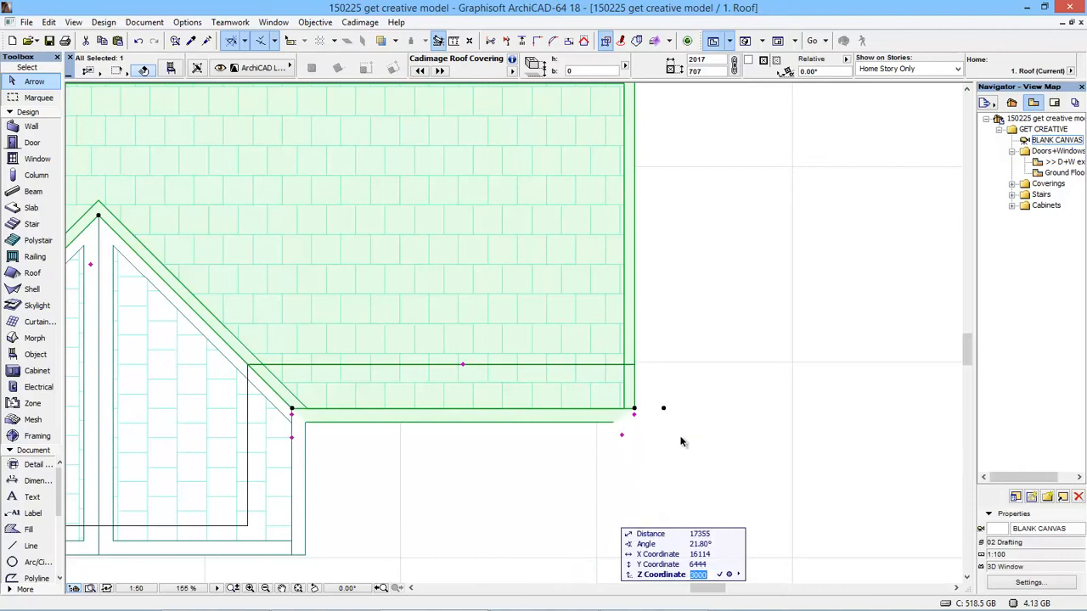
pyautogui.hotkey('ctrl', 'z')
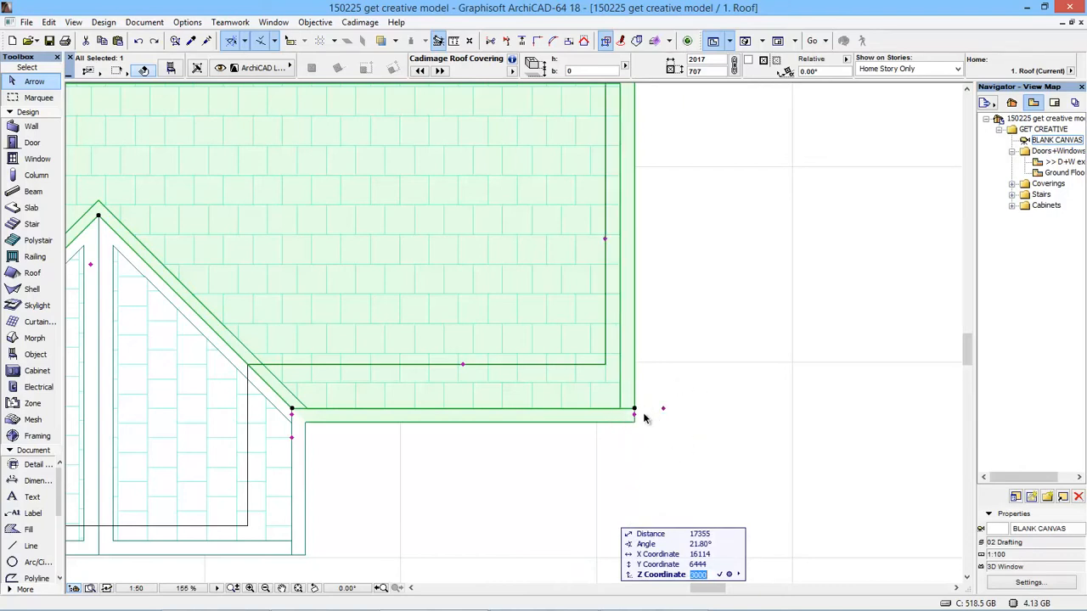
# Place a downpipe on the front eave's gutter near the outer corner, with its lower end just outside the wall.
pyautogui.click(634, 419)
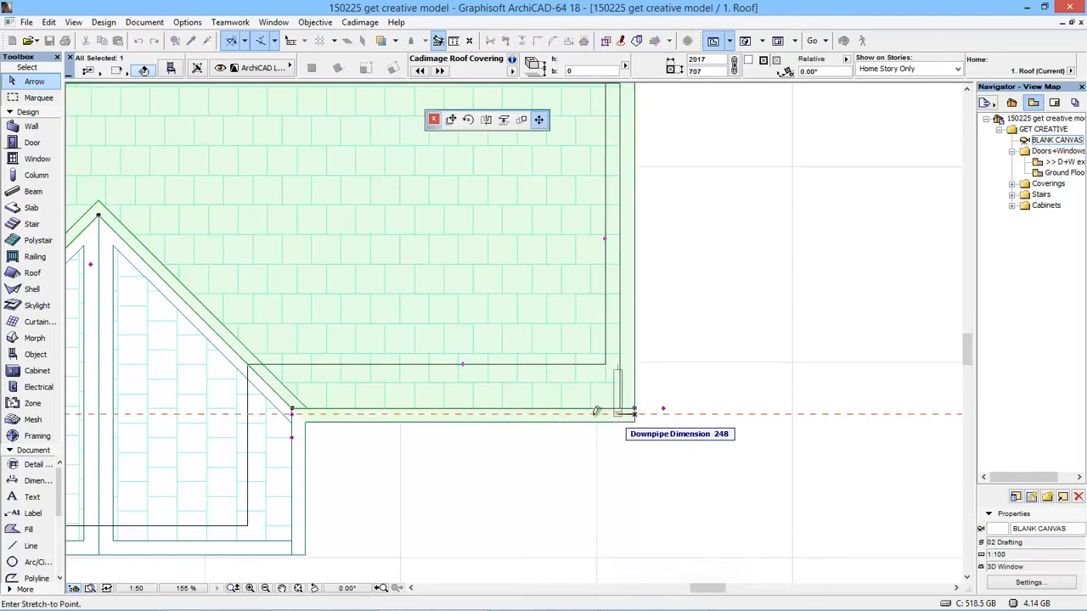
pyautogui.click(538, 419)
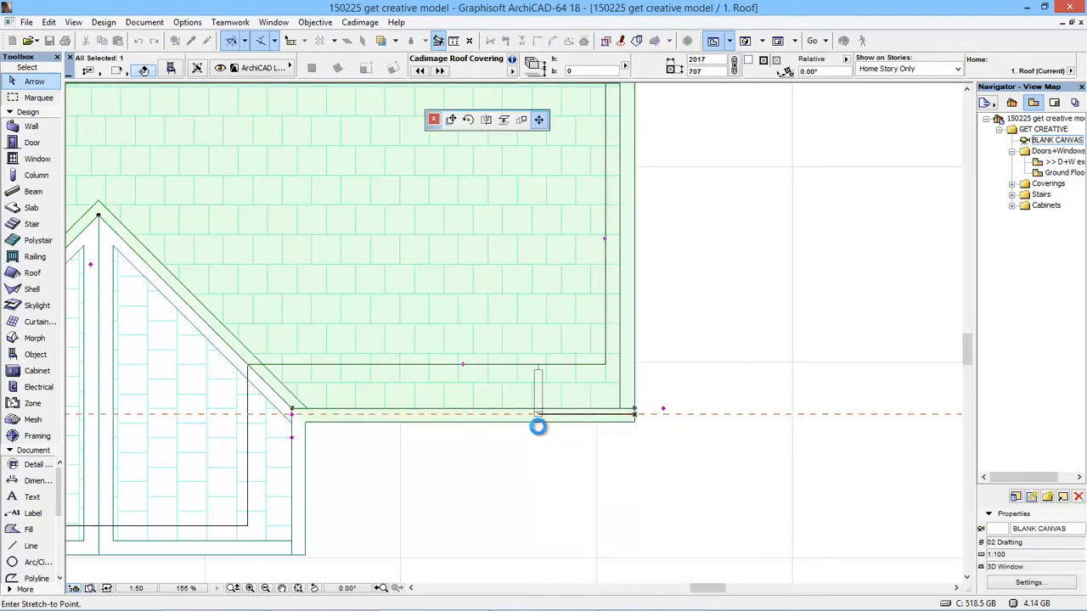
pyautogui.click(538, 368)
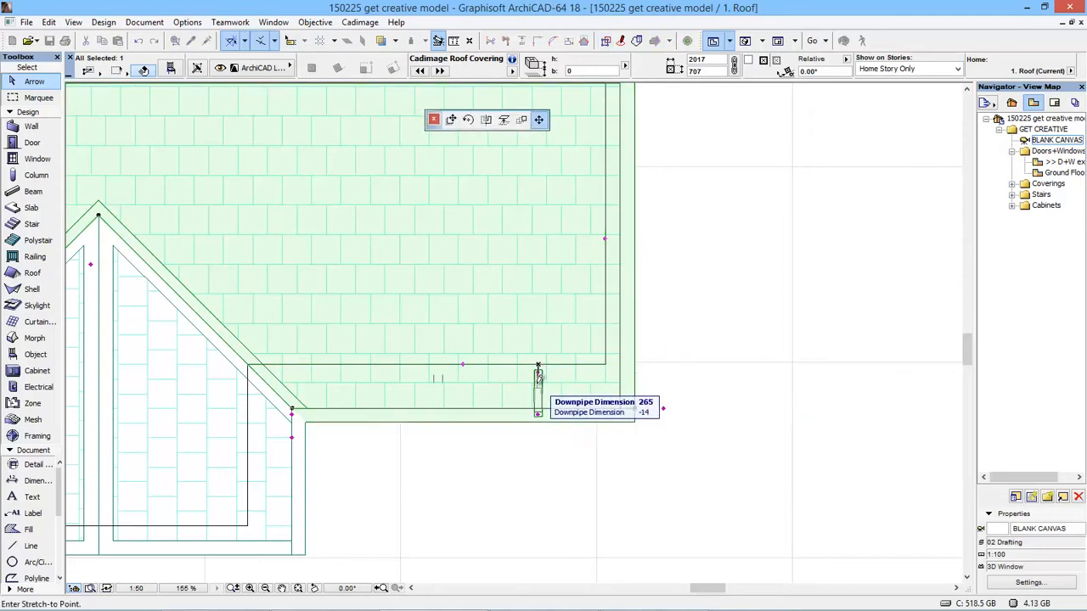
pyautogui.click(538, 384)
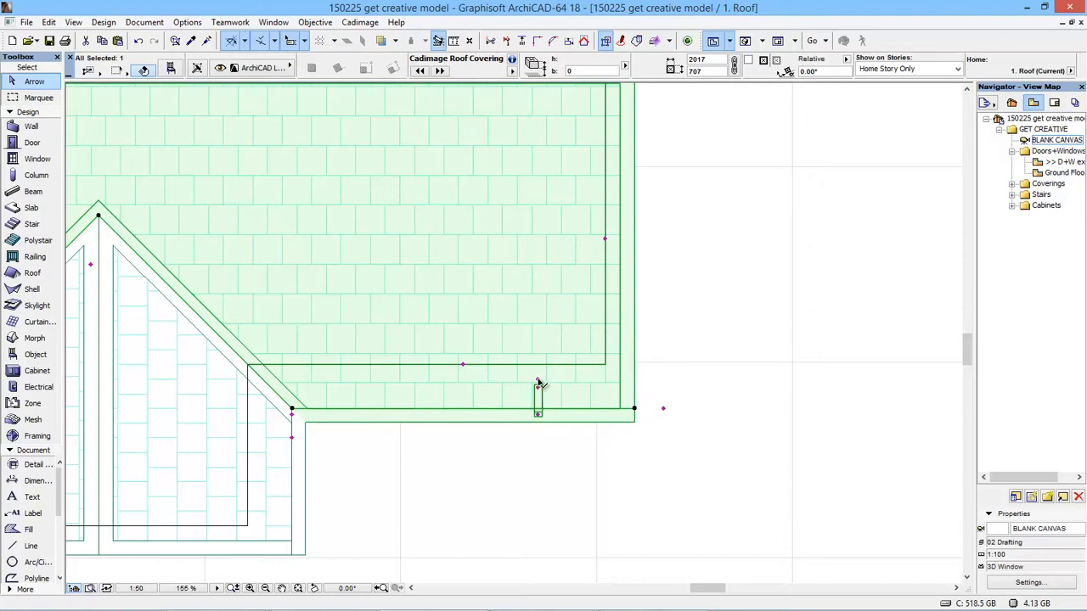
pyautogui.click(538, 418)
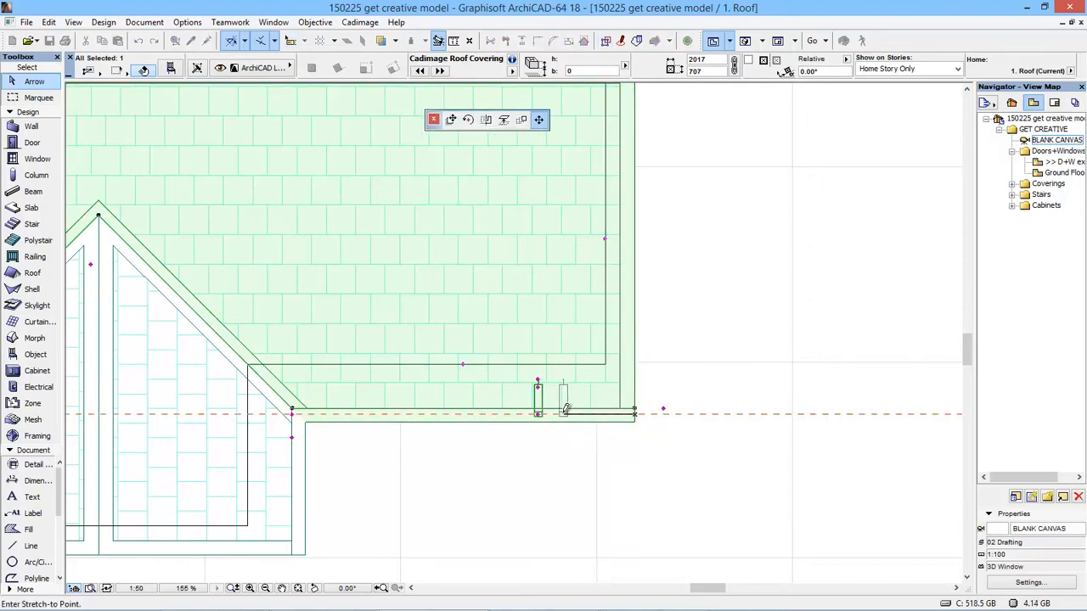
pyautogui.click(563, 416)
# Try offsetting the downpipe's lower end sideways, and bring it back in line with the gutter outlet.
pyautogui.click(563, 380)
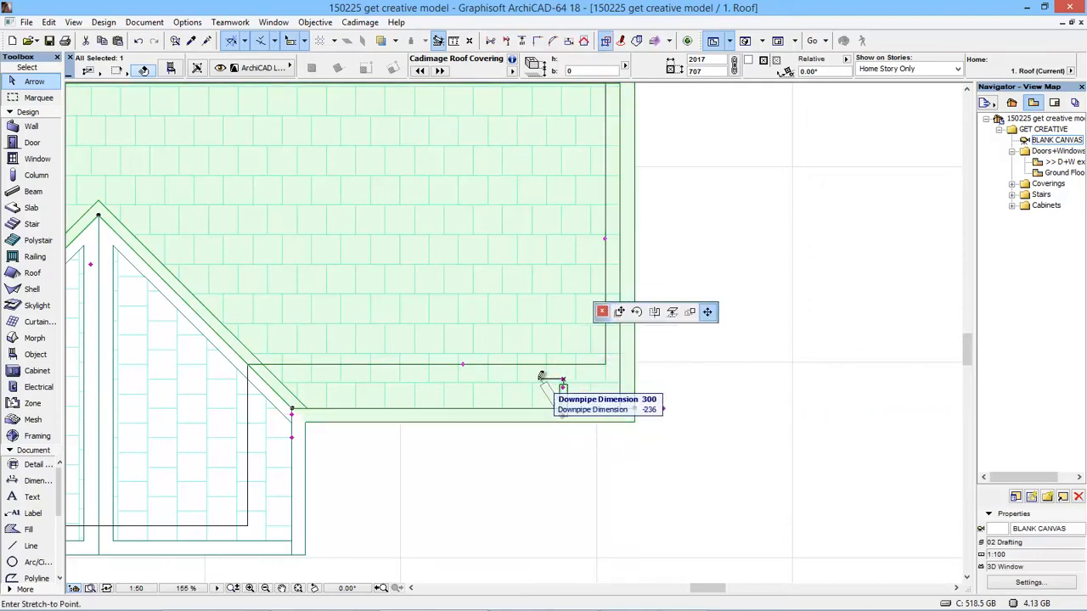
pyautogui.click(535, 392)
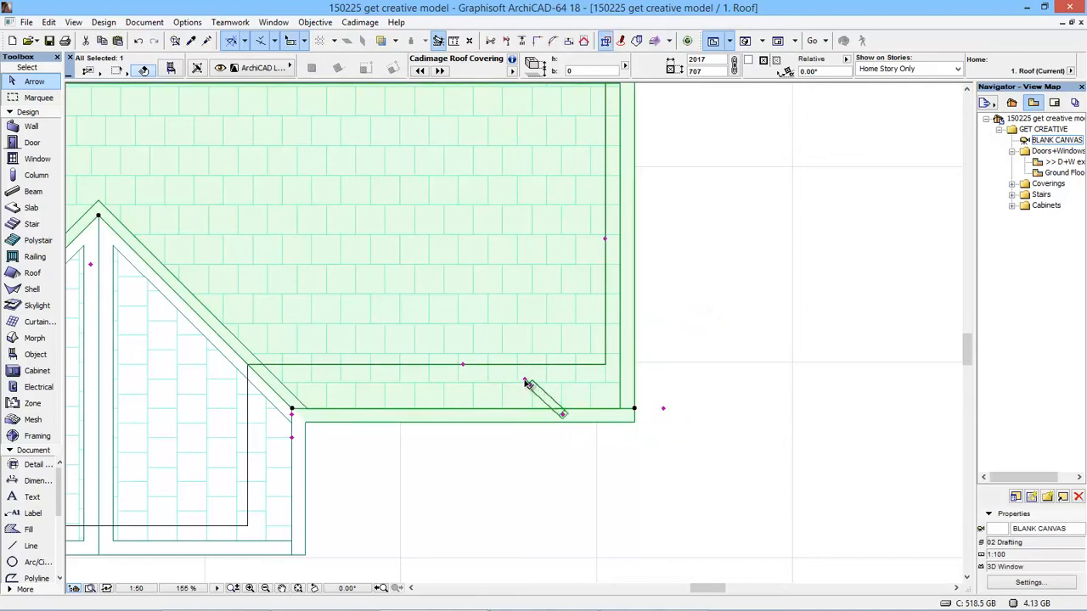
pyautogui.click(527, 381)
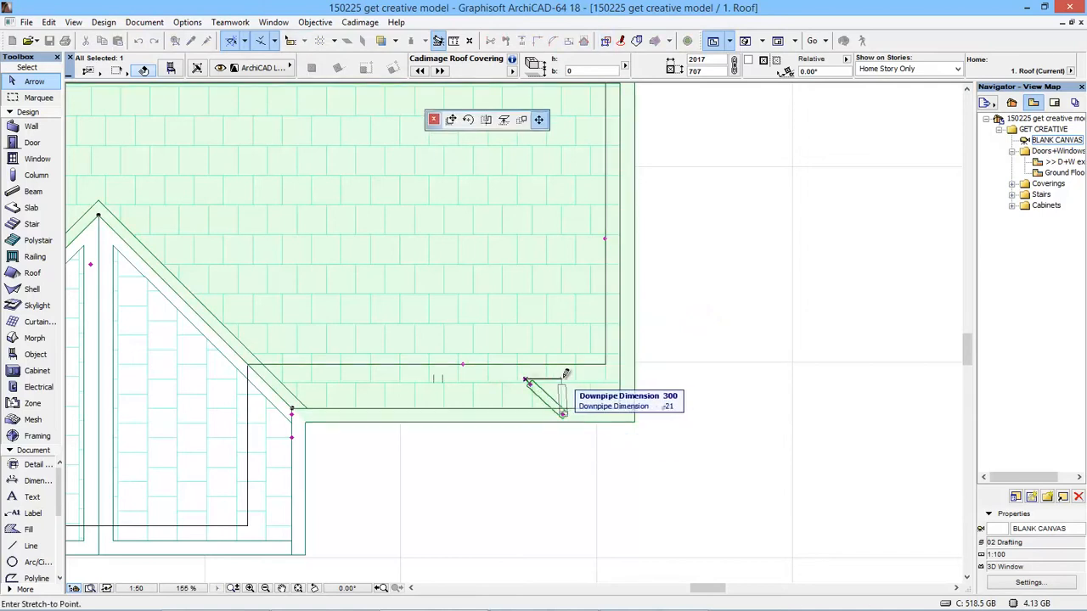
pyautogui.click(564, 379)
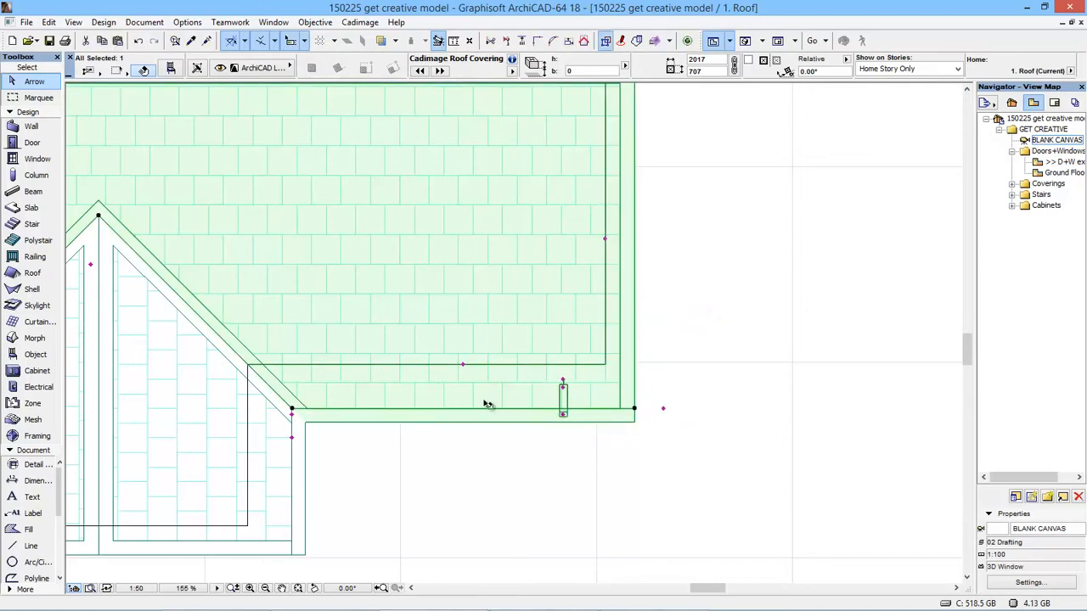
# Add a downpipe to the side gutter of the projecting gable's covering, with its lower end just outside the wall.
pyautogui.click(394, 472)
pyautogui.moveTo(412, 461); pyautogui.dragTo(452, 363, button='middle')
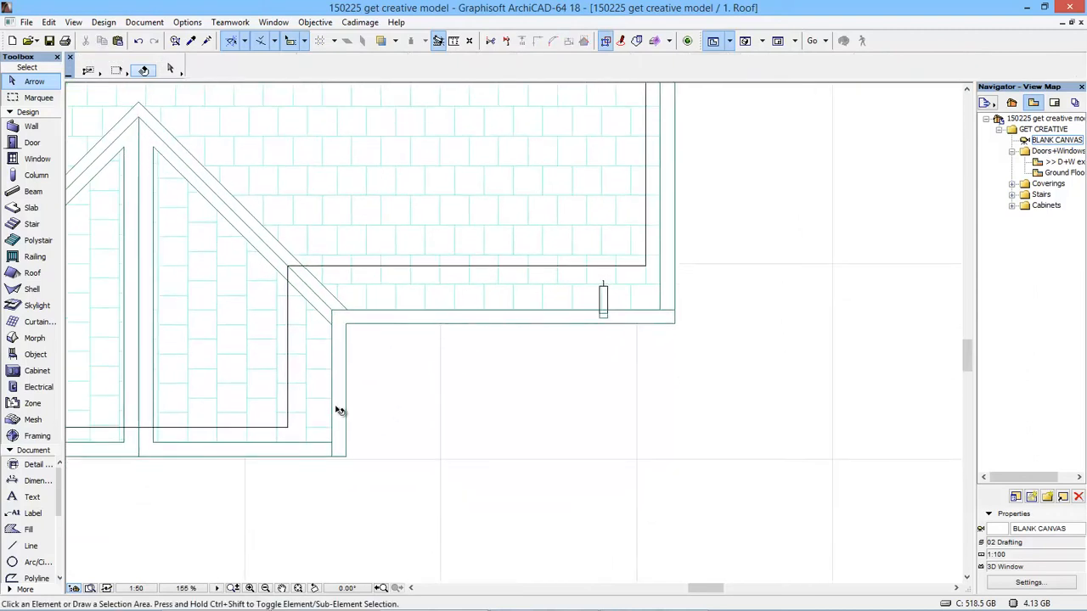
pyautogui.click(338, 411)
pyautogui.click(338, 456)
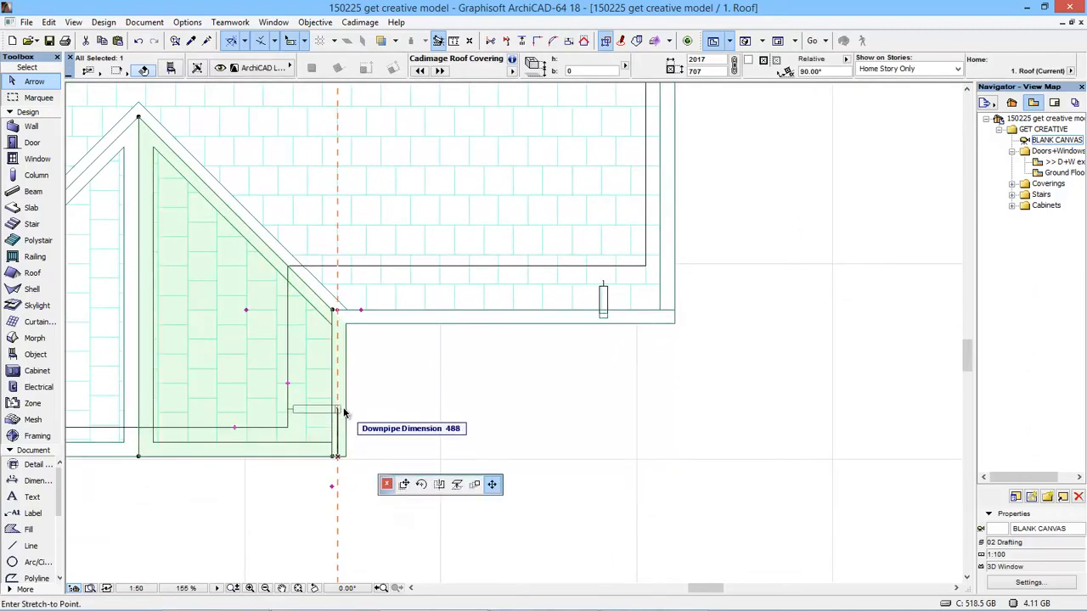
pyautogui.click(340, 398)
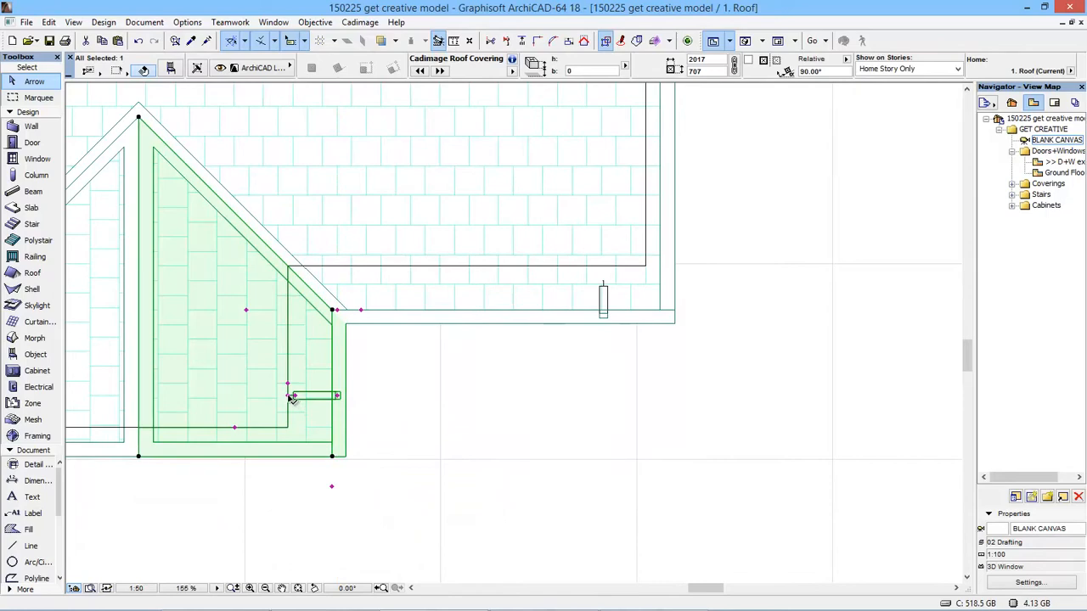
pyautogui.click(291, 398)
pyautogui.click(307, 397)
pyautogui.click(497, 495)
pyautogui.scroll(-3, 498, 489)
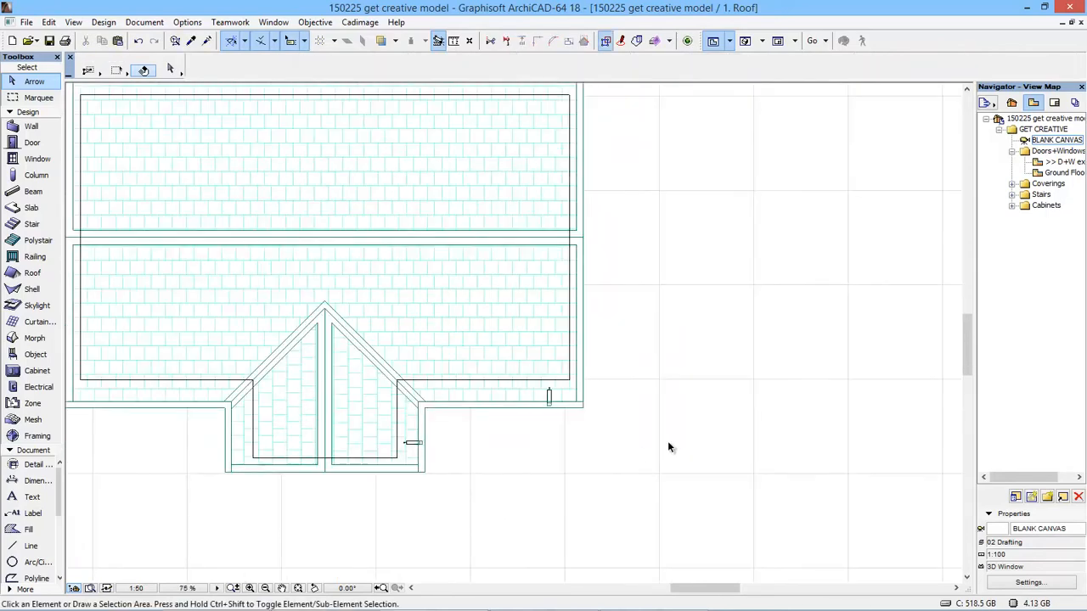
# In the 3D view, extend the downpipe beside the window to the base of the wall, about 2880 mm.
pyautogui.doubleClick(1057, 140)
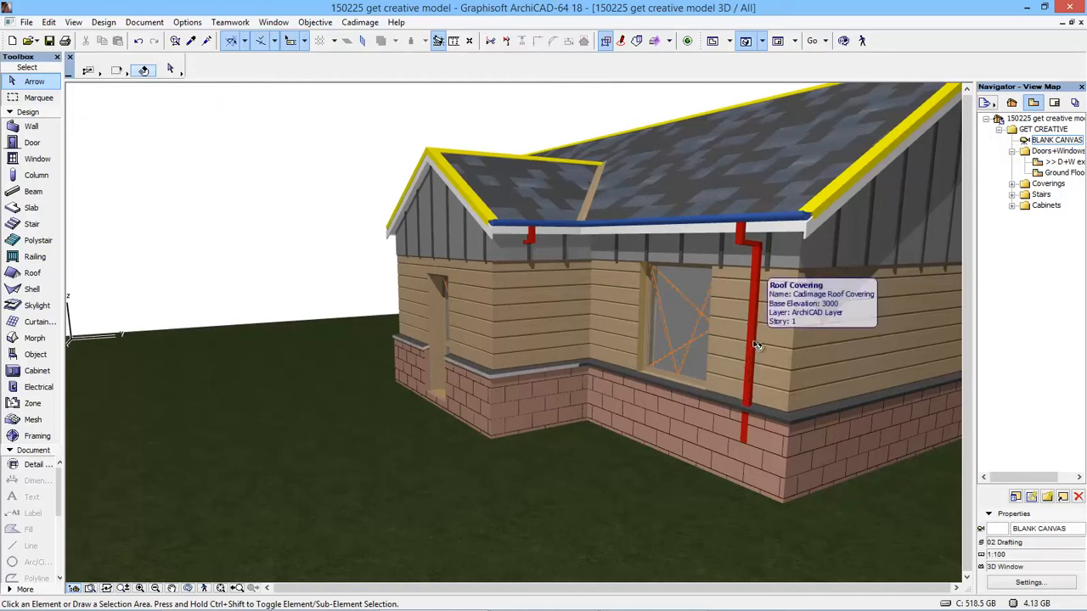
pyautogui.click(543, 251)
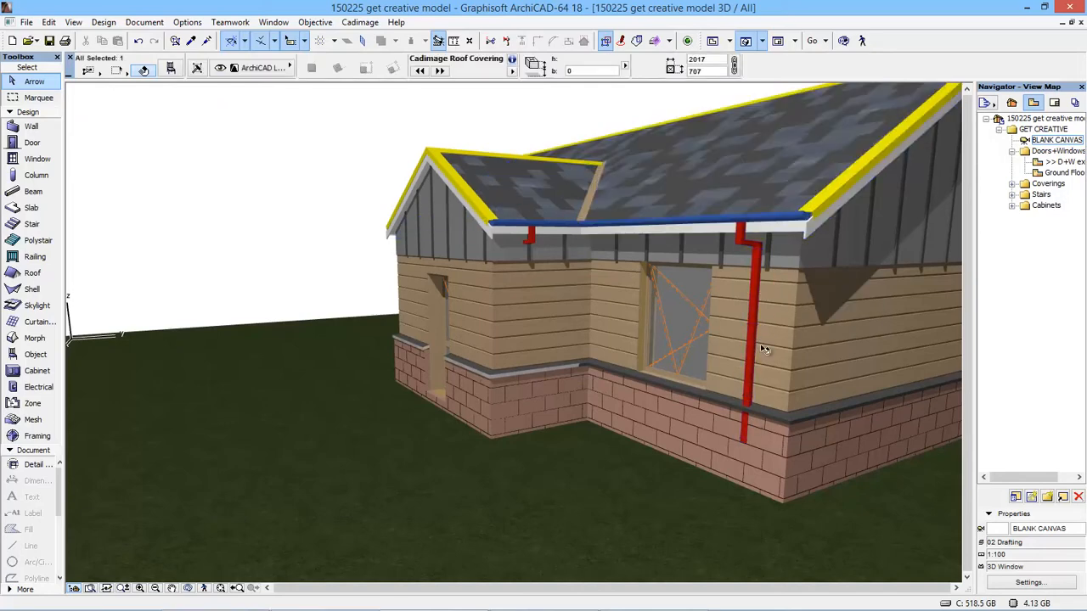
pyautogui.click(745, 443)
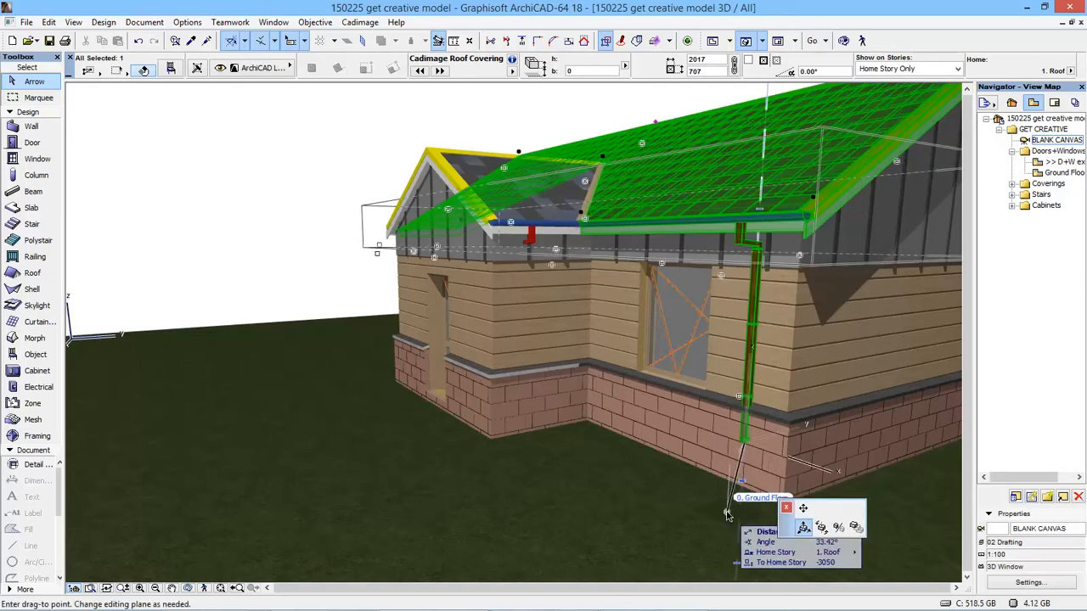
pyautogui.click(727, 510)
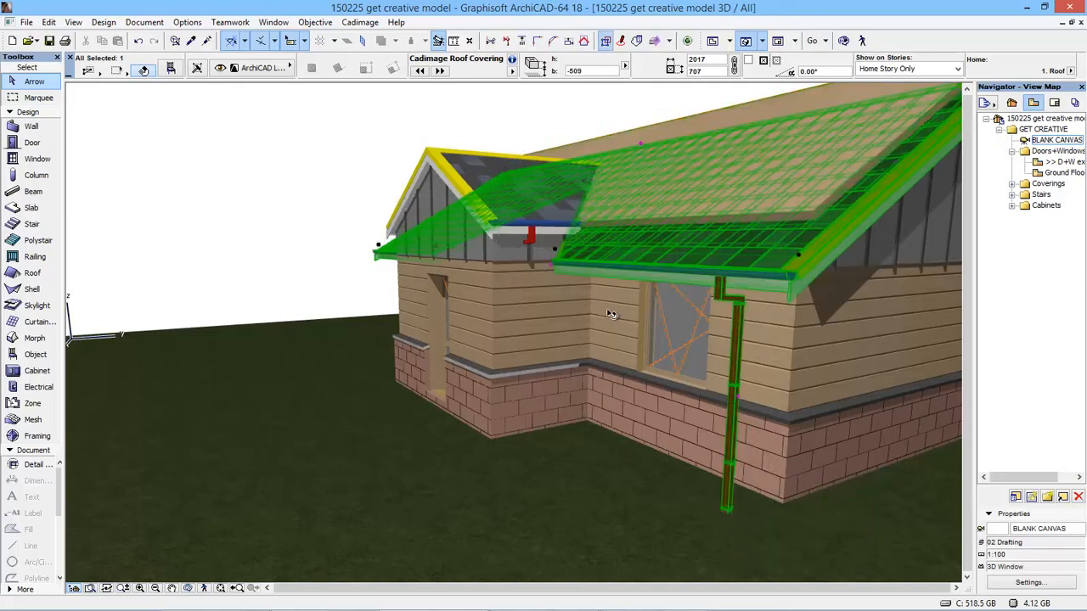
pyautogui.click(749, 361)
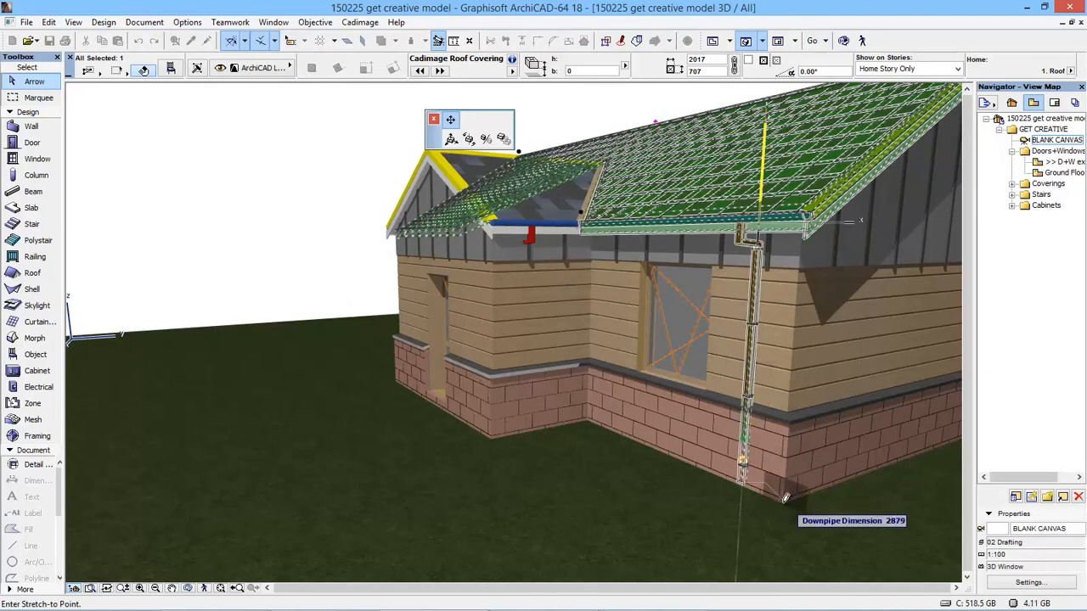
pyautogui.click(744, 488)
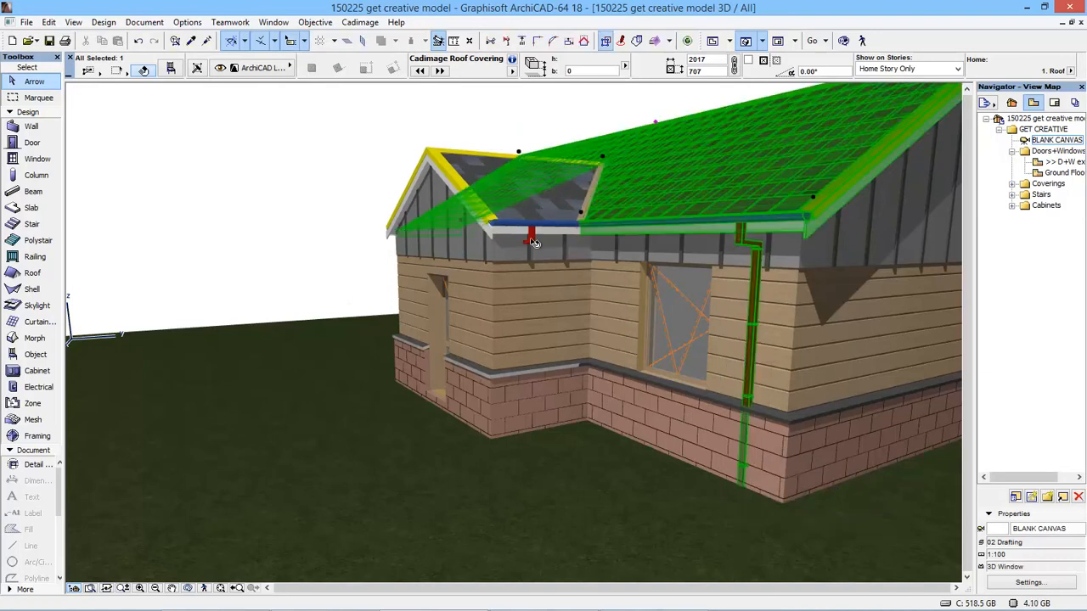
# Extend the short downpipe on the projecting gable's side wall down to the ground, about 2910 mm, and return to the plan.
pyautogui.click(533, 242)
pyautogui.click(519, 392)
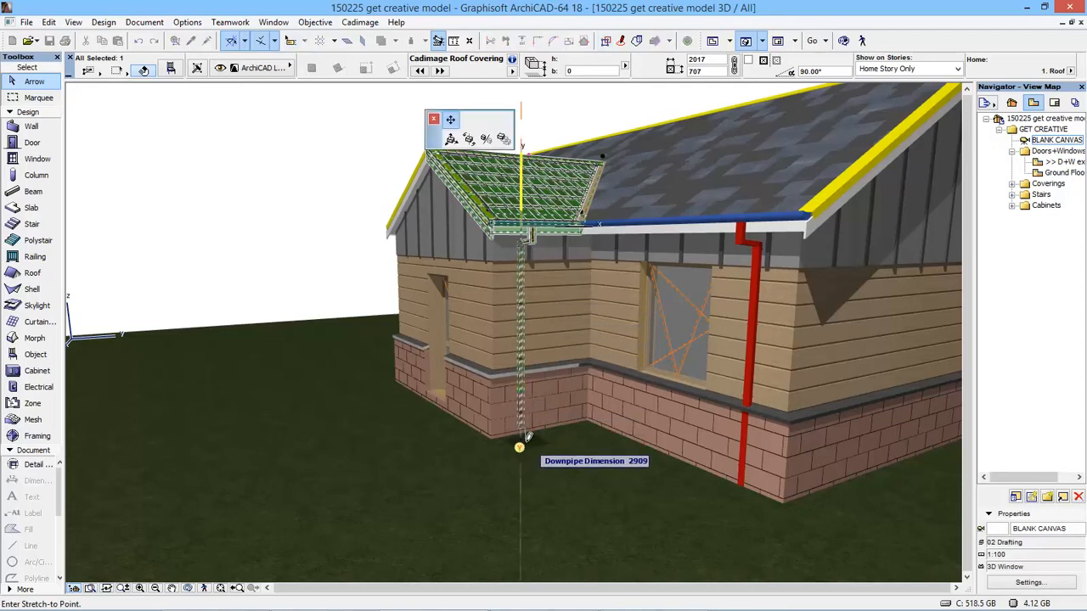
pyautogui.click(527, 437)
pyautogui.press('F2')
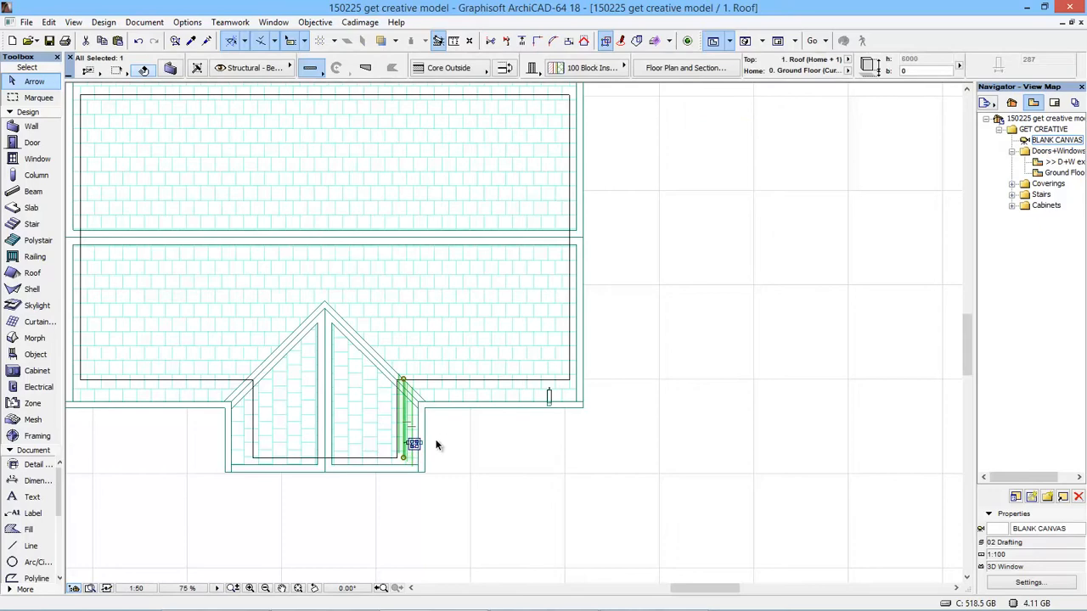
# Inspect the finished downpipes on the projecting gable and beside the window in the 3D view.
pyautogui.scroll(8, 413, 447)
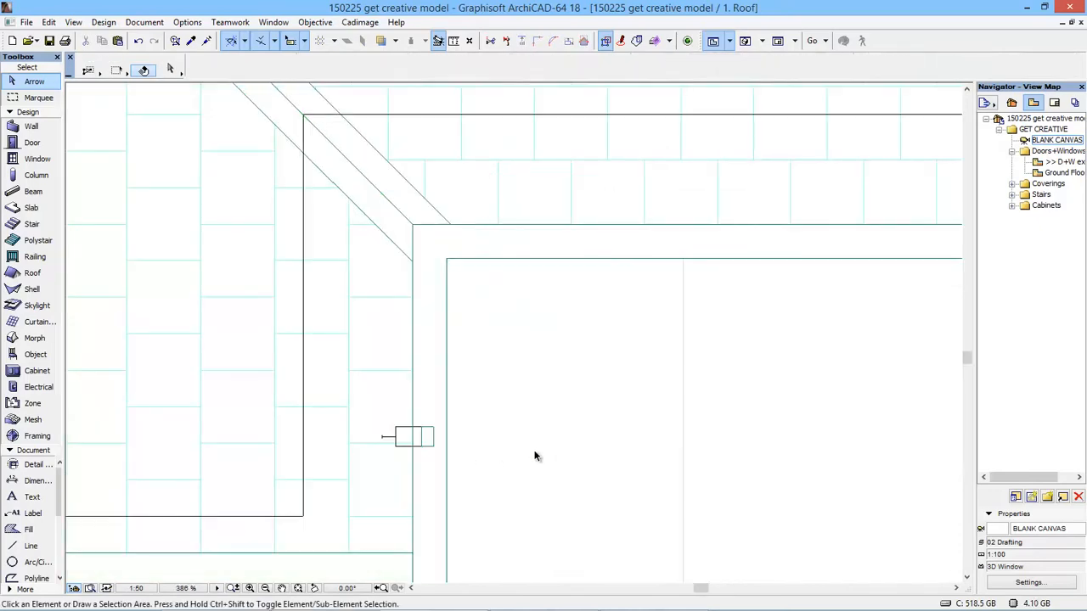
pyautogui.press('F3')
pyautogui.click(326, 290)
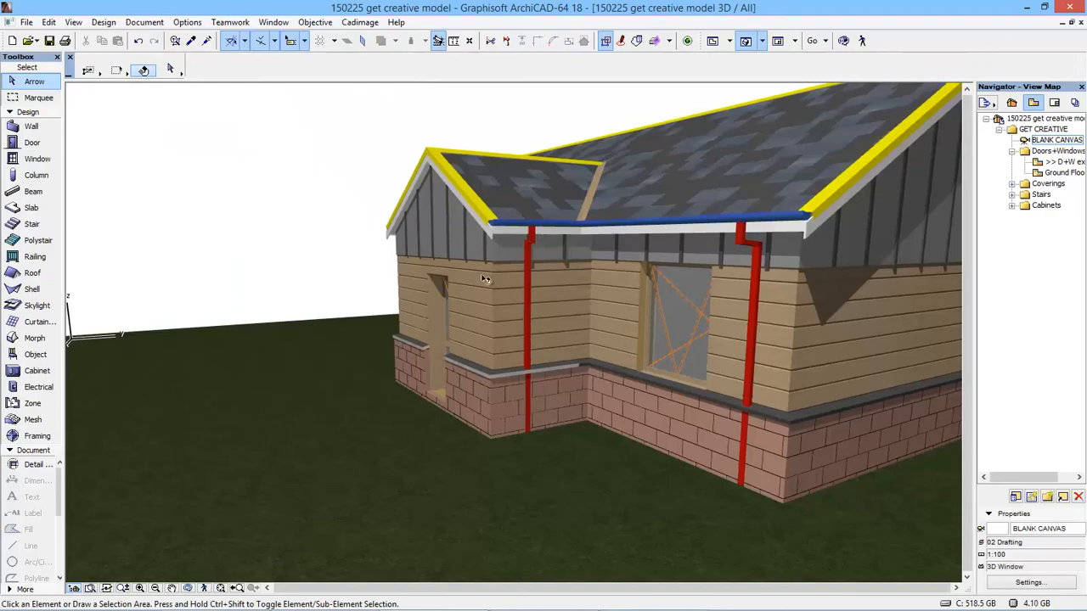
pyautogui.scroll(-5, 490, 261)
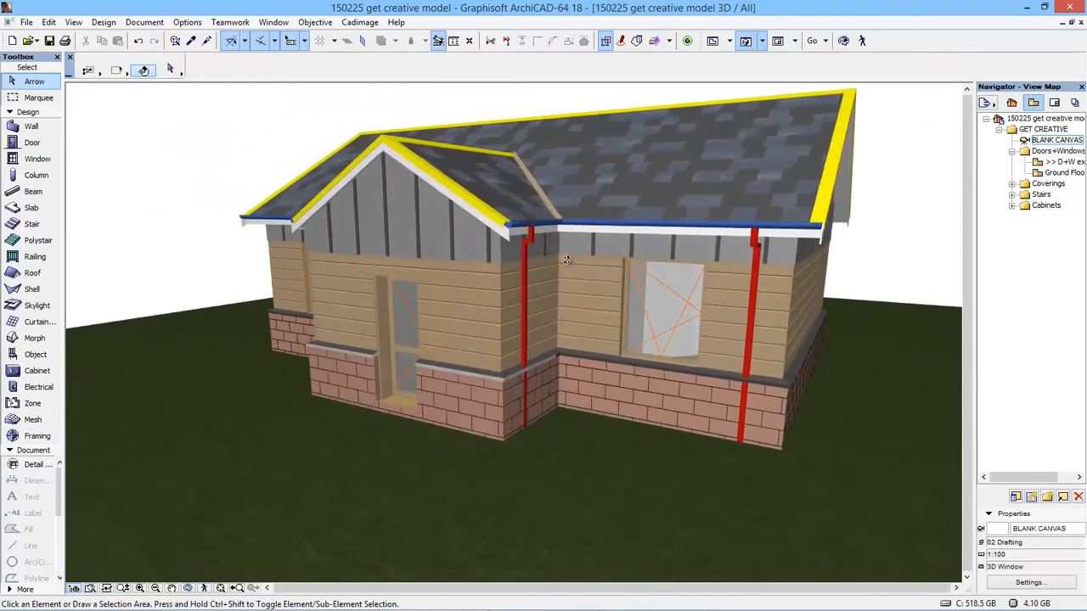
pyautogui.scroll(5, 504, 273)
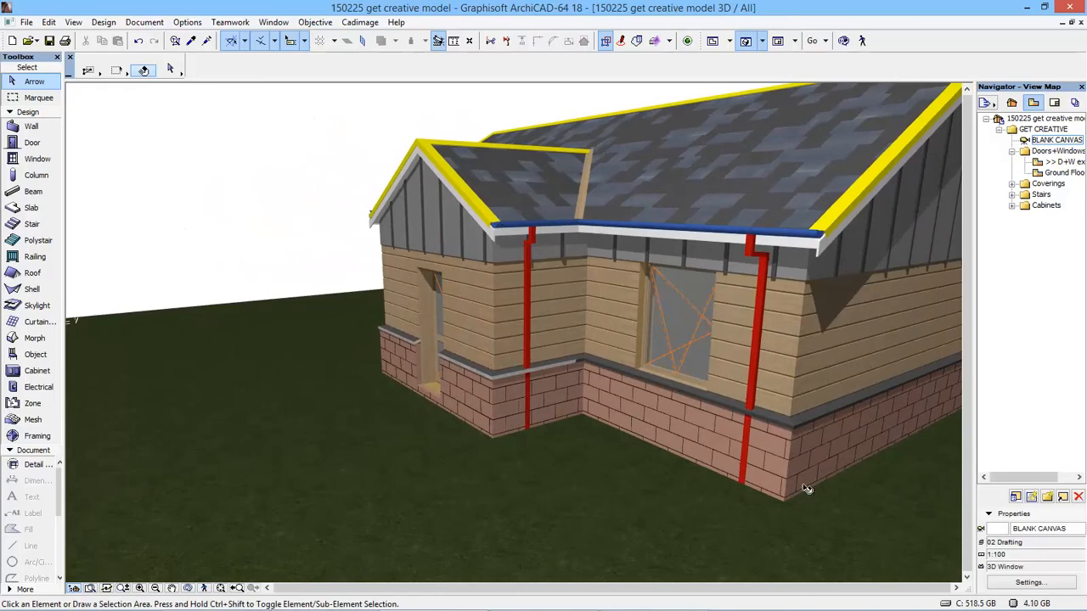
pyautogui.moveTo(603, 275); pyautogui.dragTo(538, 281, button='middle')
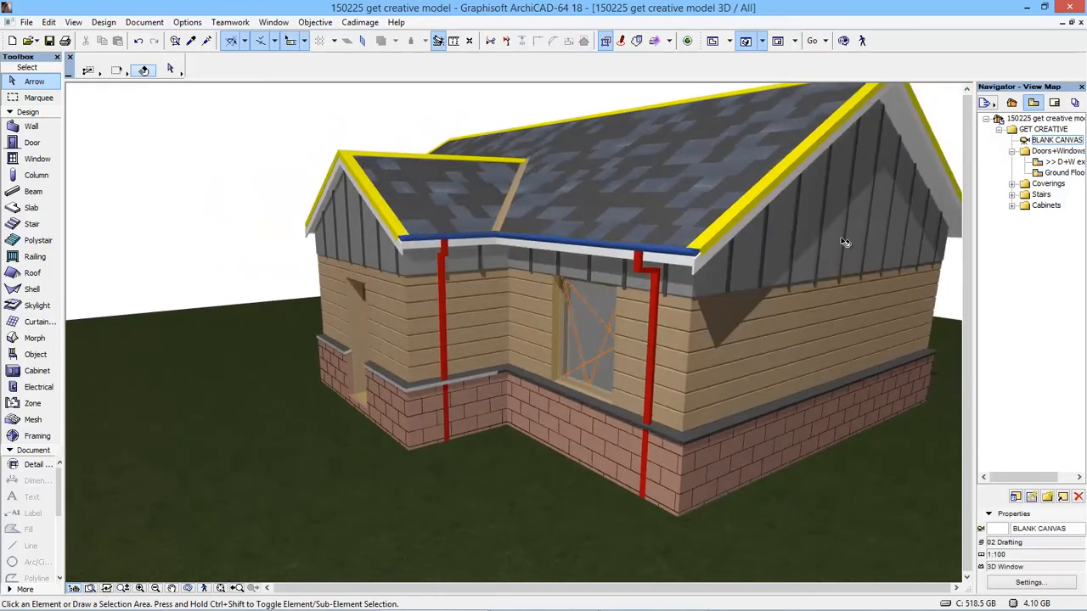
# Switch to the "150225 get creative" project and go through its saved Stairs views: geometry, construction, types in plan and 3D, and design.
pyautogui.click(1012, 183)
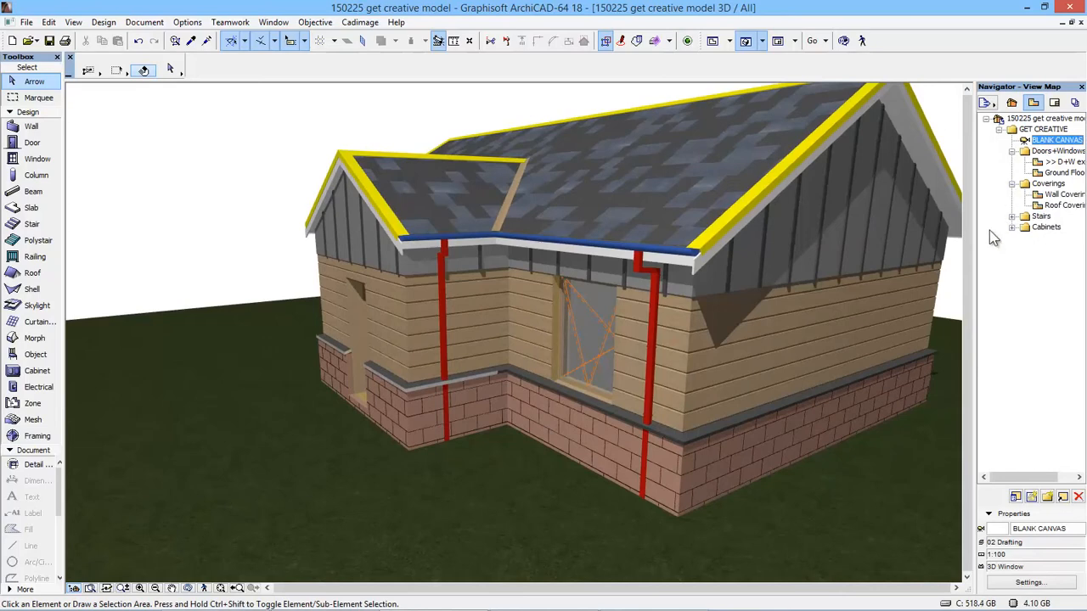
pyautogui.click(1012, 217)
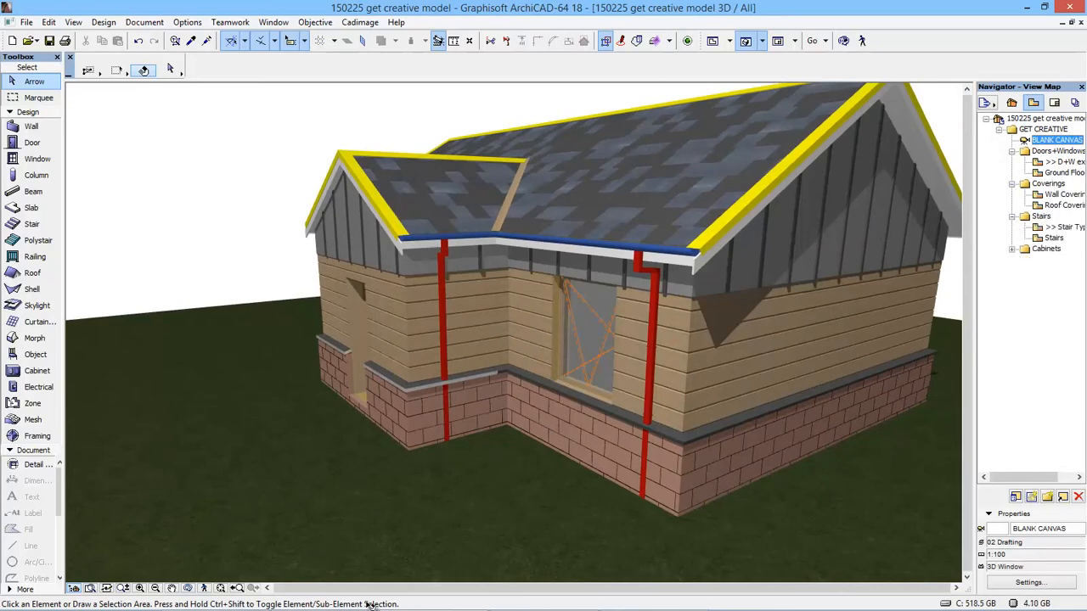
pyautogui.click(336, 598)
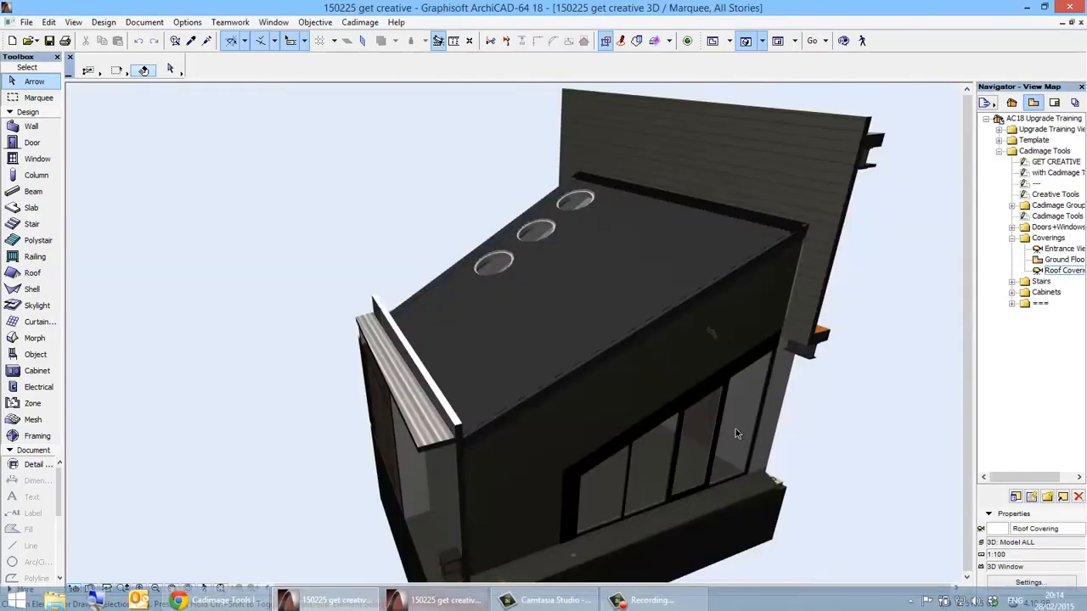
pyautogui.doubleClick(1058, 293)
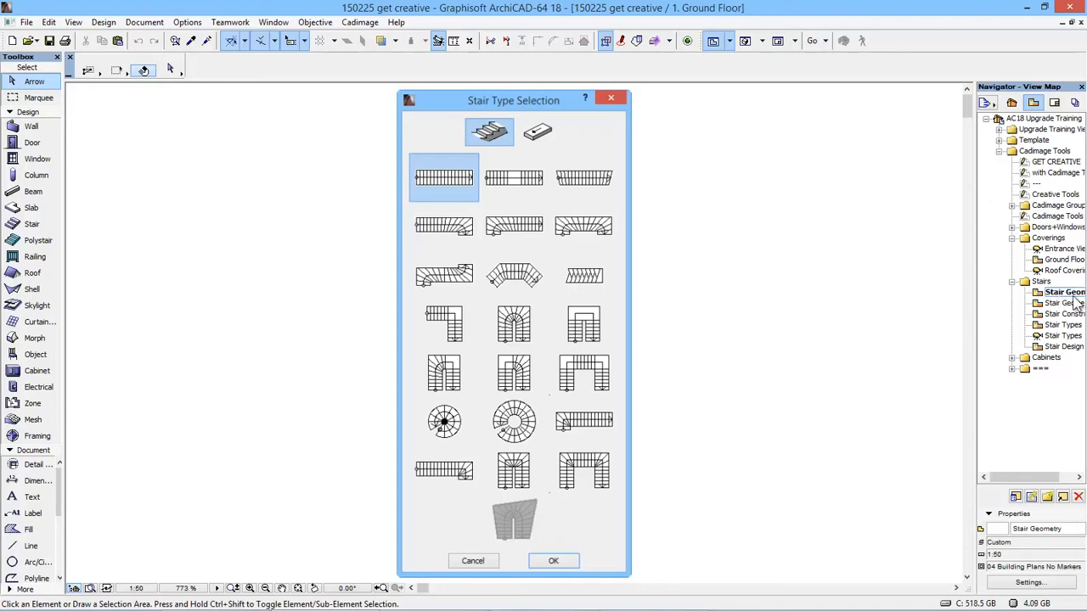
pyautogui.click(1062, 303)
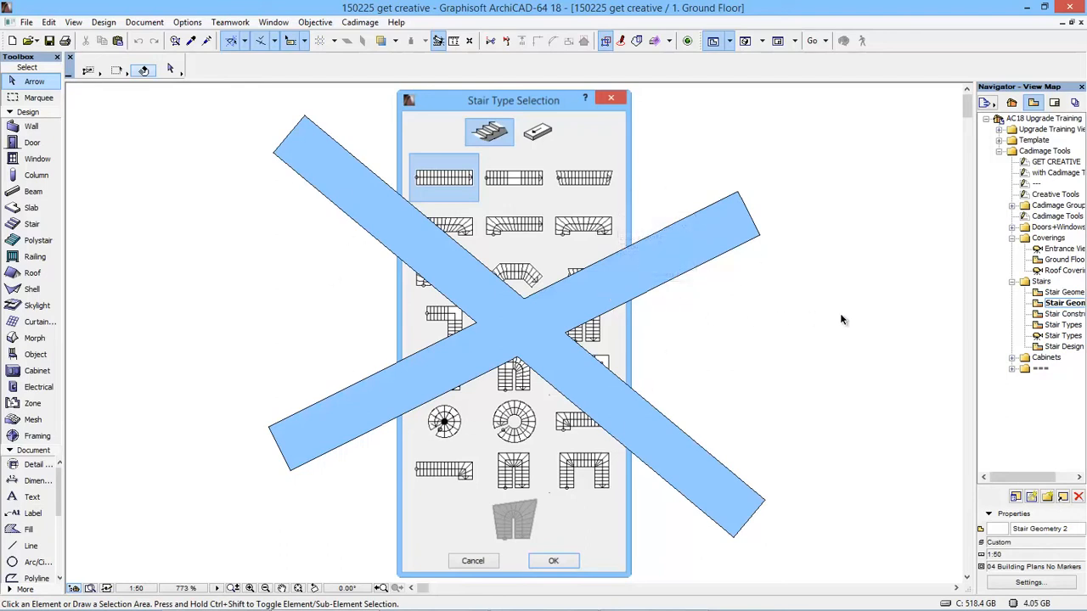
pyautogui.doubleClick(1060, 316)
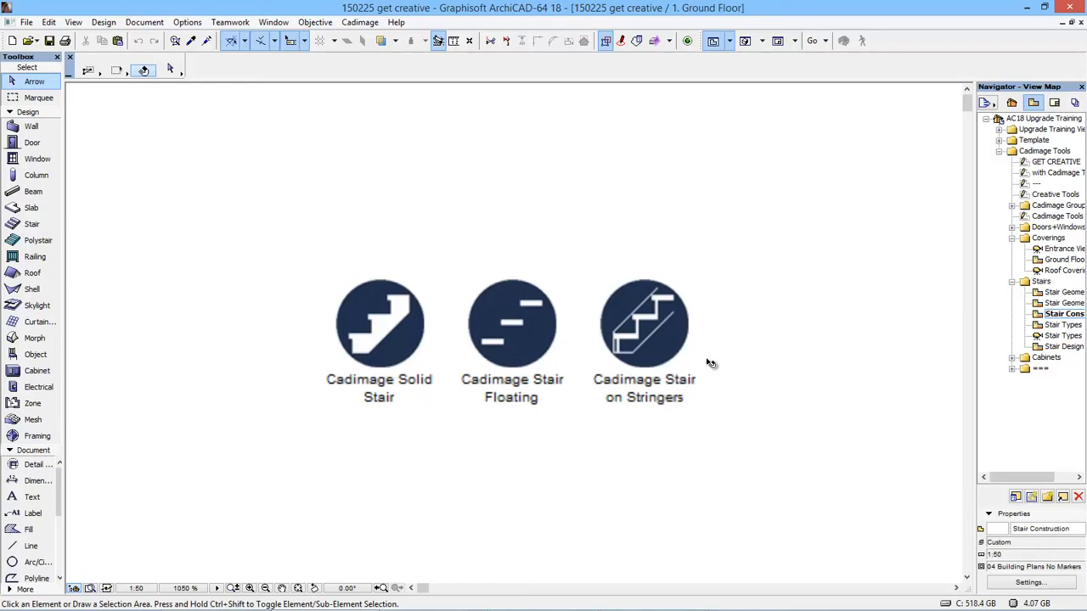
pyautogui.doubleClick(1062, 326)
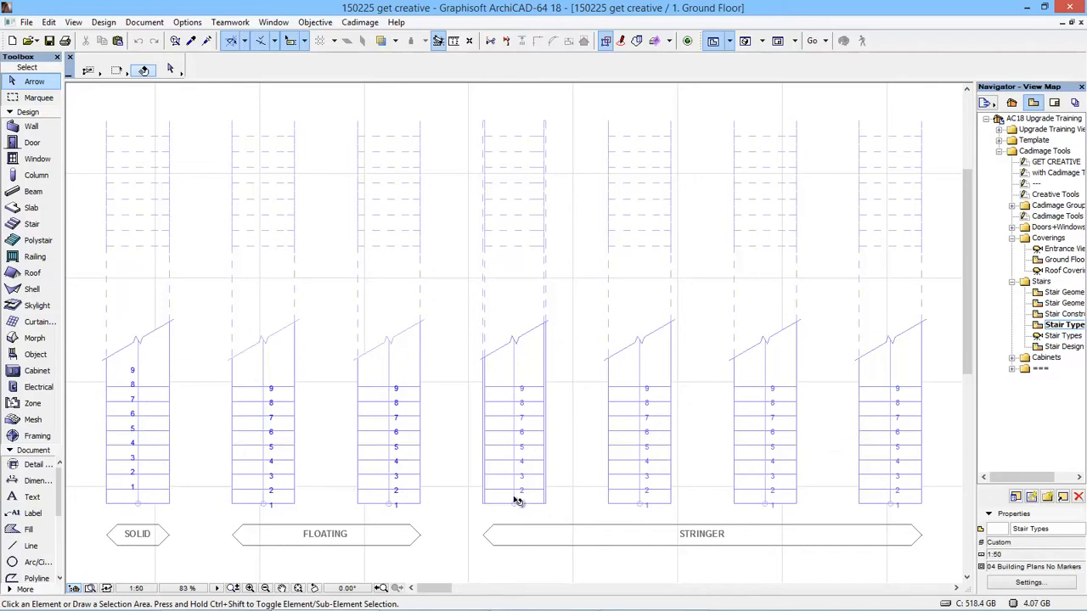
pyautogui.doubleClick(1064, 336)
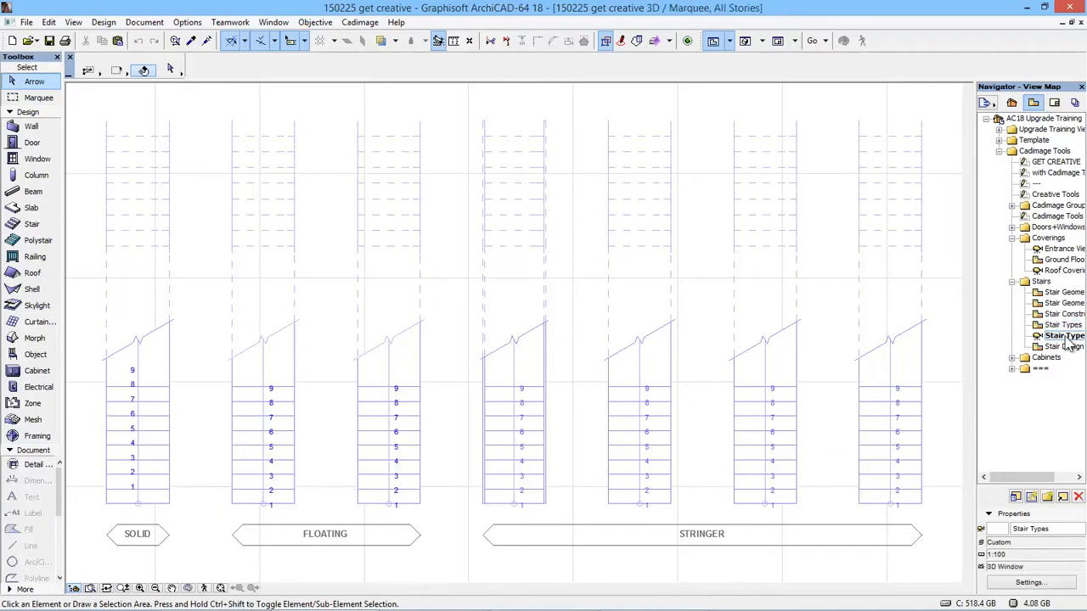
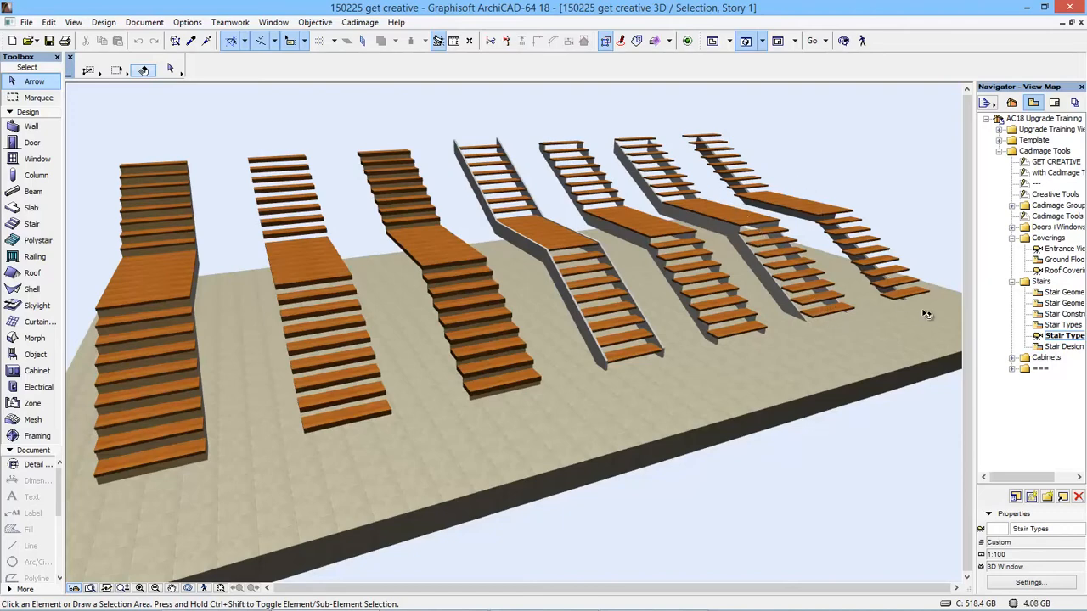
pyautogui.doubleClick(1045, 347)
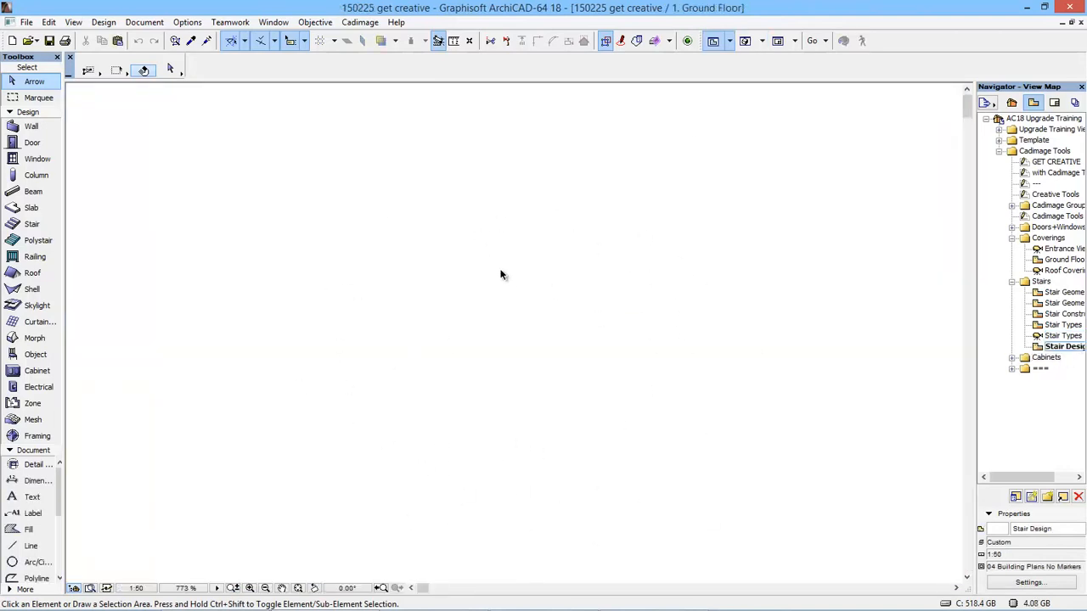
# Return to the "150225 get creative model" project and open its Stairs ground-floor plan at the upper rooms.
pyautogui.hotkey('alt', 'Tab')
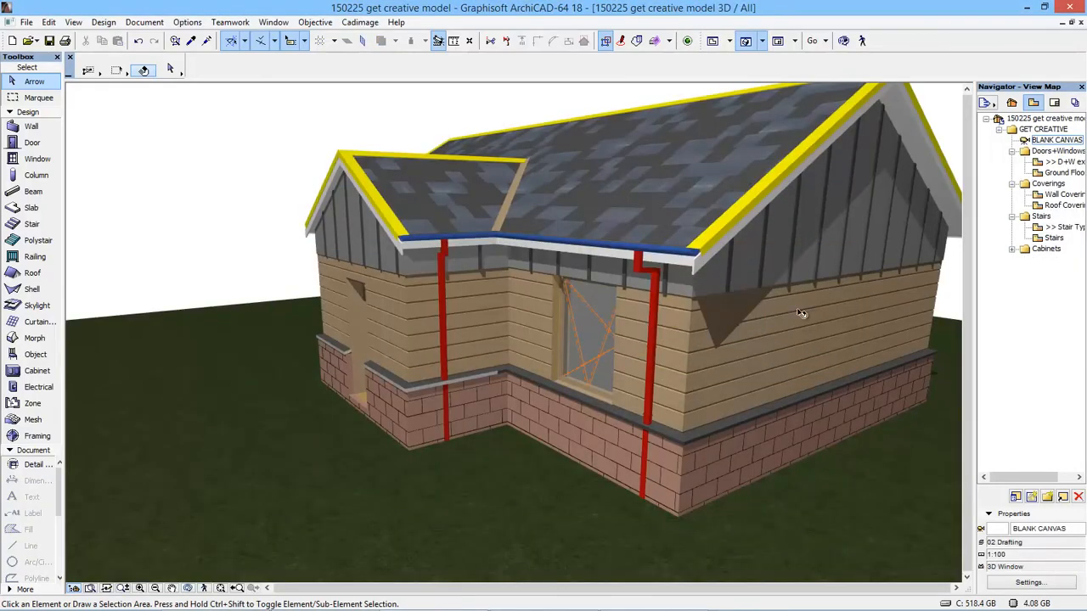
pyautogui.doubleClick(1054, 238)
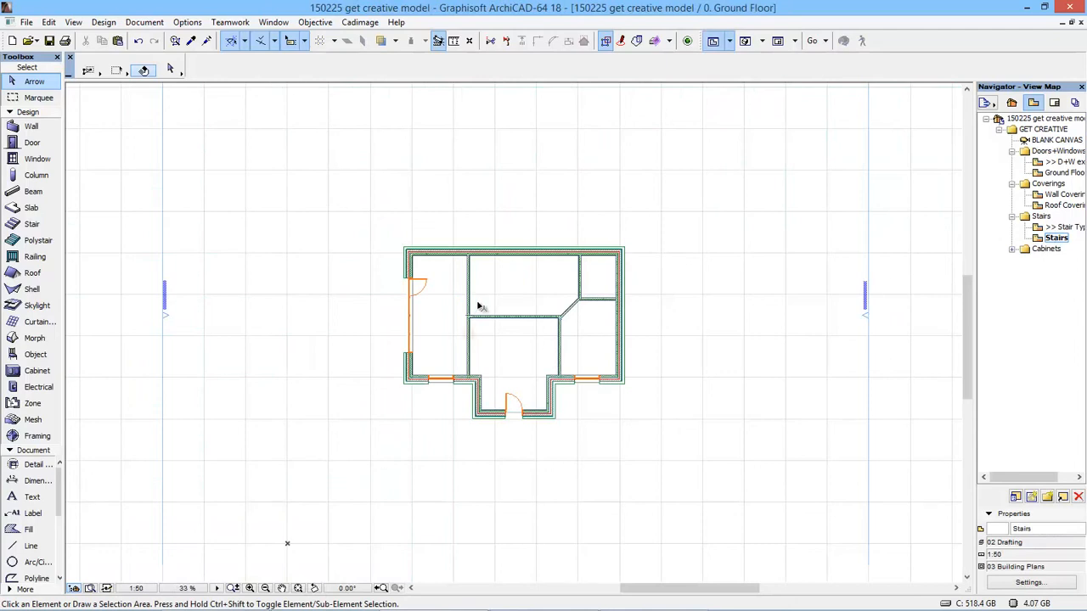
pyautogui.scroll(5, 552, 282)
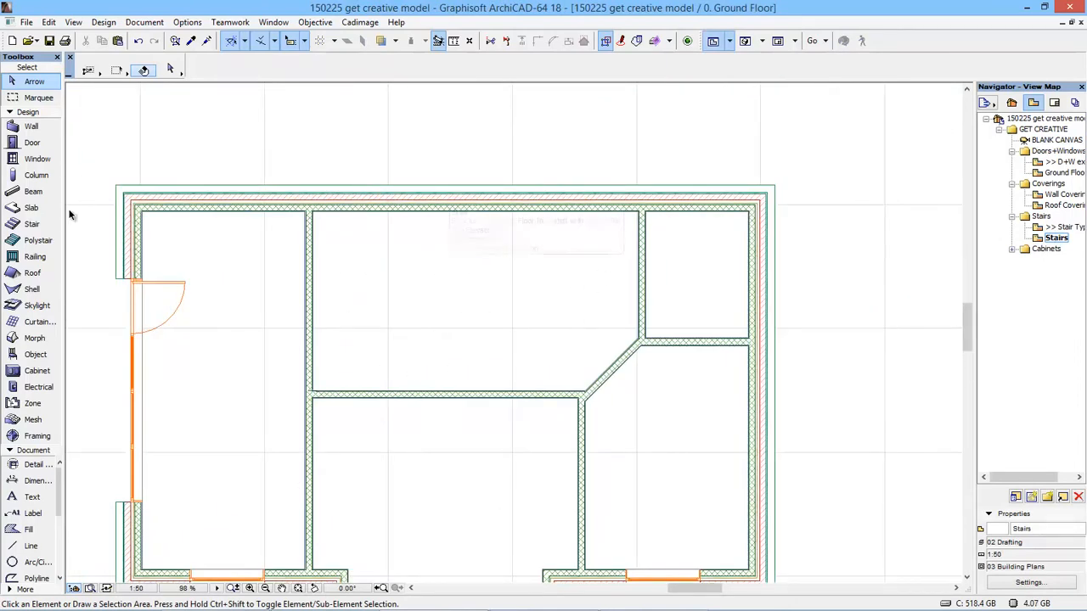
# Set the stair width to 900 in the Polystair default settings for Cadimage Stair on Stringers.
pyautogui.click(37, 241)
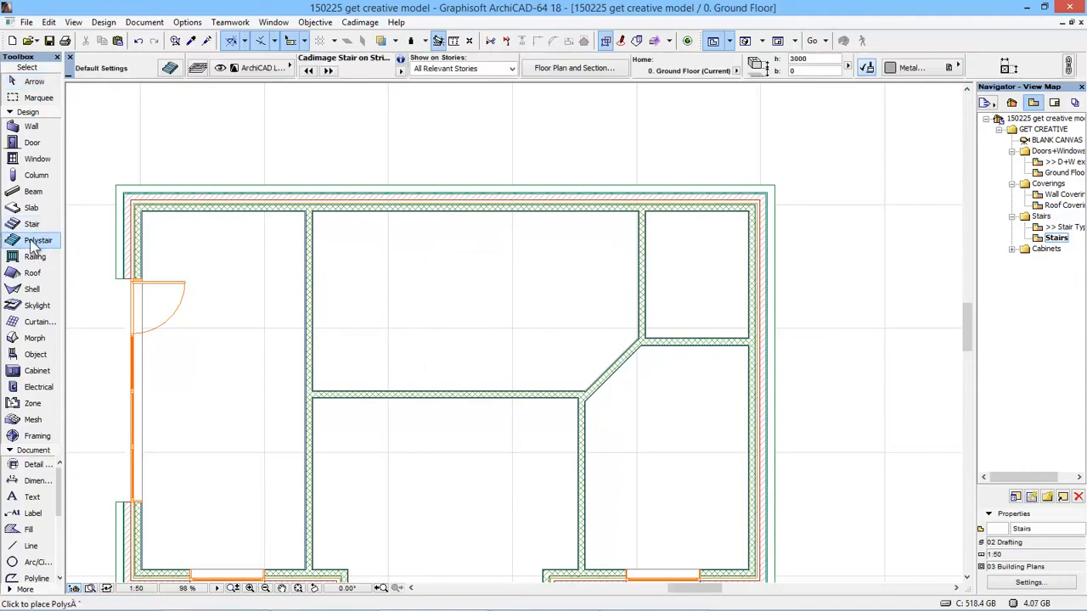
pyautogui.doubleClick(34, 243)
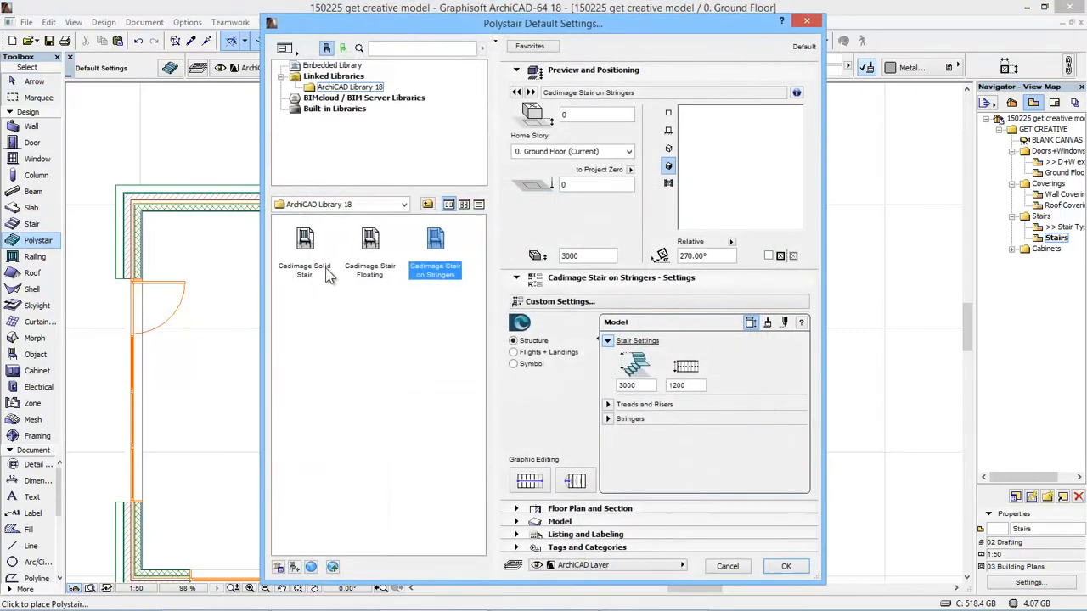
pyautogui.click(635, 386)
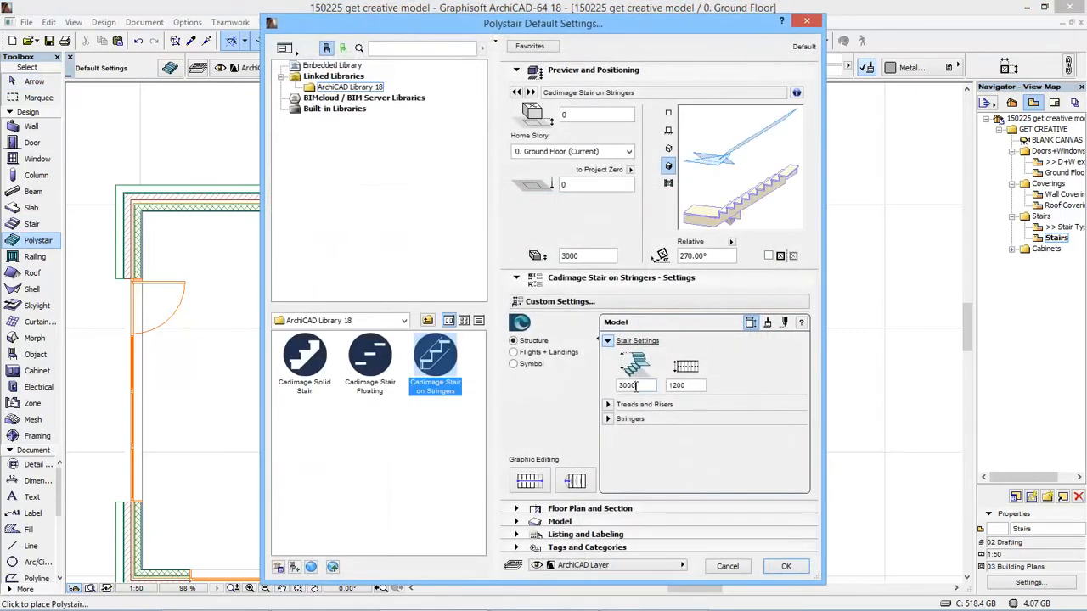
pyautogui.moveTo(639, 386); pyautogui.dragTo(590, 388)
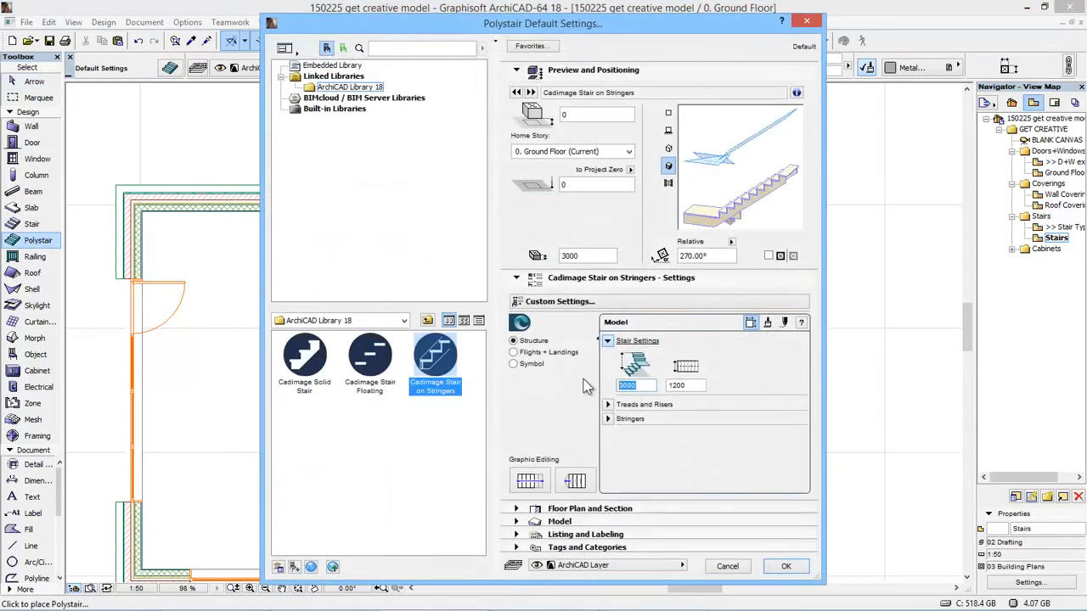
pyautogui.doubleClick(692, 385)
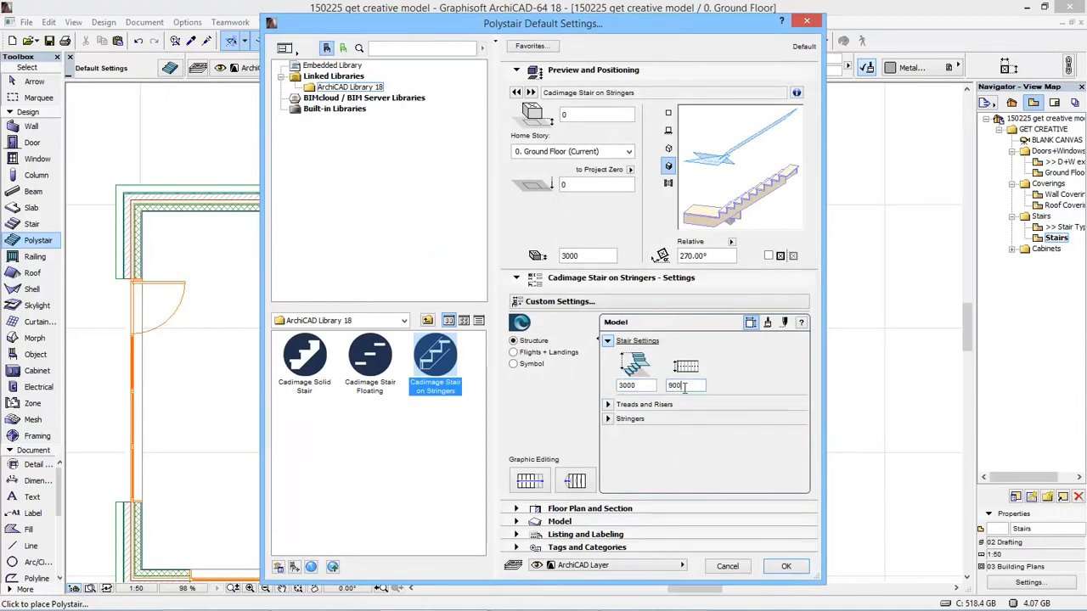
pyautogui.press('Tab')
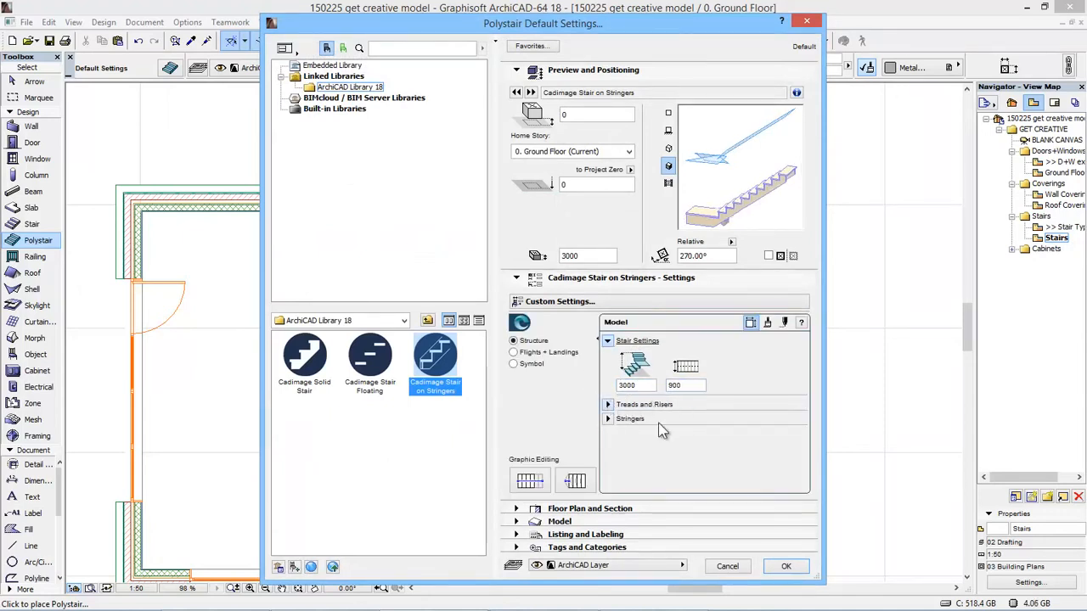
# Choose closed risers for the default stair and set its head clearance symbol to Clearance Plane Off.
pyautogui.click(644, 404)
pyautogui.click(635, 384)
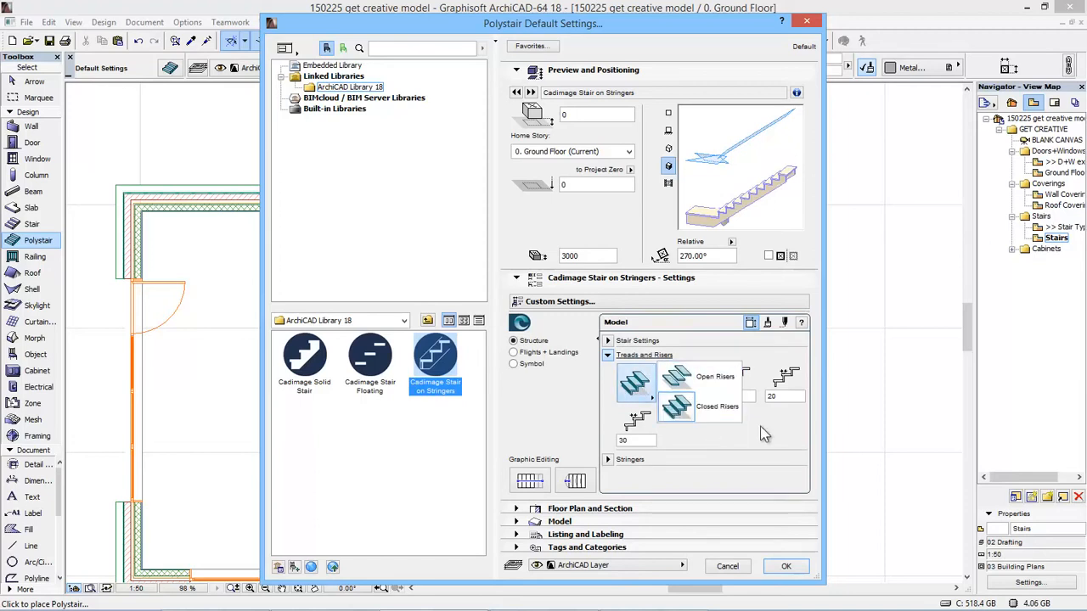
pyautogui.click(715, 408)
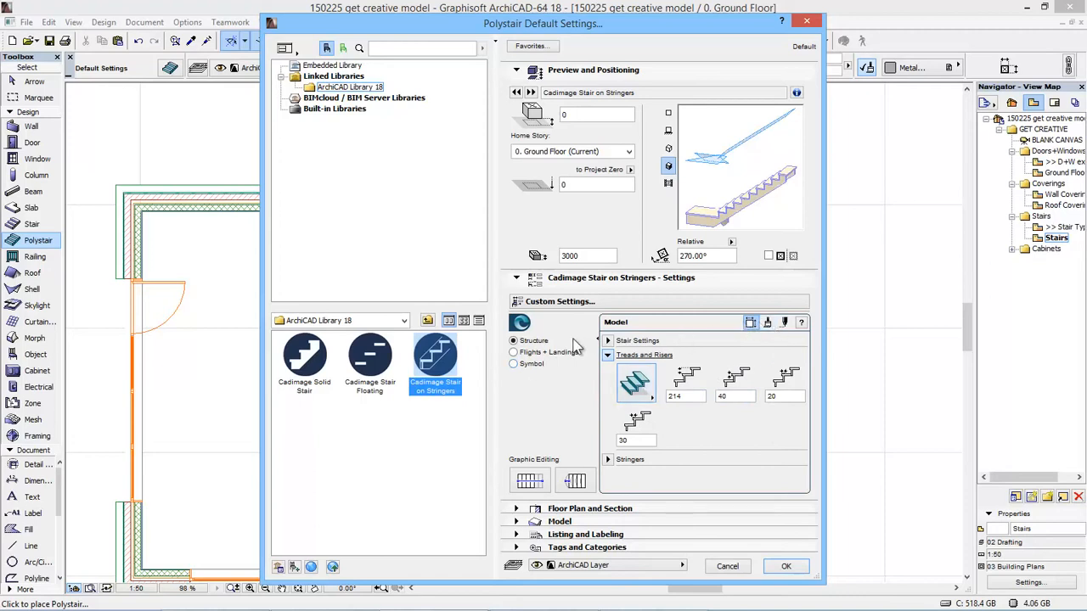
pyautogui.click(514, 364)
pyautogui.click(549, 422)
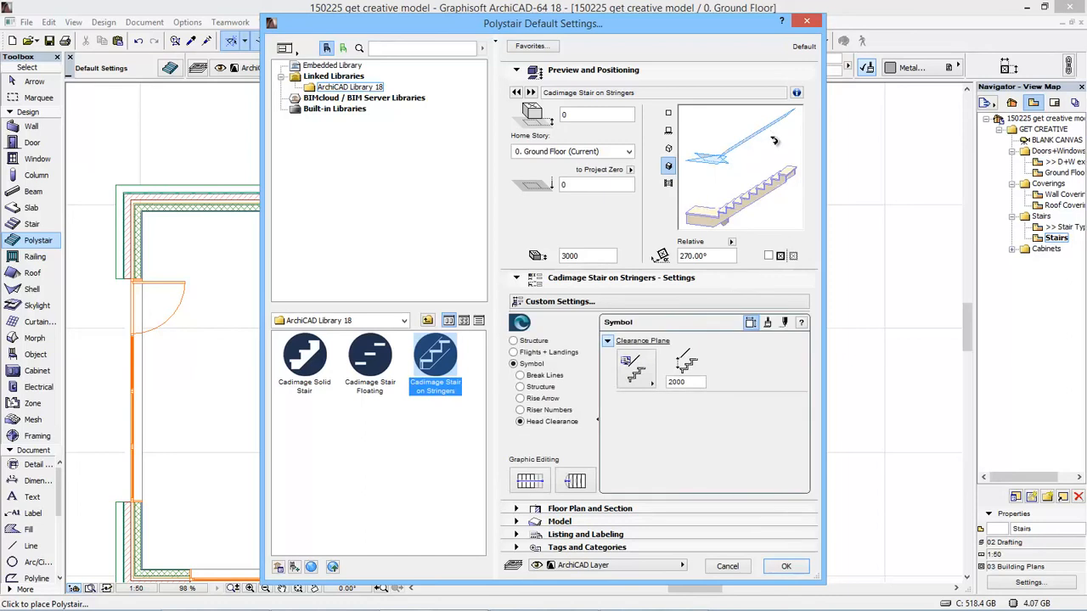
pyautogui.click(646, 372)
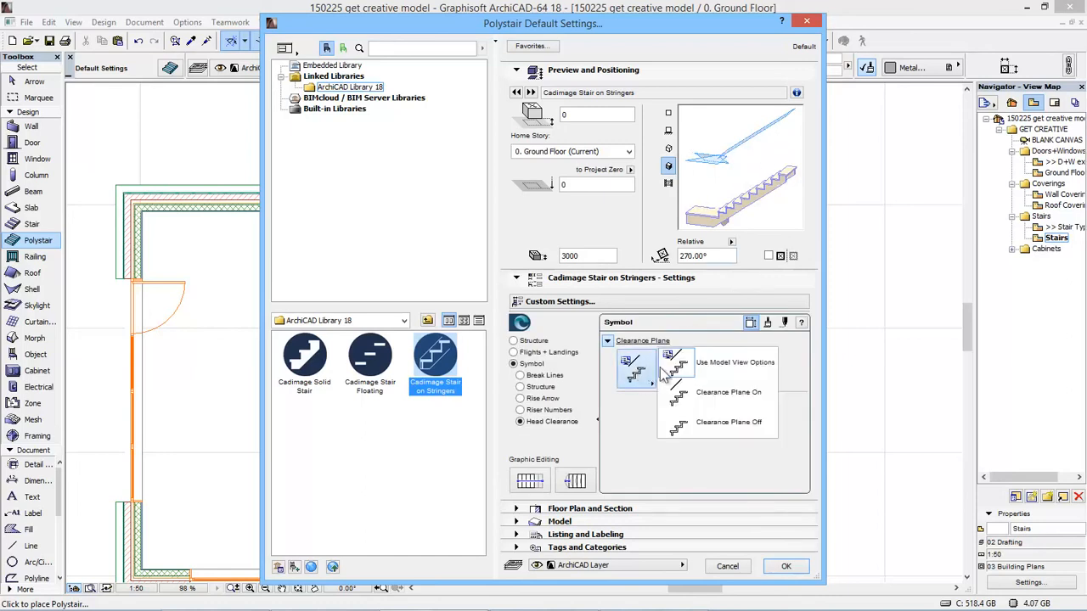
pyautogui.click(735, 423)
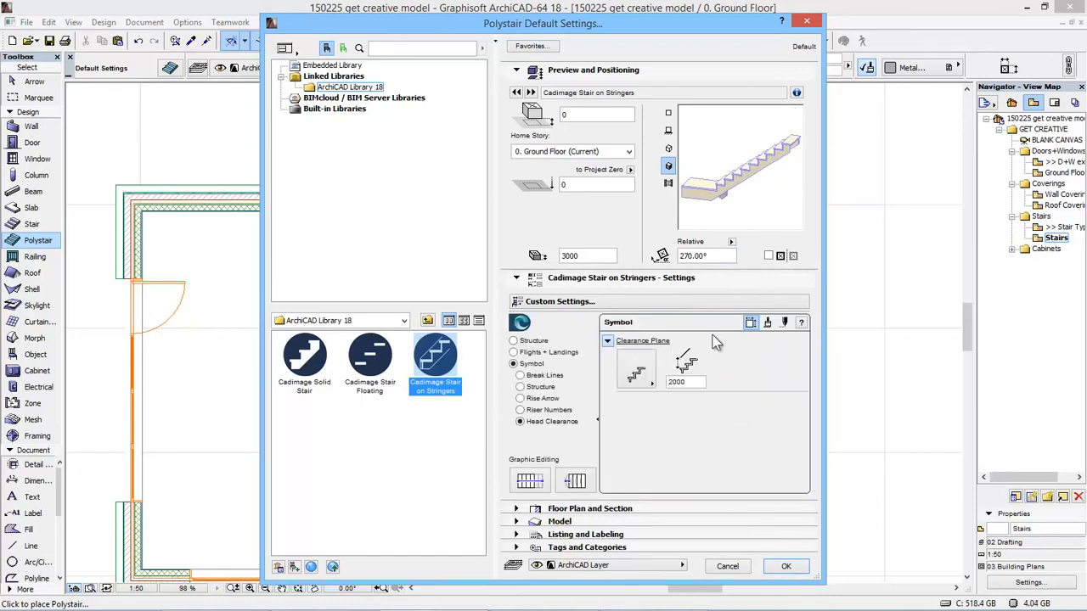
# Move the stair's anchor point to the outer corner of its first riser in the plan preview, and apply the default settings.
pyautogui.click(669, 112)
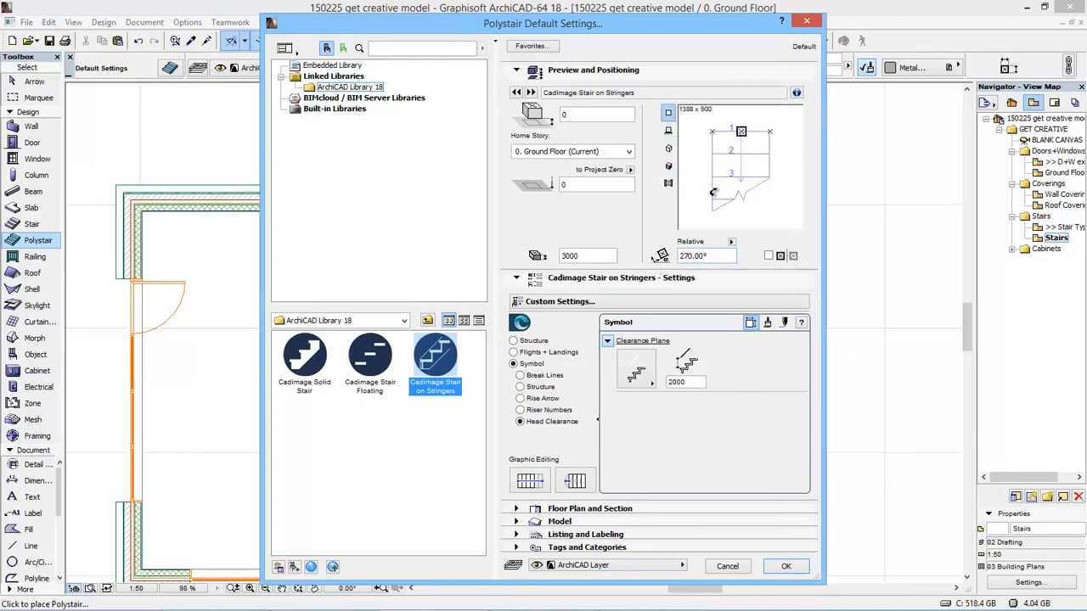
pyautogui.click(713, 130)
pyautogui.click(798, 569)
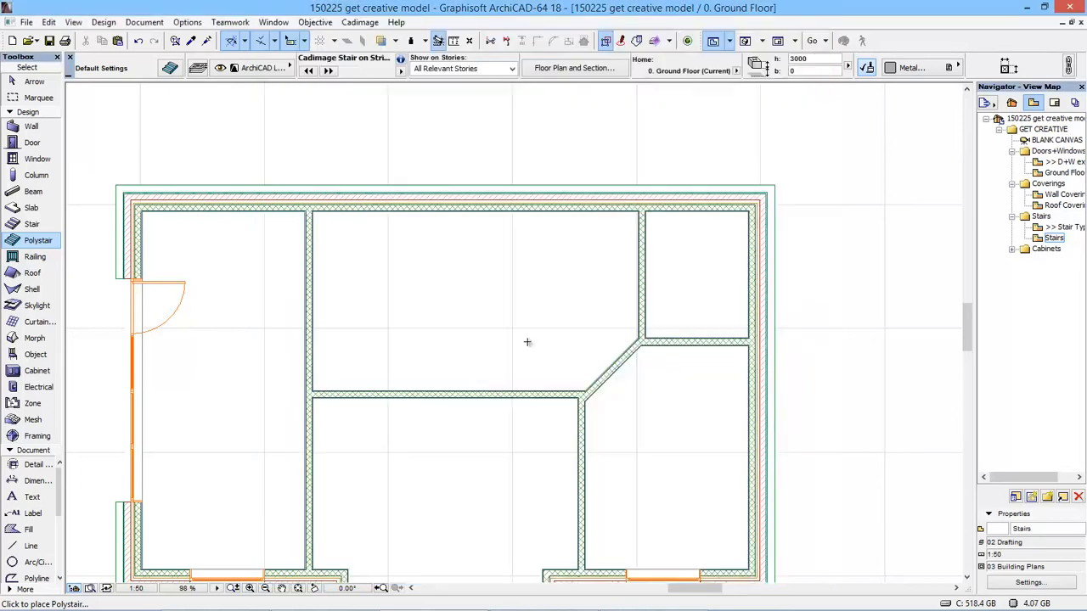
# Place a stair on stringers along the upper room's outer wall, winding around the corner from 950 mm before it and continuing down the adjoining wall.
pyautogui.click(553, 214)
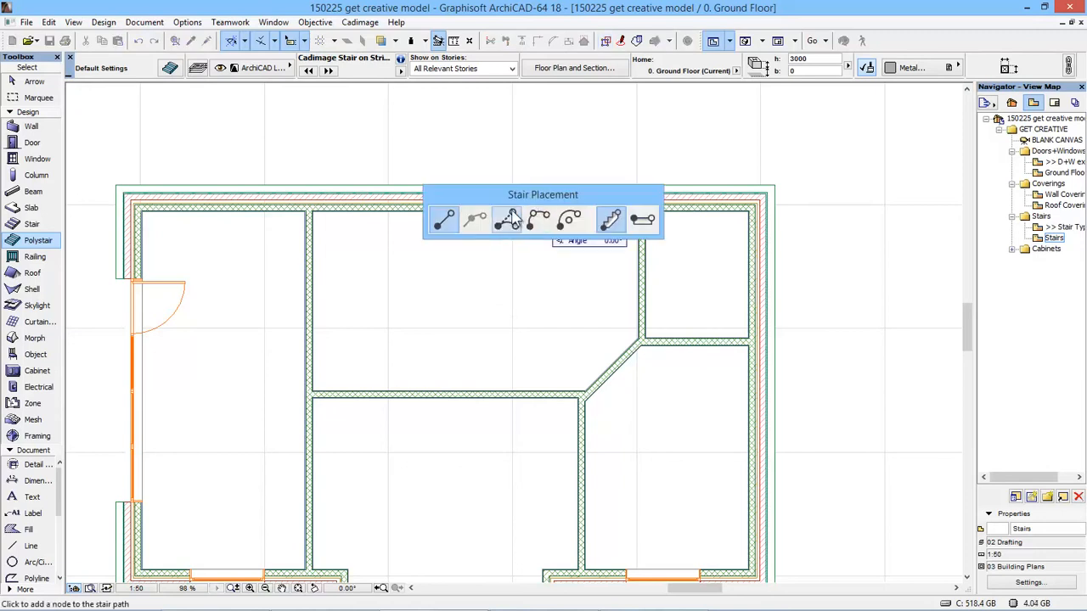
pyautogui.moveTo(464, 195); pyautogui.dragTo(409, 129)
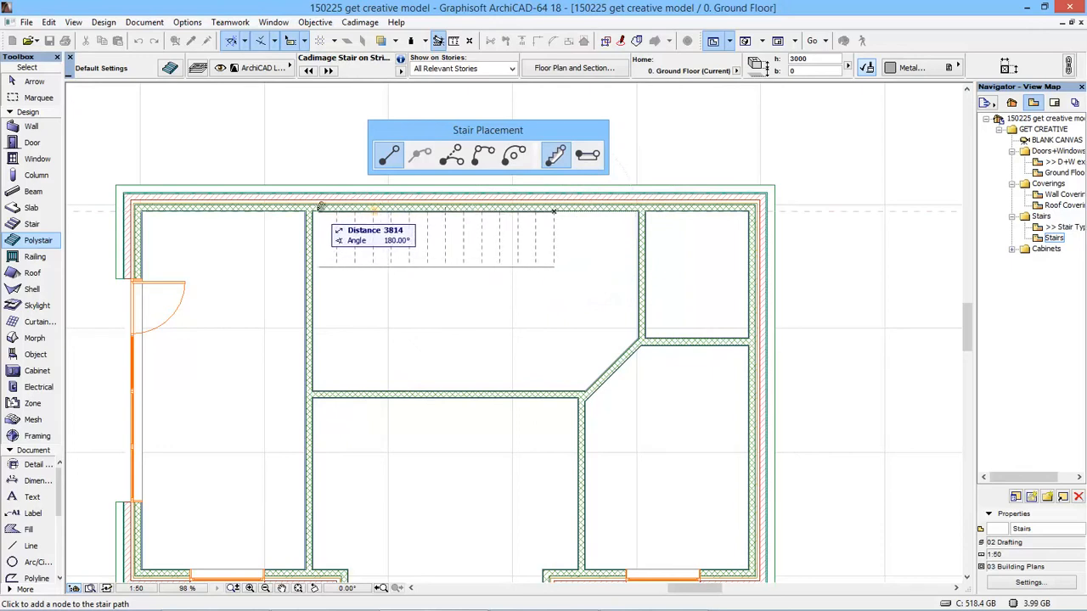
pyautogui.press('x')
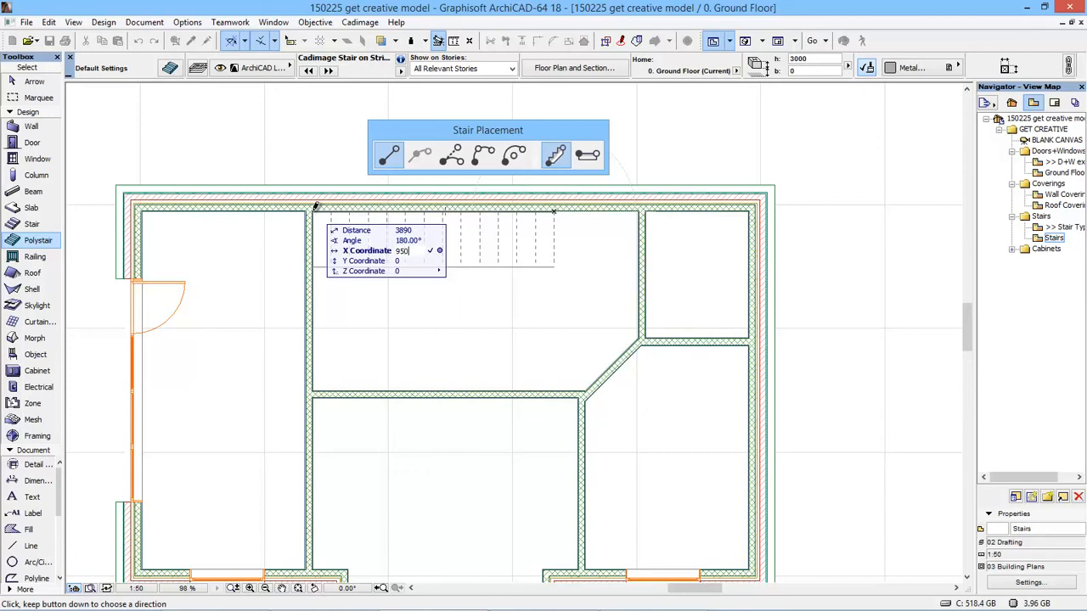
pyautogui.press('Return')
pyautogui.click(374, 208)
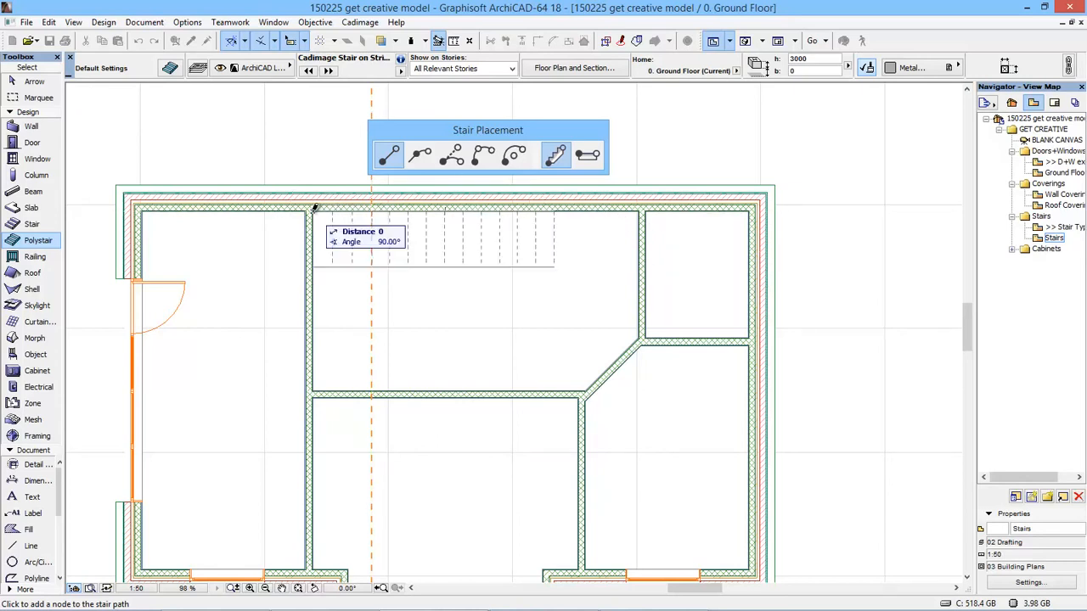
pyautogui.click(313, 209)
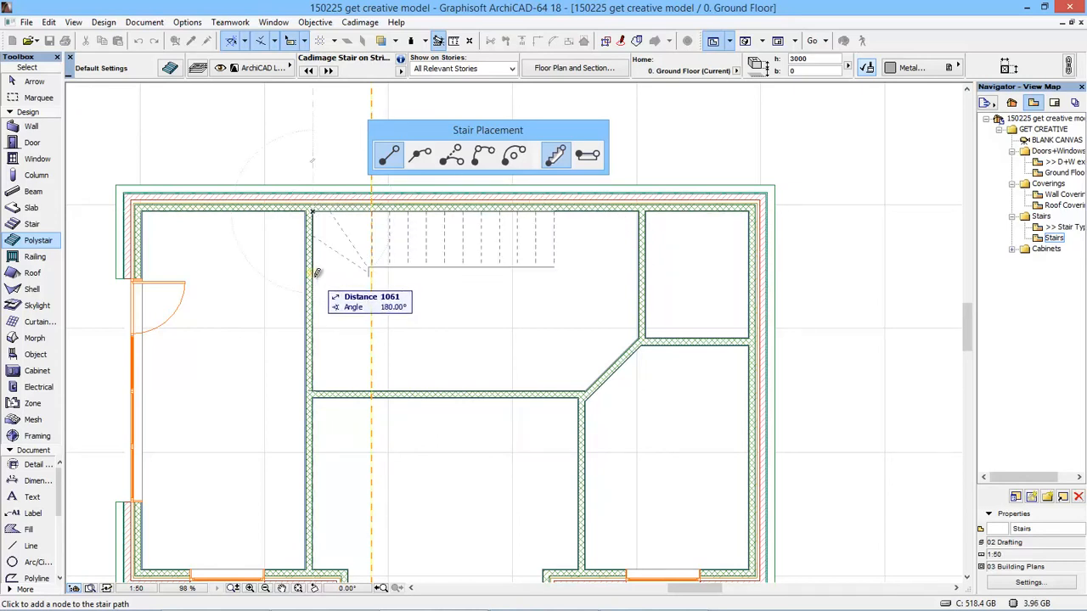
pyautogui.click(314, 271)
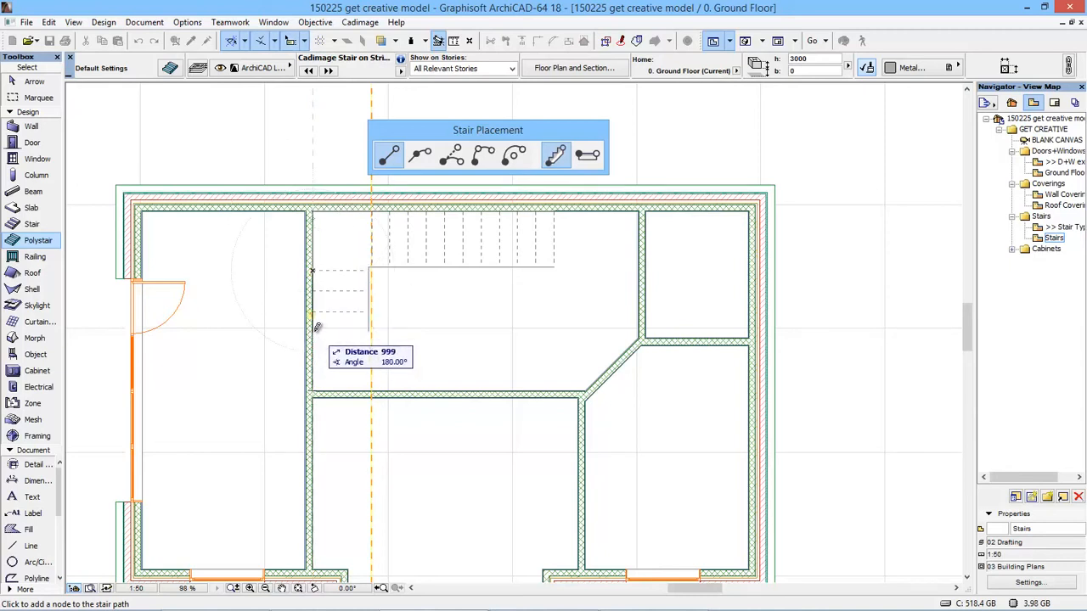
pyautogui.click(316, 329)
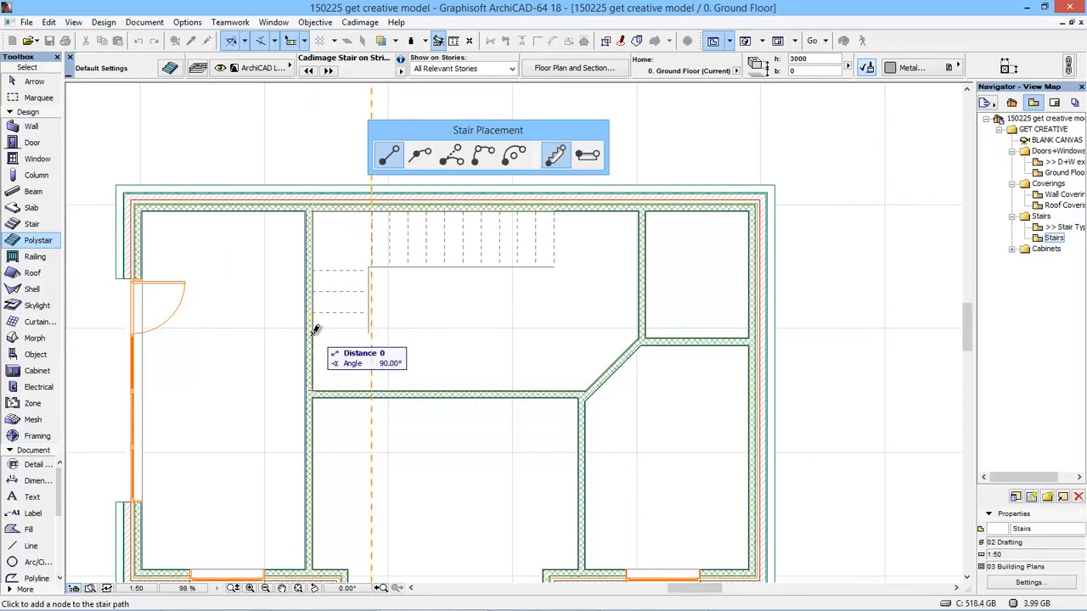
pyautogui.click(316, 330)
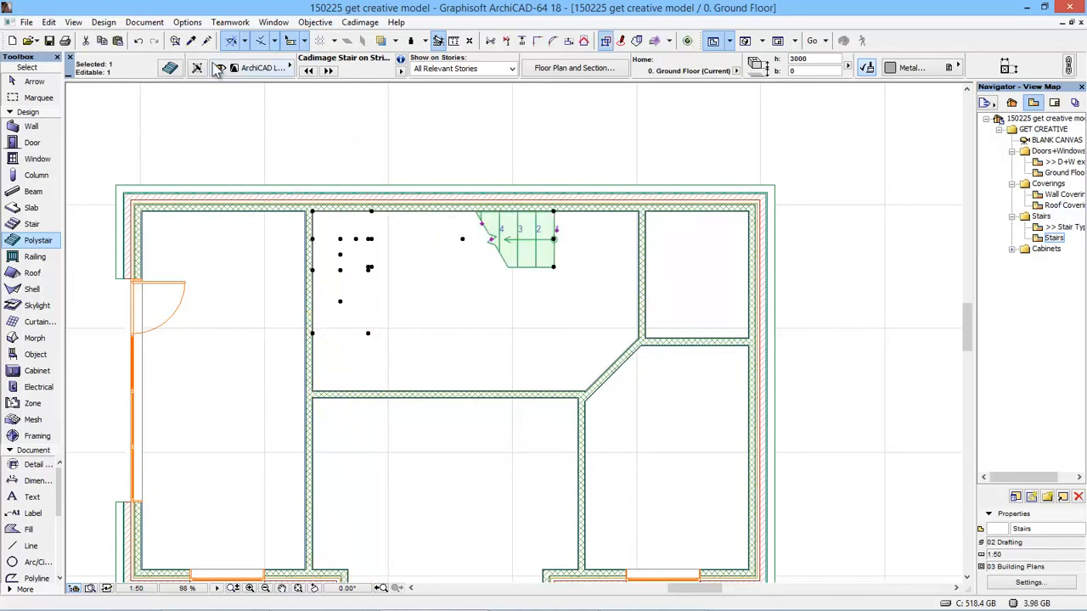
# Set the placed stair's symbol structure to include the dashed part beyond the break line, and move the break near the start of the winders.
pyautogui.click(171, 67)
pyautogui.click(757, 396)
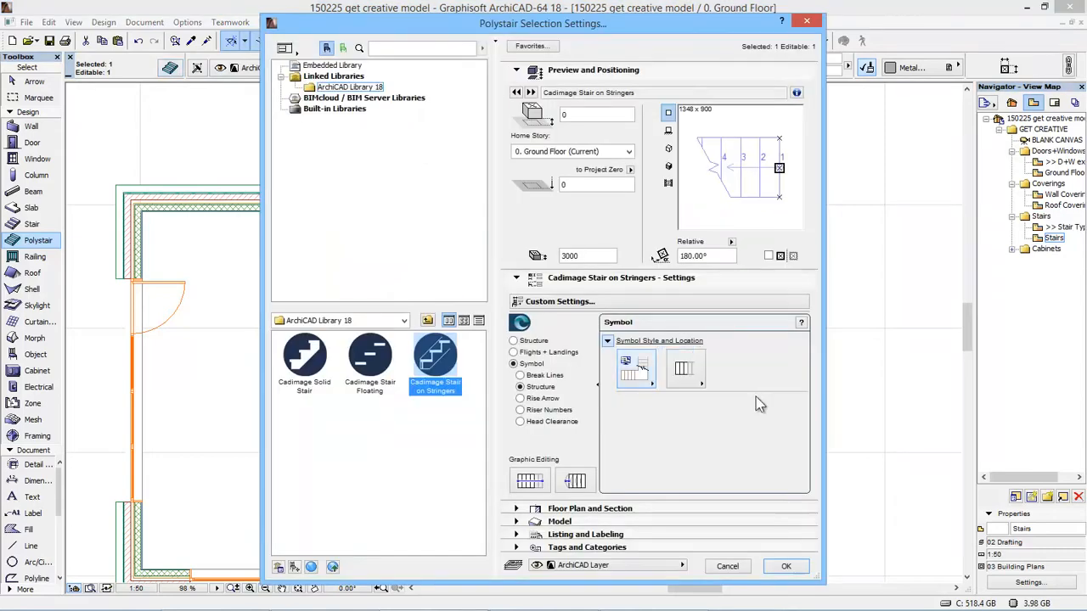
pyautogui.click(788, 565)
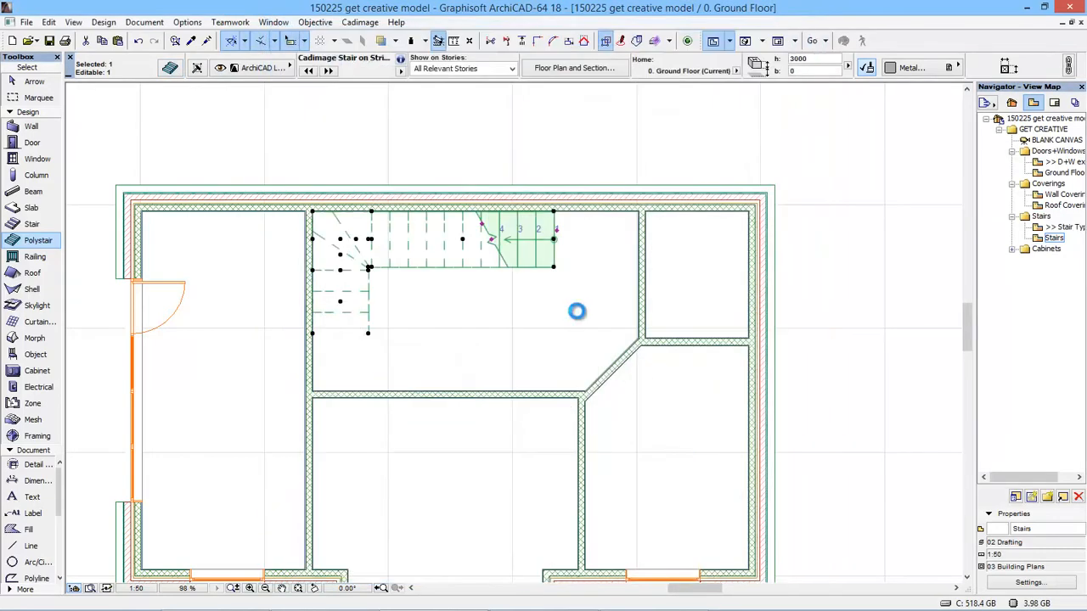
pyautogui.click(492, 239)
pyautogui.click(371, 238)
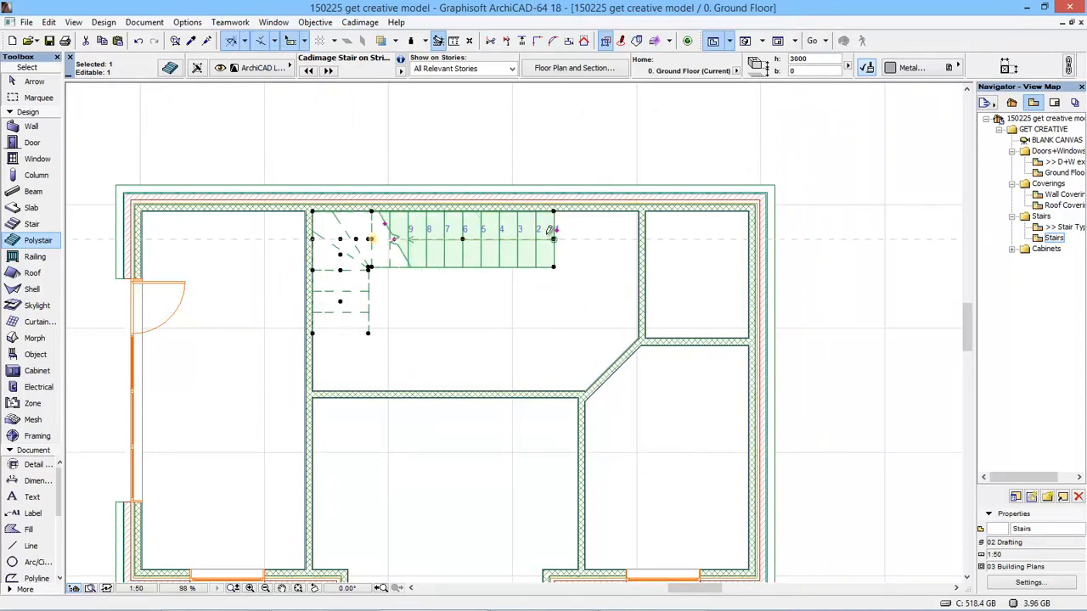
pyautogui.press('Escape')
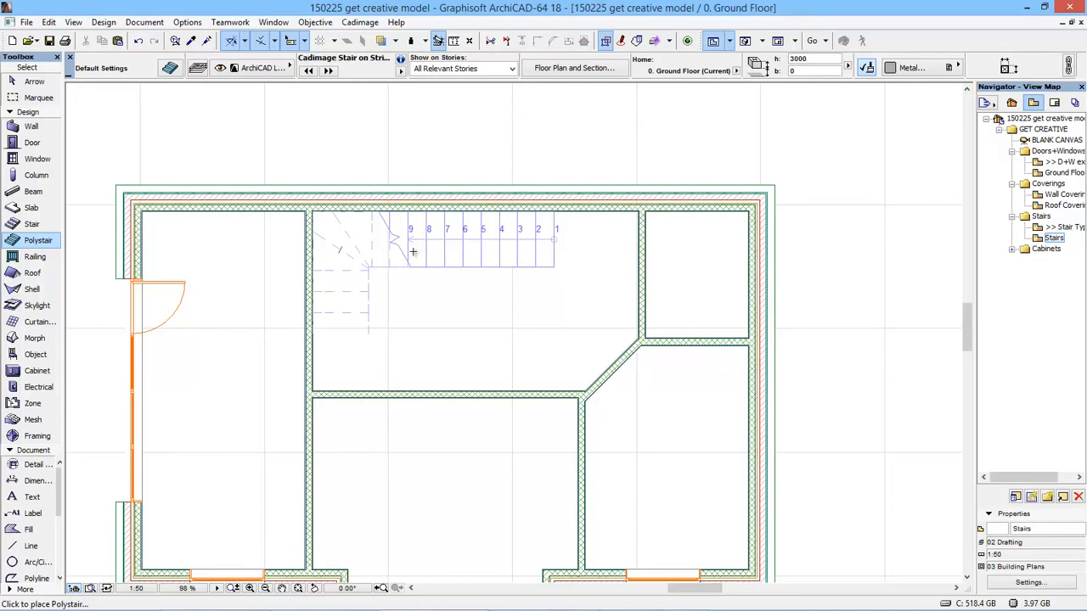
# In an empty plan area, set the Polystair defaults to a double break line with the anchor at the middle of the first riser.
pyautogui.scroll(10, 413, 251)
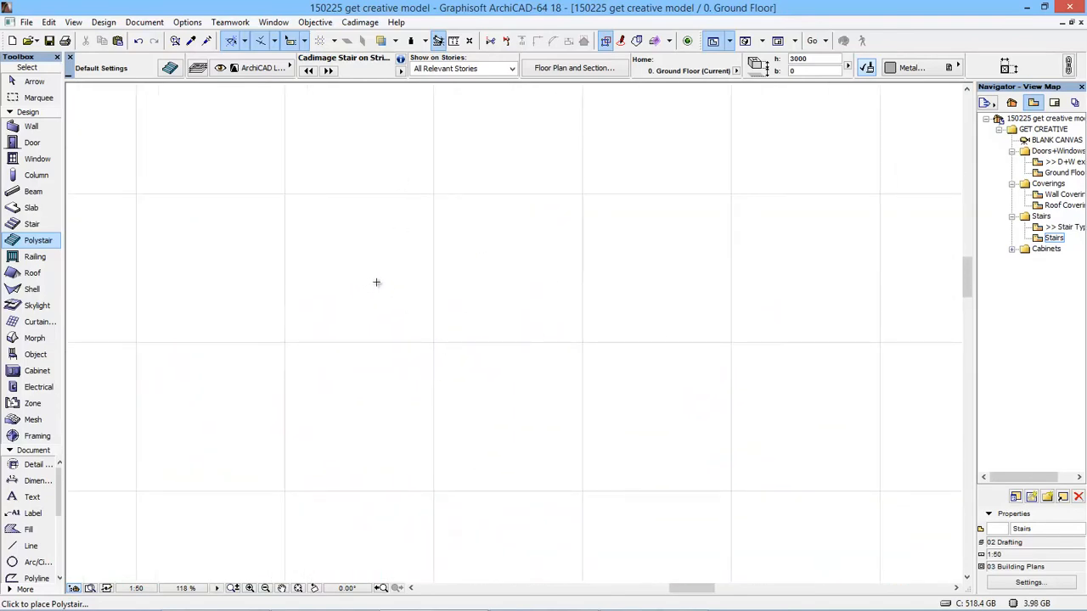
pyautogui.hotkey('ctrl', 't')
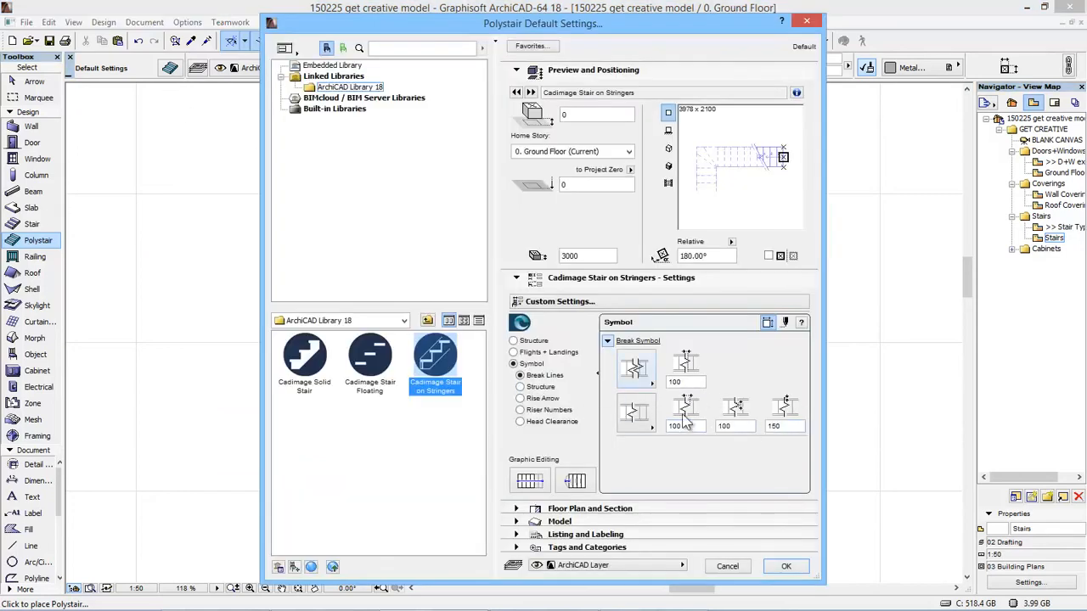
pyautogui.press('Return')
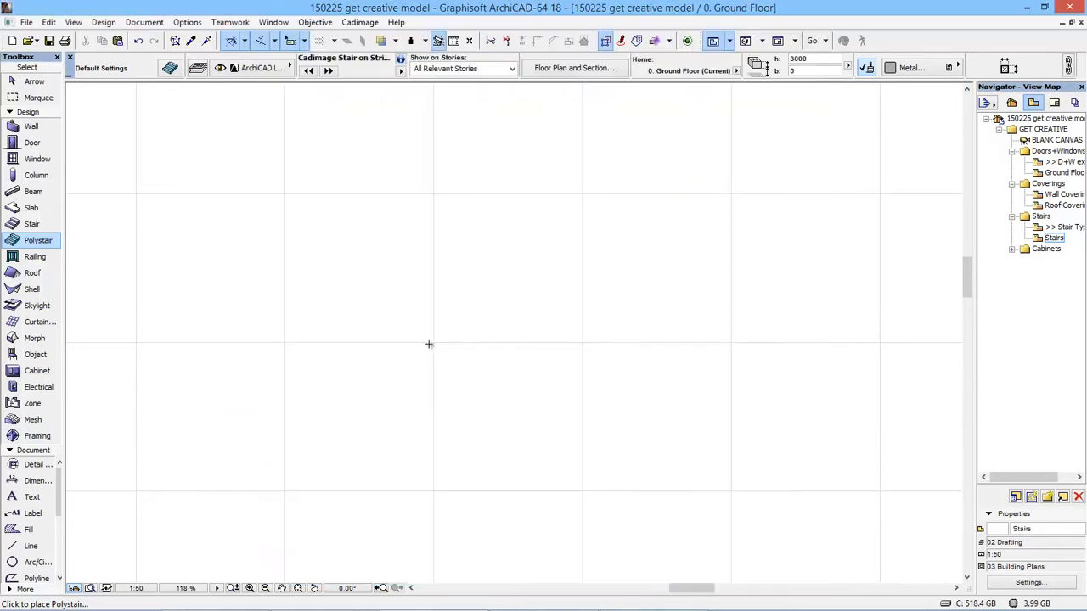
# Start a stair in the empty area with a straight flight, a quarter-turn landing and a perpendicular second flight.
pyautogui.click(629, 253)
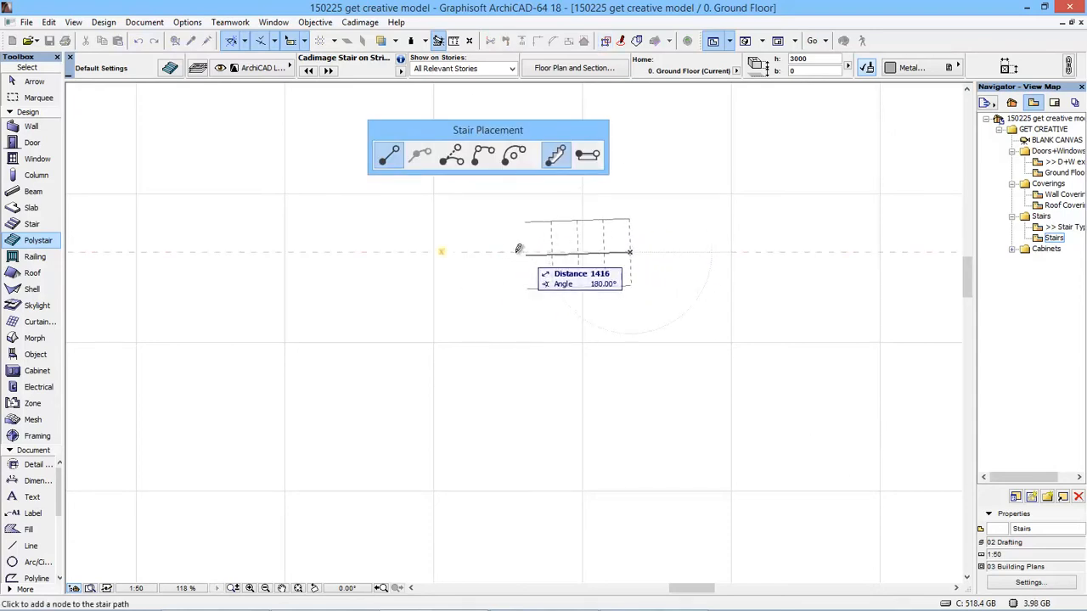
pyautogui.click(587, 156)
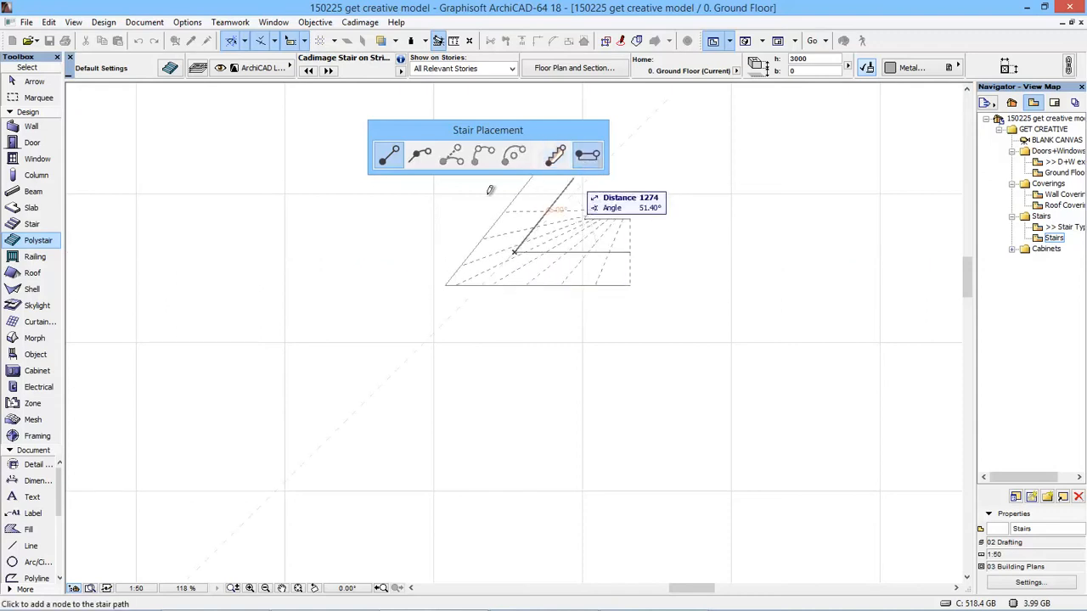
pyautogui.click(450, 252)
pyautogui.click(451, 303)
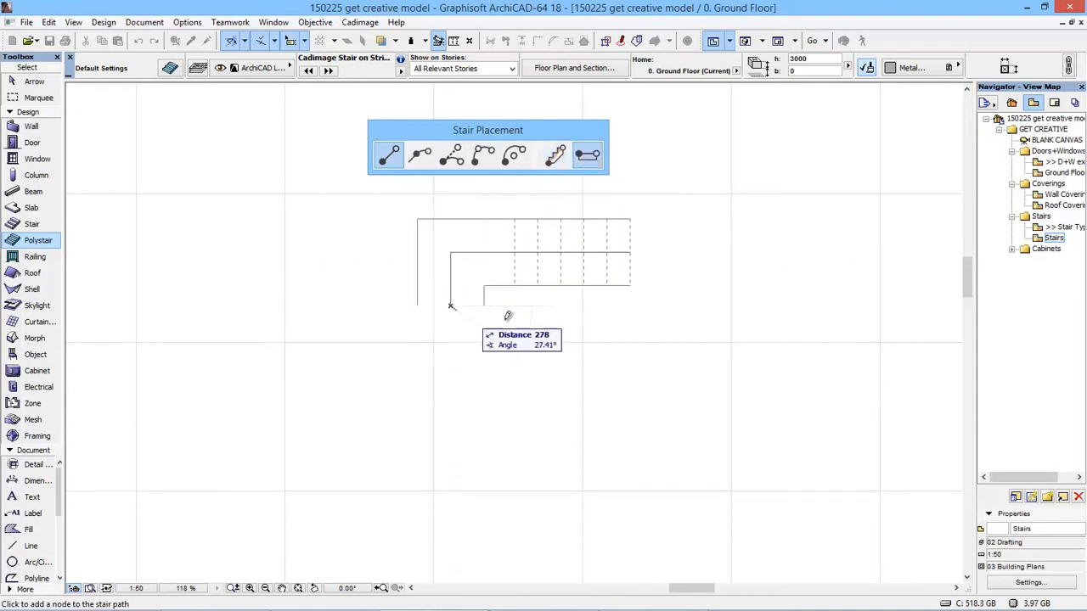
pyautogui.click(556, 156)
pyautogui.click(481, 405)
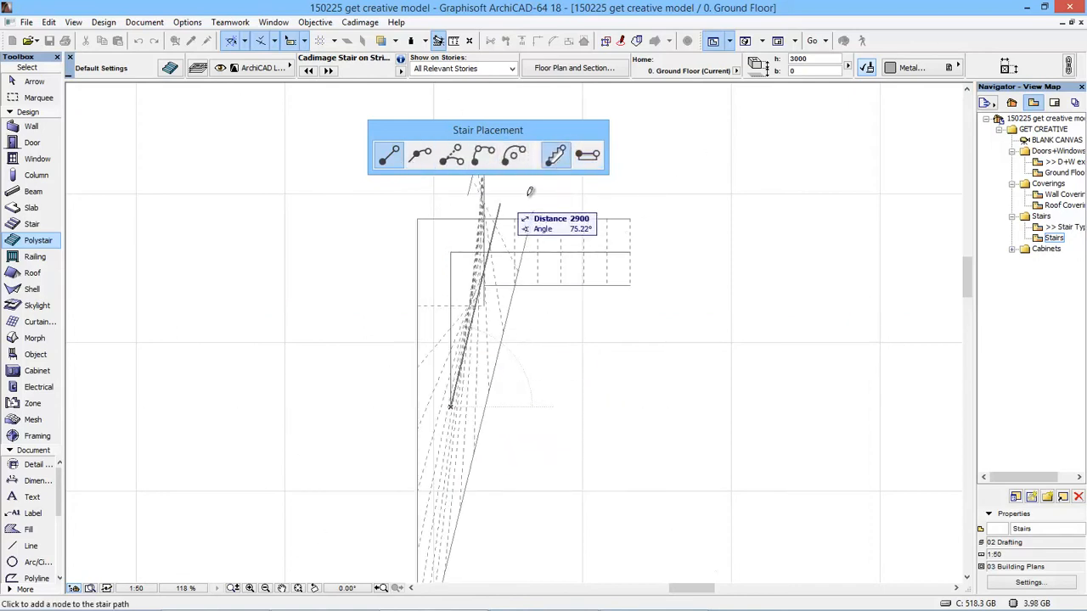
# Complete the U-shaped stair with a second corner landing and a final straight flight, and move its break line into the middle flight.
pyautogui.click(586, 155)
pyautogui.click(478, 485)
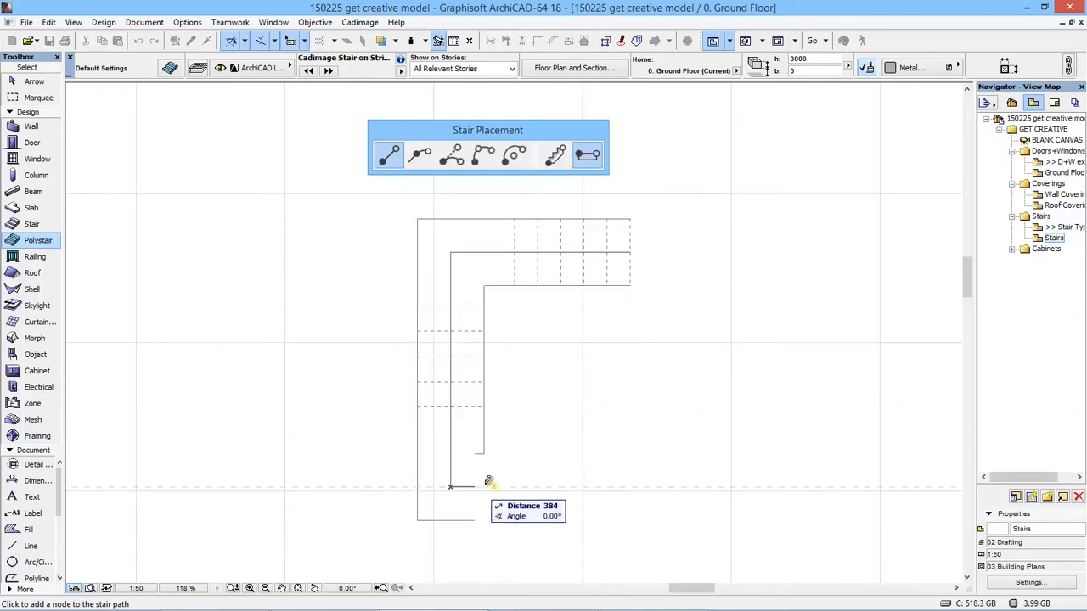
pyautogui.click(493, 485)
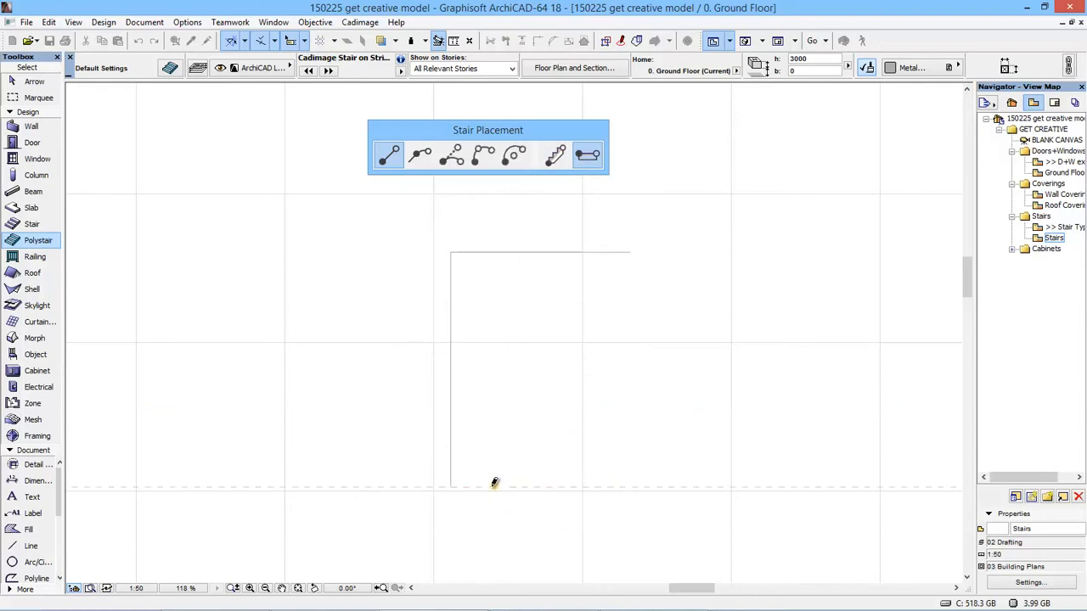
pyautogui.click(556, 155)
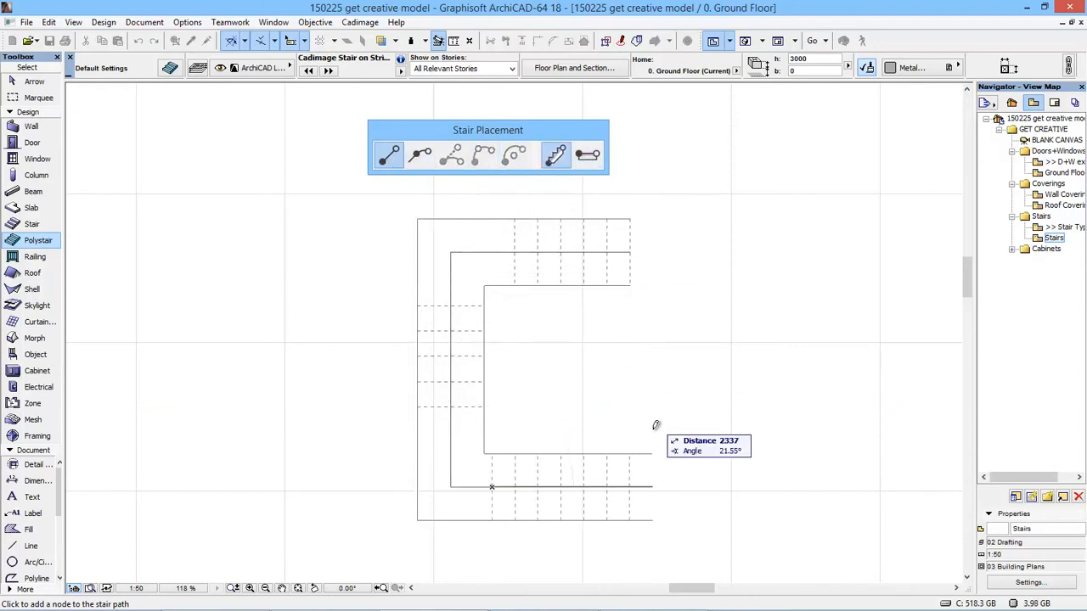
pyautogui.click(577, 485)
pyautogui.click(577, 485)
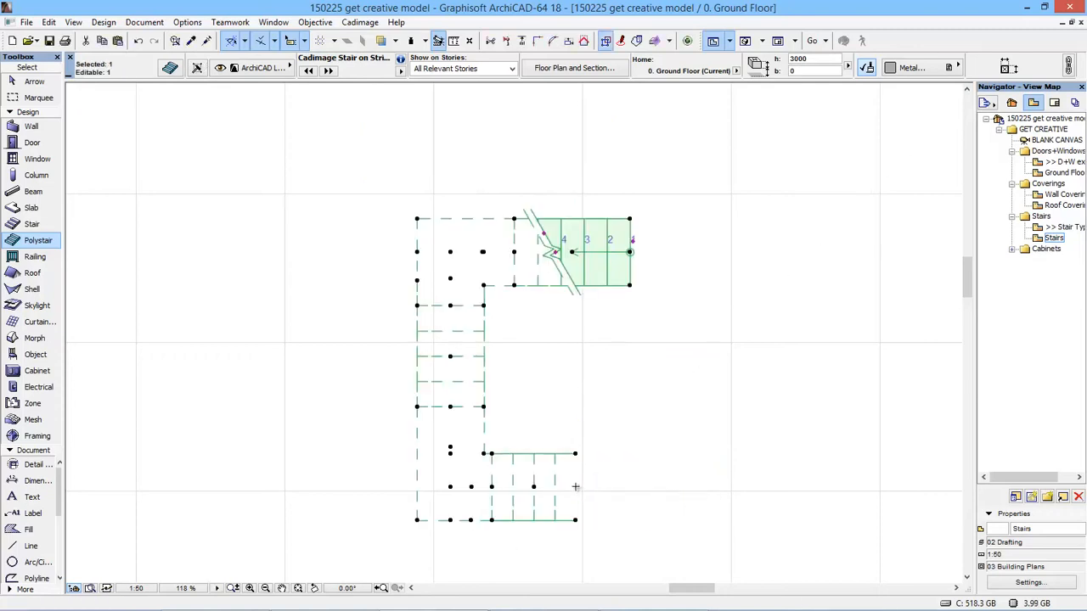
pyautogui.click(556, 250)
pyautogui.click(443, 367)
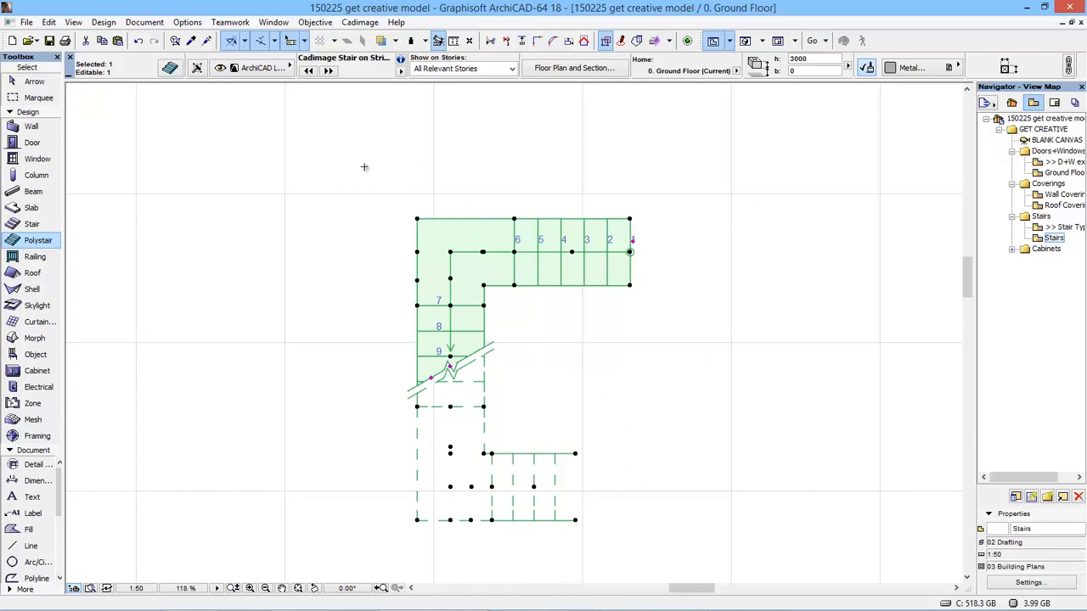
# Place an S-curved stair beside the U-shaped one, starting with a short straight run and continuing in two opposing arcs.
pyautogui.moveTo(436, 185); pyautogui.dragTo(639, 173, button='middle')
pyautogui.click(475, 232)
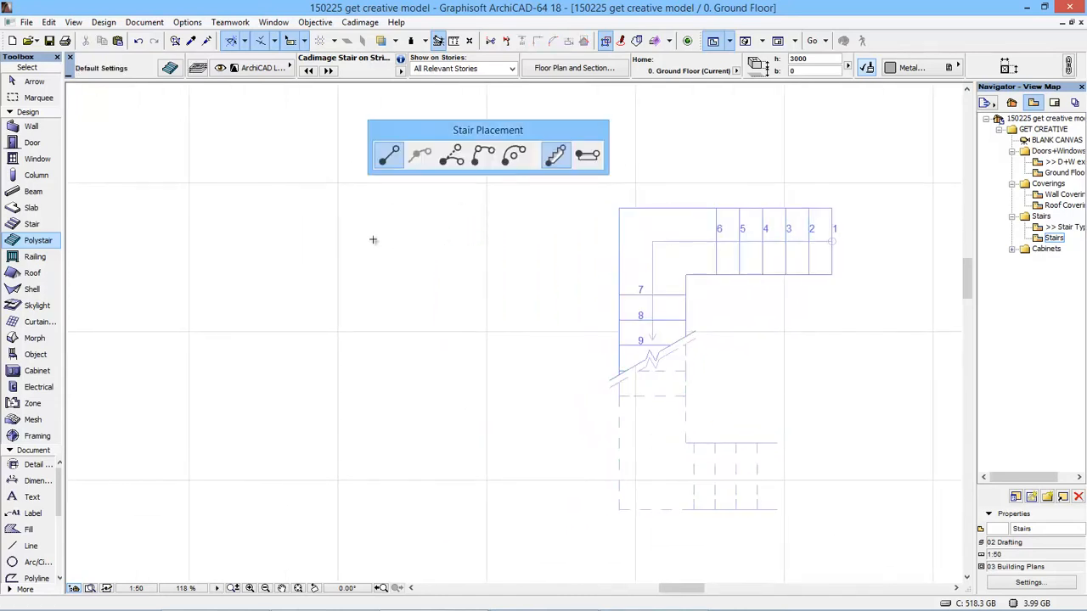
pyautogui.click(402, 232)
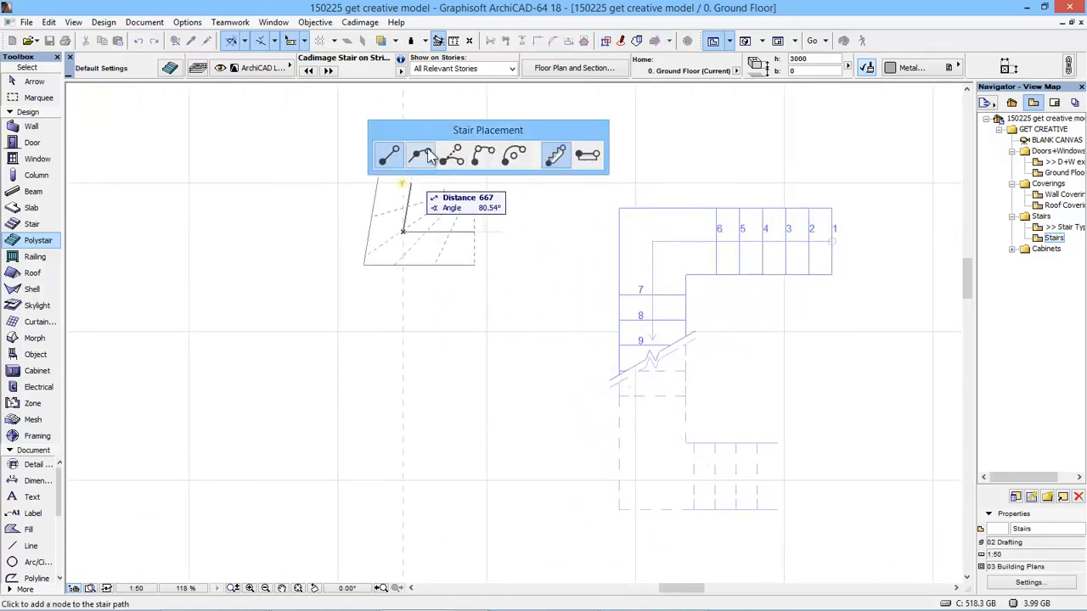
pyautogui.doubleClick(193, 329)
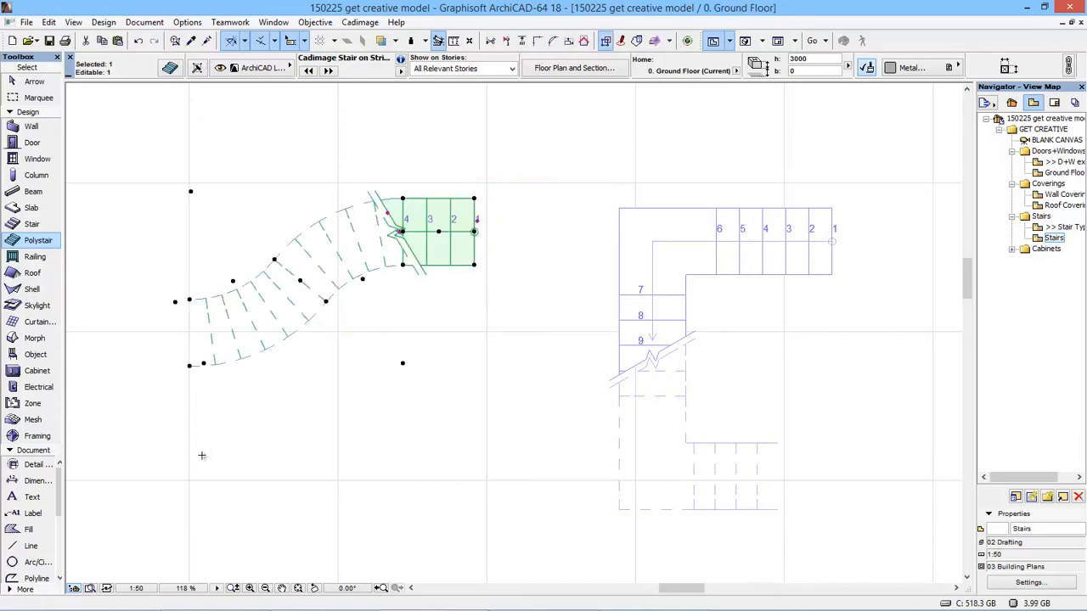
pyautogui.press('Escape')
# Start another stair below the curved one with a straight run, and try a zigzag continuation before removing the angled nodes.
pyautogui.click(232, 465)
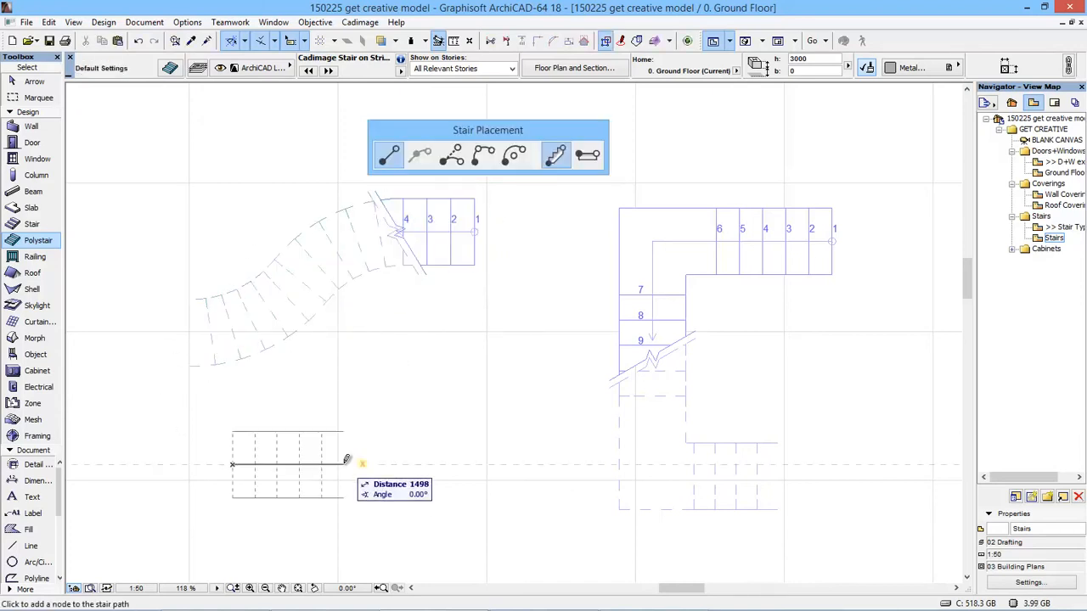
pyautogui.click(430, 434)
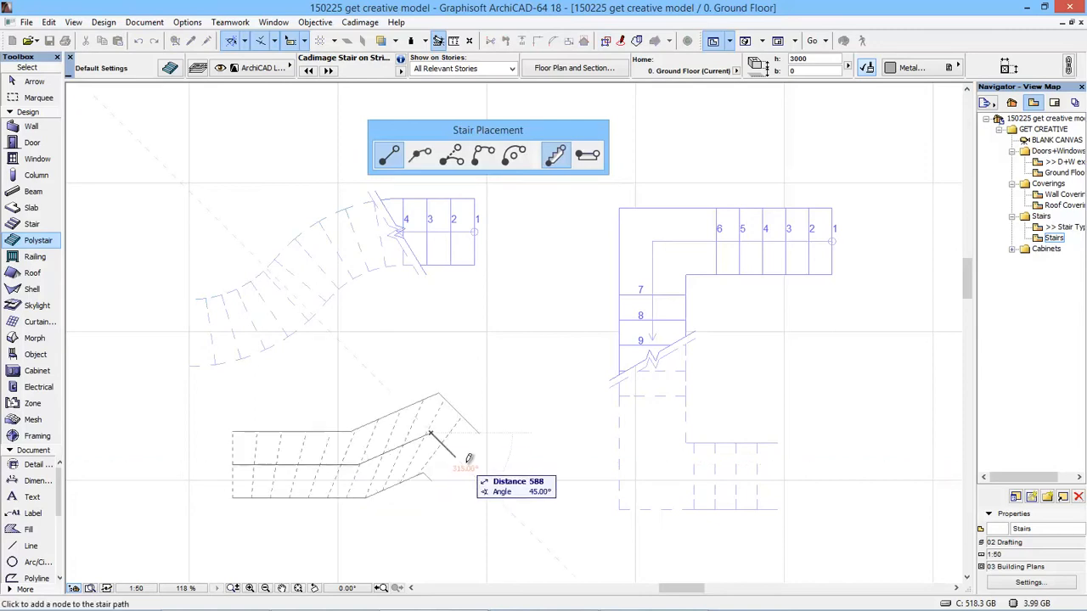
pyautogui.click(466, 464)
pyautogui.click(521, 410)
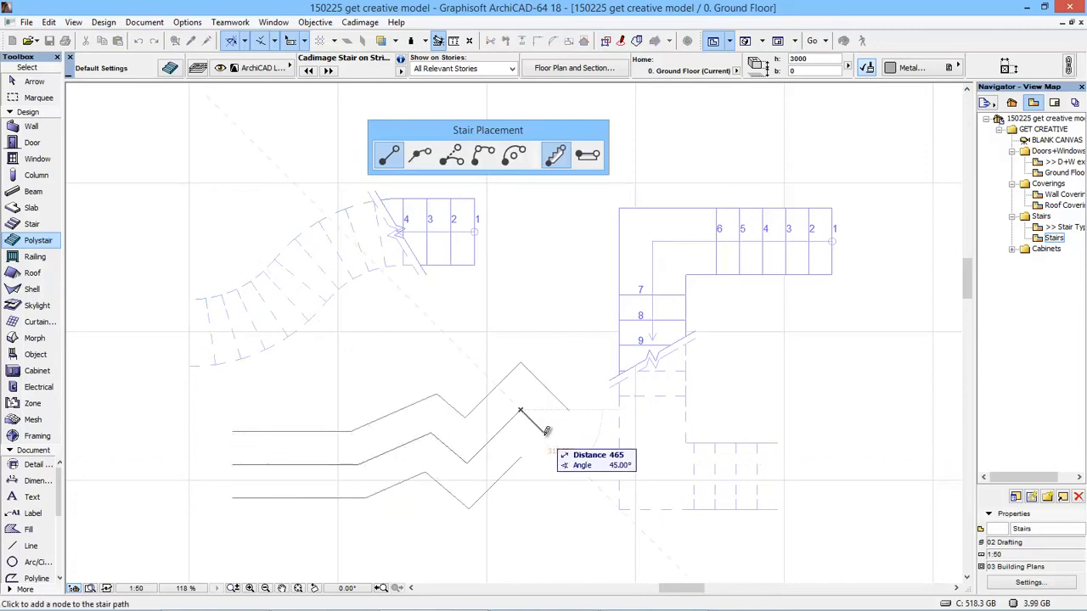
pyautogui.press('BackSpace')
pyautogui.press('BackSpace')
pyautogui.press('BackSpace')
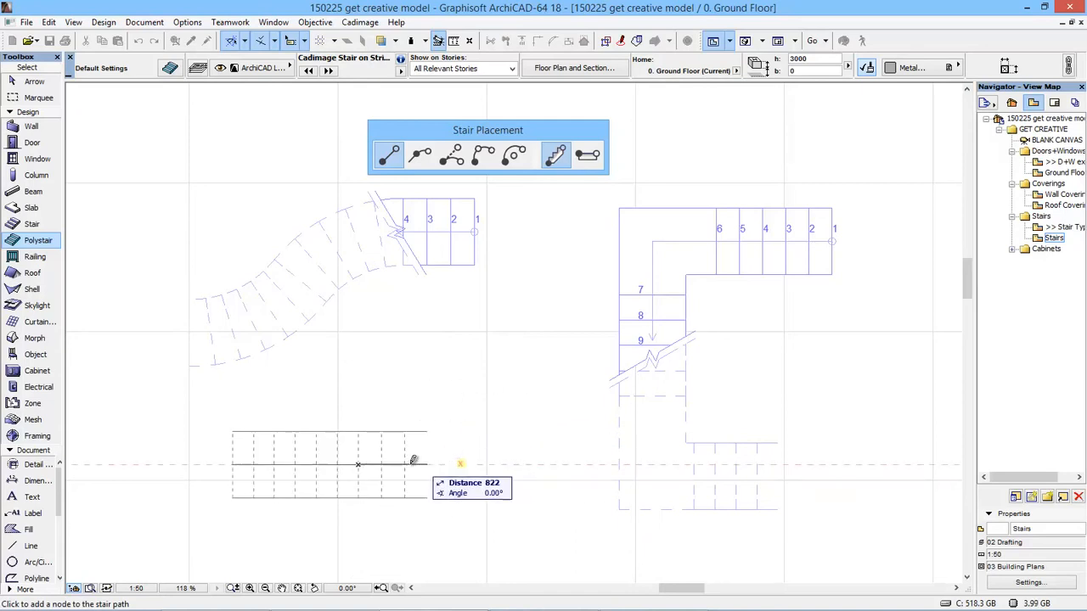
# Extend the straight run, turn it up 90°, and finish the stair with a diagonal segment about 930 mm long at about 55°.
pyautogui.click(429, 464)
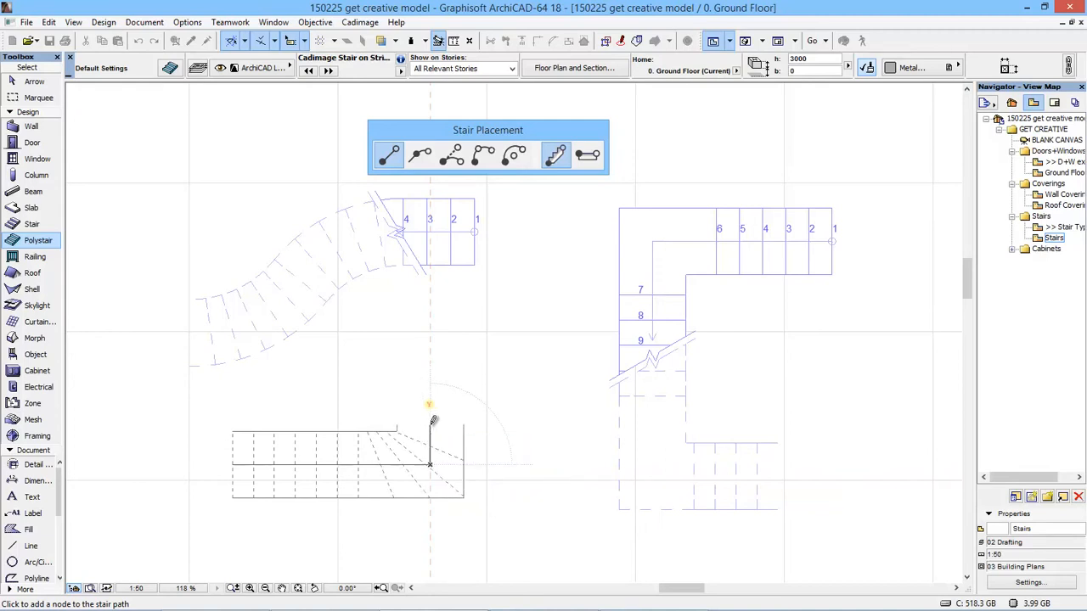
pyautogui.click(429, 425)
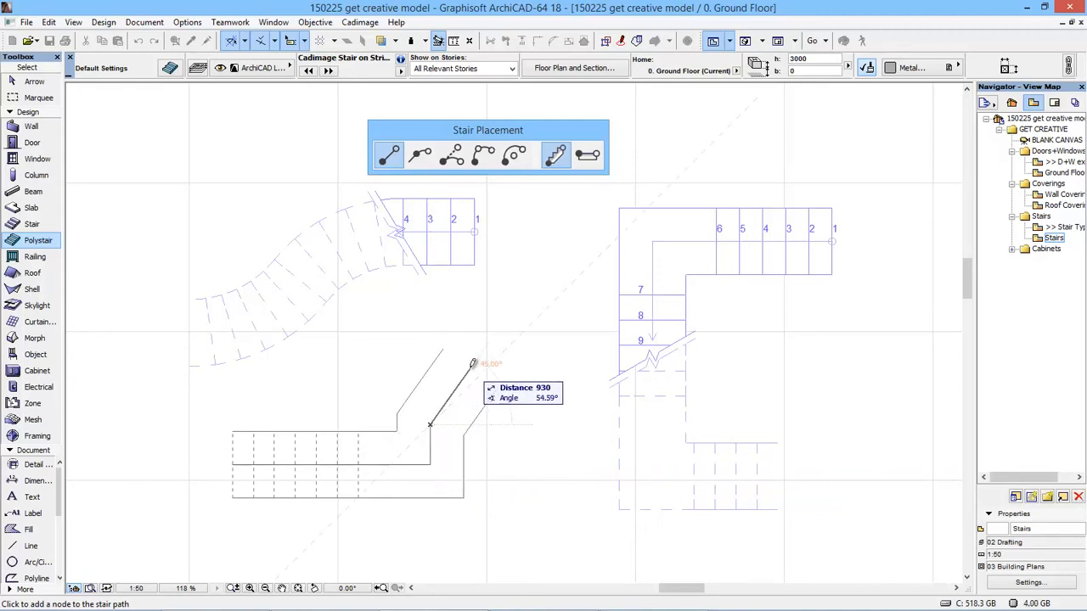
pyautogui.click(473, 363)
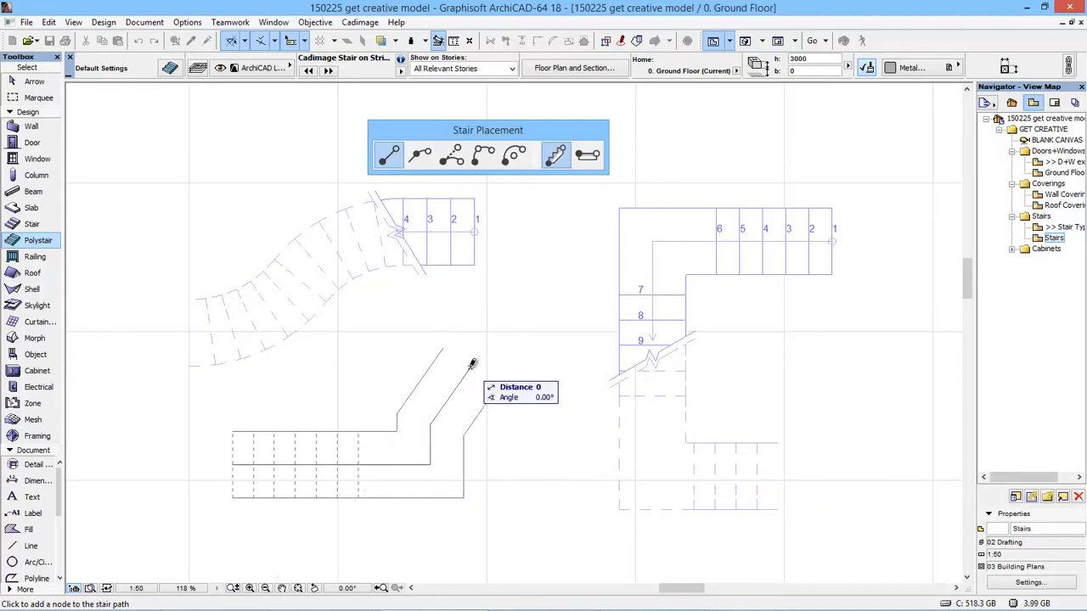
pyautogui.click(473, 363)
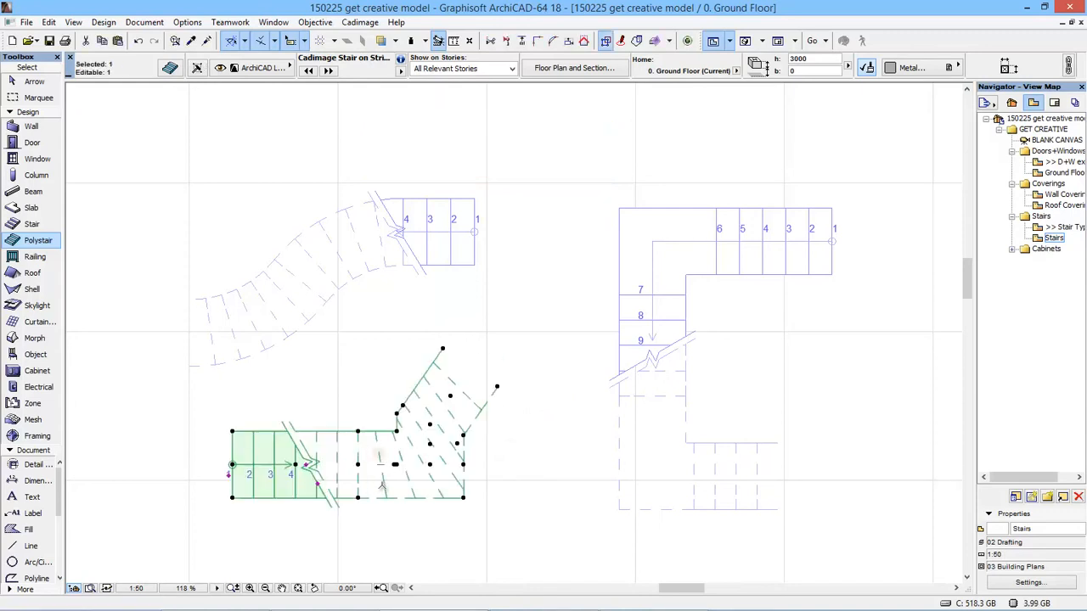
# Undo the S-curved and angled trial stairs drawn beside the U-shaped stair.
pyautogui.hotkey('ctrl', 'z')
pyautogui.hotkey('ctrl', 'z')
pyautogui.moveTo(650, 387); pyautogui.dragTo(535, 341, button='middle')
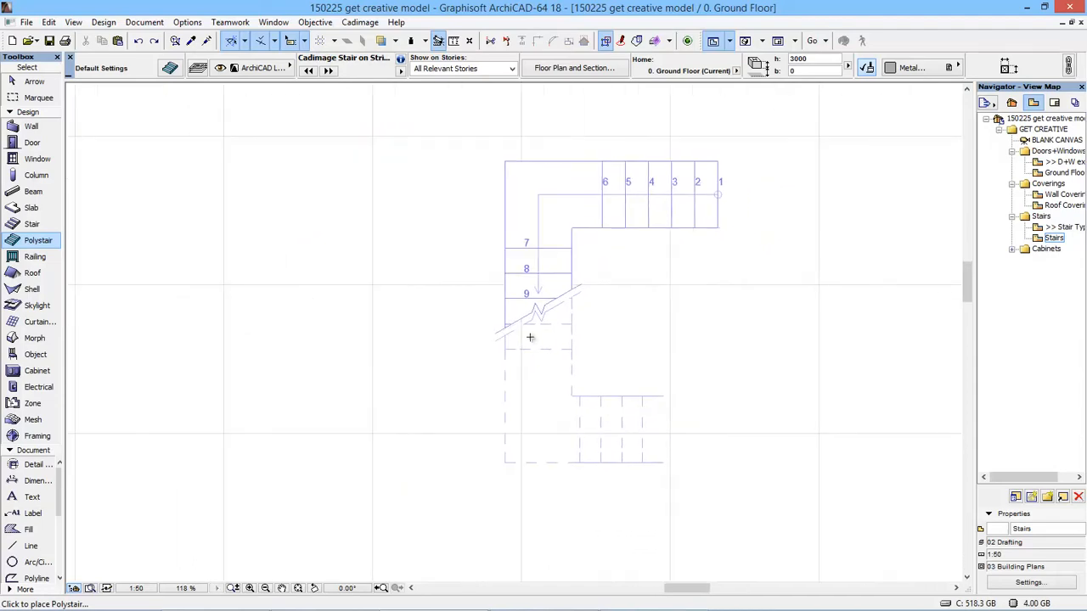
# Enable graphic editing of the legs in the U-shaped stair's settings.
pyautogui.keyDown('shift'); pyautogui.moveTo(543, 335); pyautogui.dragTo(450, 363); pyautogui.keyUp('shift')
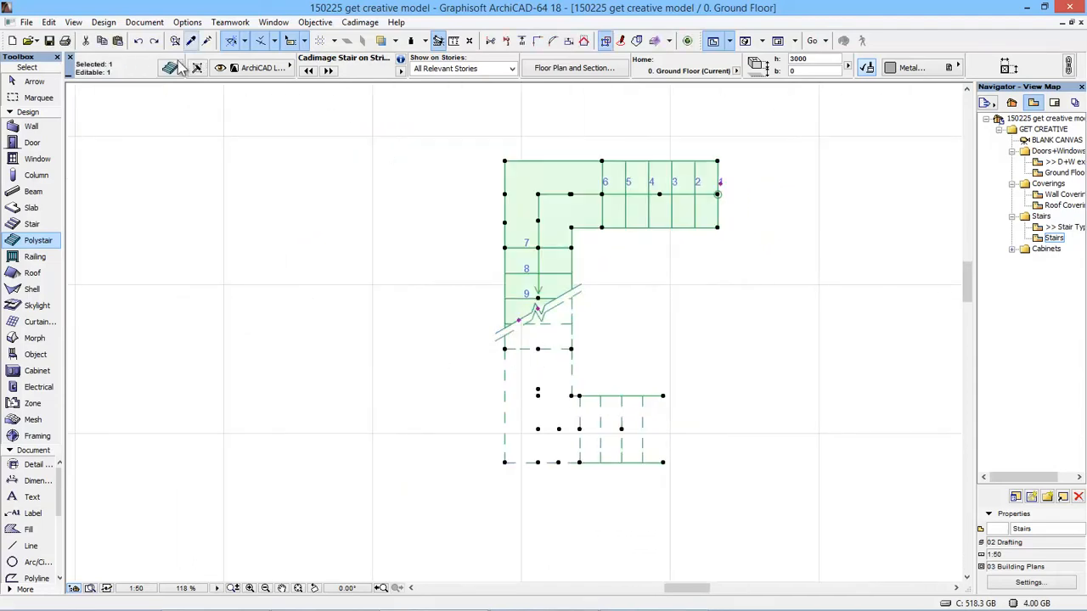
pyautogui.hotkey('ctrl', 't')
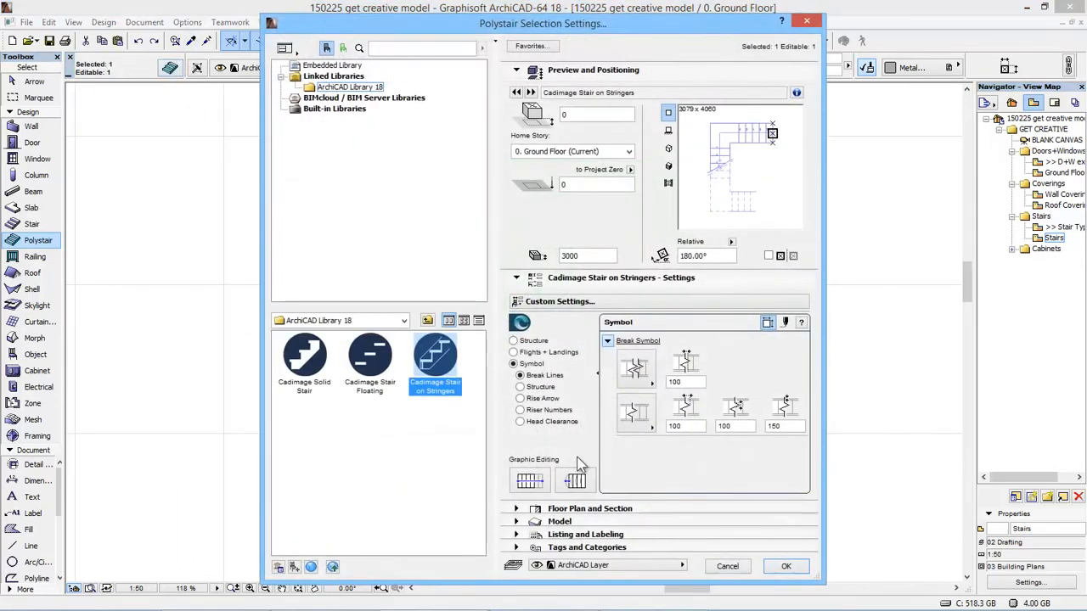
pyautogui.click(529, 482)
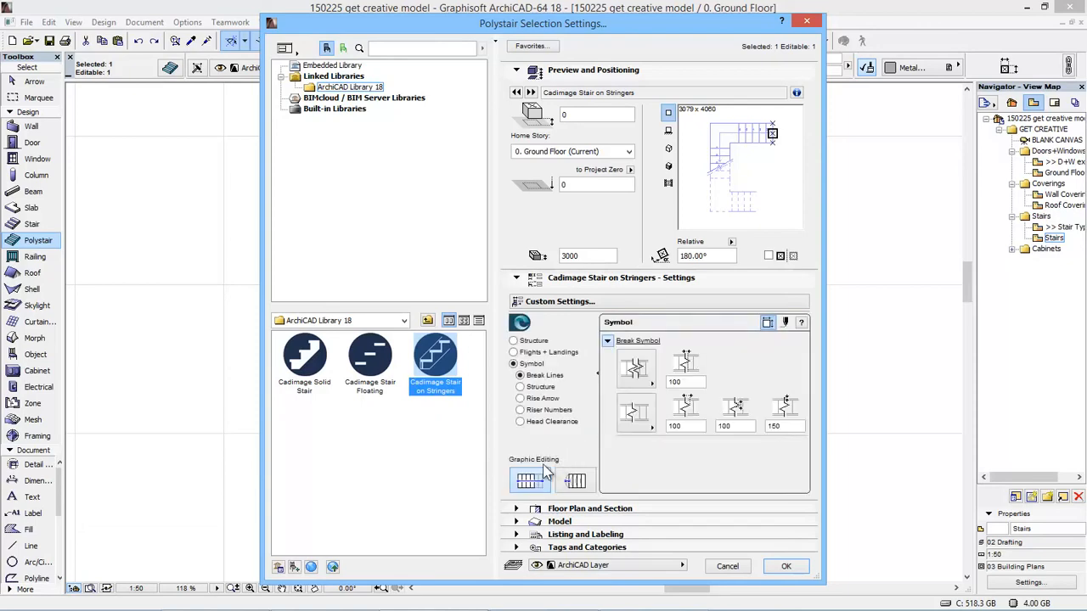
pyautogui.click(787, 567)
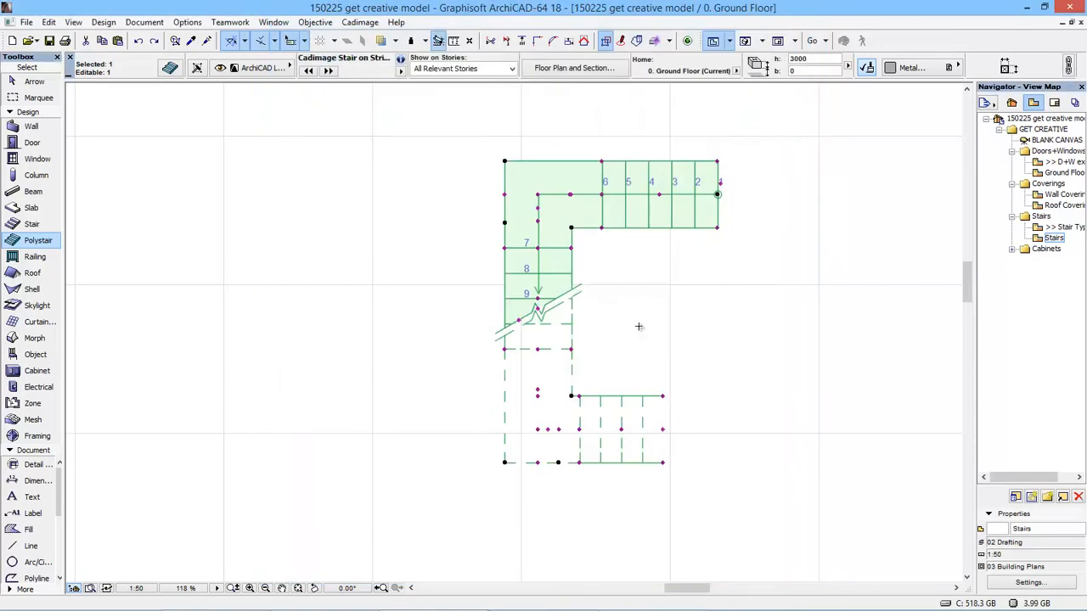
# Lengthen the U-shaped stair's final flight and bend both the final and the first flight into arcs.
pyautogui.click(665, 428)
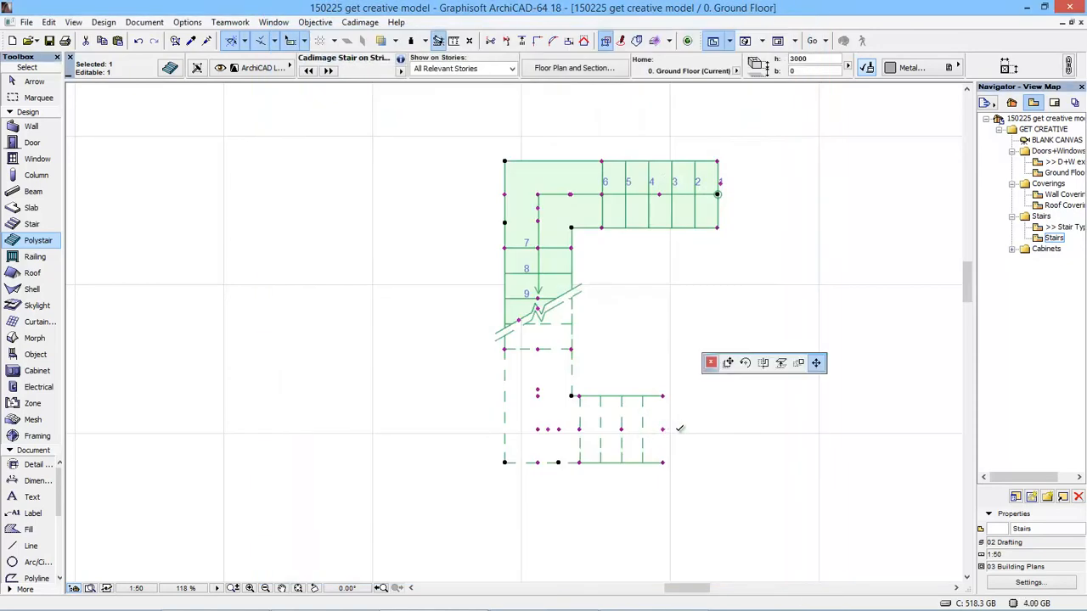
pyautogui.click(743, 429)
pyautogui.click(661, 428)
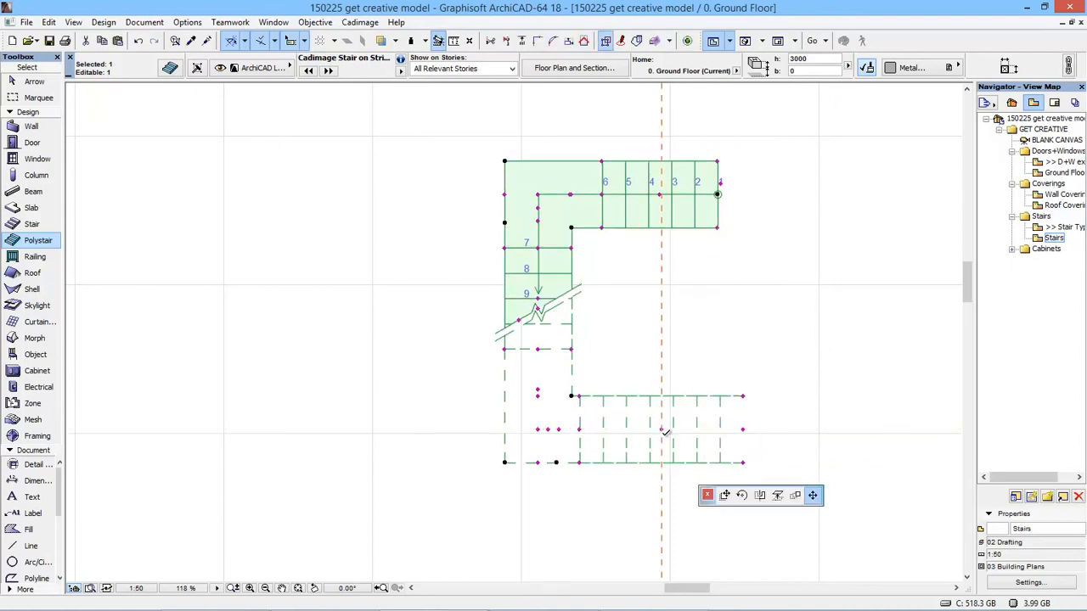
pyautogui.click(671, 442)
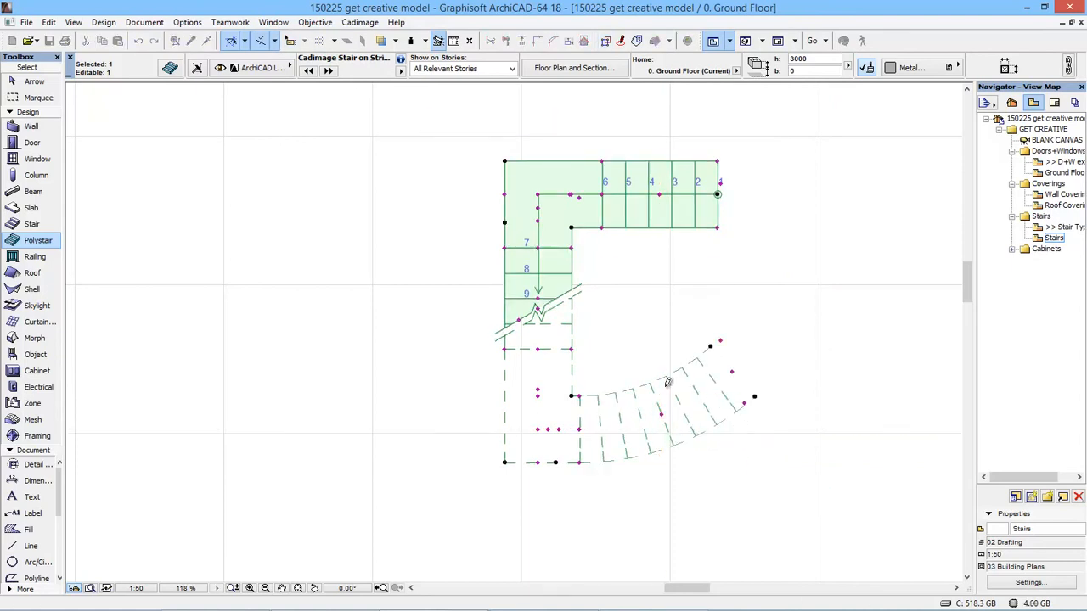
pyautogui.click(661, 194)
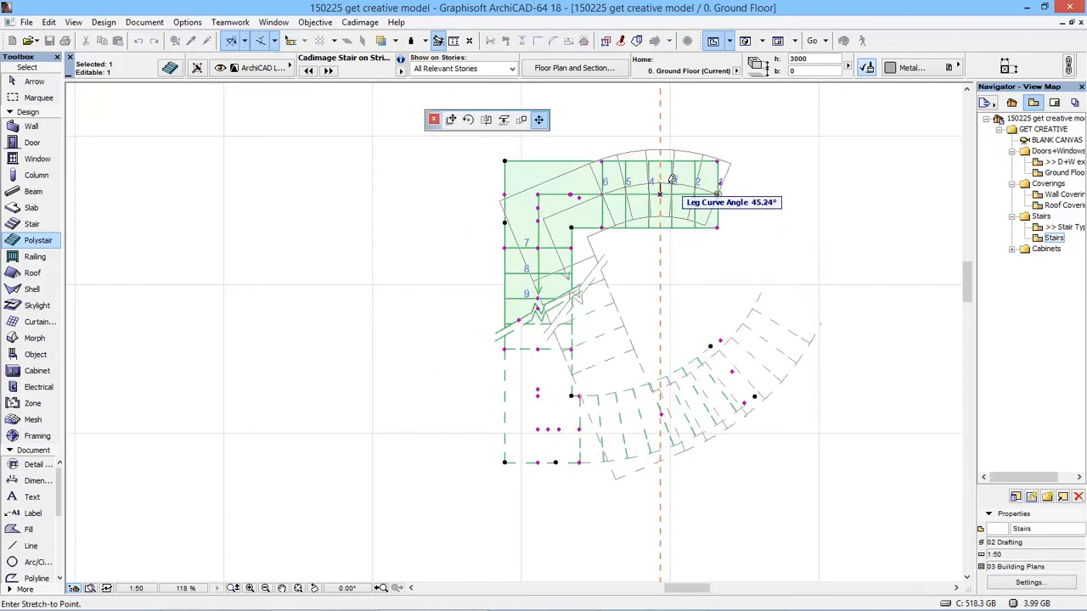
pyautogui.click(671, 180)
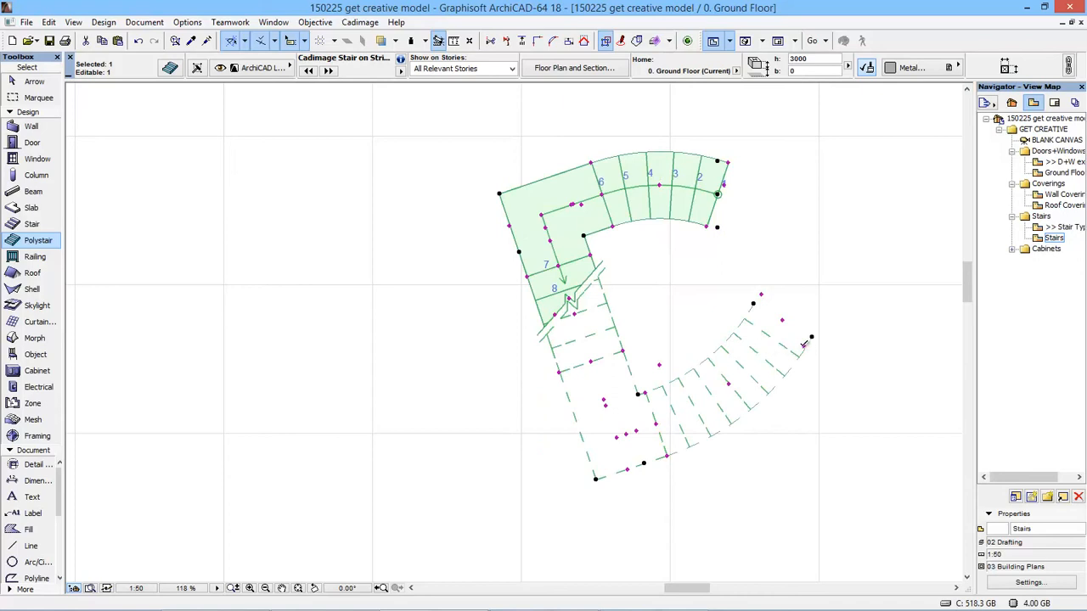
# Flare the end of the final flight on both sides, with a leg width right of the centre line of about 420 mm.
pyautogui.click(804, 344)
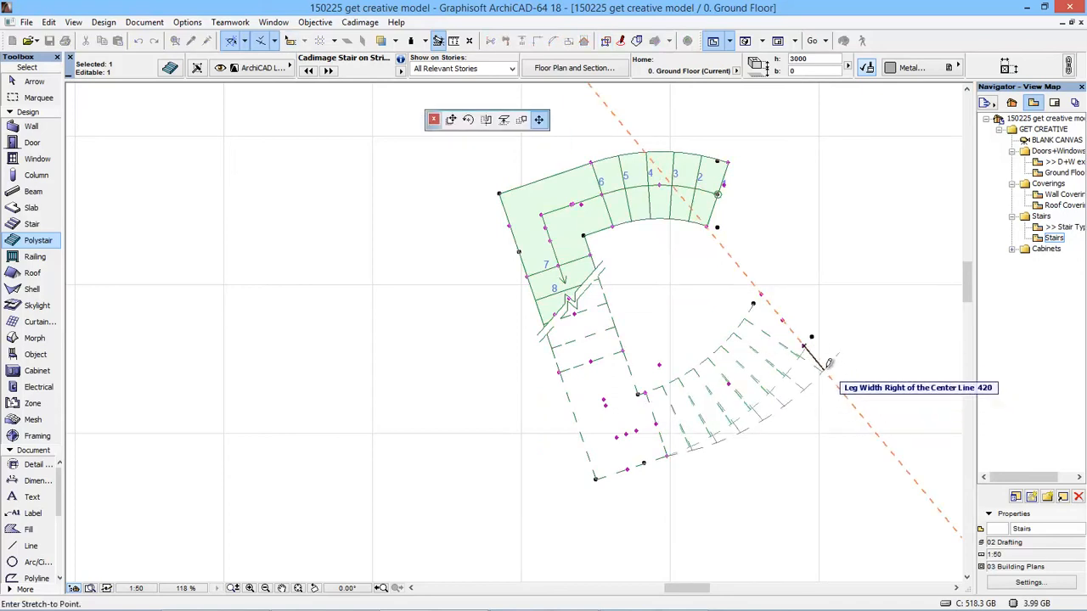
pyautogui.click(829, 364)
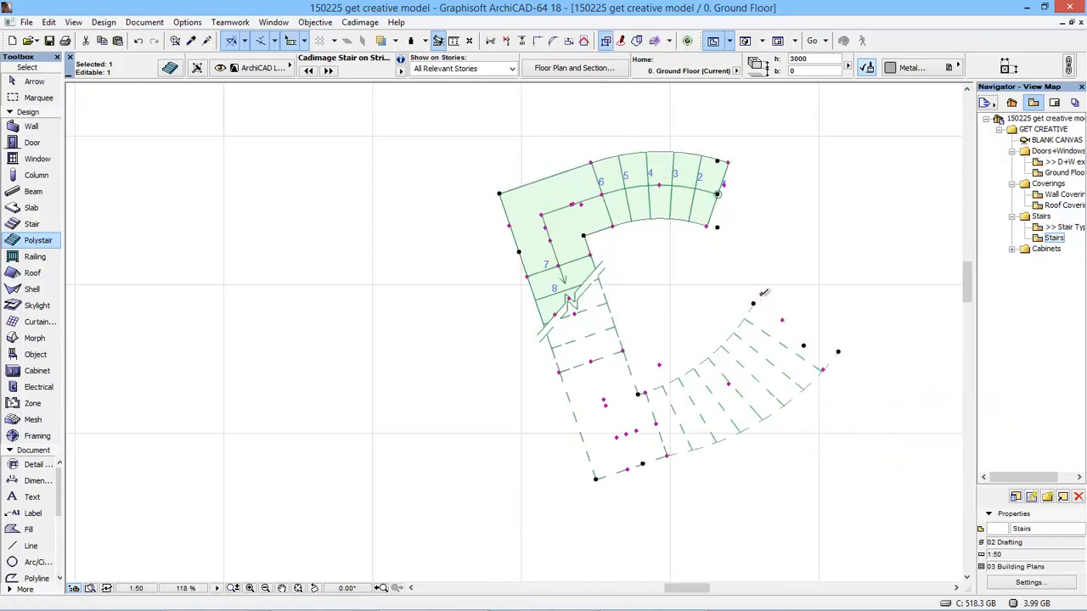
pyautogui.click(753, 301)
pyautogui.click(753, 280)
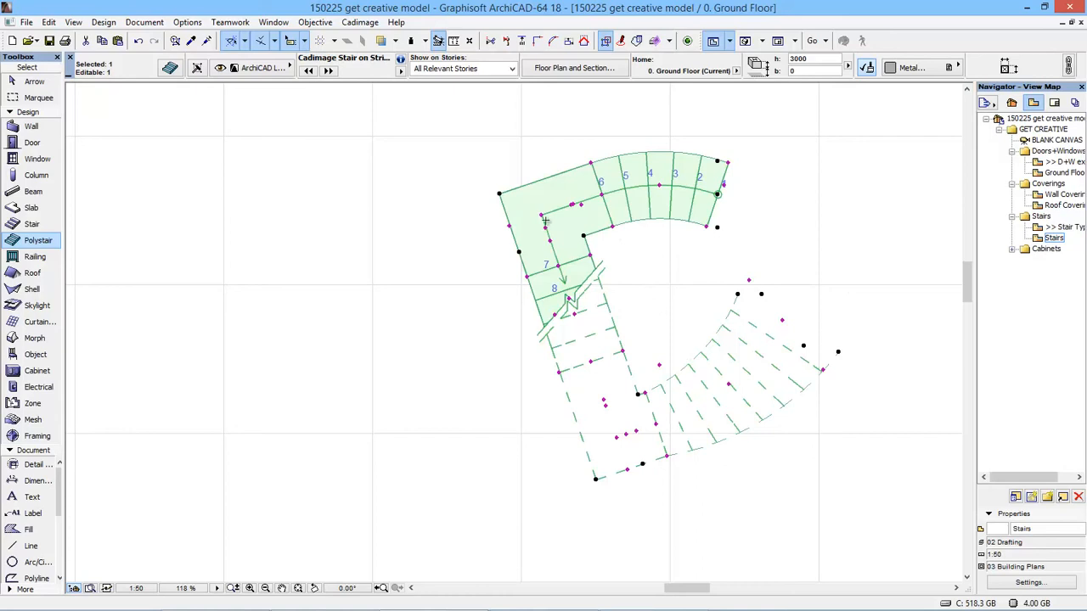
# Shorten the first corner landing on both sides by moving its flight edges closer to the corner.
pyautogui.click(562, 248)
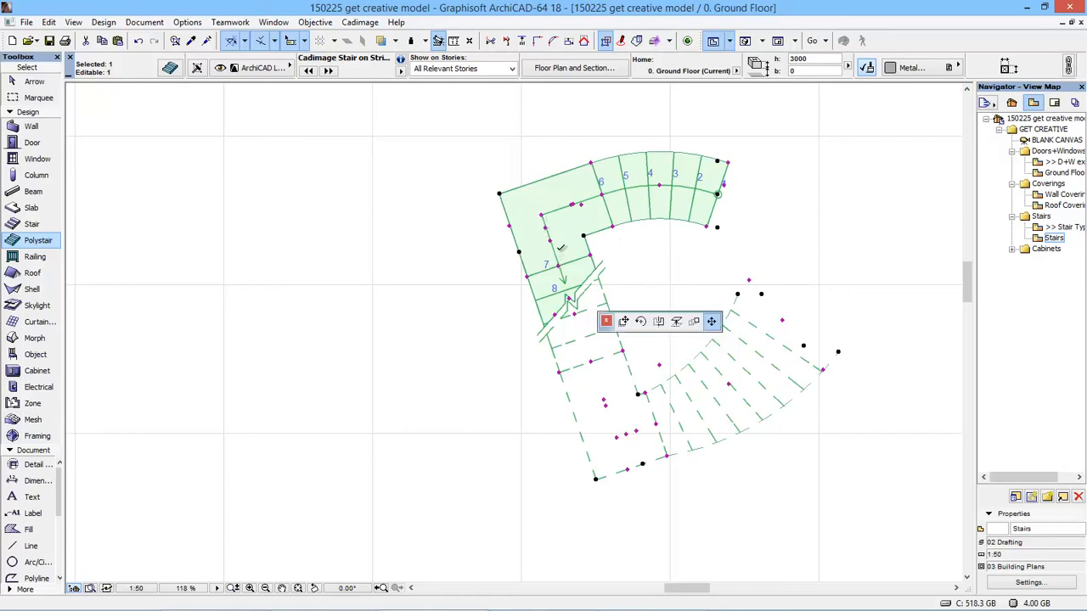
pyautogui.click(557, 233)
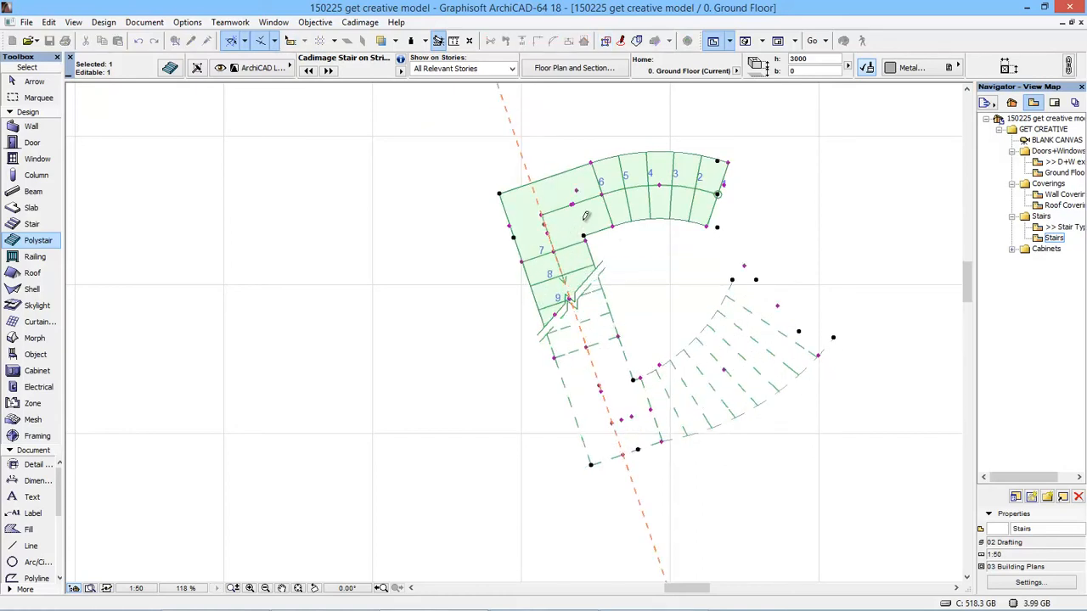
pyautogui.click(577, 202)
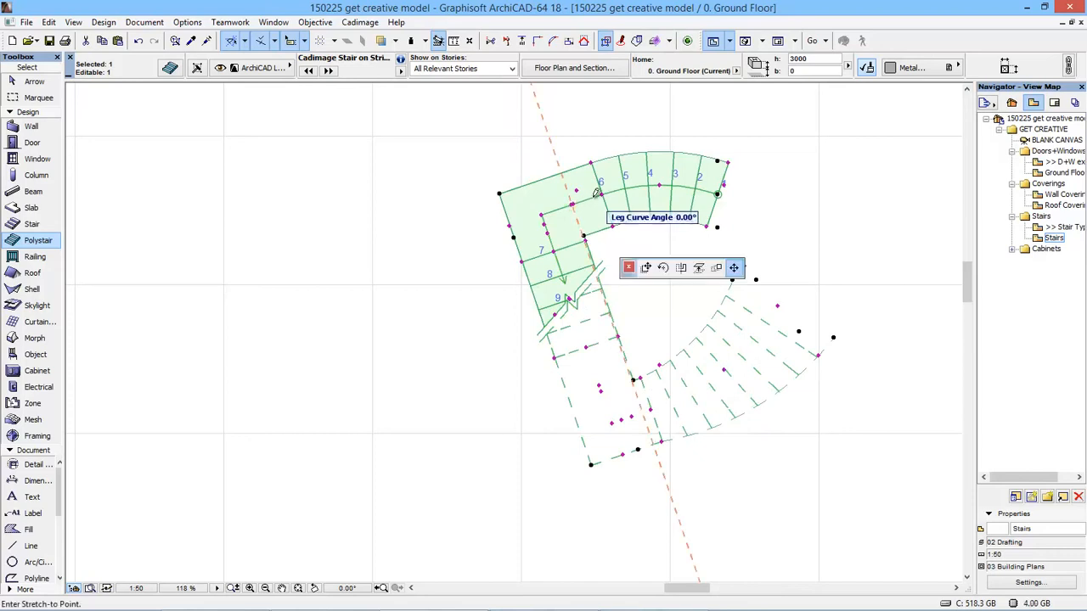
pyautogui.click(580, 196)
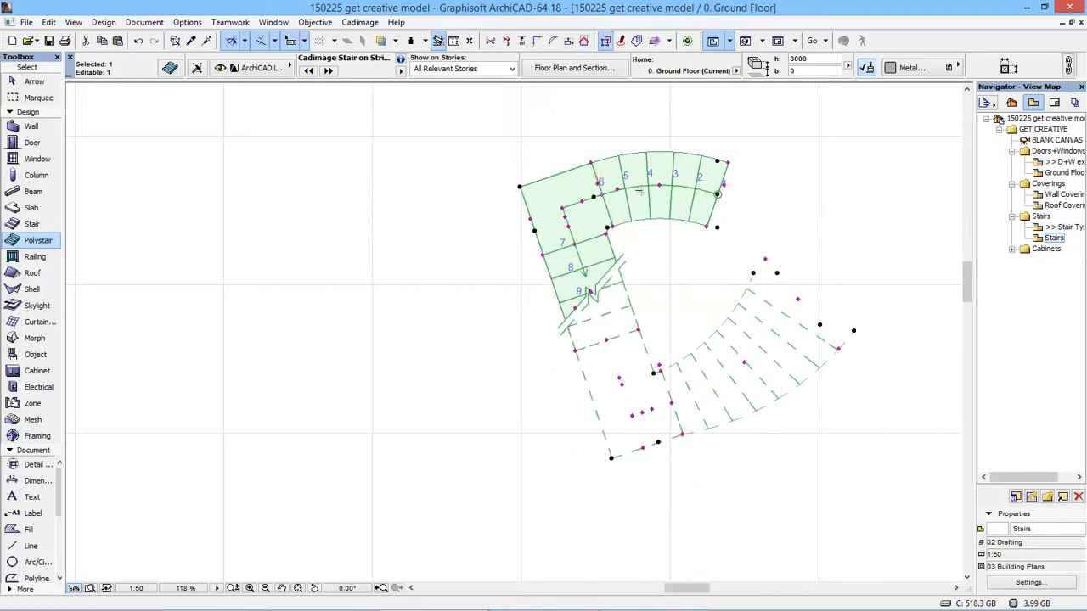
# Enable the second graphic editing option in the stair's settings so that individual treads and edges can be reshaped.
pyautogui.moveTo(681, 277); pyautogui.dragTo(554, 289, button='middle')
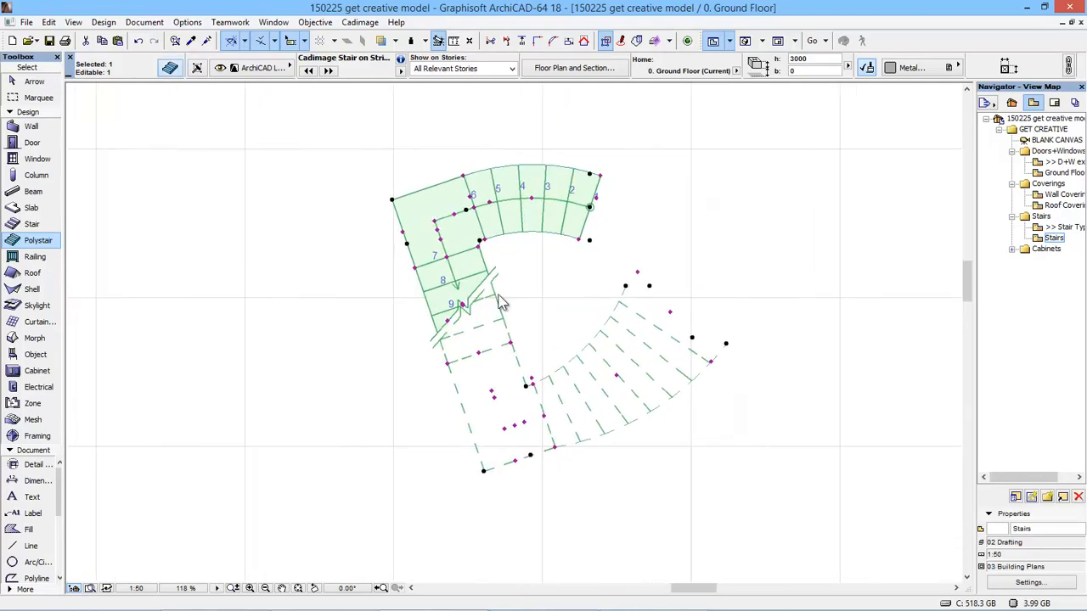
pyautogui.hotkey('ctrl', 't')
pyautogui.click(575, 482)
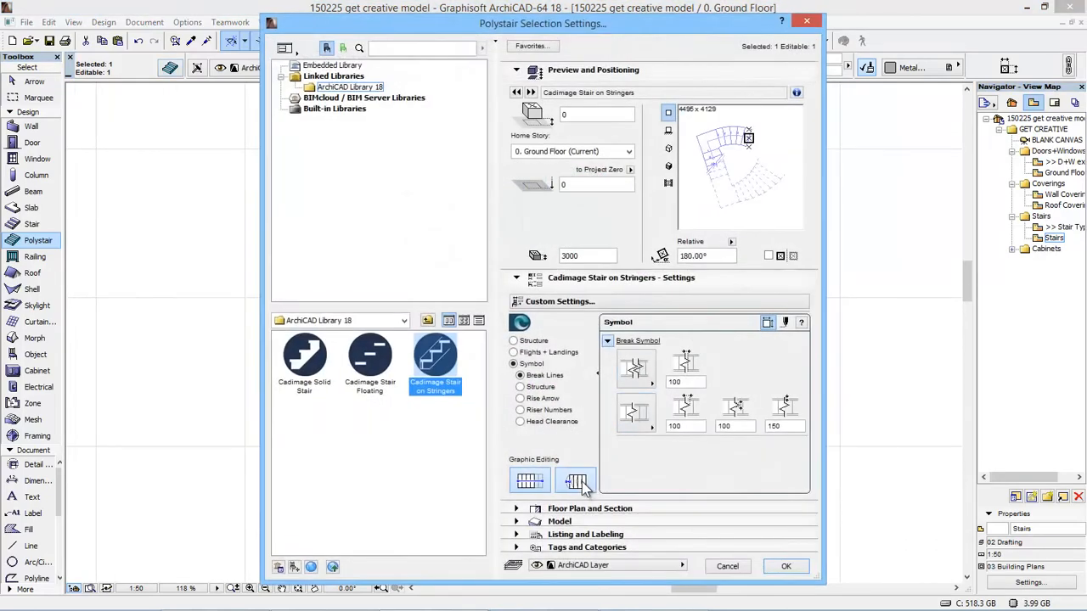
pyautogui.click(787, 566)
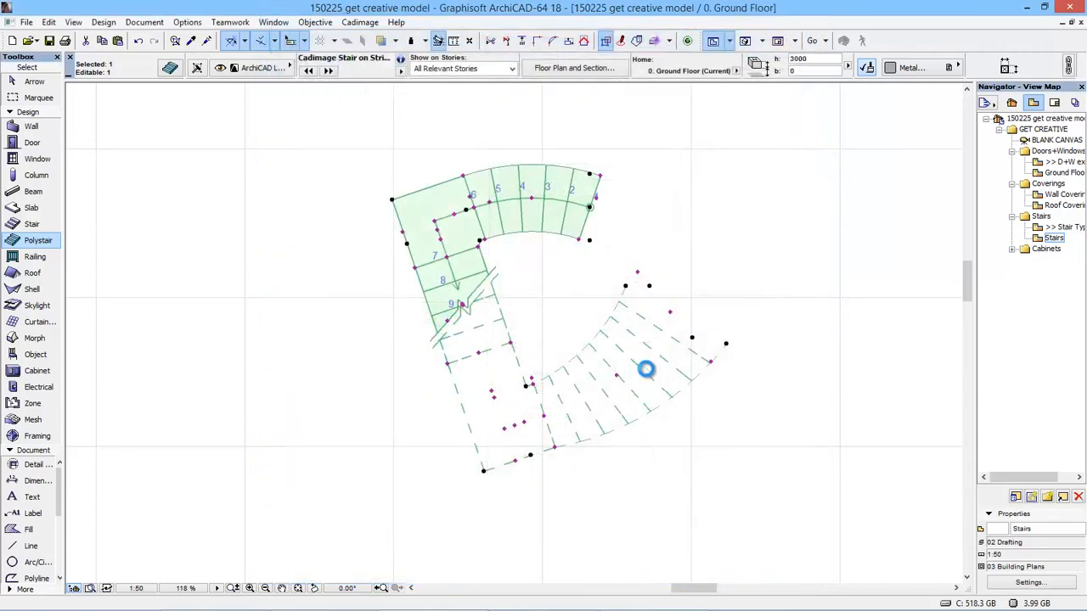
# Bow the first risers of the stair's final flight outward into arcs by about 285 mm.
pyautogui.click(544, 414)
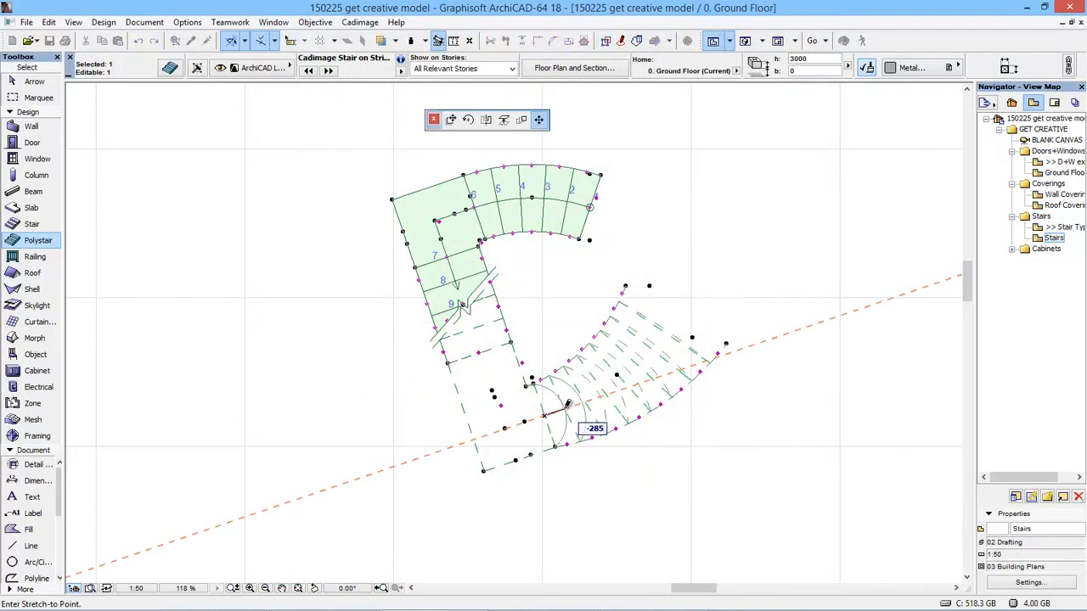
pyautogui.click(554, 408)
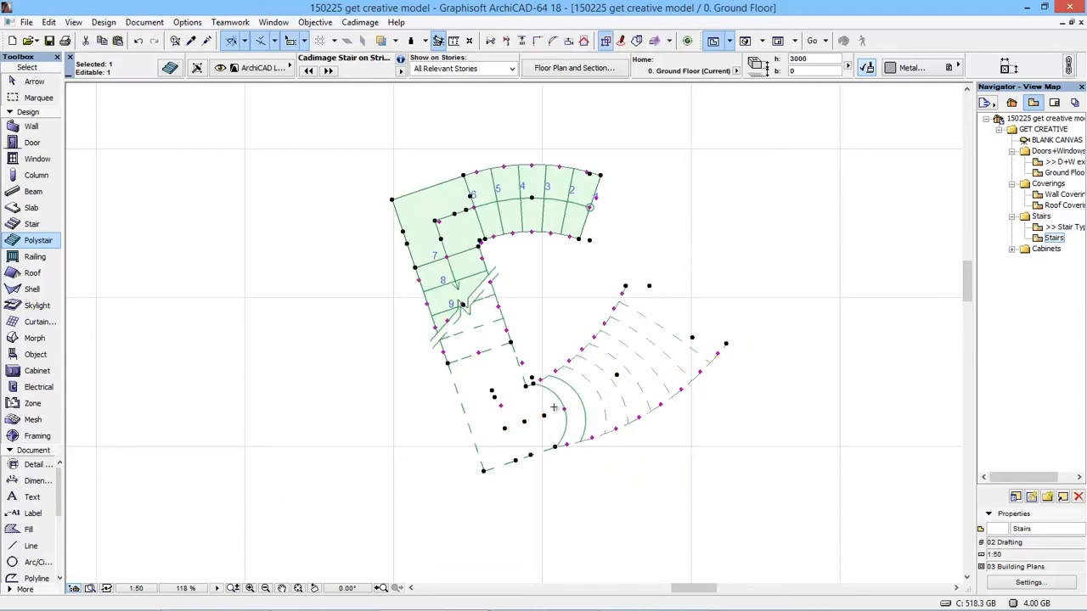
pyautogui.press('Escape')
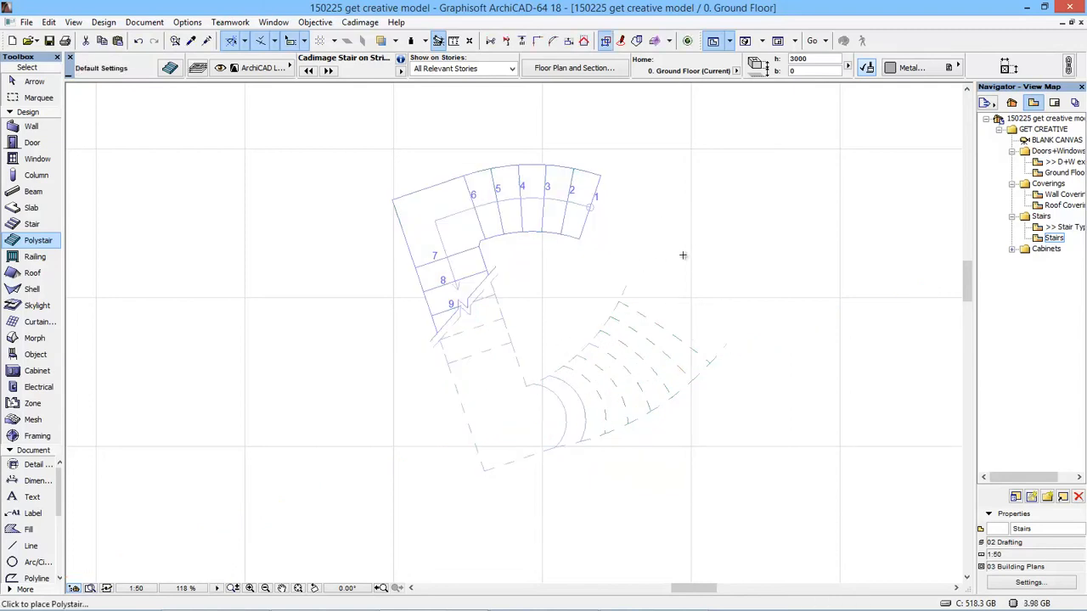
pyautogui.click(564, 213)
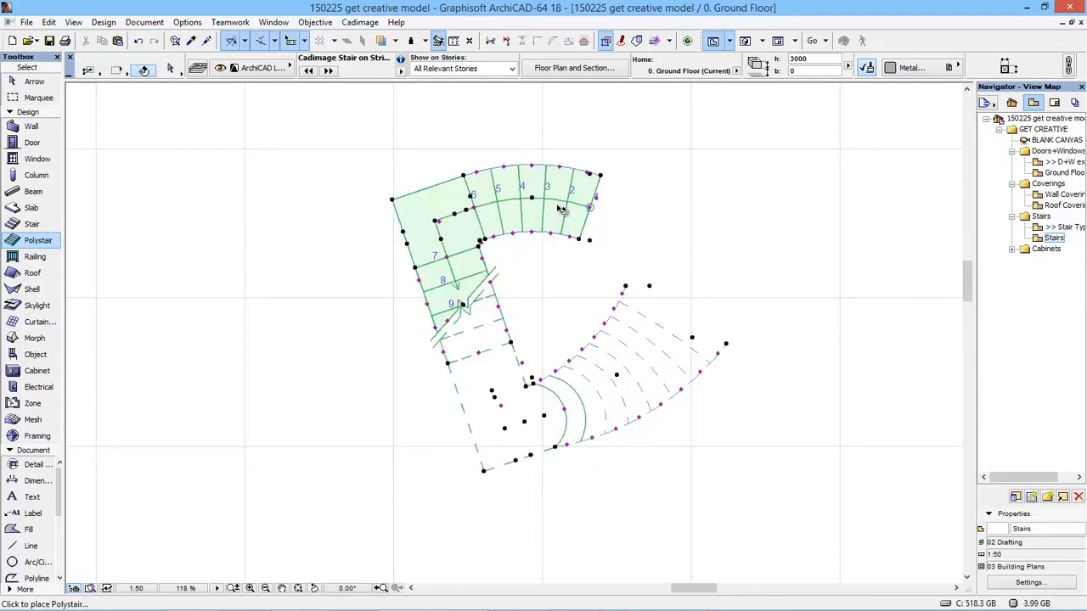
pyautogui.click(590, 171)
pyautogui.hotkey('ctrl', 'd')
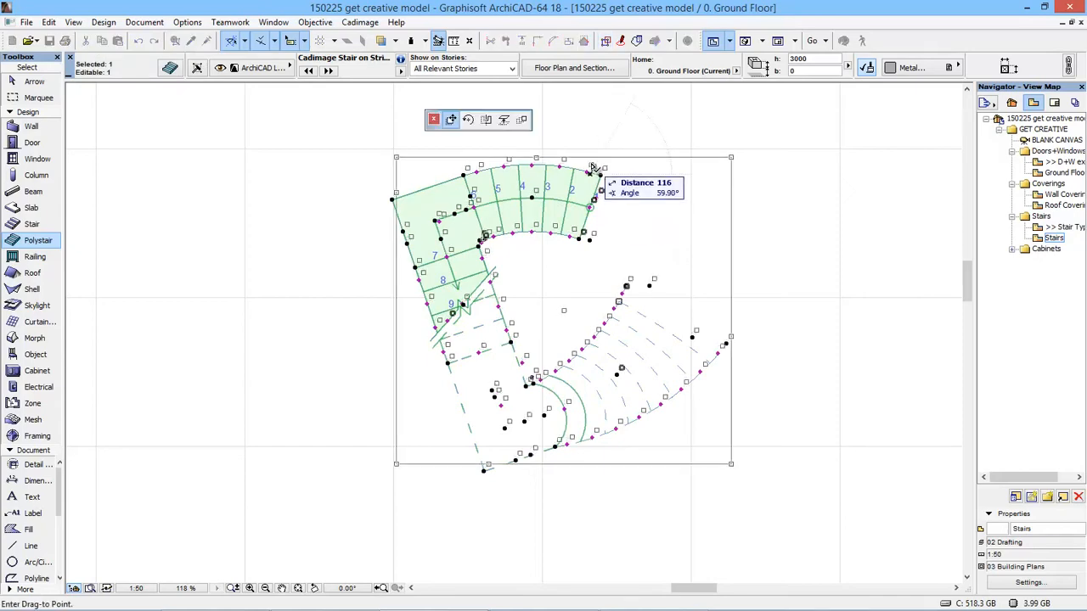
pyautogui.press('Escape')
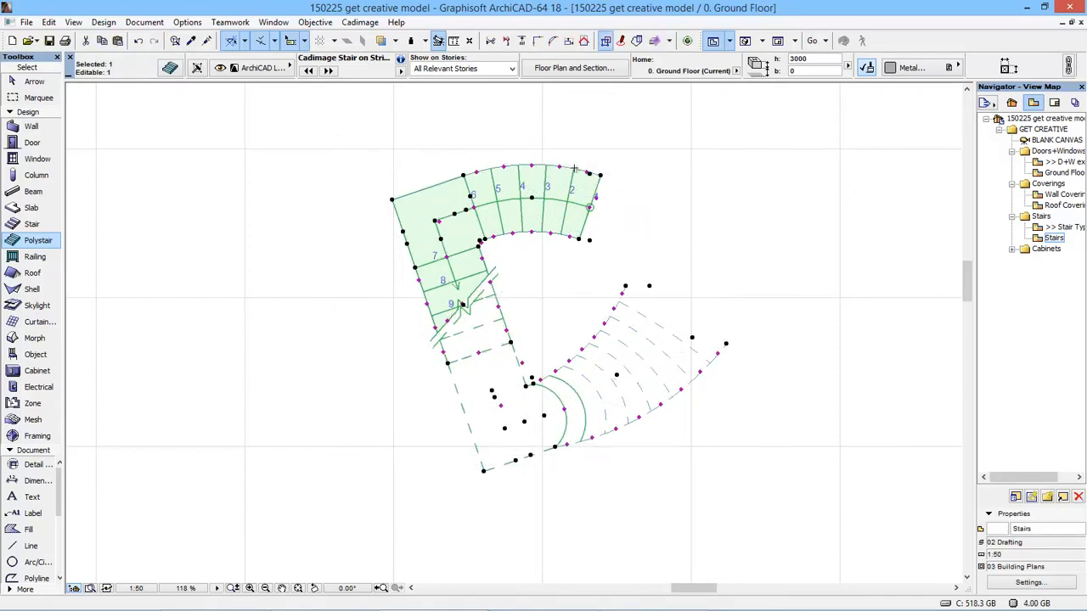
# Round both sides of the stair's bottom tread by pulling its outer and inner edges outward into arcs.
pyautogui.scroll(3, 574, 166)
pyautogui.click(615, 183)
pyautogui.click(626, 162)
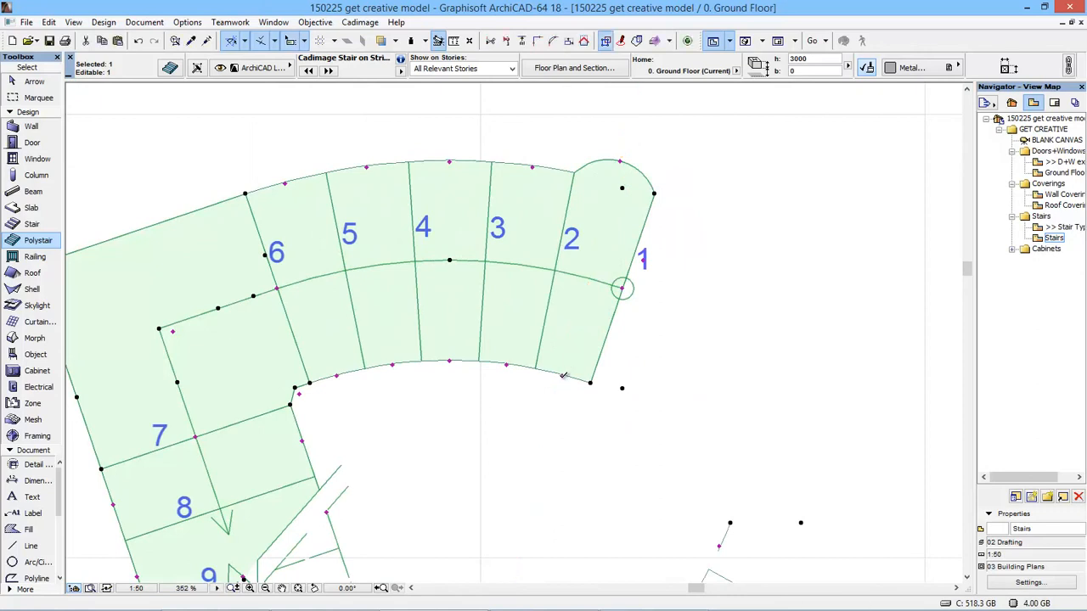
pyautogui.click(562, 377)
pyautogui.click(562, 389)
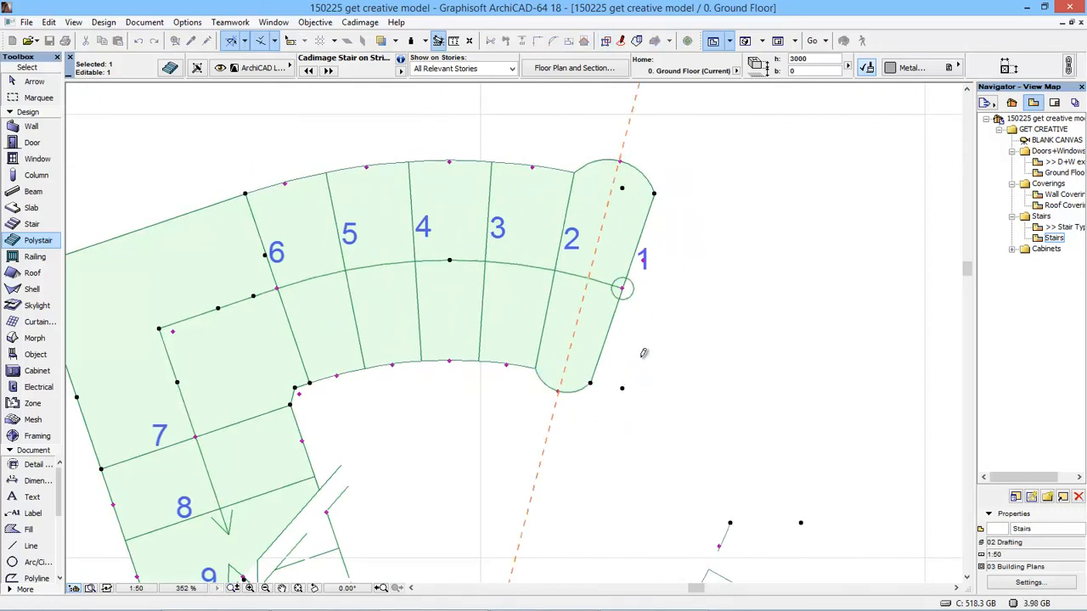
pyautogui.press('Escape')
pyautogui.scroll(-3, 726, 367)
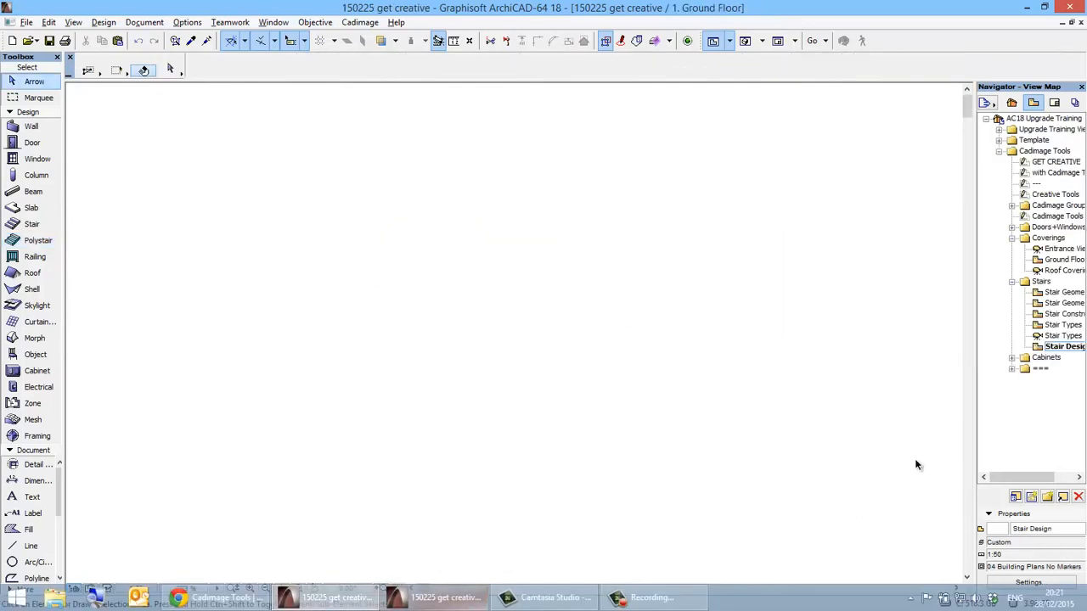
# Open the Cabinets example floor plan in the other project, followed by its 3D view.
pyautogui.doubleClick(1041, 360)
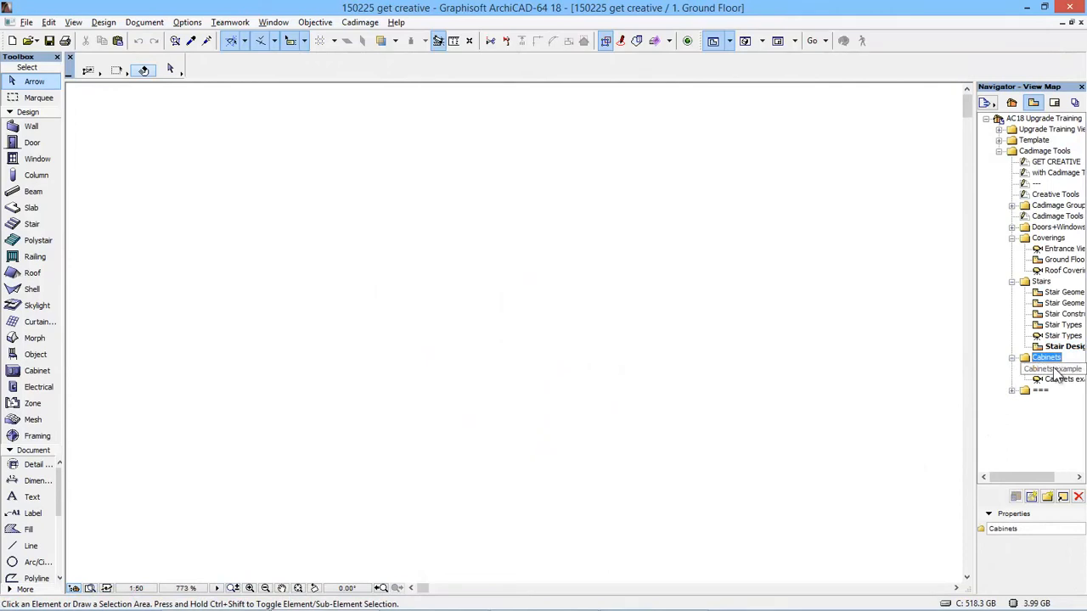
pyautogui.doubleClick(1051, 369)
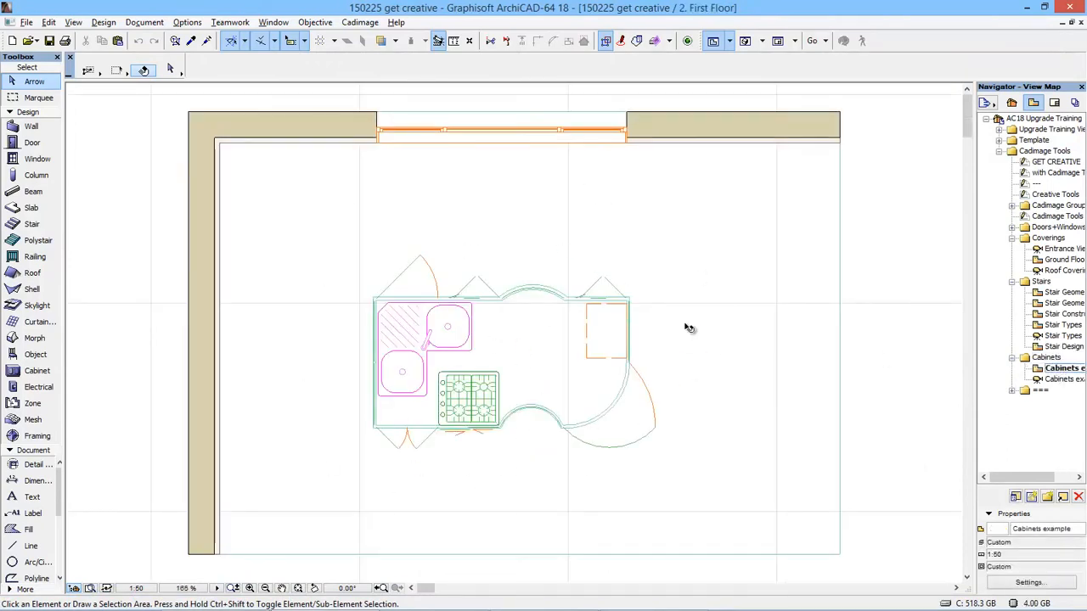
pyautogui.doubleClick(1052, 379)
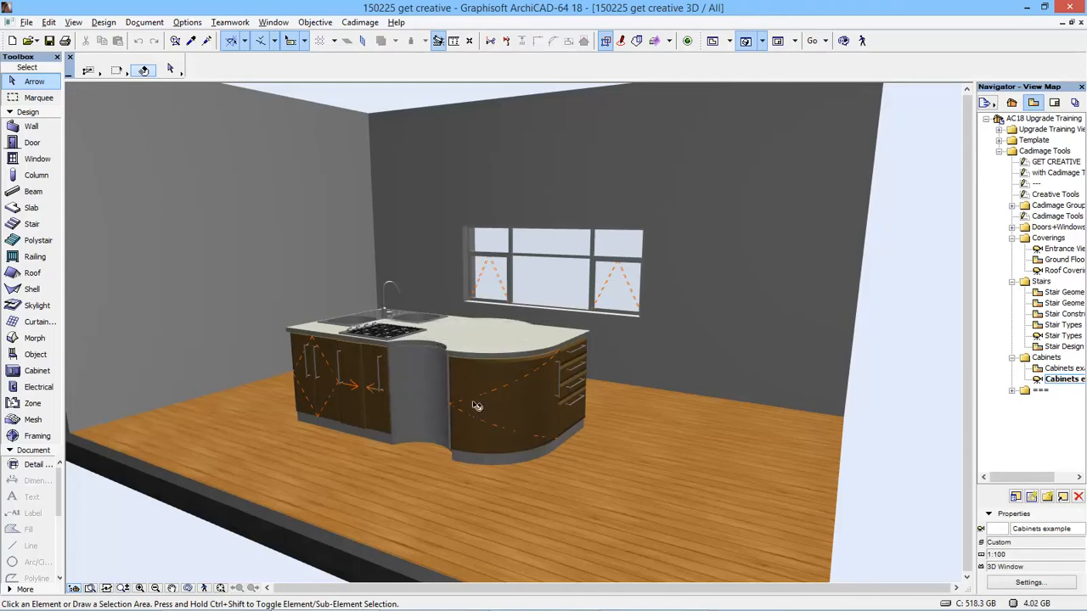
# Select the kitchen island's drawer unit, curved door and double doors in turn to examine each cabinet front.
pyautogui.click(582, 379)
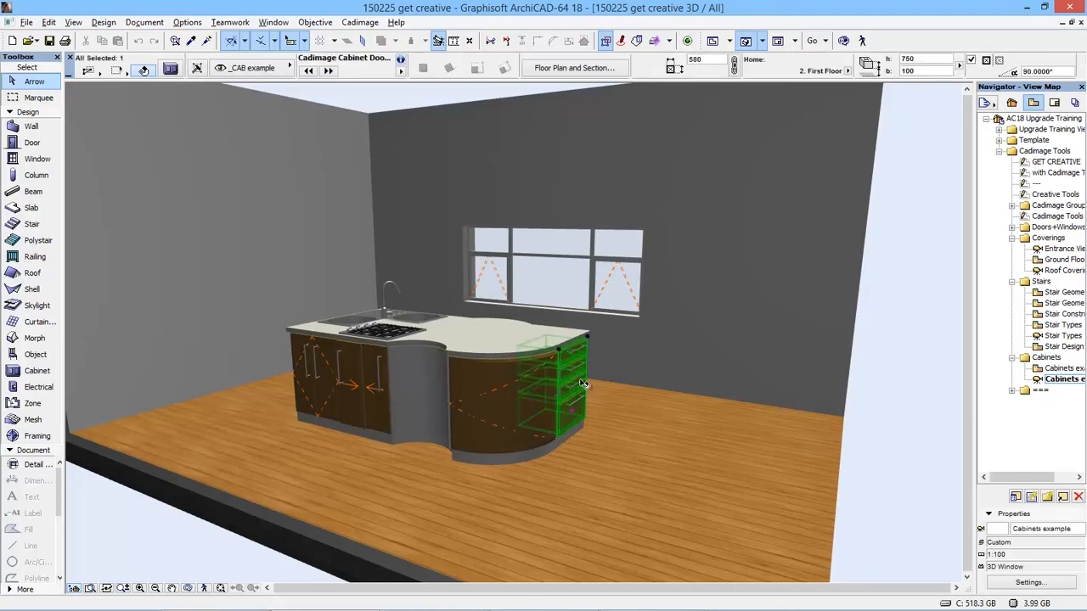
pyautogui.click(492, 393)
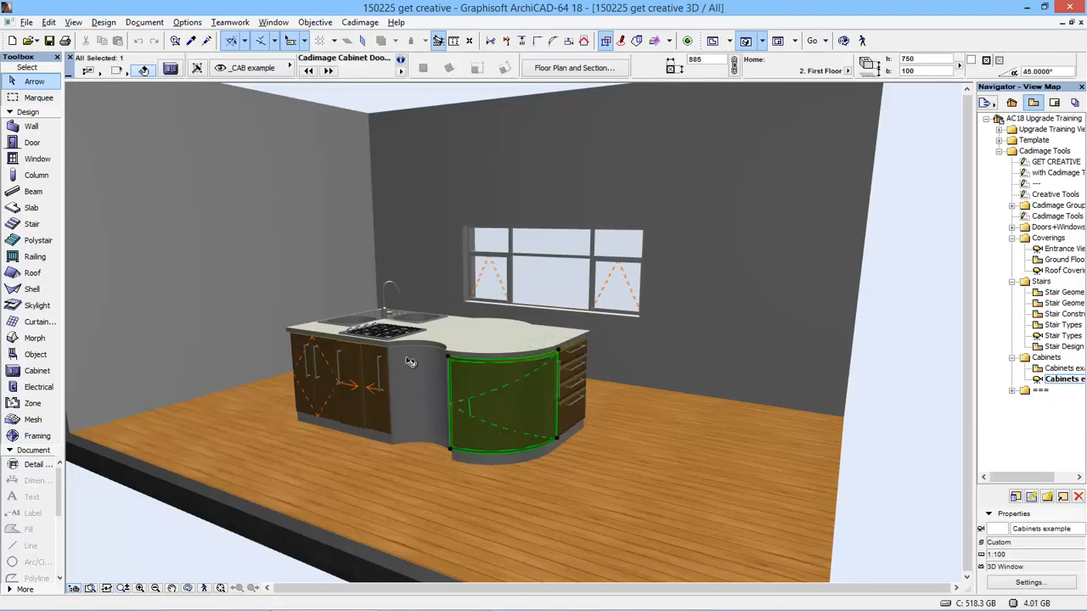
pyautogui.click(381, 375)
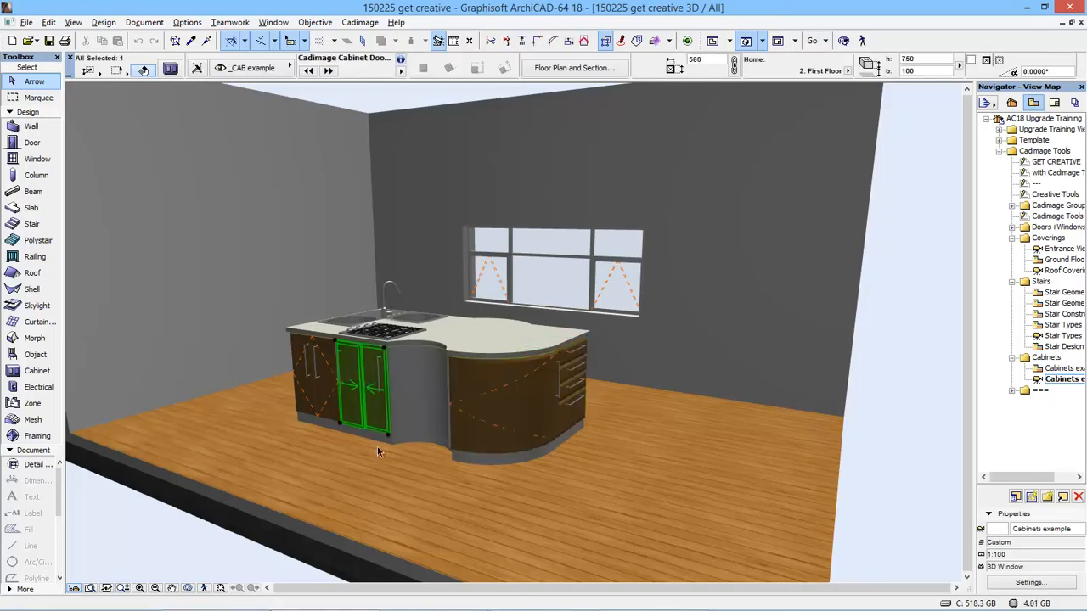
# Select the kitchen island's left double doors, end doors, bifold doors and remaining rear doors in turn to examine each cabinet front.
pyautogui.click(327, 381)
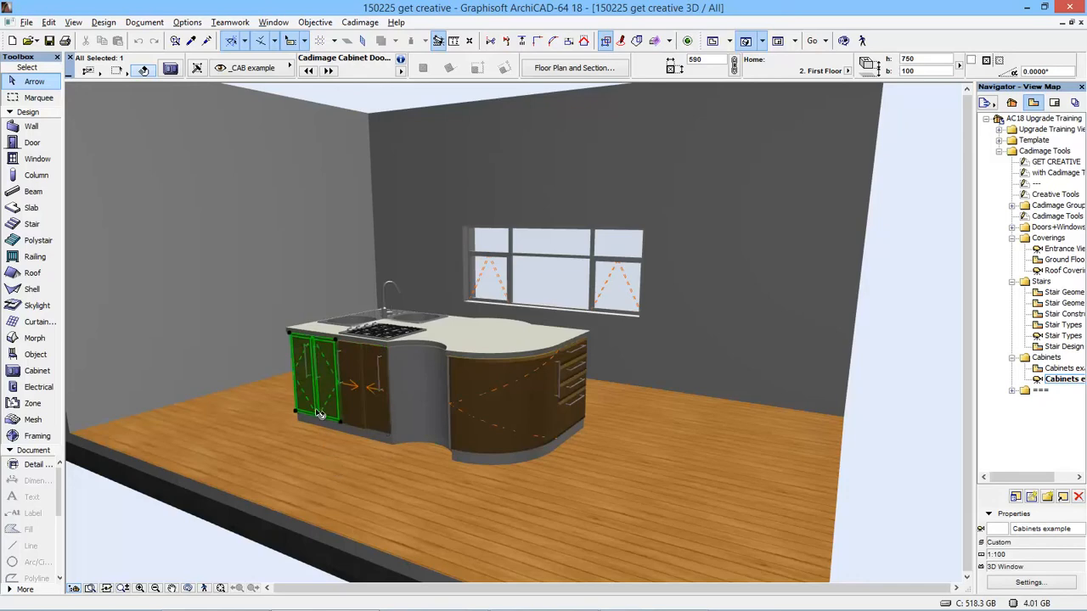
pyautogui.scroll(-5, 321, 376)
pyautogui.keyDown('shift'); pyautogui.moveTo(444, 316); pyautogui.dragTo(264, 362, button='middle'); pyautogui.keyUp('shift')
pyautogui.scroll(5, 227, 360)
pyautogui.scroll(3, 246, 363)
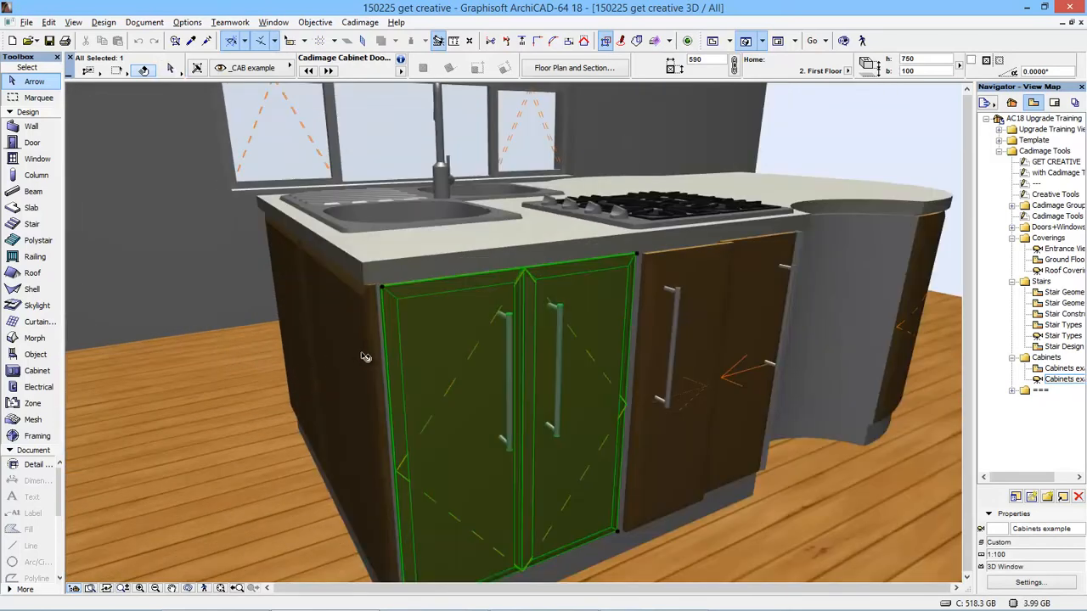
pyautogui.click(295, 290)
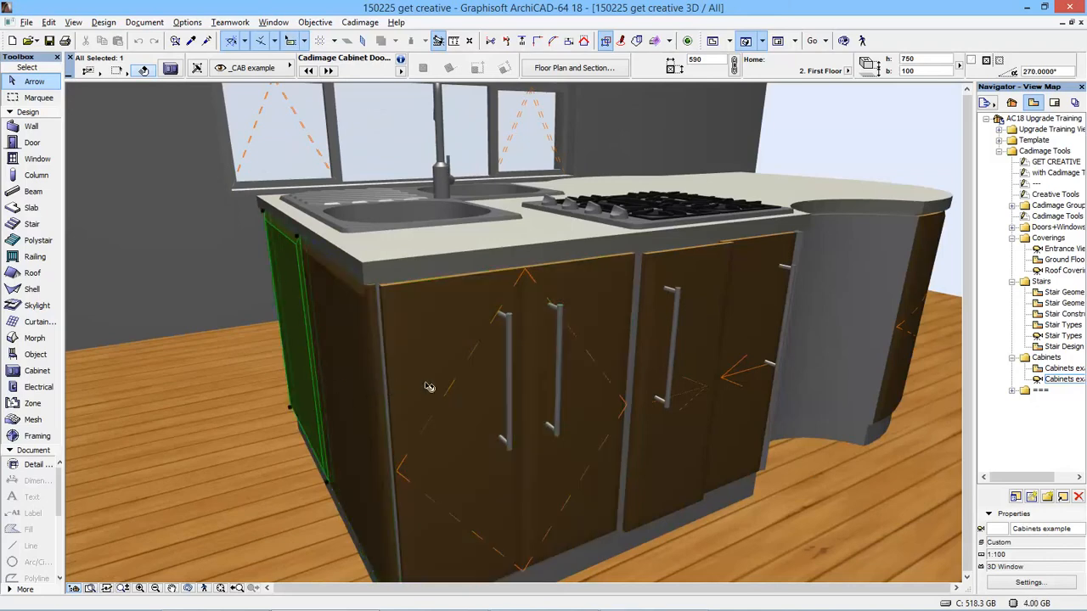
pyautogui.keyDown('shift'); pyautogui.moveTo(527, 274); pyautogui.dragTo(354, 377, button='middle'); pyautogui.keyUp('shift')
pyautogui.keyDown('shift'); pyautogui.moveTo(495, 309); pyautogui.dragTo(419, 332, button='middle'); pyautogui.keyUp('shift')
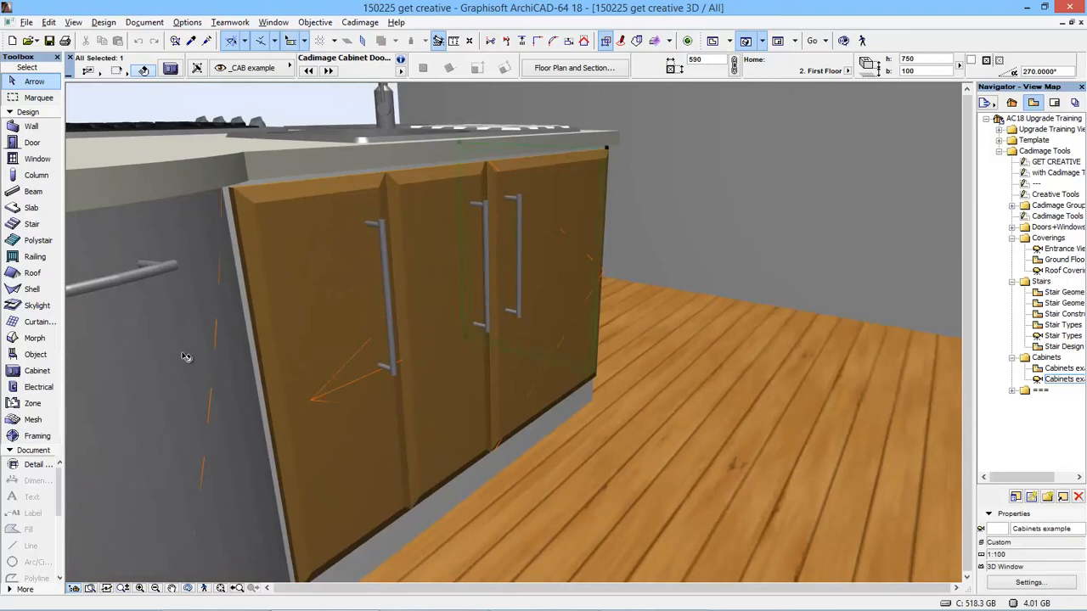
pyautogui.click(418, 273)
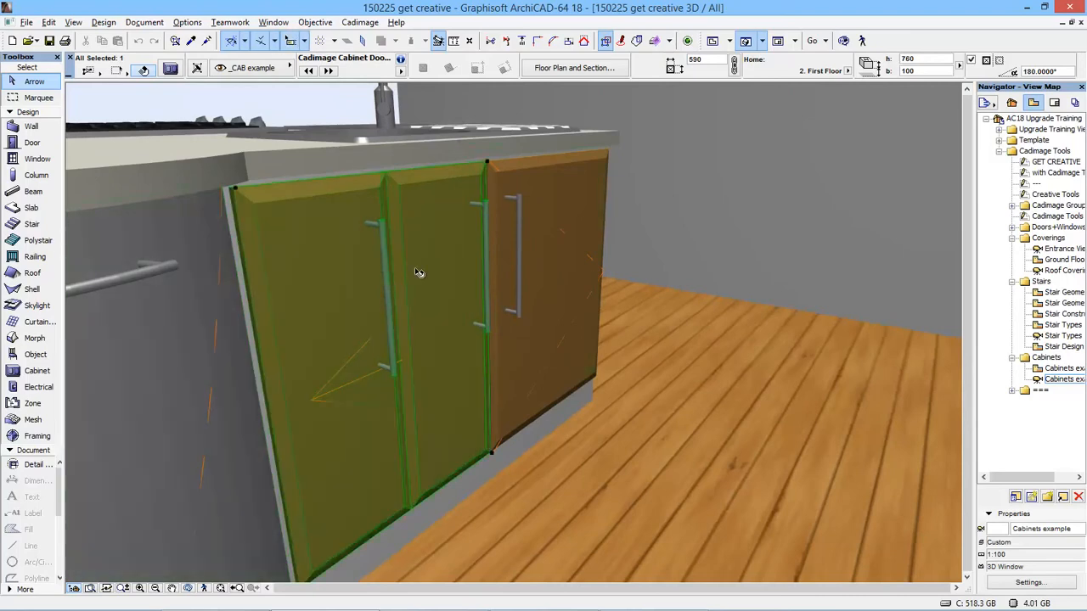
pyautogui.click(541, 268)
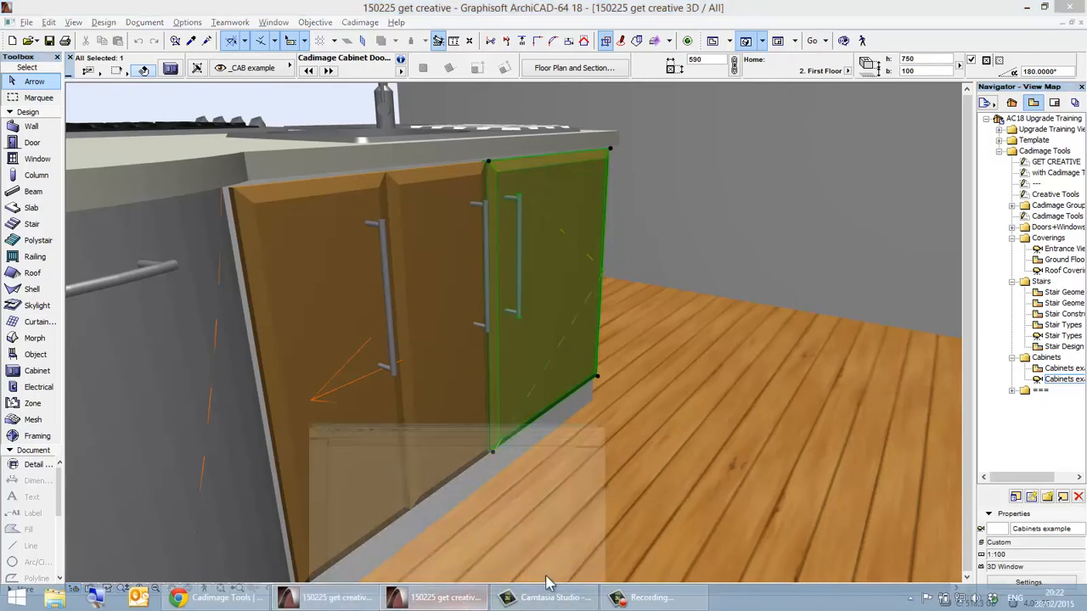
# Switch to the "150225 get creative model" project and open the Kitchen Area floor plan from the Cabinets views.
pyautogui.click(459, 599)
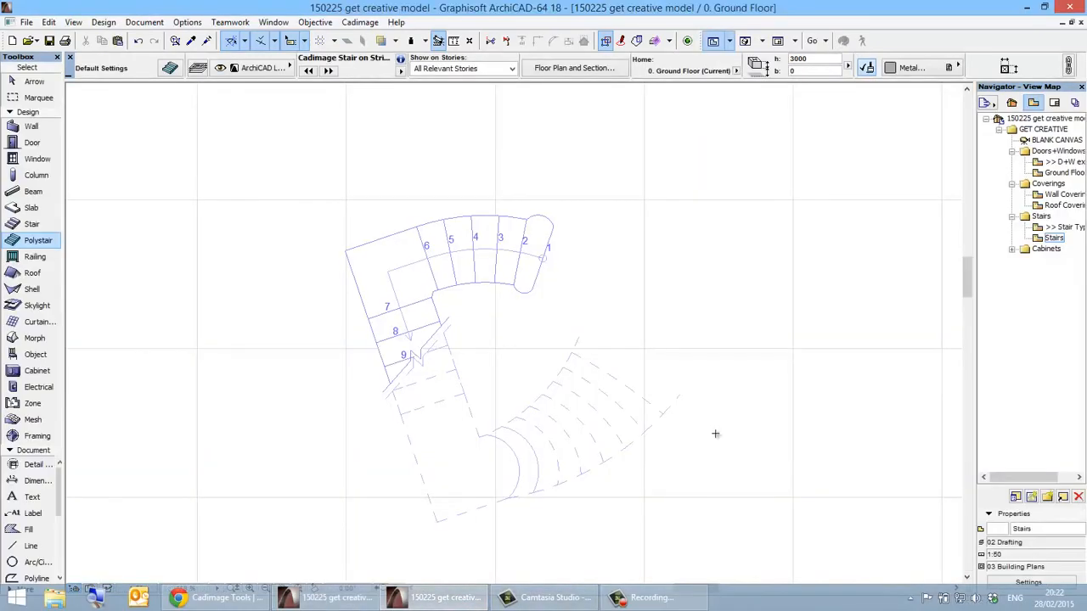
pyautogui.doubleClick(1041, 249)
pyautogui.doubleClick(1061, 270)
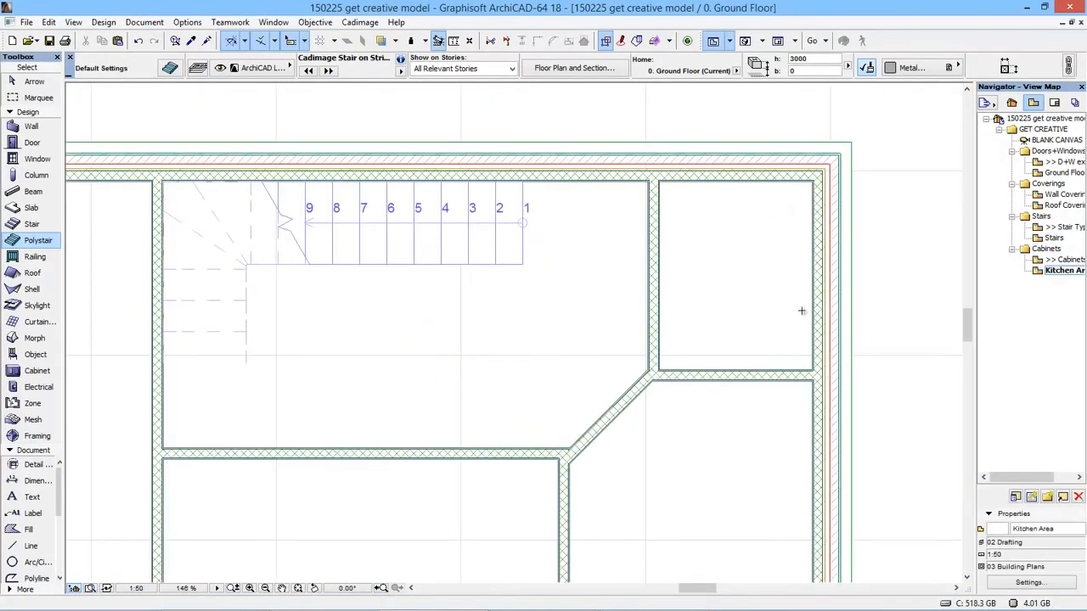
pyautogui.moveTo(768, 233); pyautogui.dragTo(502, 228, button='middle')
pyautogui.scroll(4, 519, 253)
pyautogui.moveTo(254, 379); pyautogui.dragTo(714, 247, button='middle')
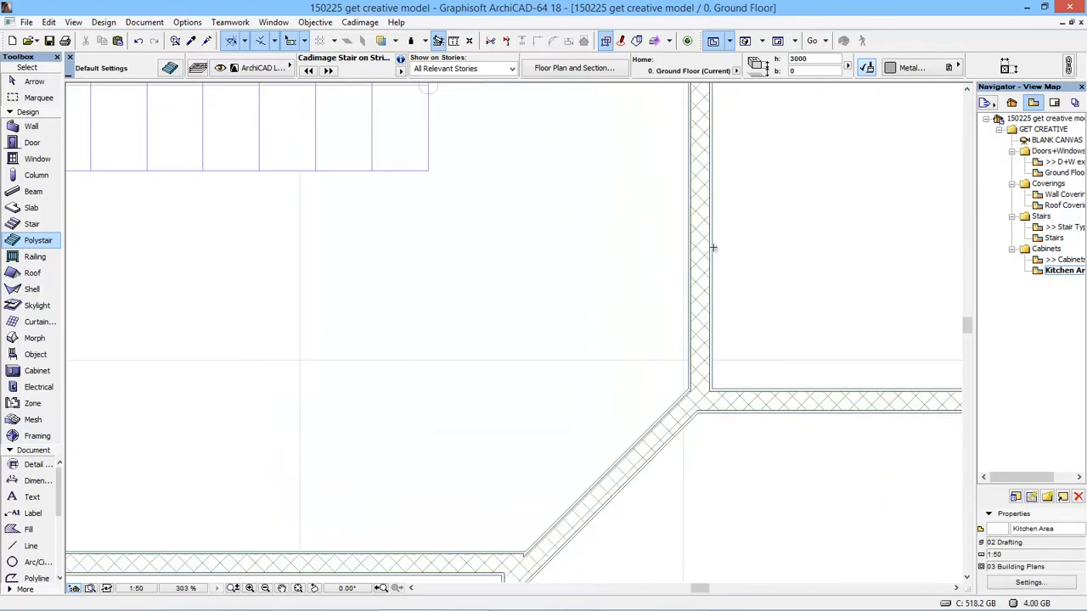
pyautogui.scroll(-3, 653, 284)
pyautogui.moveTo(491, 366); pyautogui.dragTo(621, 179, button='middle')
pyautogui.scroll(-1, 621, 179)
# Open the Cabinet tool's default settings and browse the Cabinet, Doors and Drawers, End Panel and Pelmet objects.
pyautogui.click(34, 373)
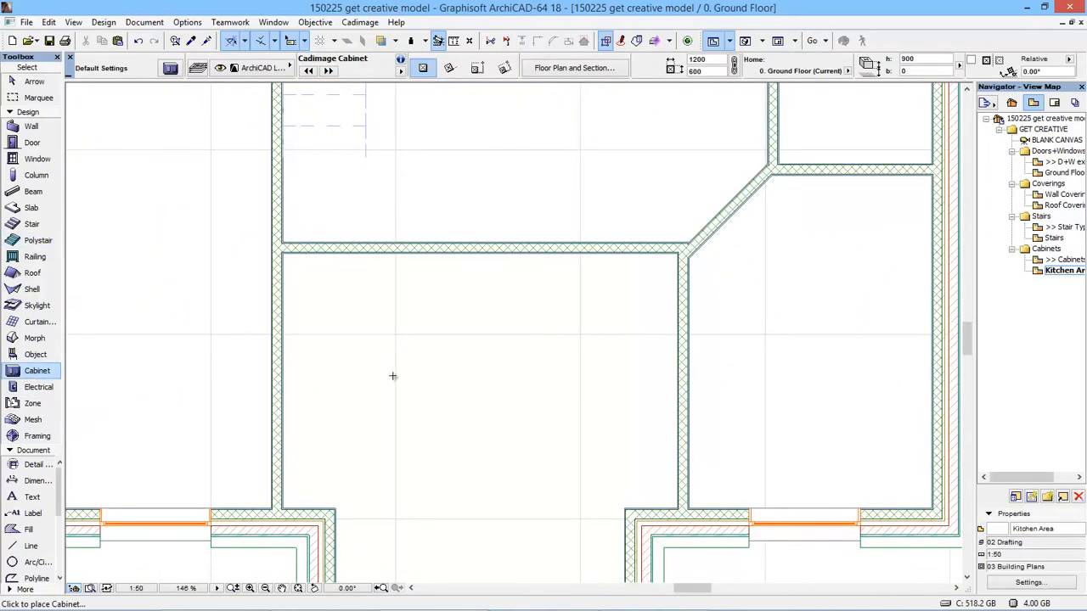
pyautogui.hotkey('ctrl', 't')
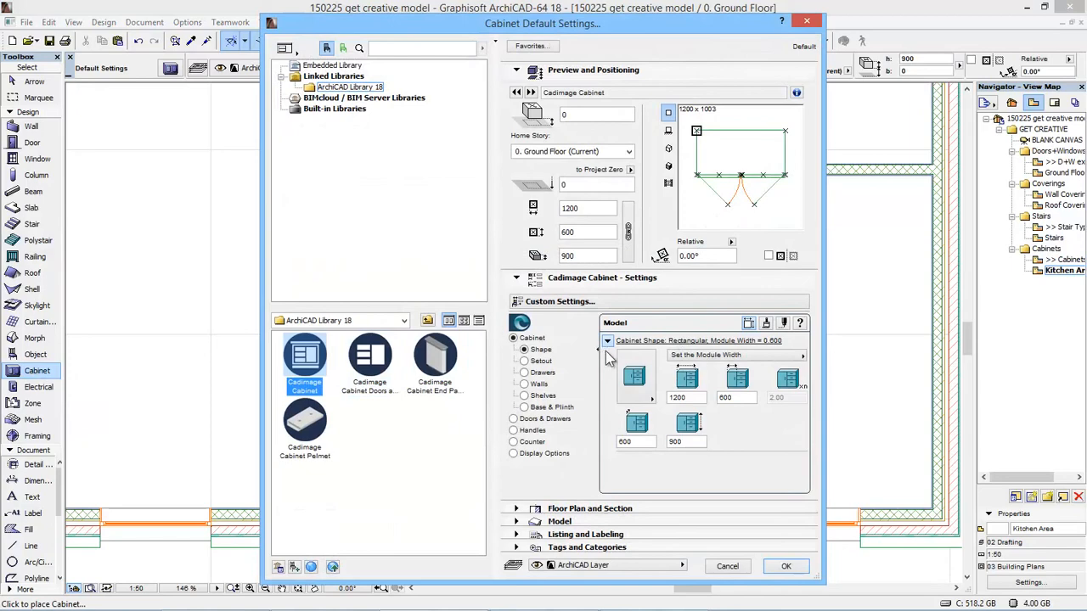
pyautogui.click(369, 357)
pyautogui.click(305, 421)
pyautogui.click(369, 357)
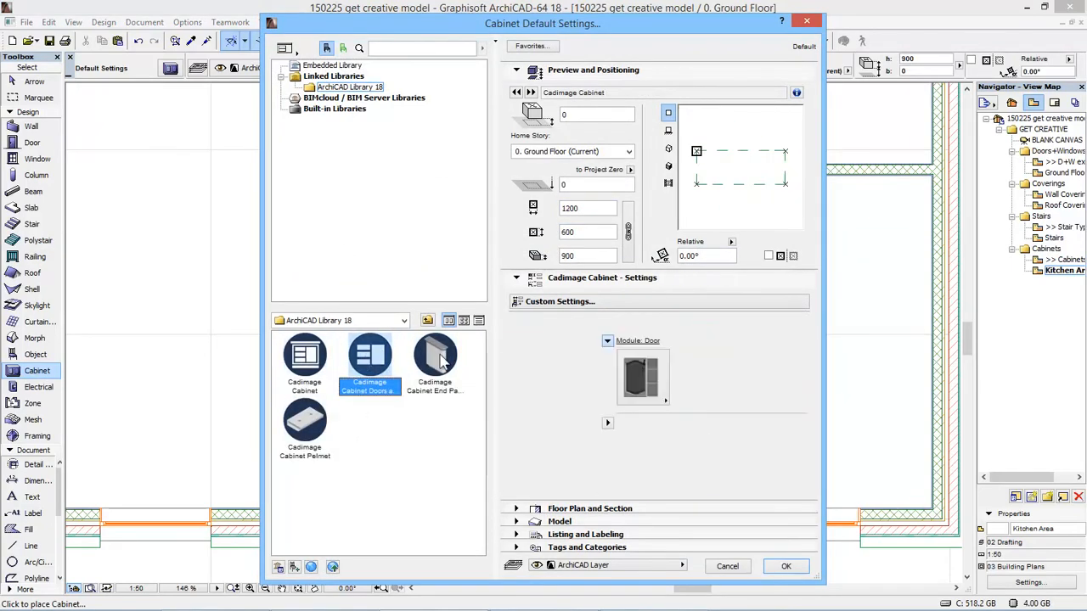
pyautogui.click(434, 357)
pyautogui.click(305, 428)
pyautogui.click(306, 361)
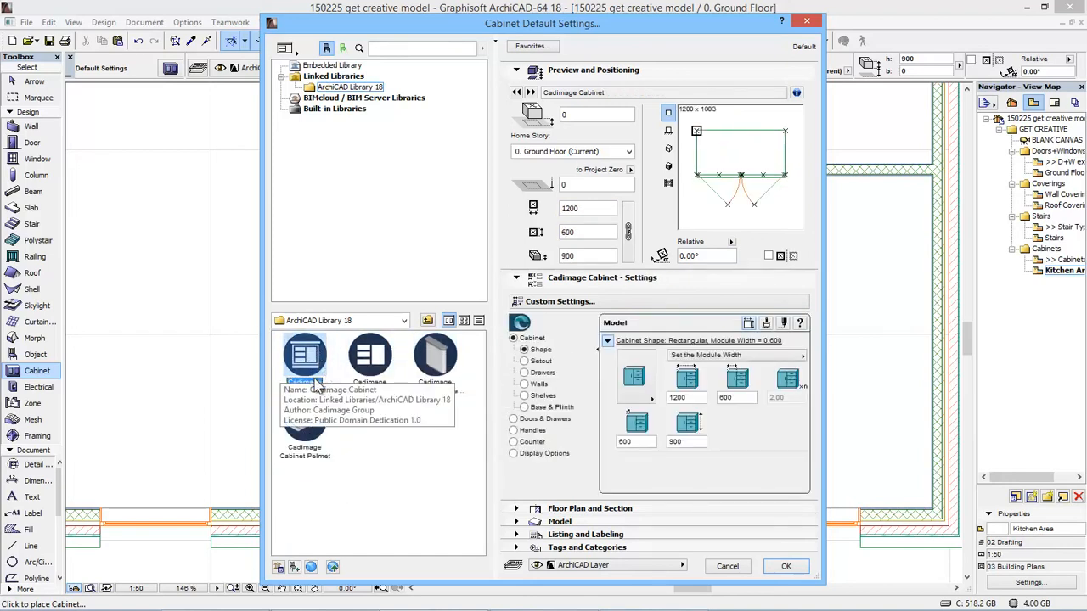
# Compare the Doors and Drawers, End Panel and Pelmet settings, trying the Bullnose Shelves type for the end panel.
pyautogui.click(384, 361)
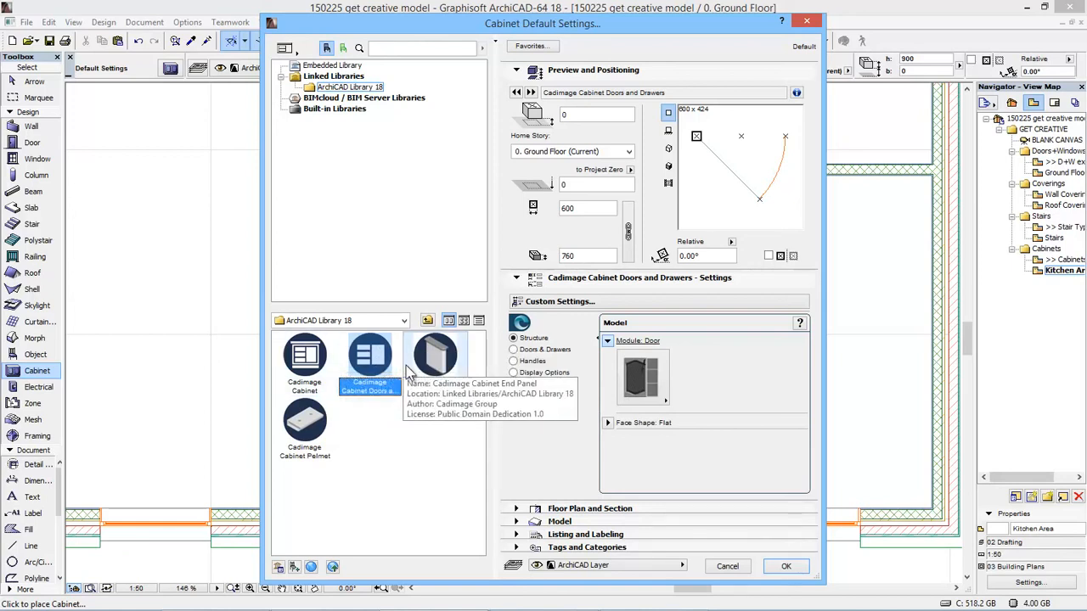
pyautogui.click(436, 355)
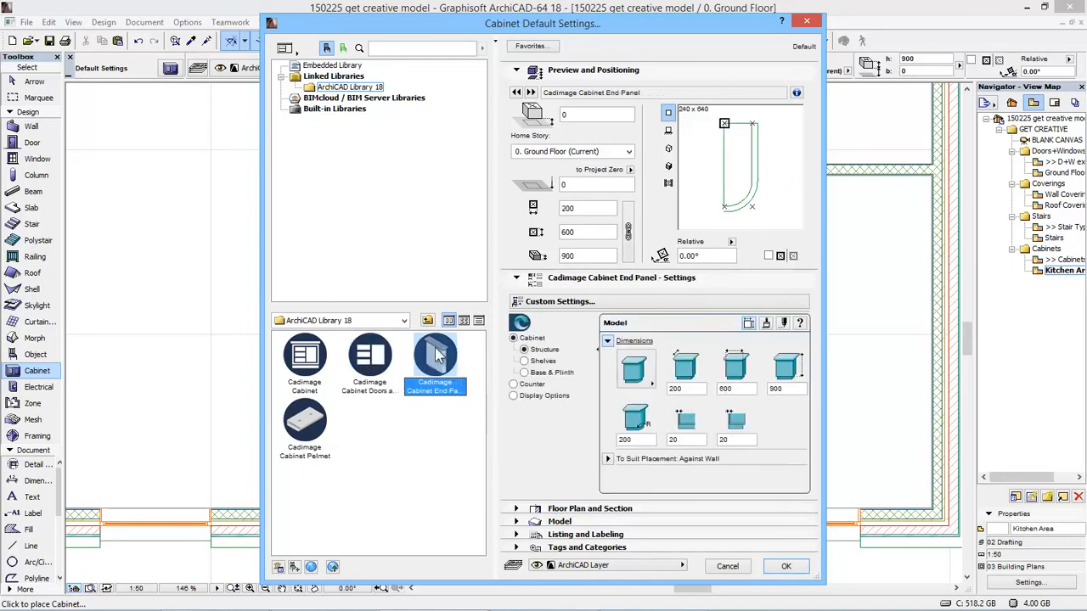
pyautogui.click(635, 371)
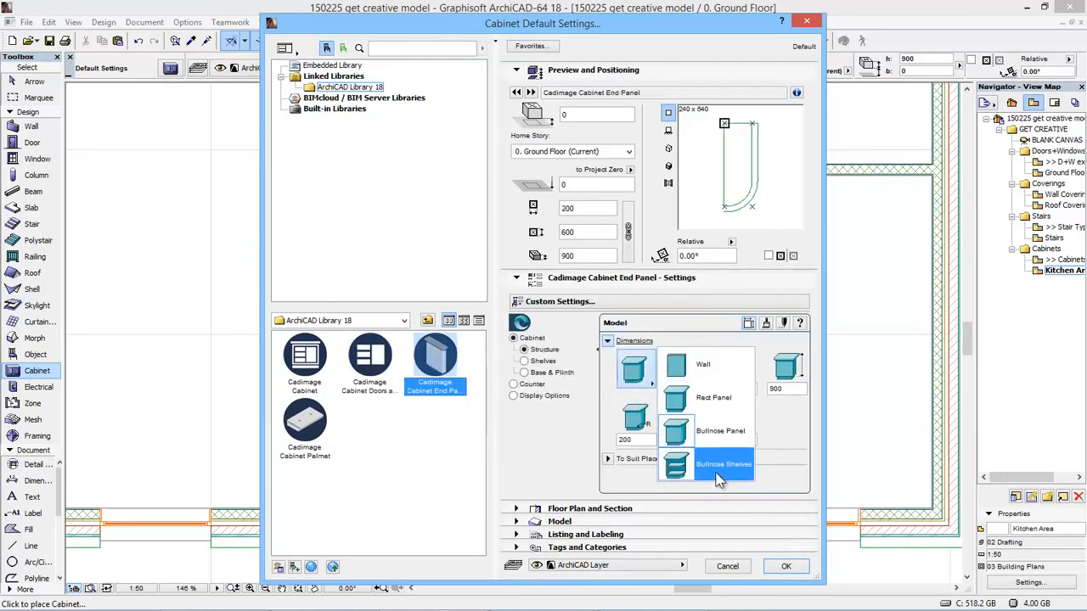
pyautogui.click(714, 472)
pyautogui.click(647, 379)
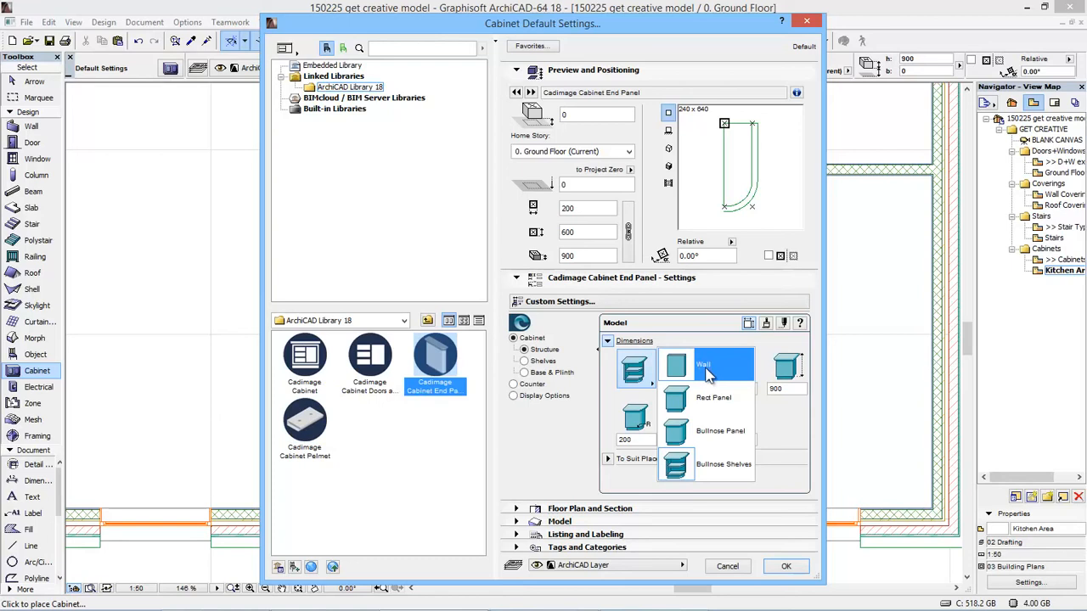
pyautogui.click(290, 440)
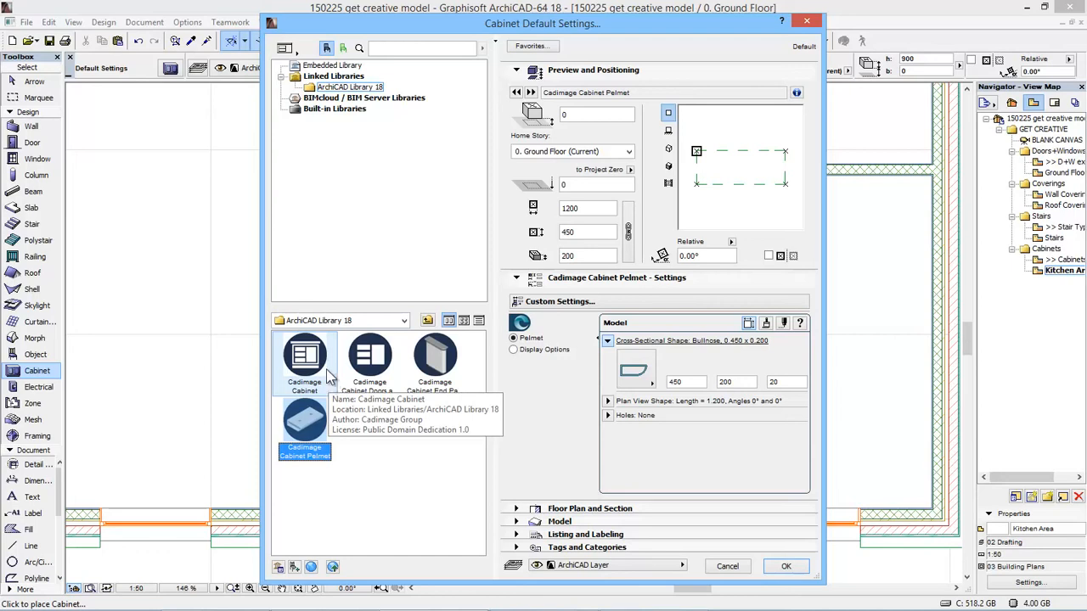
# Choose the Cadimage Cabinet object, preview it in shaded 3D, and review its shape, length and module width options.
pyautogui.click(295, 375)
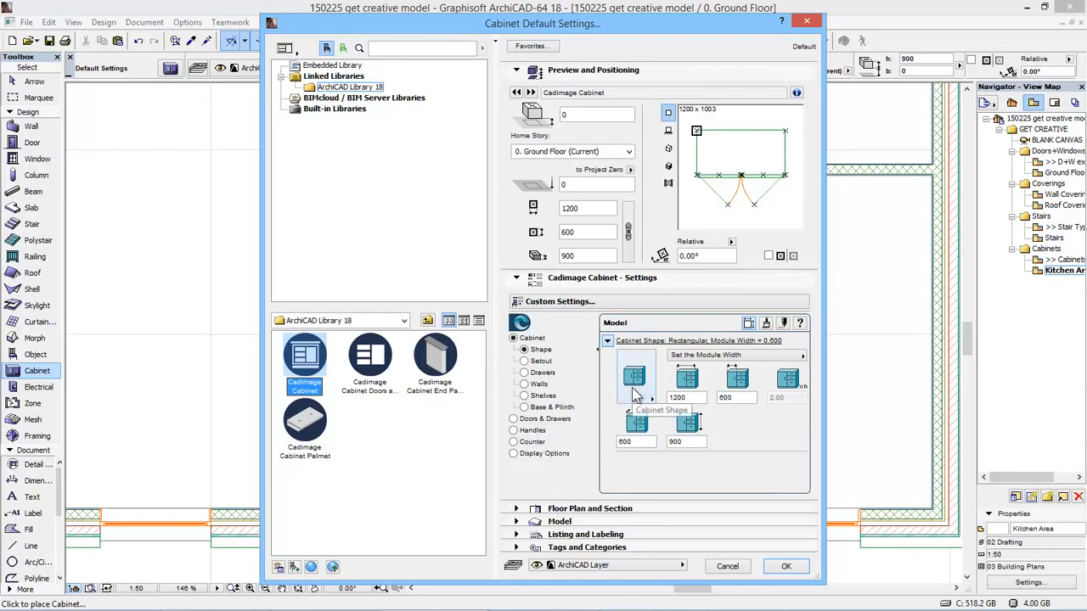
pyautogui.click(668, 166)
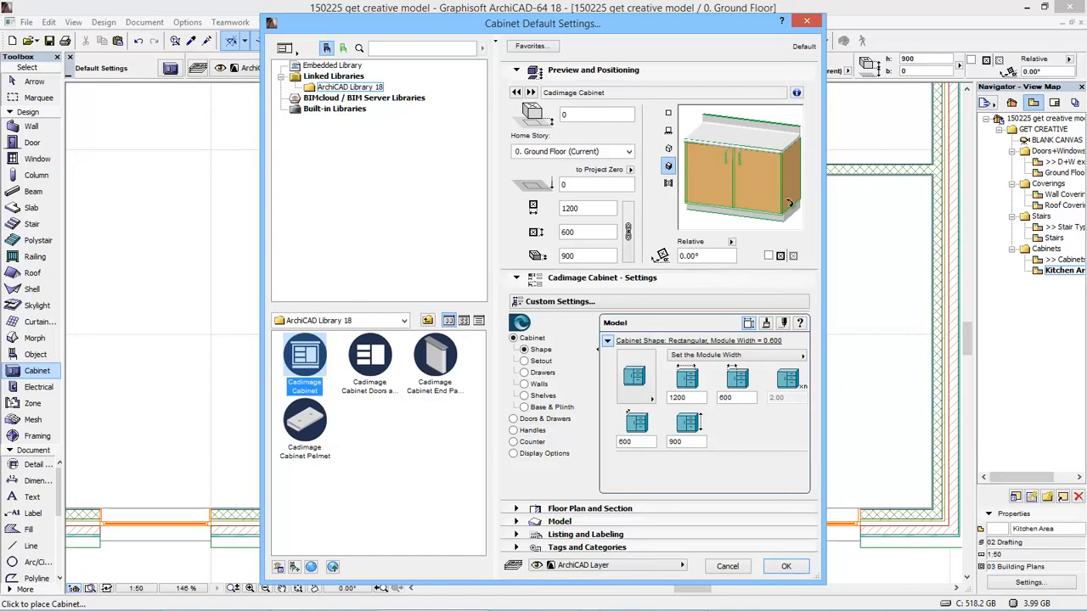
pyautogui.click(633, 386)
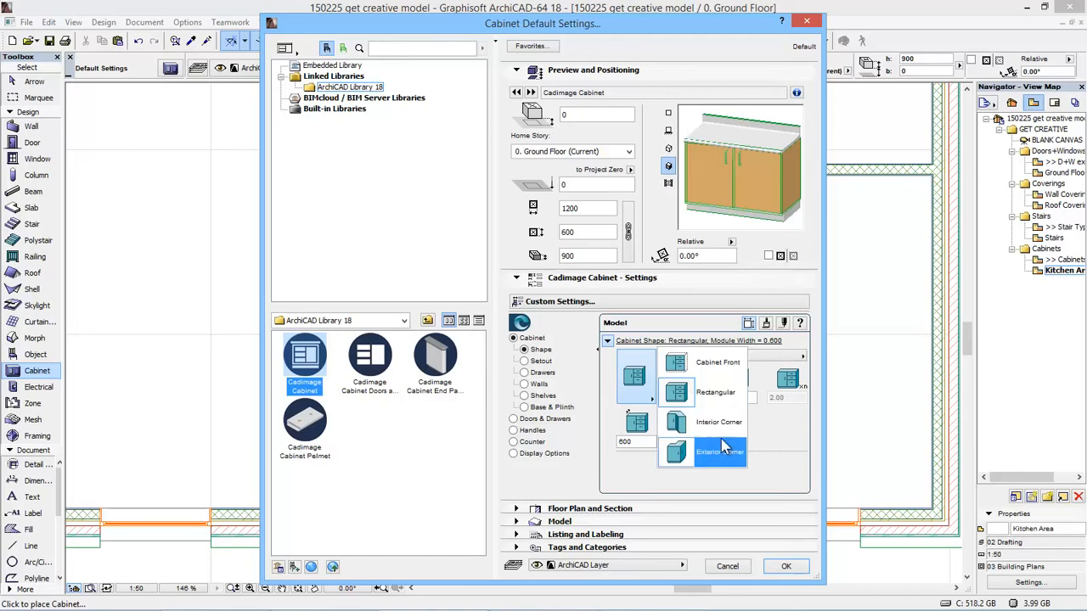
pyautogui.click(792, 483)
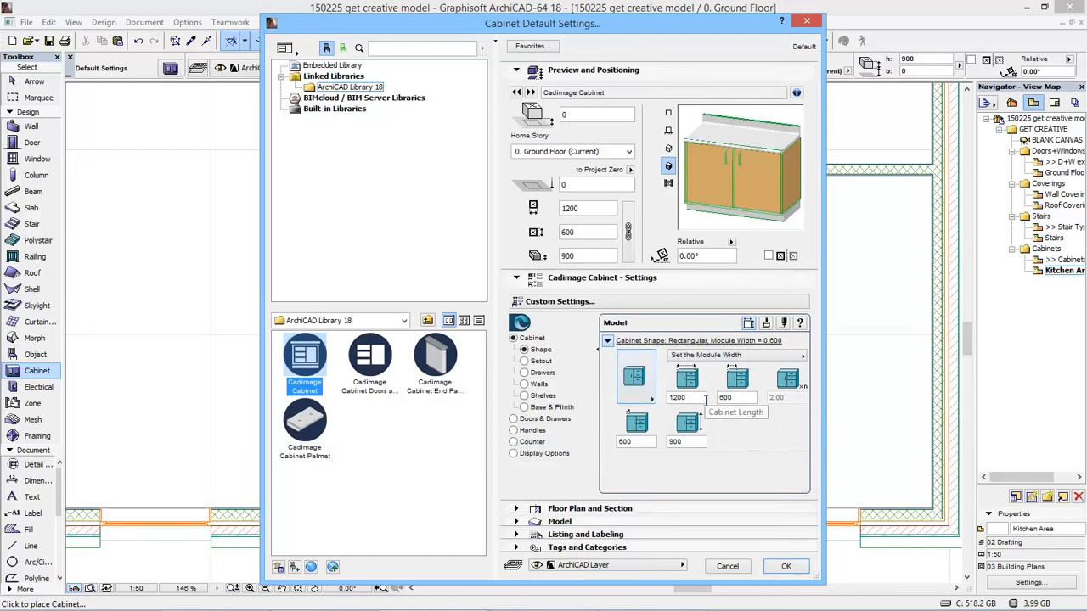
pyautogui.click(692, 399)
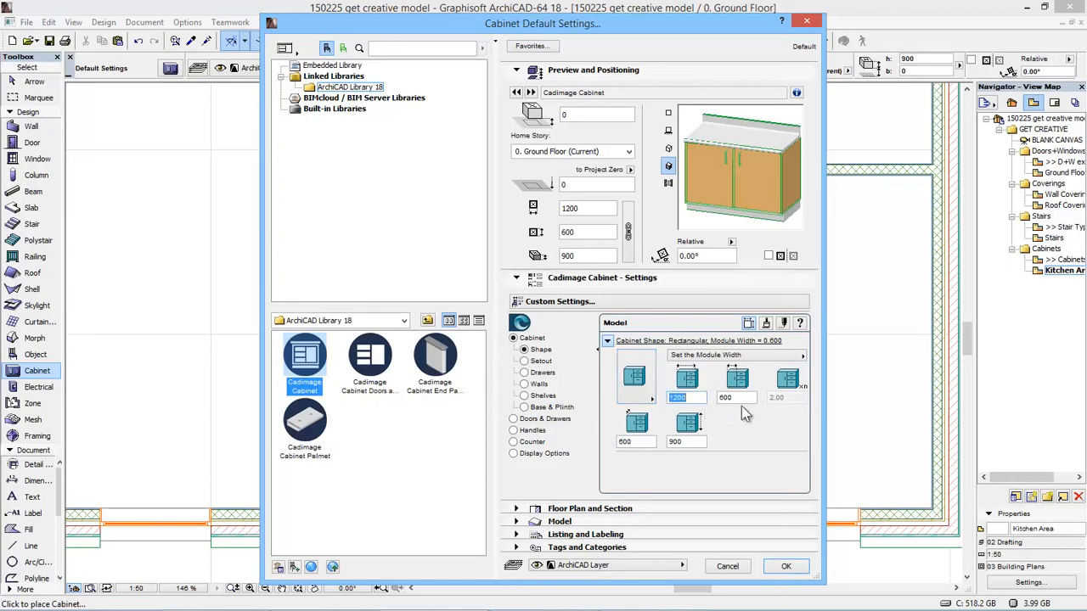
pyautogui.click(742, 396)
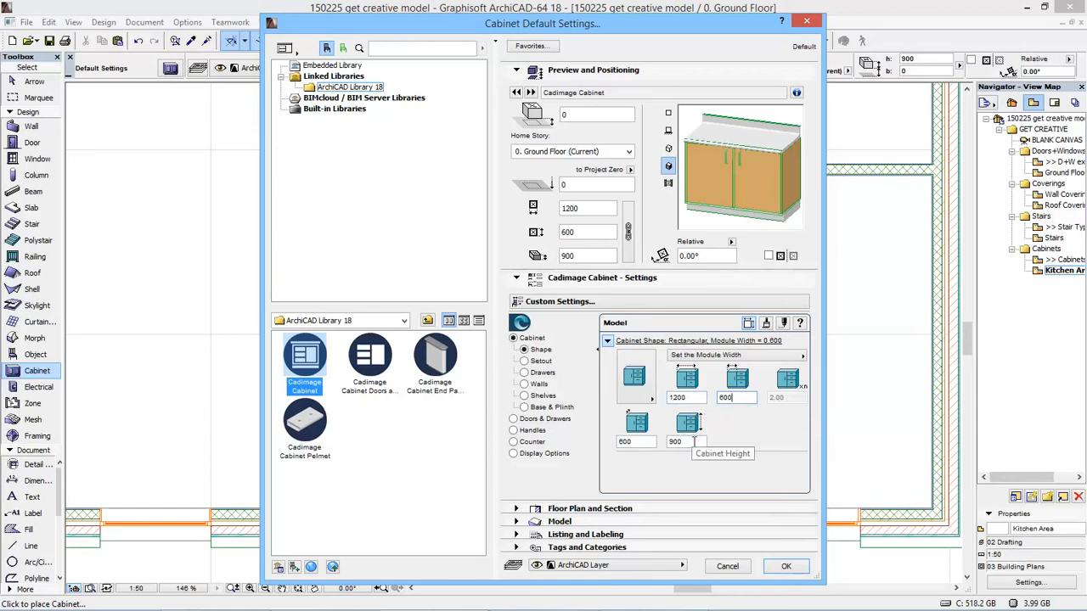
# Define the cabinet by number of modules, try 6 modules, and return to 2.
pyautogui.click(724, 355)
pyautogui.click(869, 367)
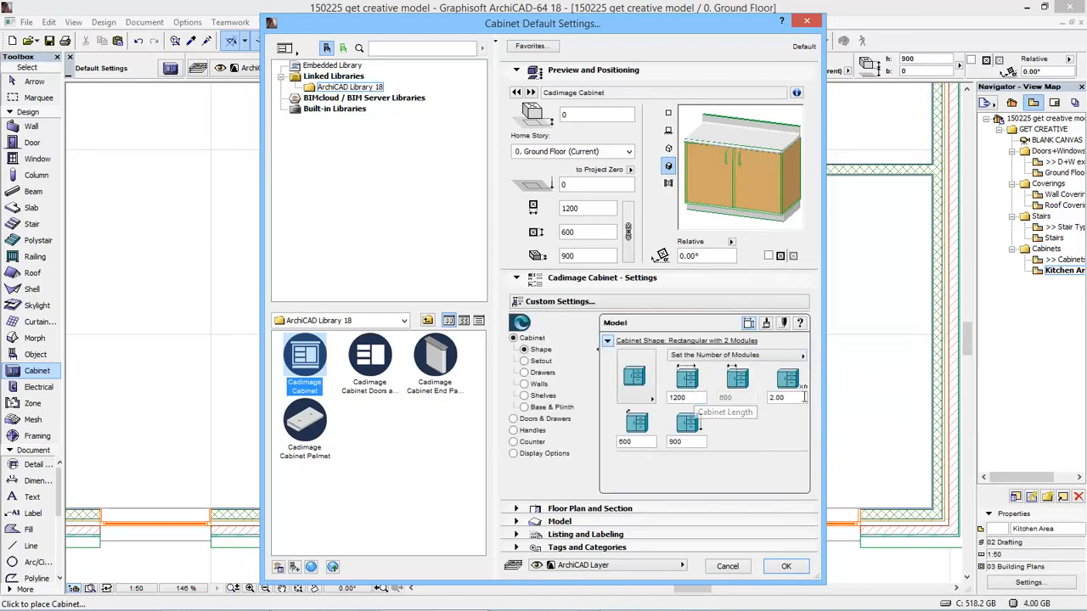
pyautogui.moveTo(803, 397); pyautogui.dragTo(600, 393)
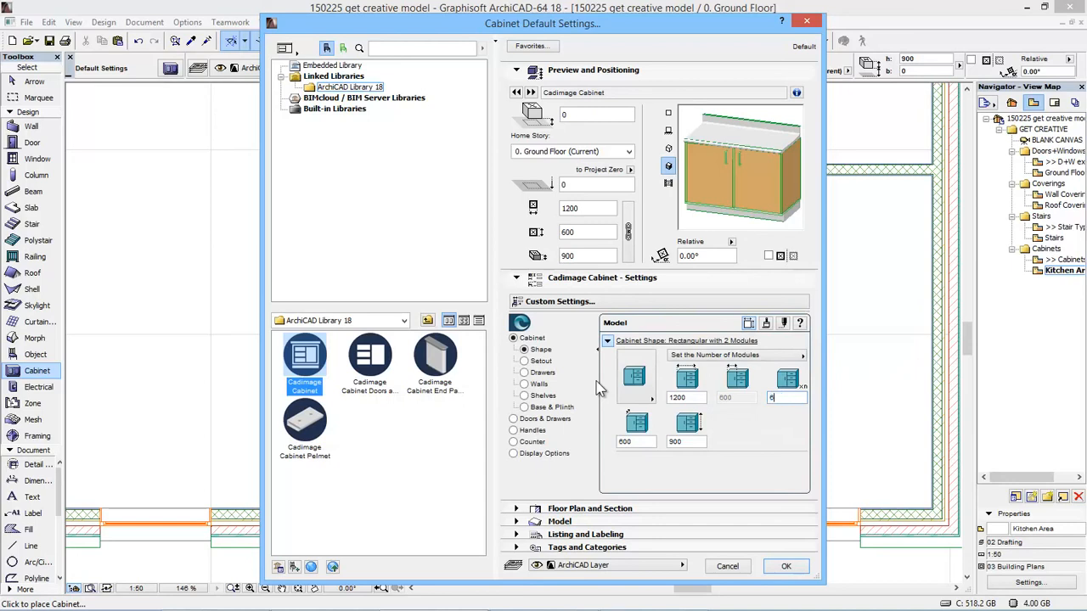
pyautogui.press('Return')
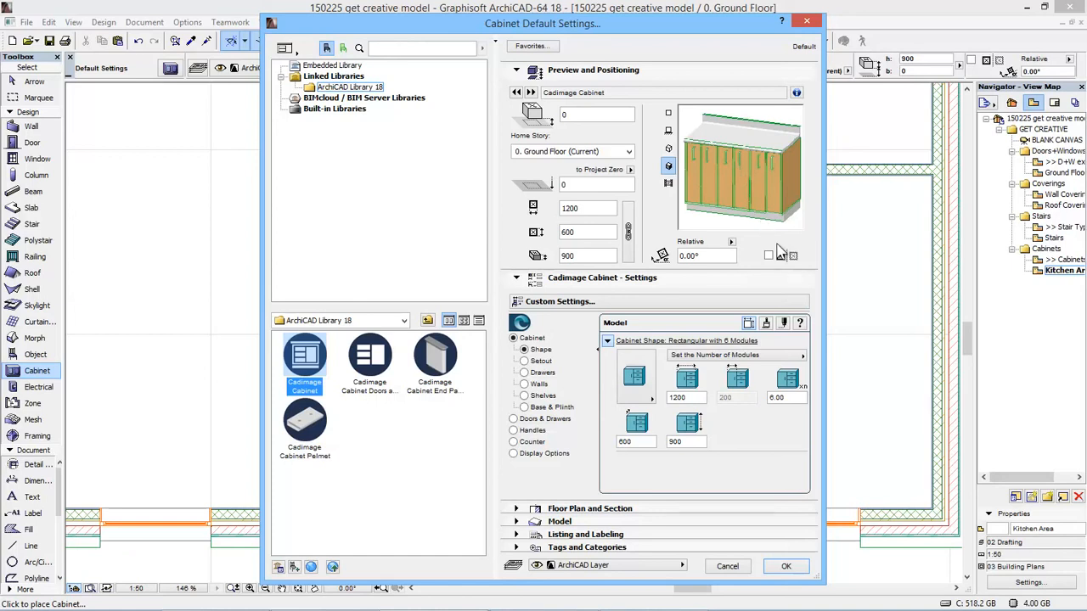
pyautogui.moveTo(800, 397); pyautogui.dragTo(705, 393)
# Set the height of both upper sections in the cabinet's setout to 150.
pyautogui.click(540, 362)
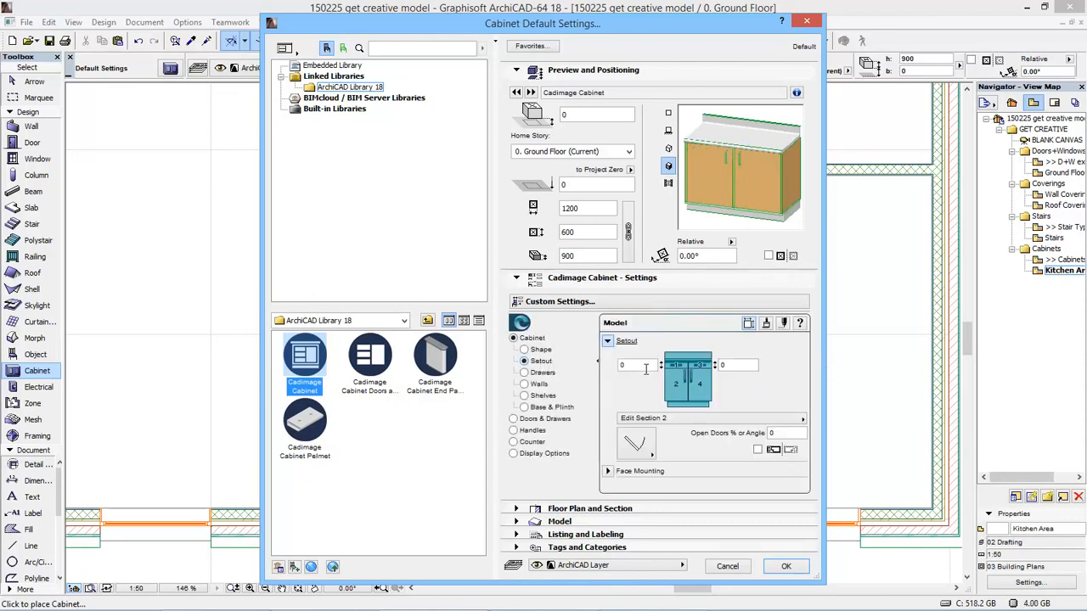
pyautogui.write('150')
pyautogui.click(728, 364)
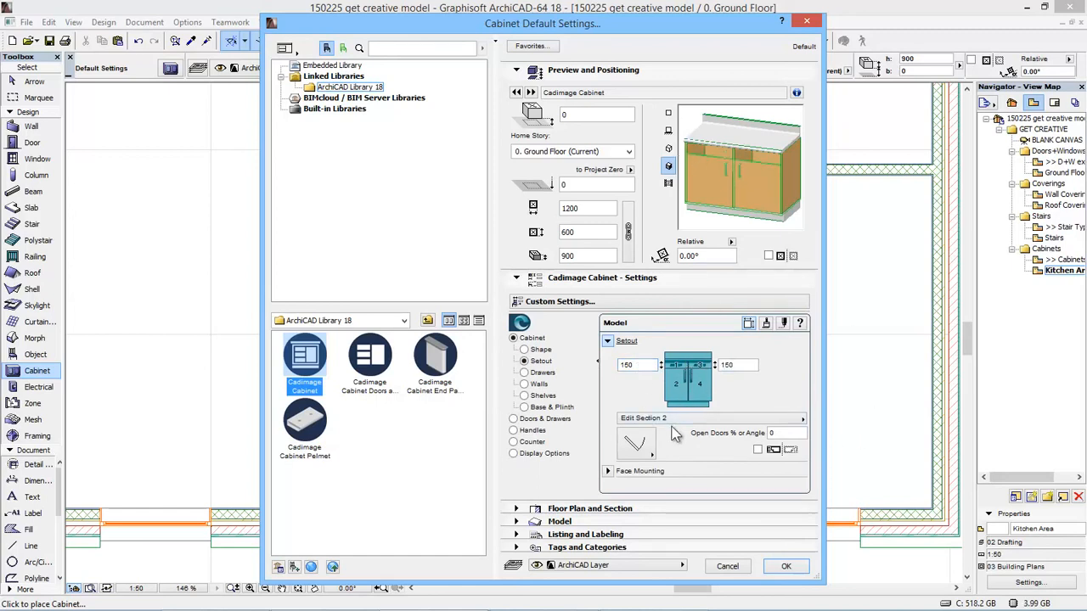
# Assign drawers to section 1 and a fixed panel to section 3 of the cabinet's setout.
pyautogui.click(636, 444)
pyautogui.click(732, 244)
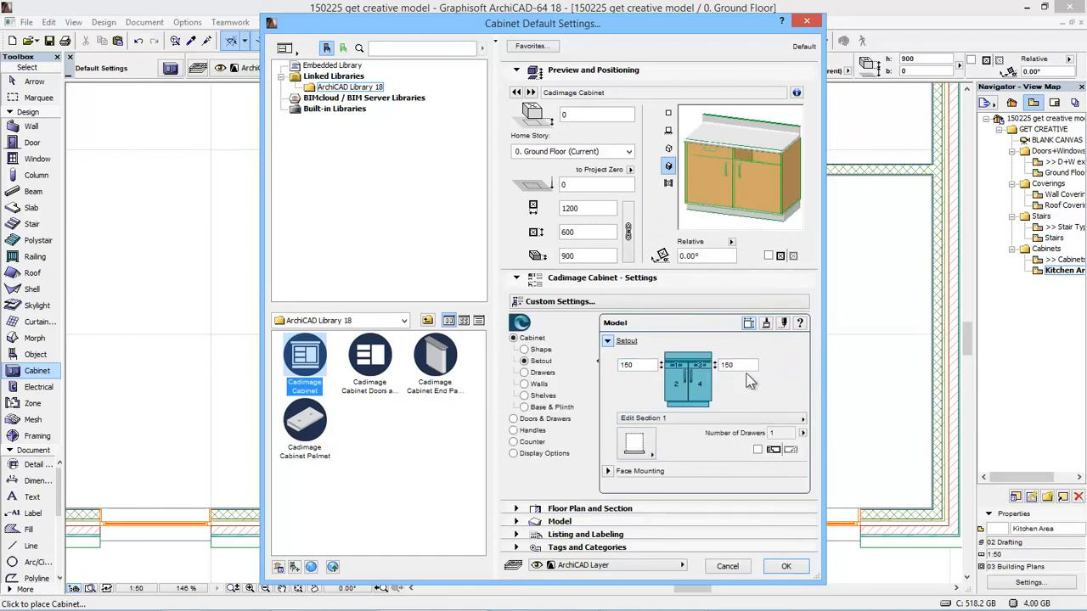
pyautogui.click(636, 444)
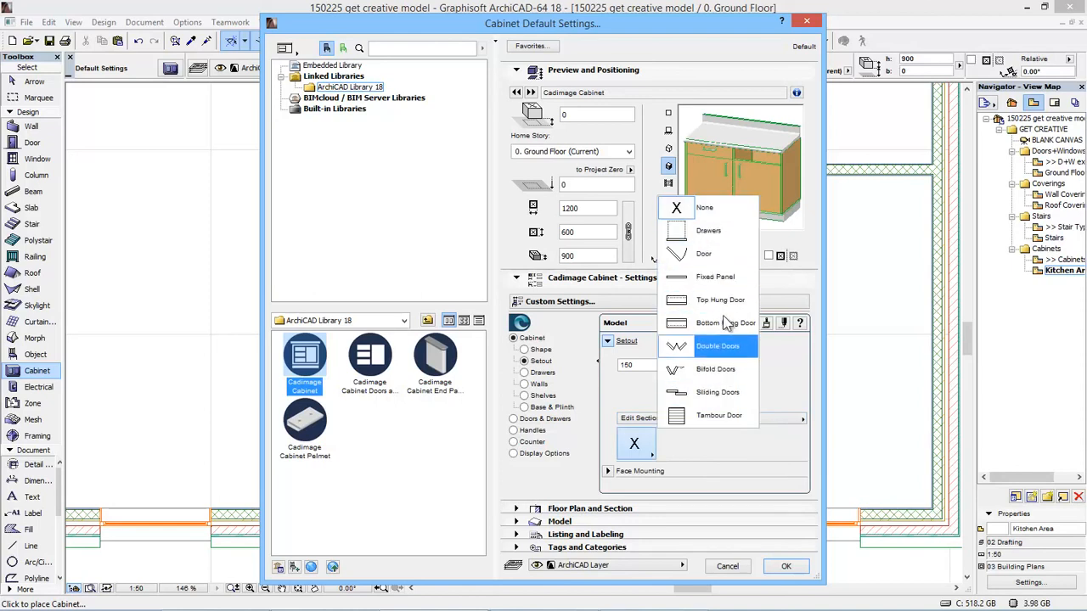
pyautogui.click(716, 280)
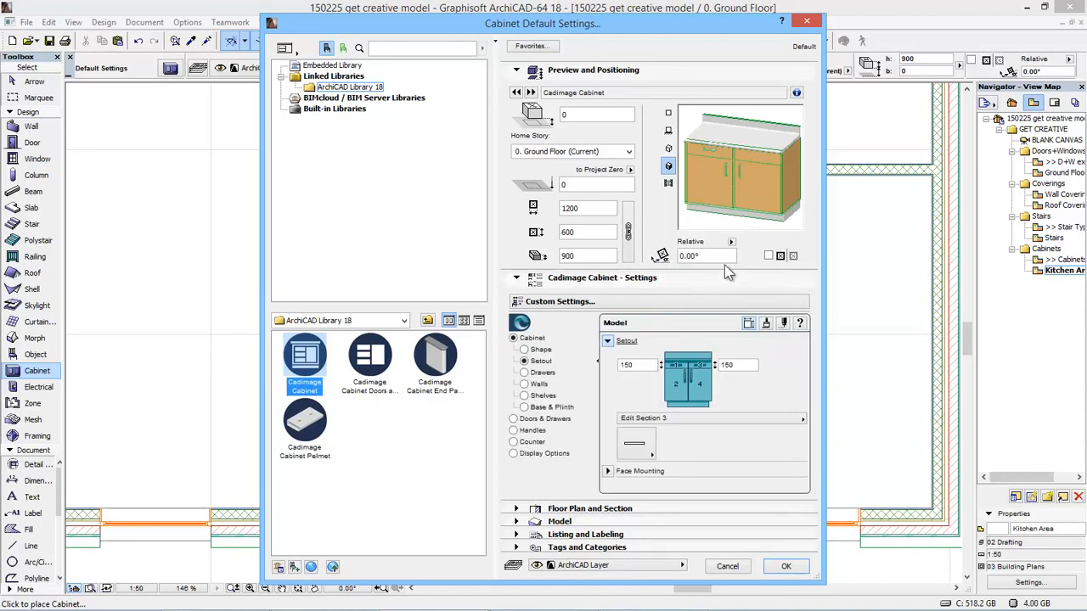
# Review the cabinet and door surface settings and browse the available door panel types.
pyautogui.click(765, 323)
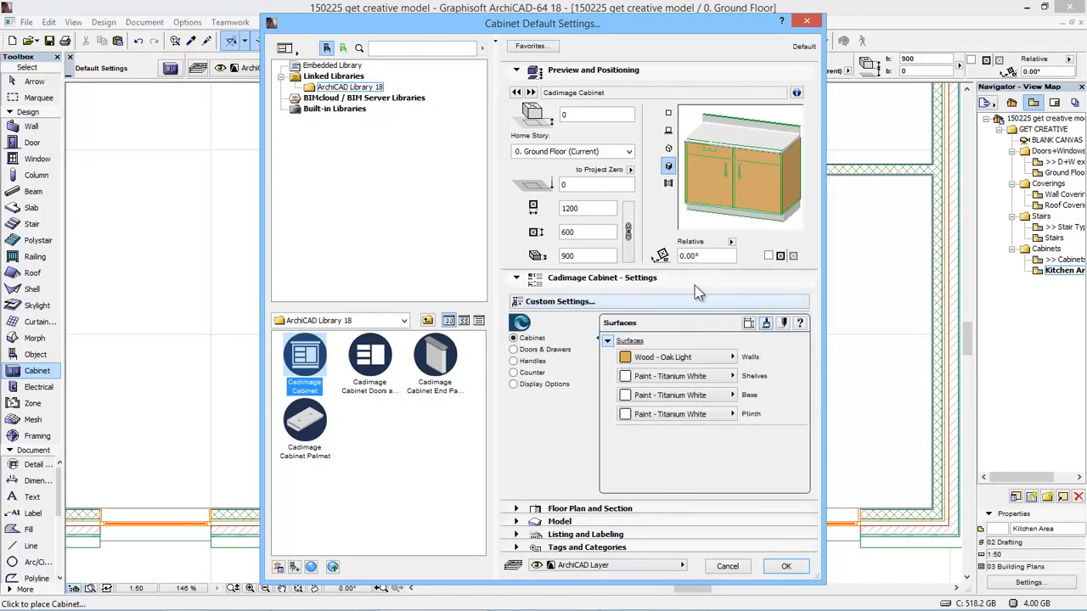
pyautogui.click(533, 350)
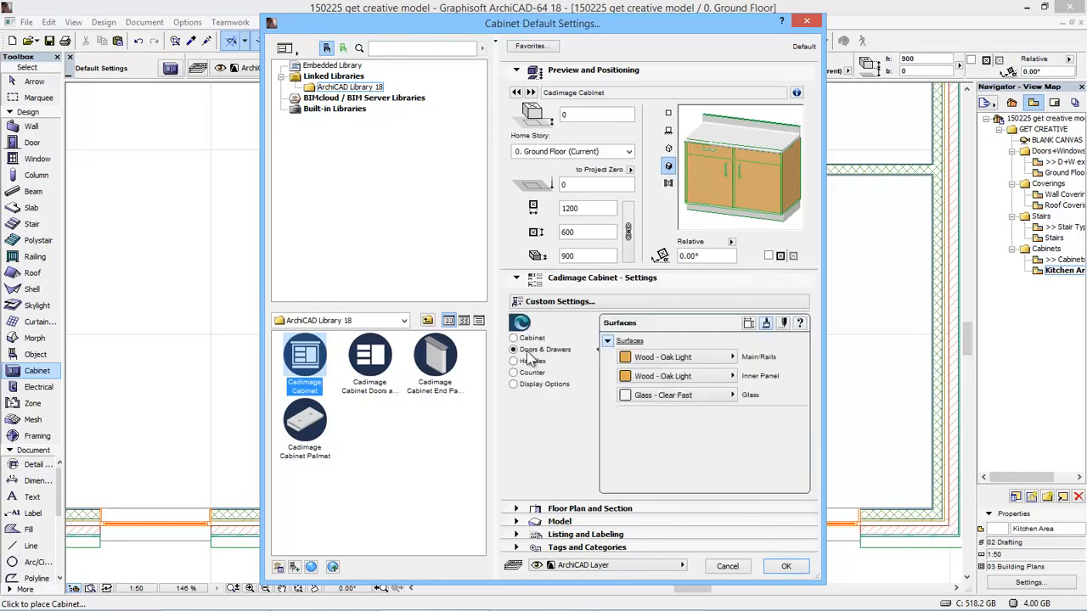
pyautogui.click(748, 324)
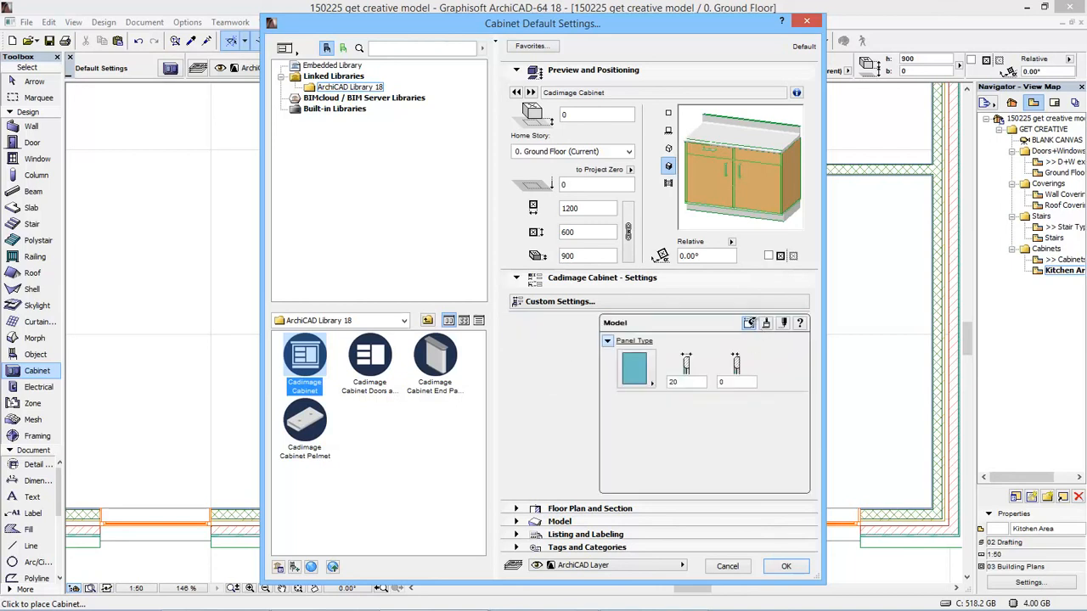
pyautogui.click(634, 367)
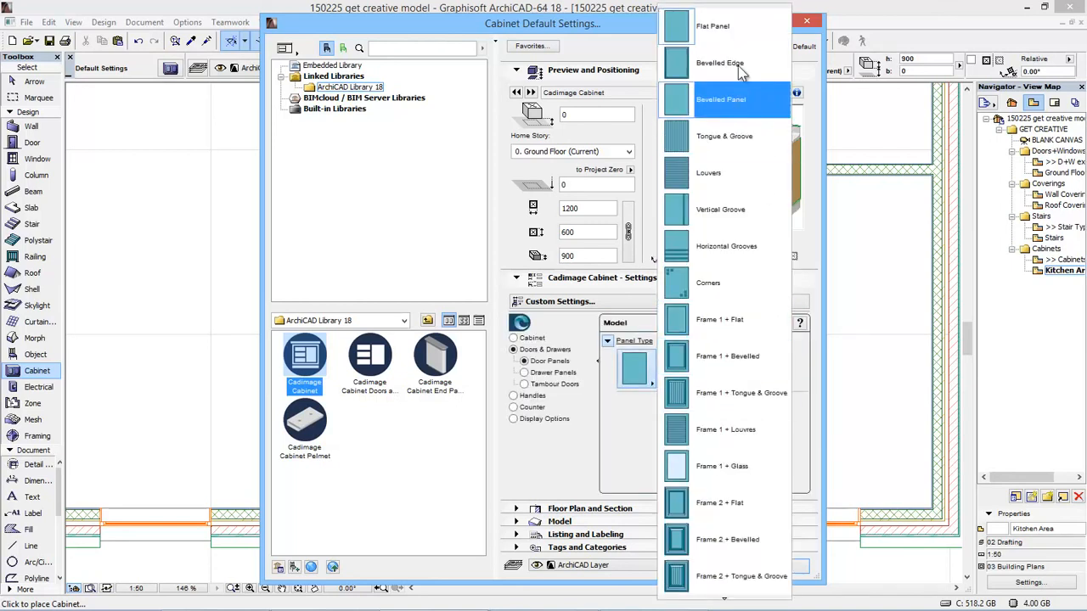
pyautogui.scroll(-1, 751, 392)
pyautogui.scroll(-7, 751, 391)
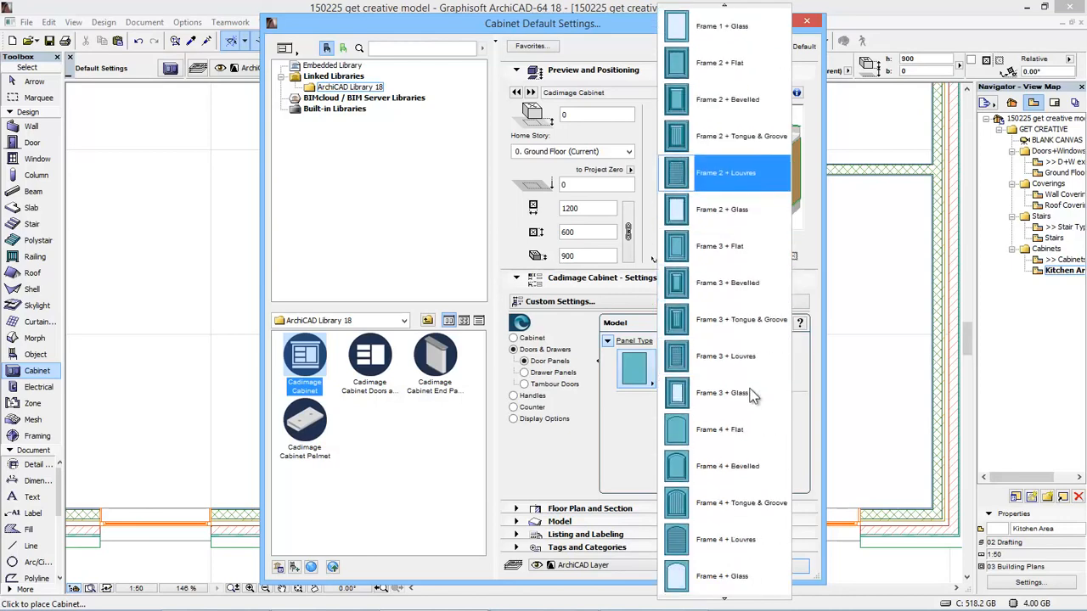
pyautogui.scroll(-1, 751, 393)
pyautogui.scroll(8, 744, 393)
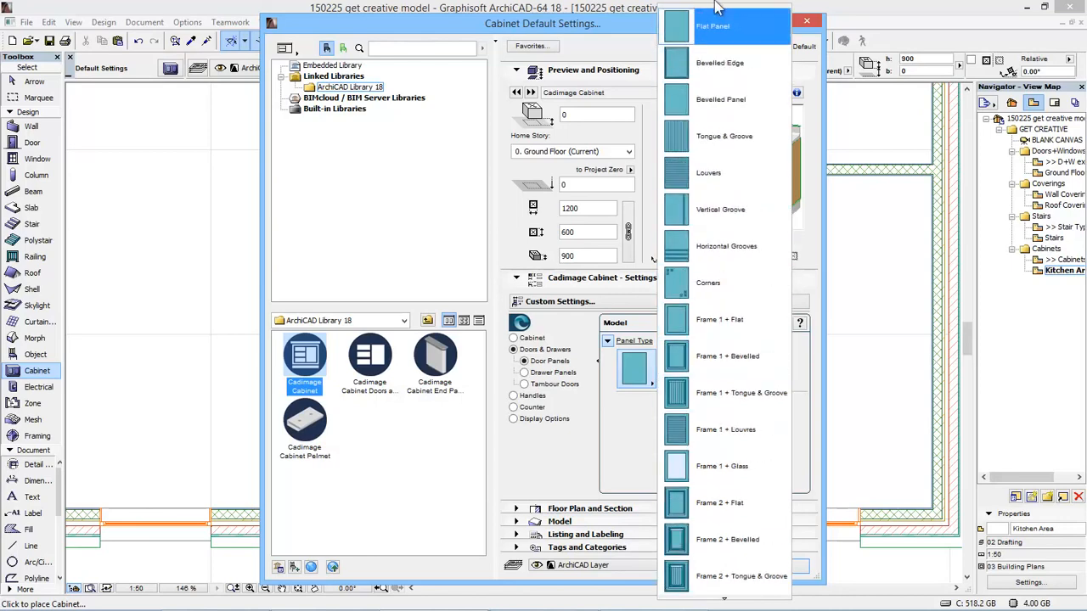
pyautogui.click(788, 100)
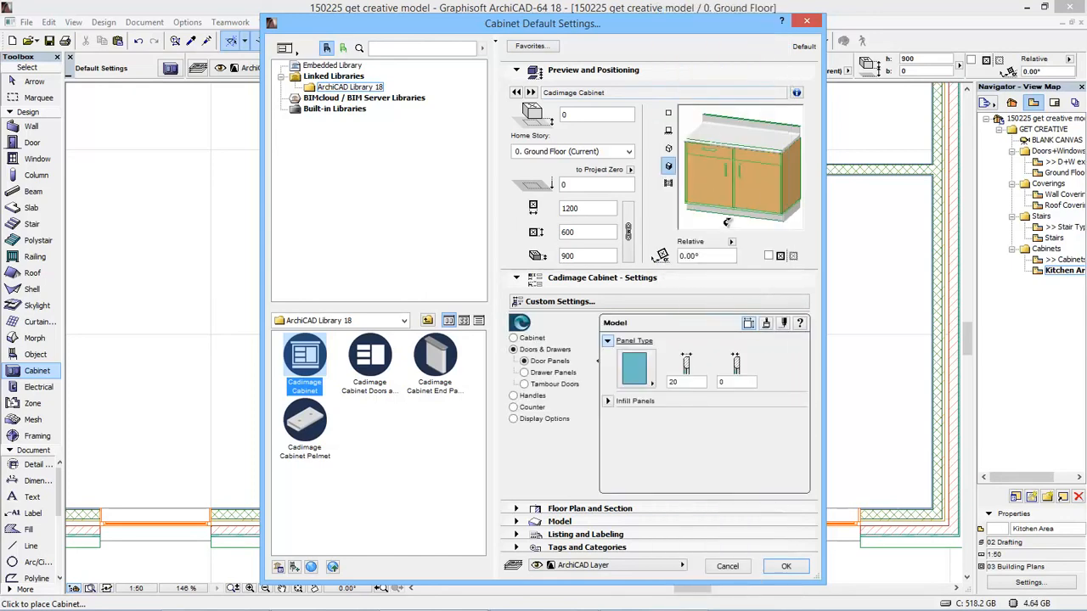
# Examine the infill settings of the door panels and choose a plain panel type for the drawers.
pyautogui.click(629, 401)
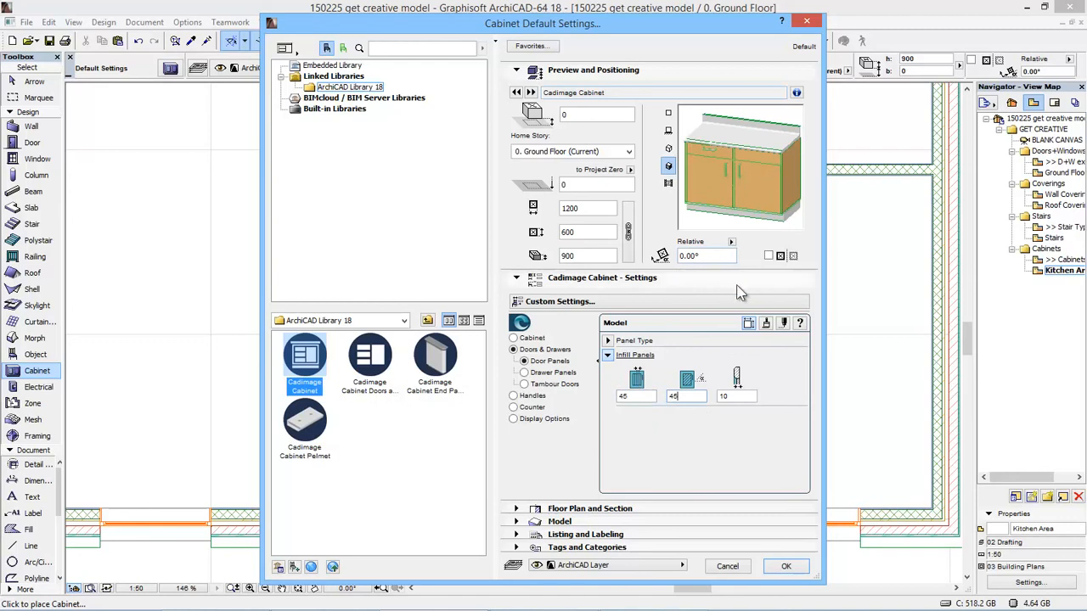
pyautogui.click(553, 373)
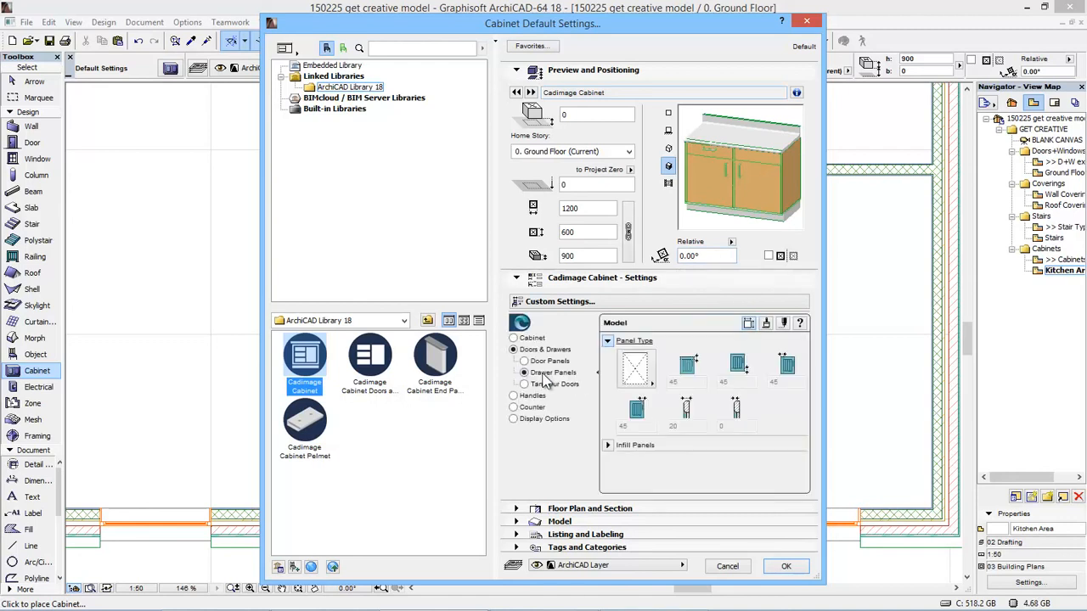
pyautogui.click(622, 381)
pyautogui.click(705, 144)
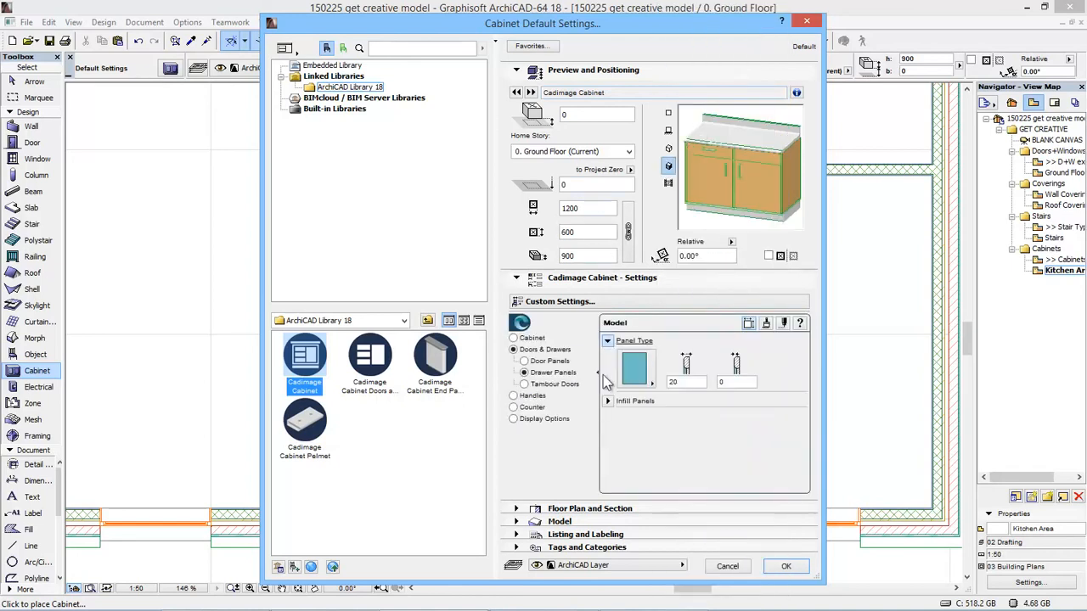
# Set the cabinet handles to Full-Length with length 250, projection 30 and thickness 8.
pyautogui.click(529, 395)
pyautogui.click(632, 382)
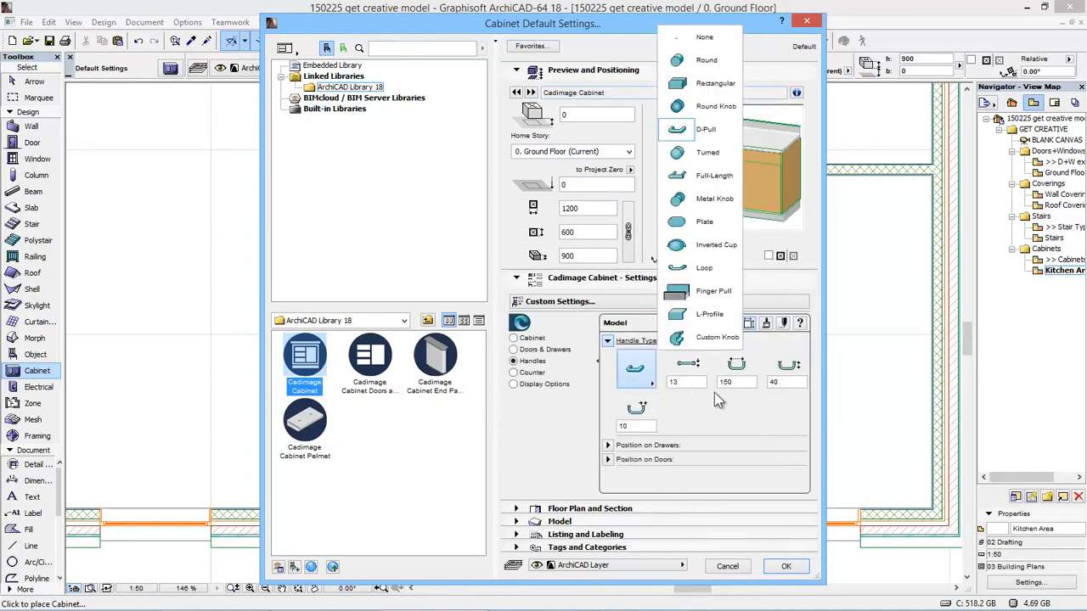
pyautogui.click(707, 175)
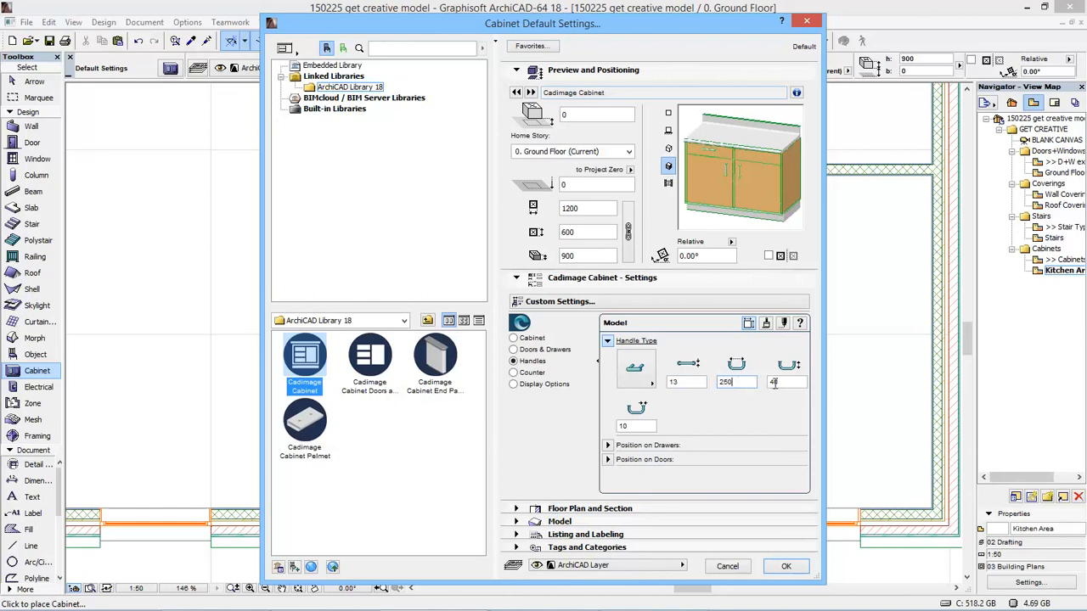
pyautogui.click(773, 382)
pyautogui.press('Tab')
pyautogui.write('8')
pyautogui.press('Tab')
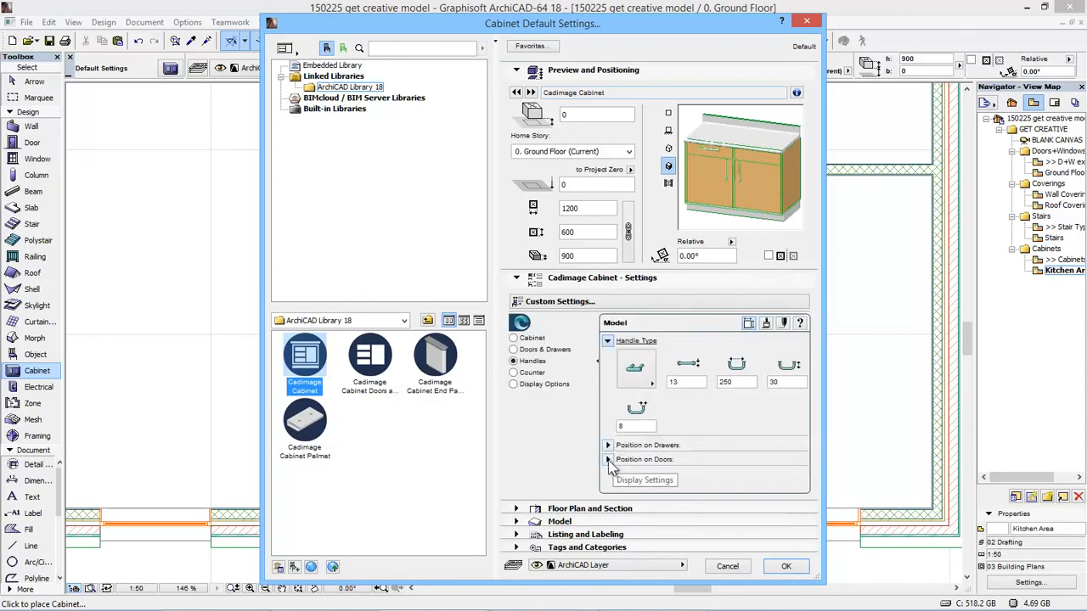
# Adjust the handles' vertical offset on the doors and give the handles the Paint - Ivory Black surface.
pyautogui.click(609, 460)
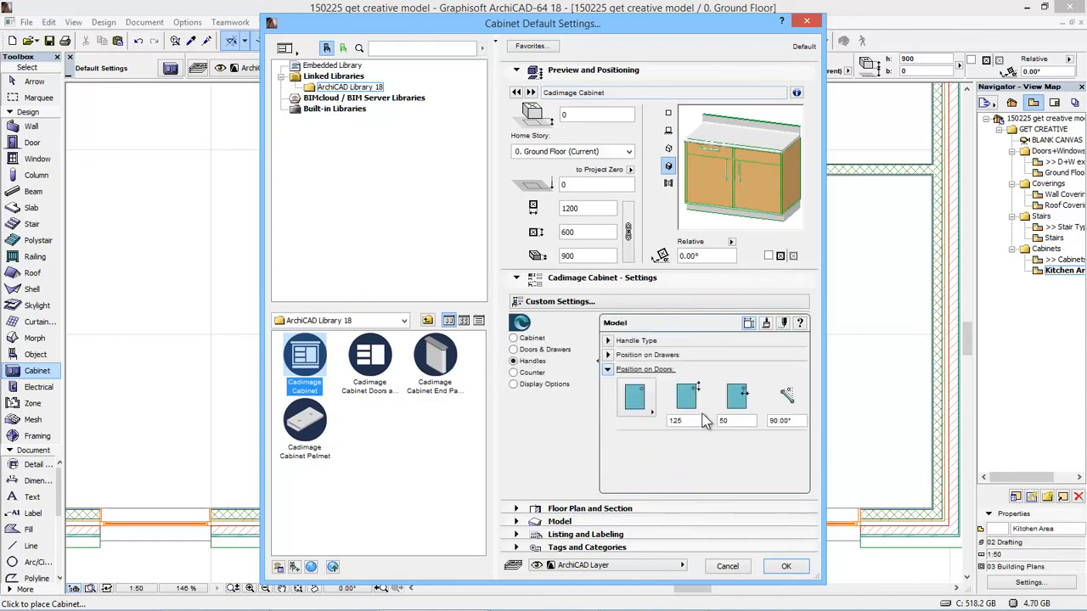
pyautogui.doubleClick(687, 422)
pyautogui.click(766, 324)
pyautogui.click(716, 358)
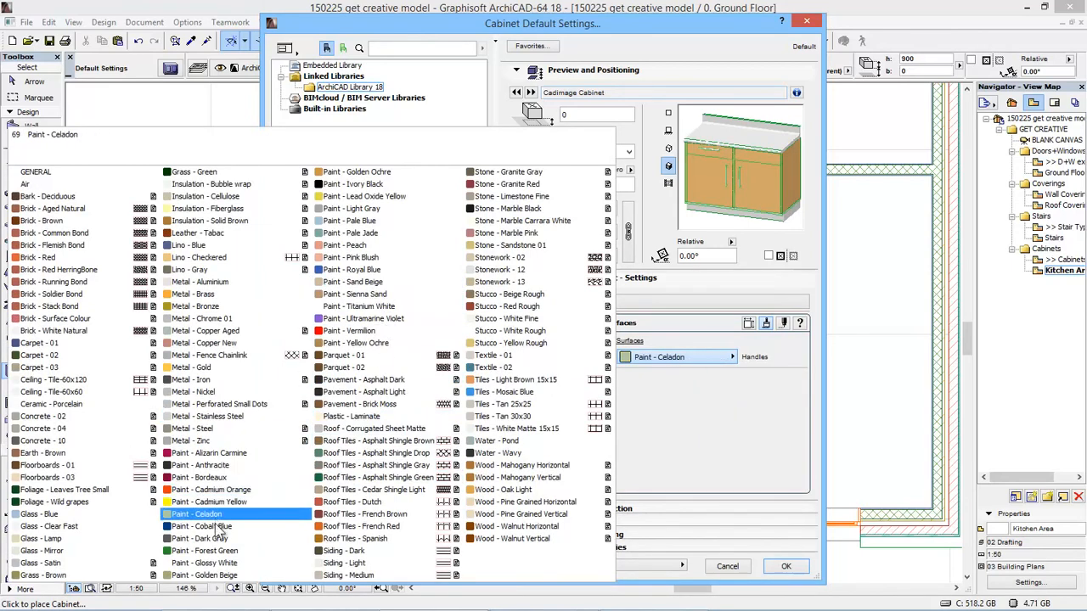
pyautogui.click(355, 184)
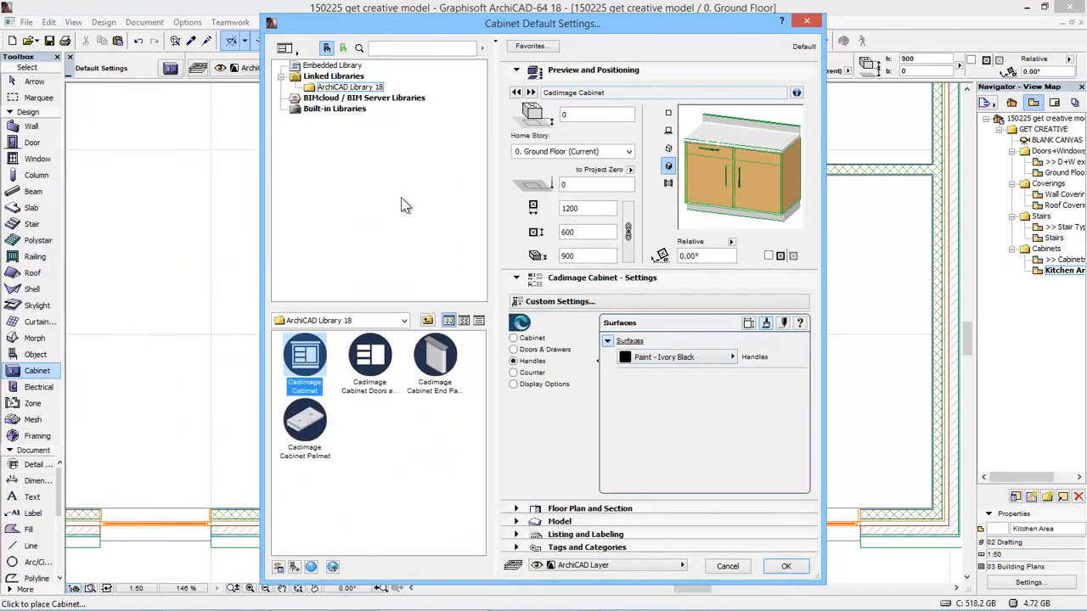
# Add a rail under the counter front and set the counter's nosing profile to Rectangular.
pyautogui.click(530, 373)
pyautogui.click(748, 324)
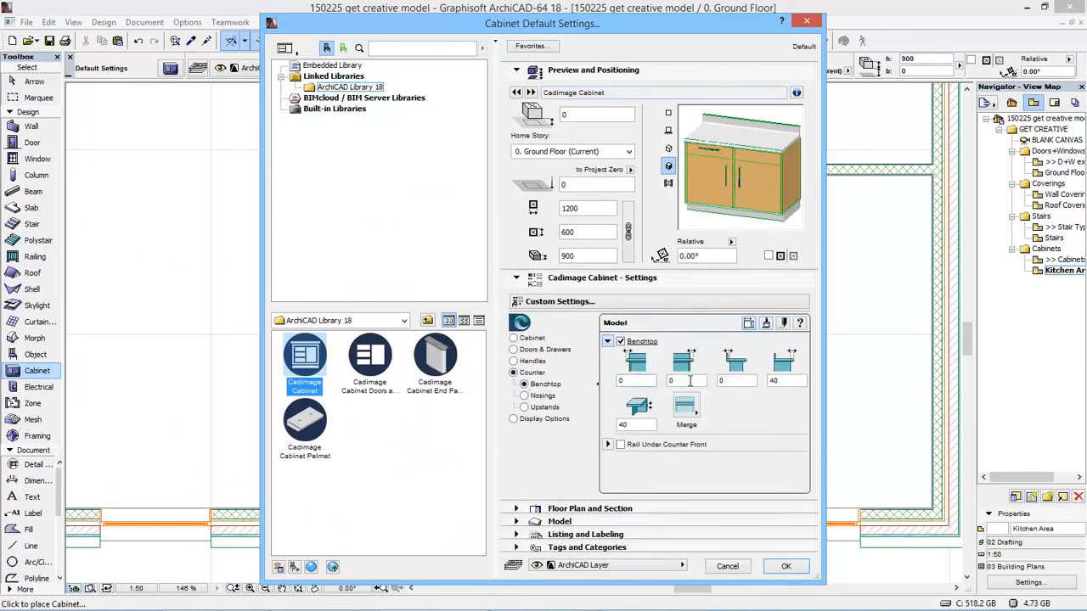
pyautogui.click(622, 444)
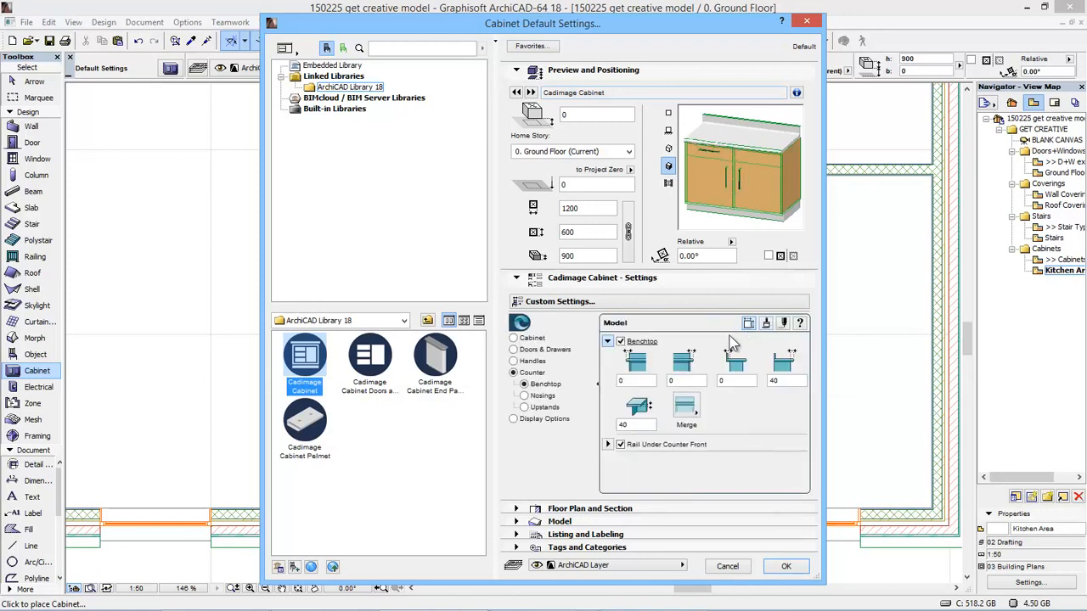
pyautogui.click(543, 396)
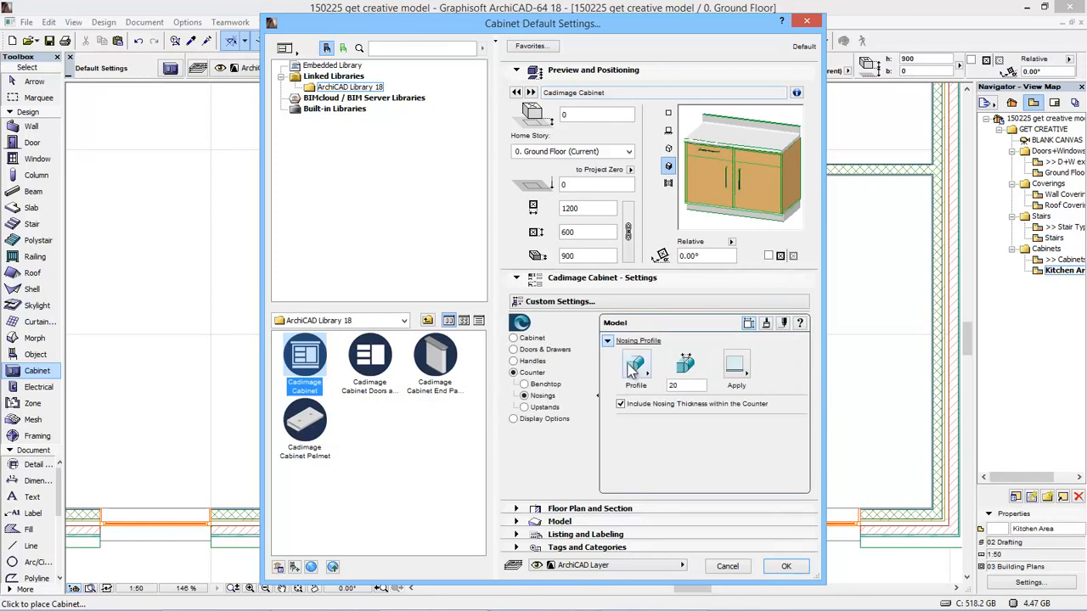
pyautogui.click(635, 365)
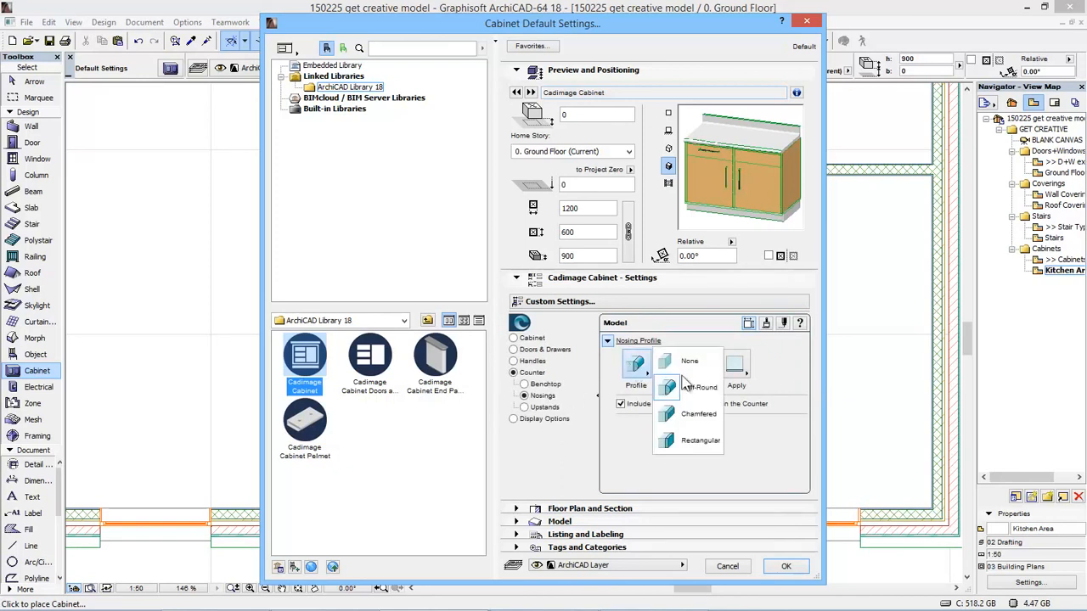
pyautogui.click(698, 440)
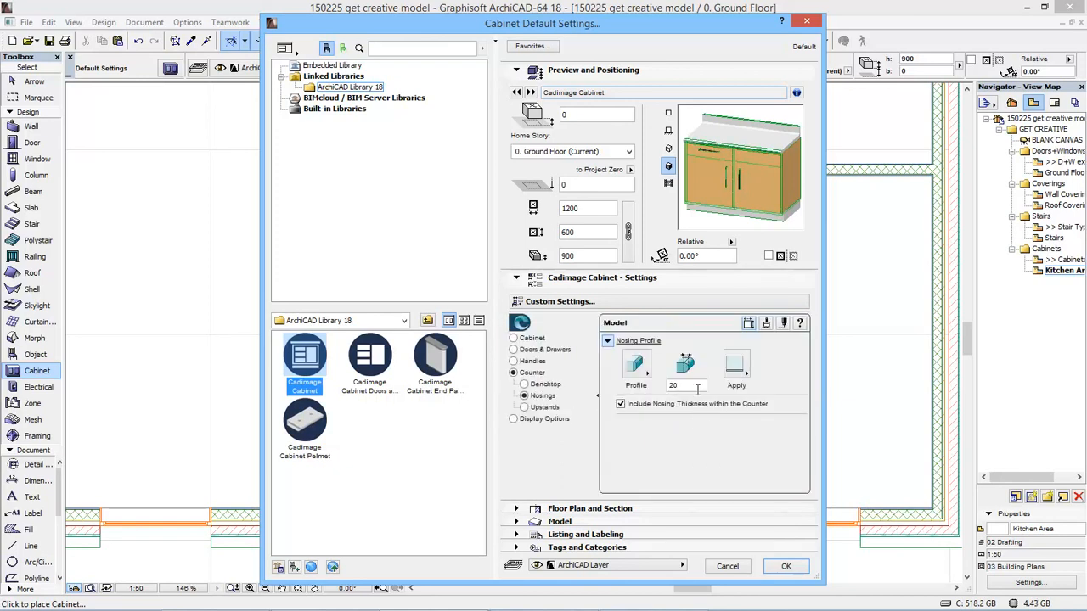
# Set the counter's nosing surface to Paint - Vermilion and its upstand surface to Metal - Stainless Steel.
pyautogui.click(765, 323)
pyautogui.click(692, 377)
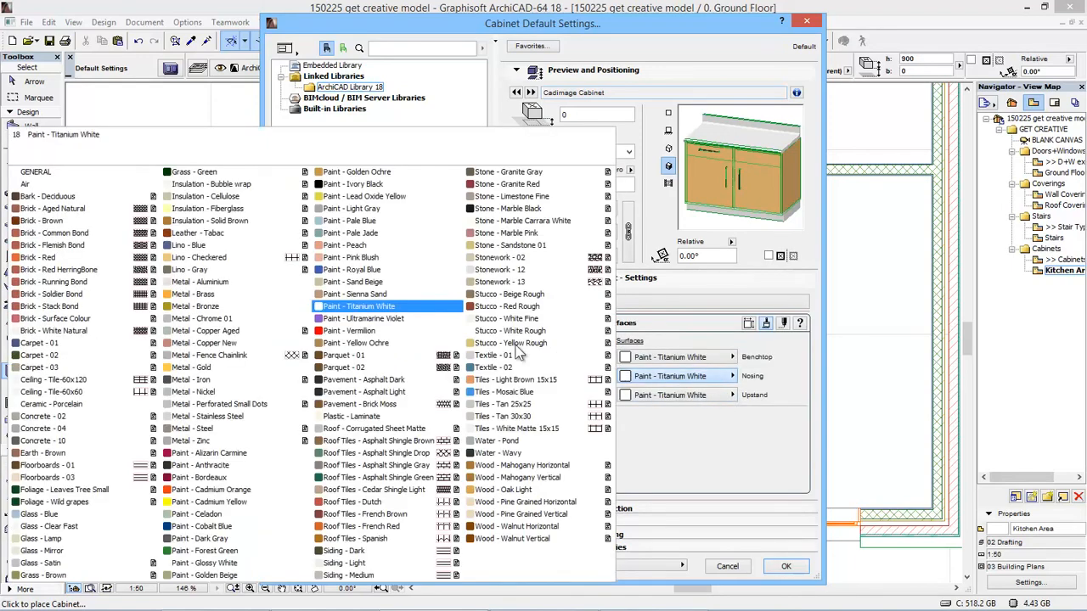
pyautogui.click(414, 338)
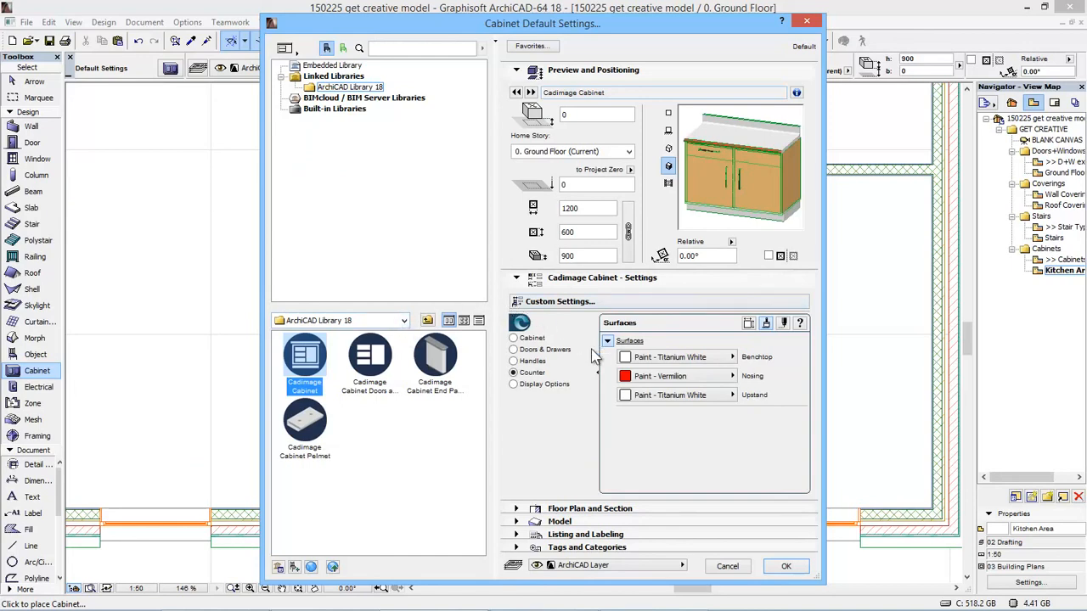
pyautogui.click(722, 395)
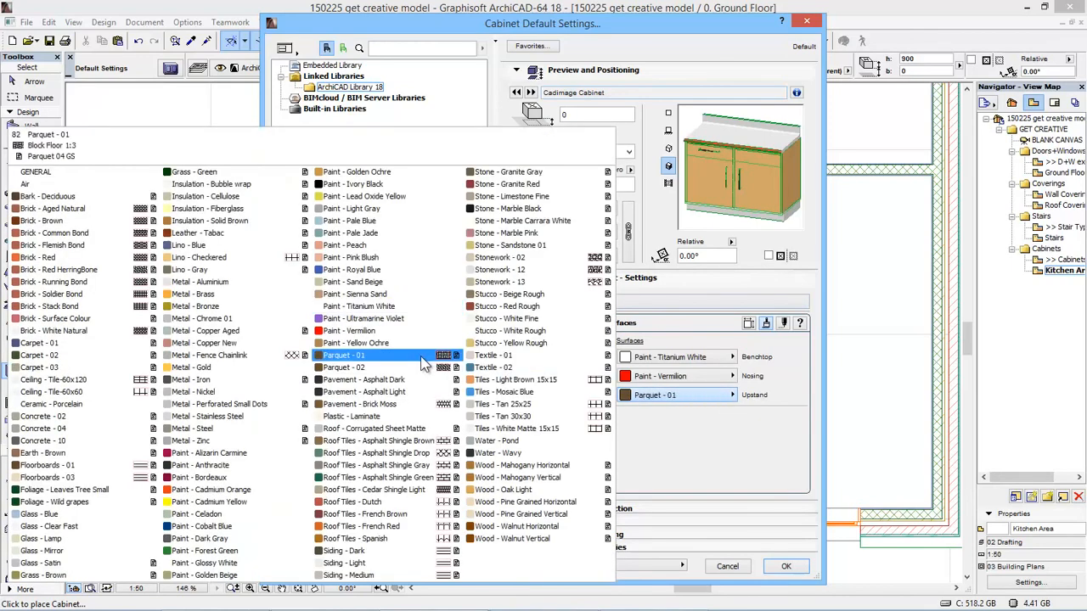
pyautogui.click(240, 417)
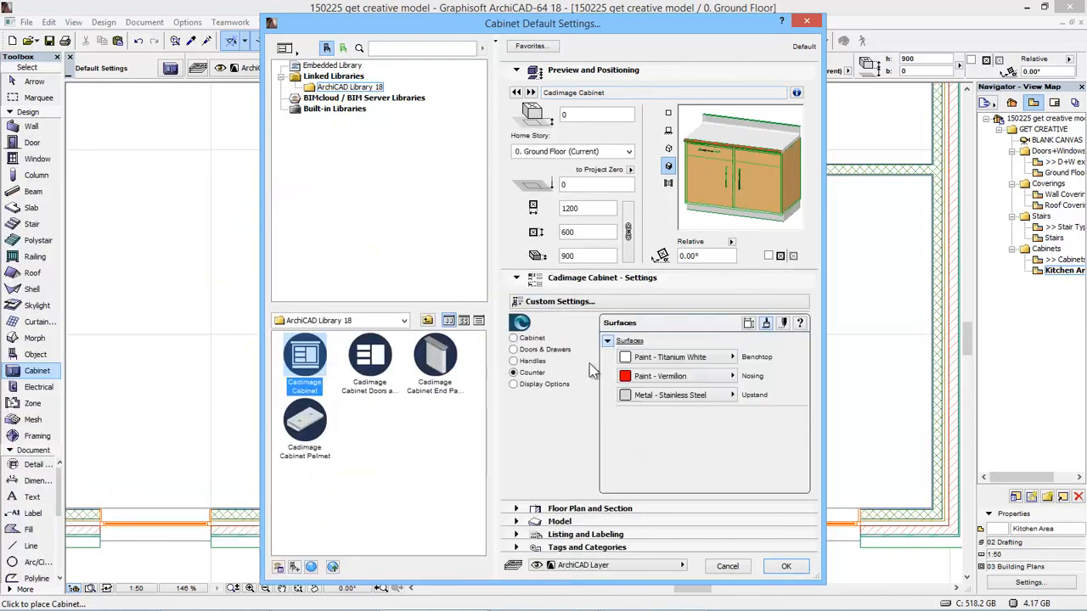
# Set the counter's upstand to height 600 and thickness 5 with a Rectangular profile.
pyautogui.click(749, 323)
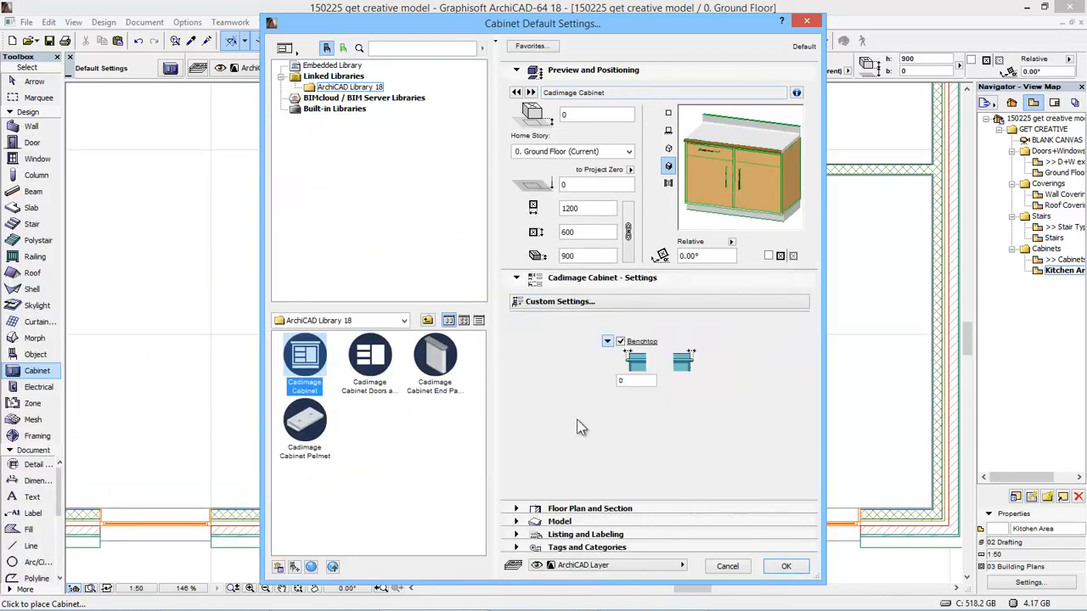
pyautogui.click(544, 409)
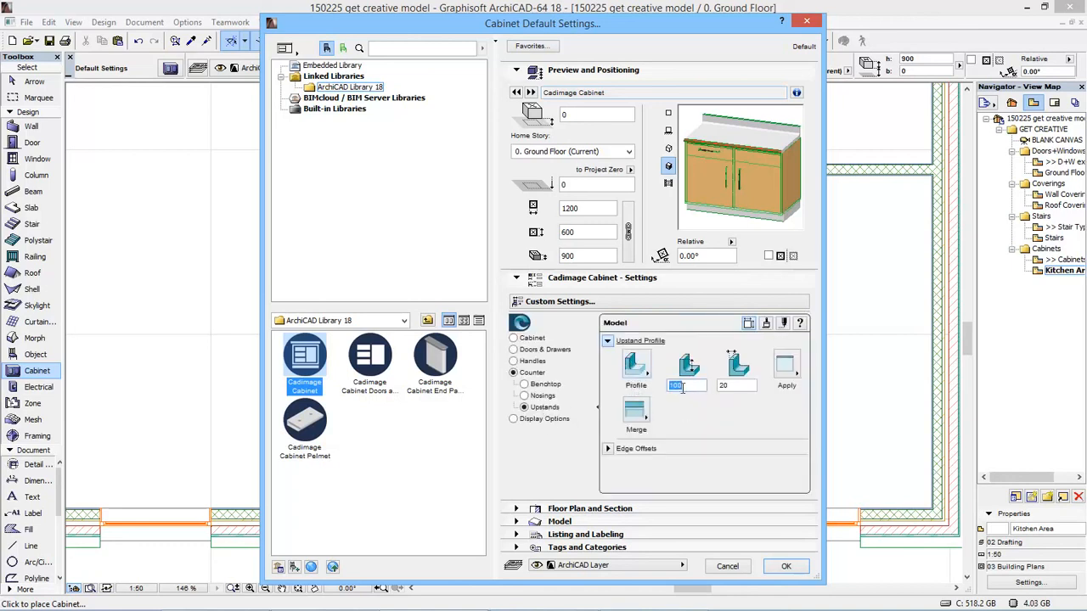
pyautogui.write('600')
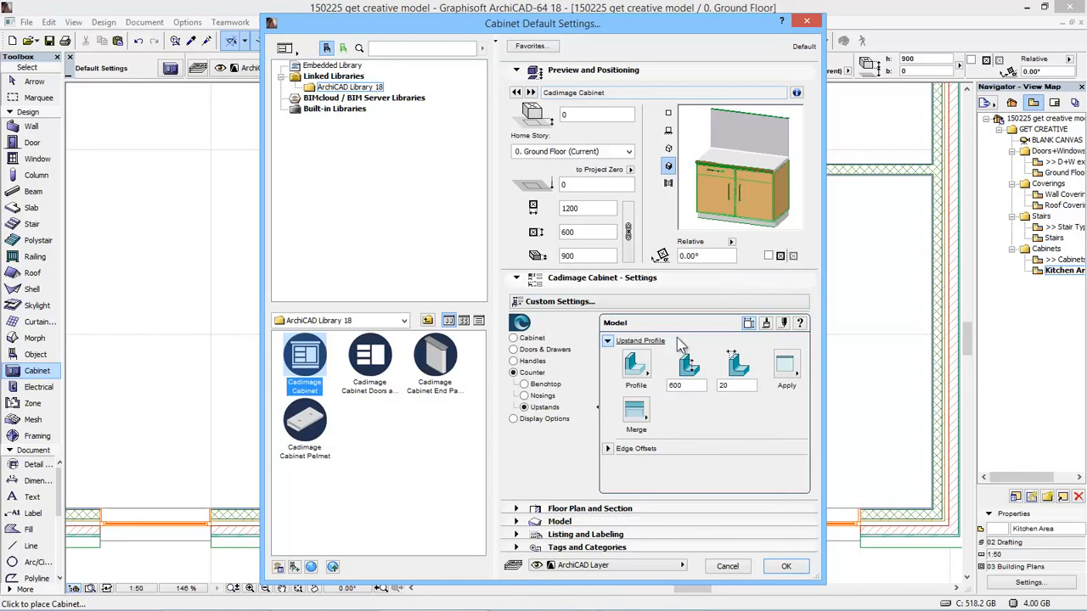
pyautogui.doubleClick(735, 384)
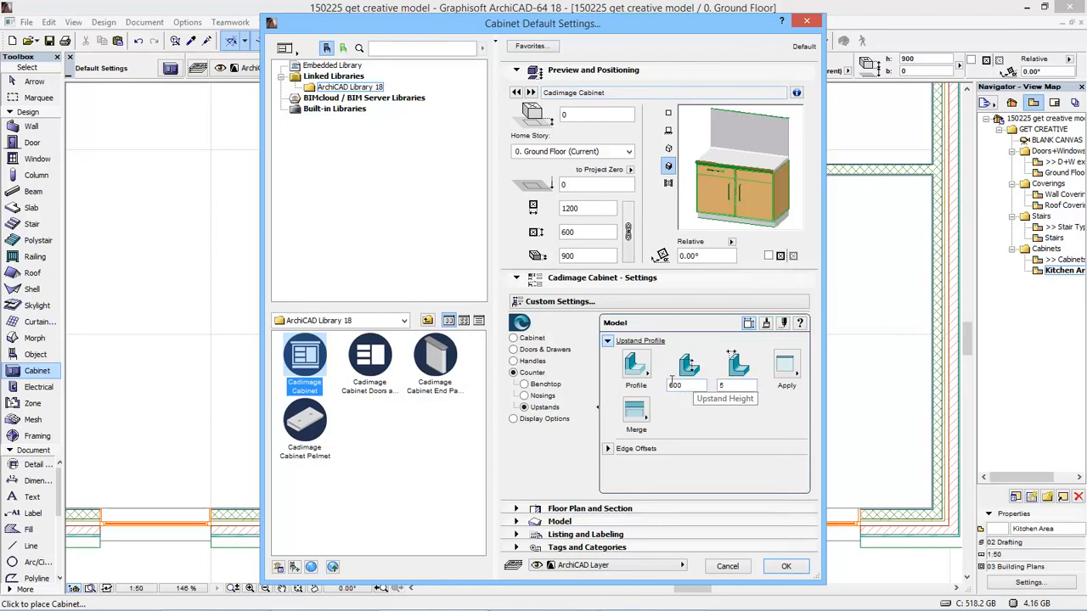
pyautogui.click(632, 377)
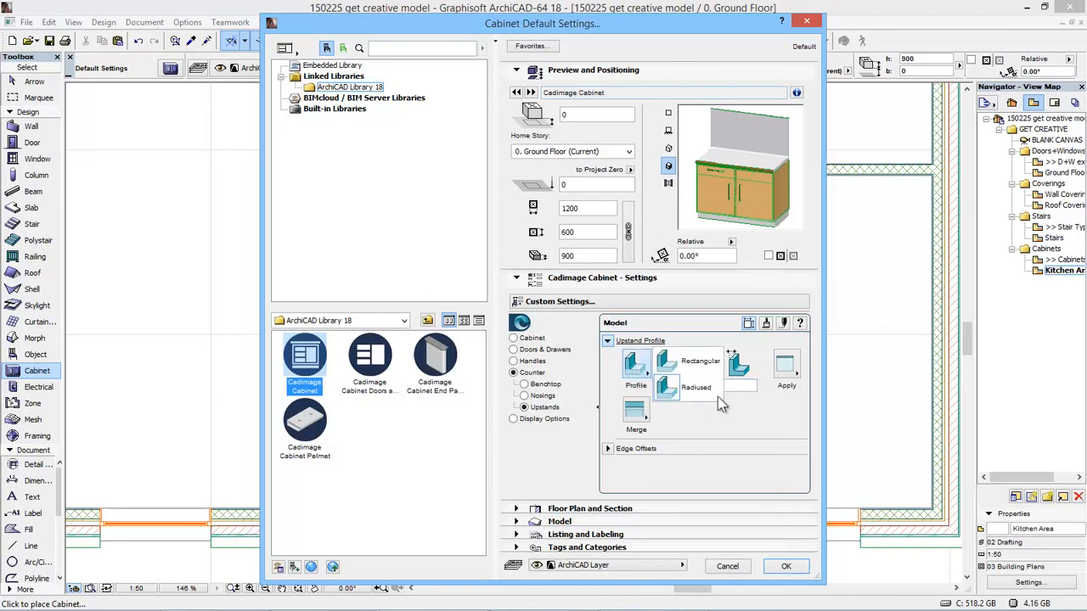
pyautogui.click(705, 361)
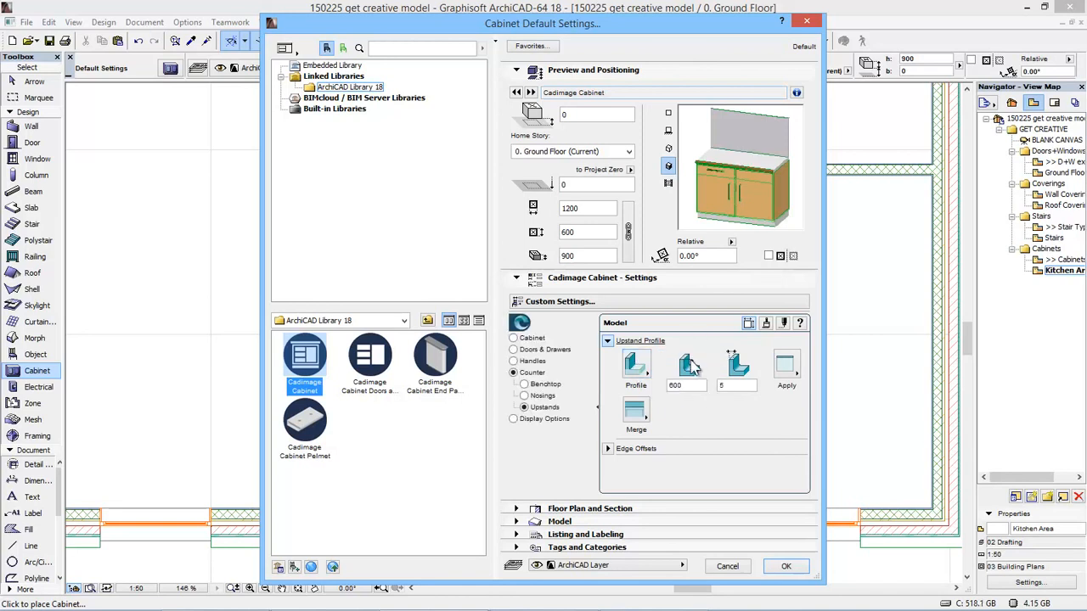
# Review which edges the upstand can apply to and its options for merging with neighbouring cabinets.
pyautogui.click(790, 367)
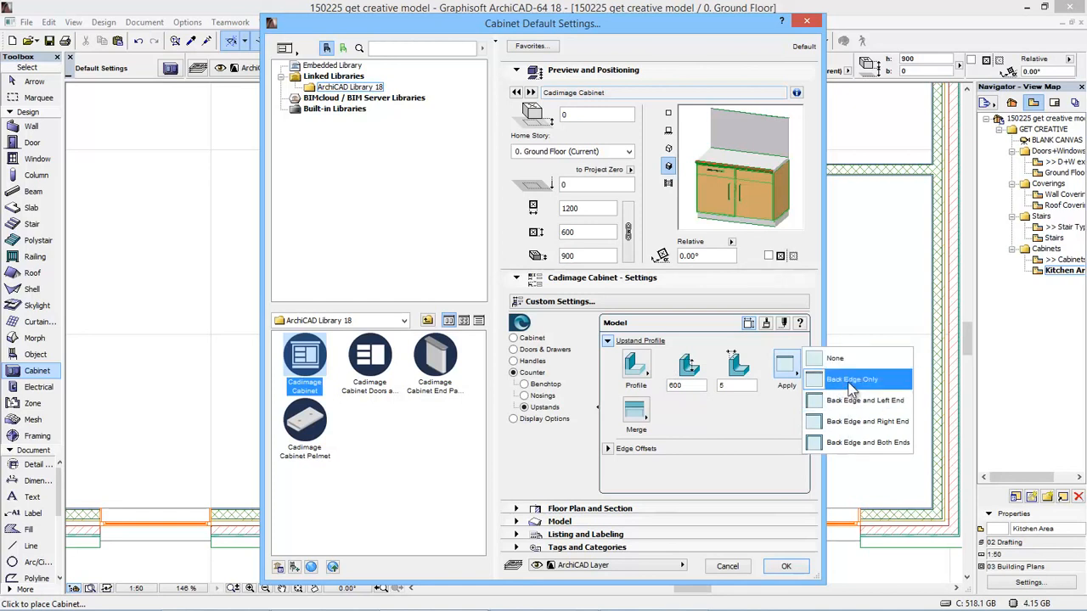
pyautogui.click(741, 416)
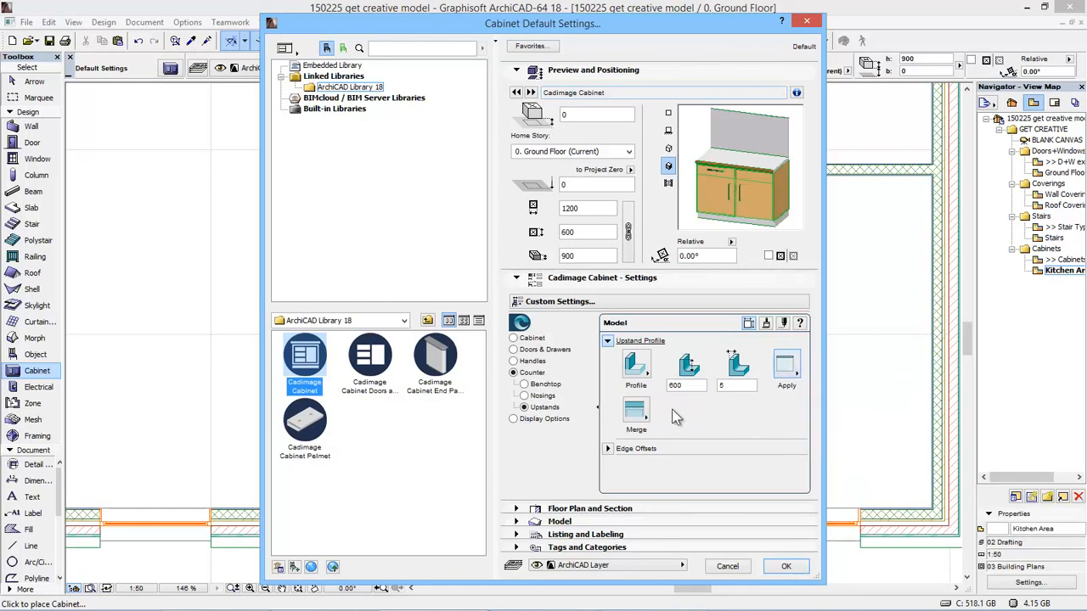
pyautogui.click(648, 417)
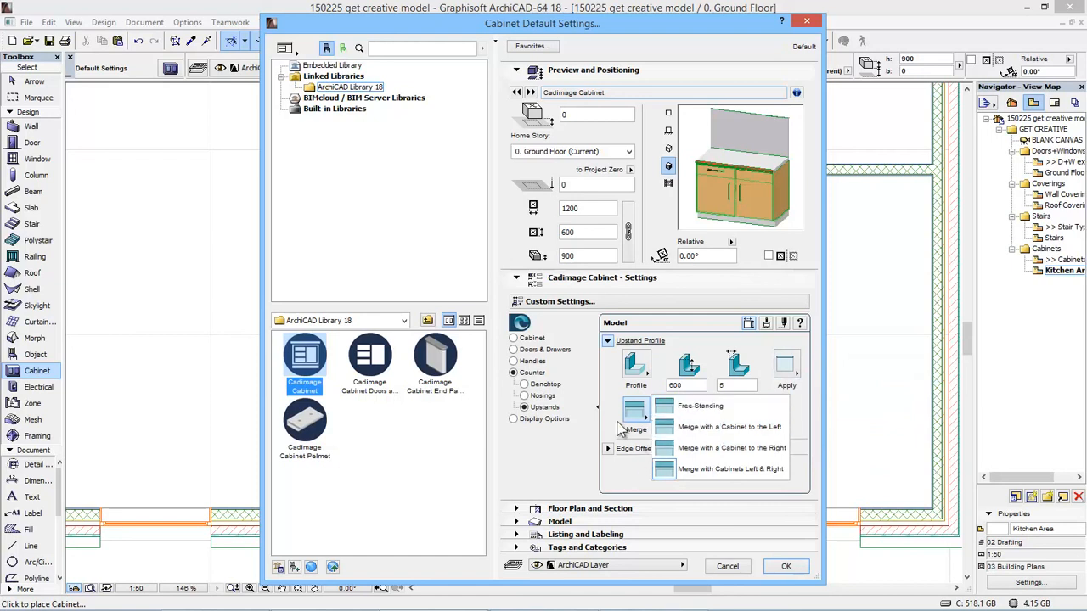
pyautogui.click(621, 417)
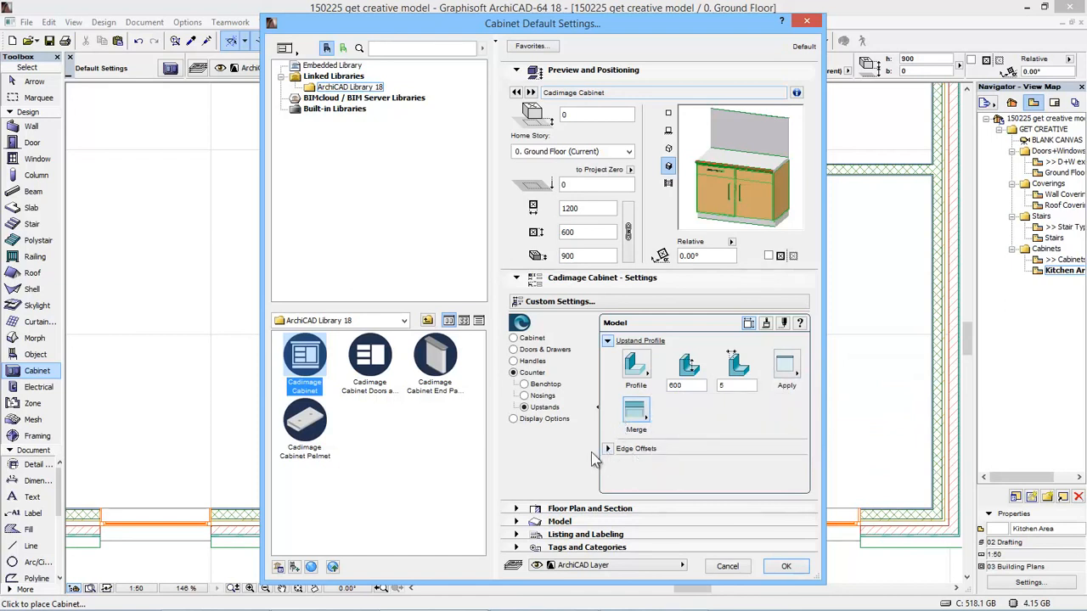
# Accept the default cabinet settings and place three cabinets side by side along the kitchen's upper wall, starting at its left corner.
pyautogui.click(523, 422)
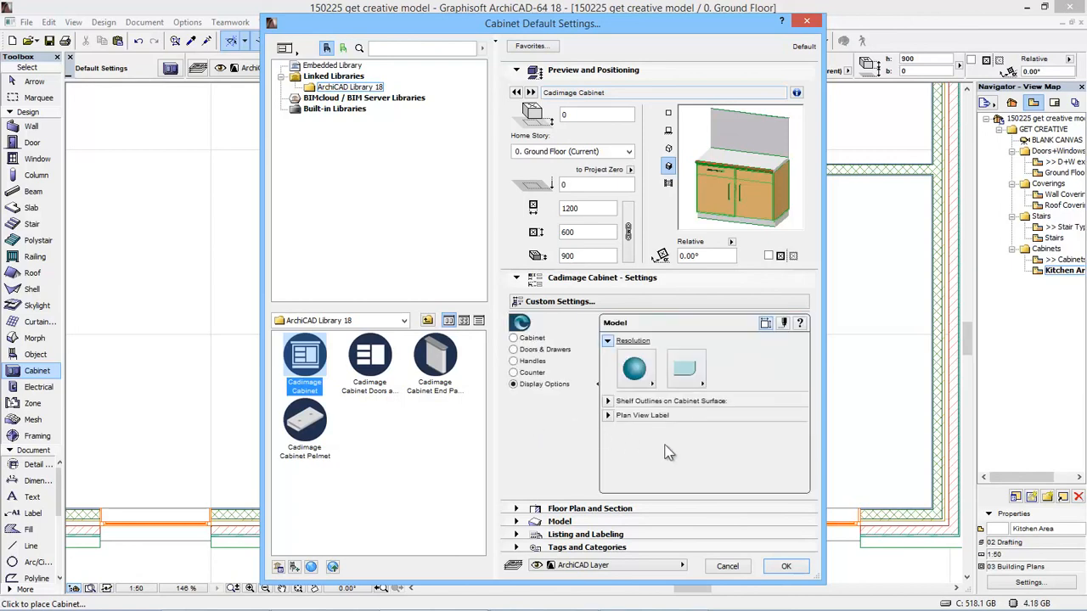
pyautogui.click(804, 570)
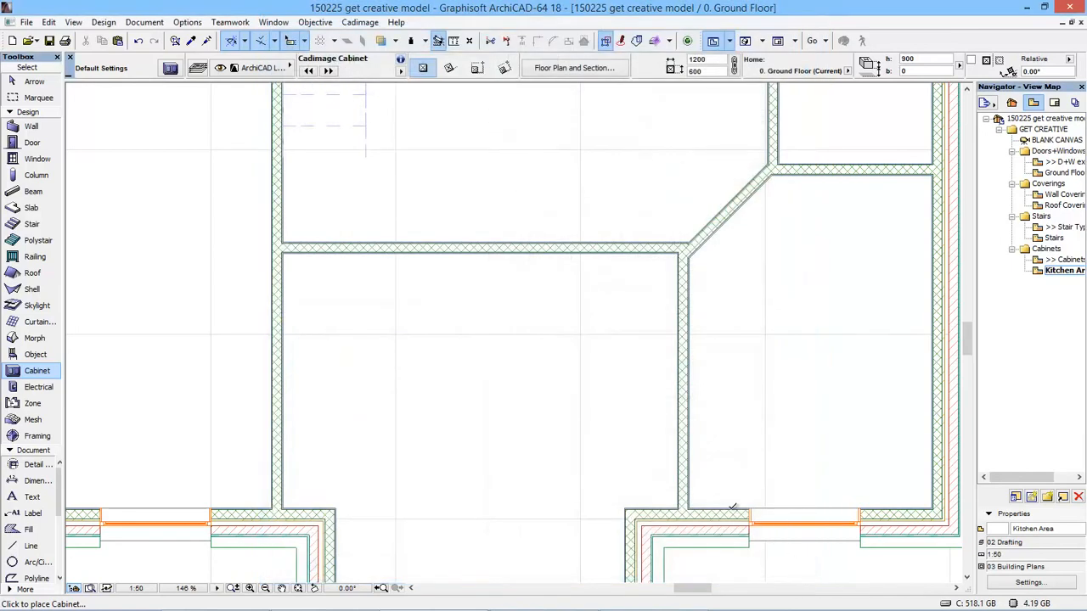
pyautogui.click(283, 252)
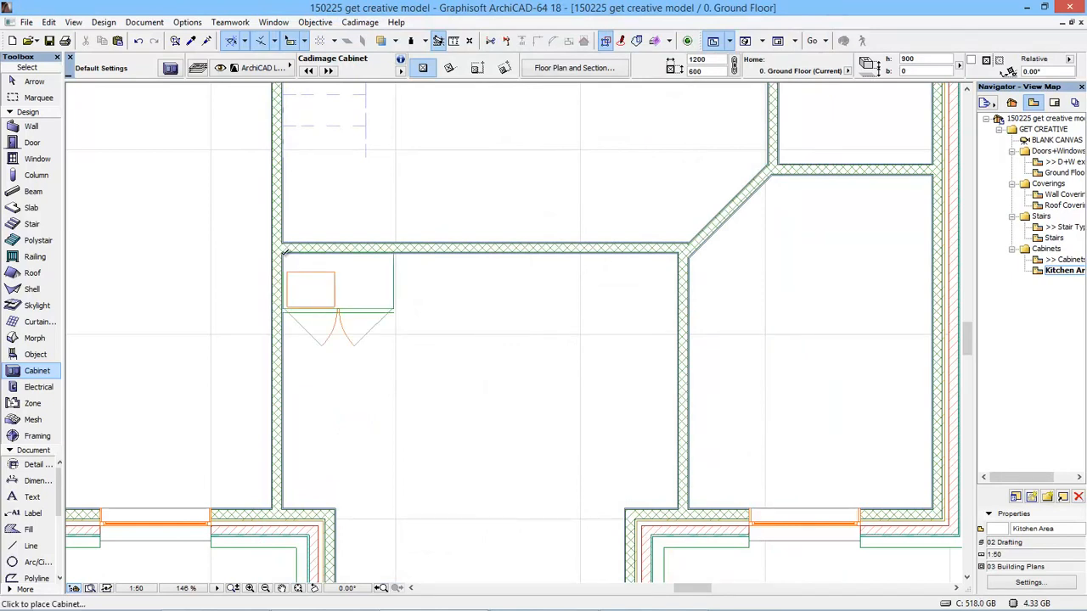
pyautogui.click(504, 254)
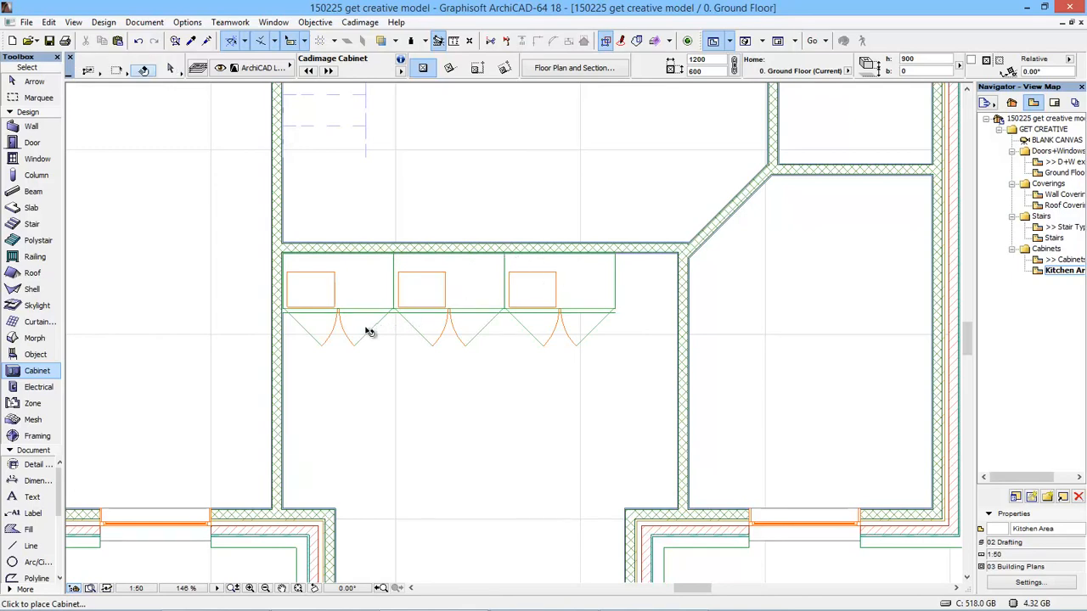
# Apply the leftmost cabinet's upstand to Back Edge and Left End, and set its last edge offset to 100.
pyautogui.keyDown('shift'); pyautogui.click(359, 279); pyautogui.keyUp('shift')
pyautogui.click(170, 70)
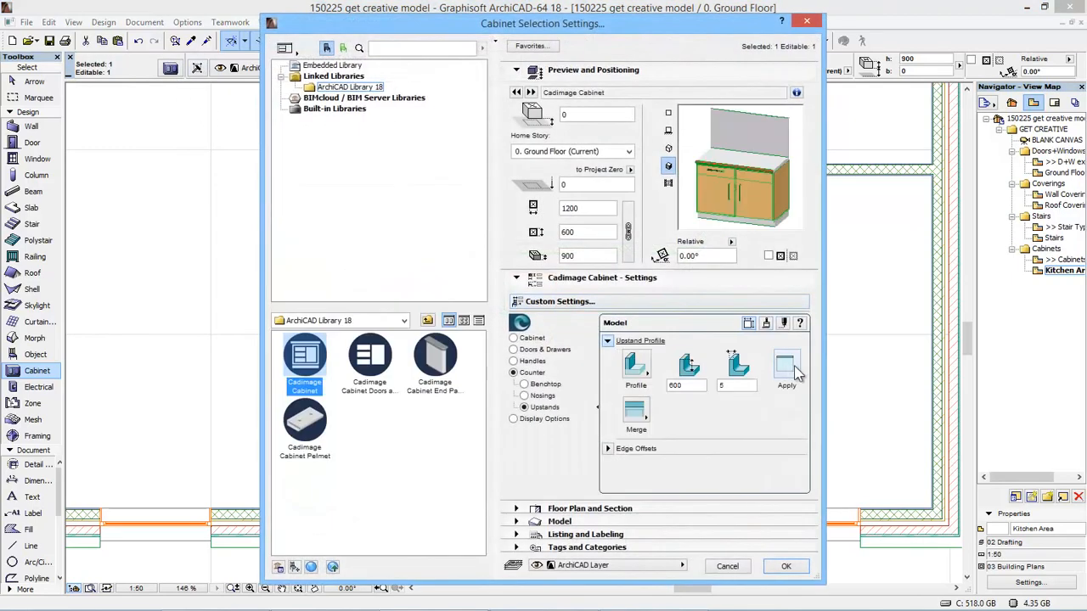
pyautogui.click(796, 372)
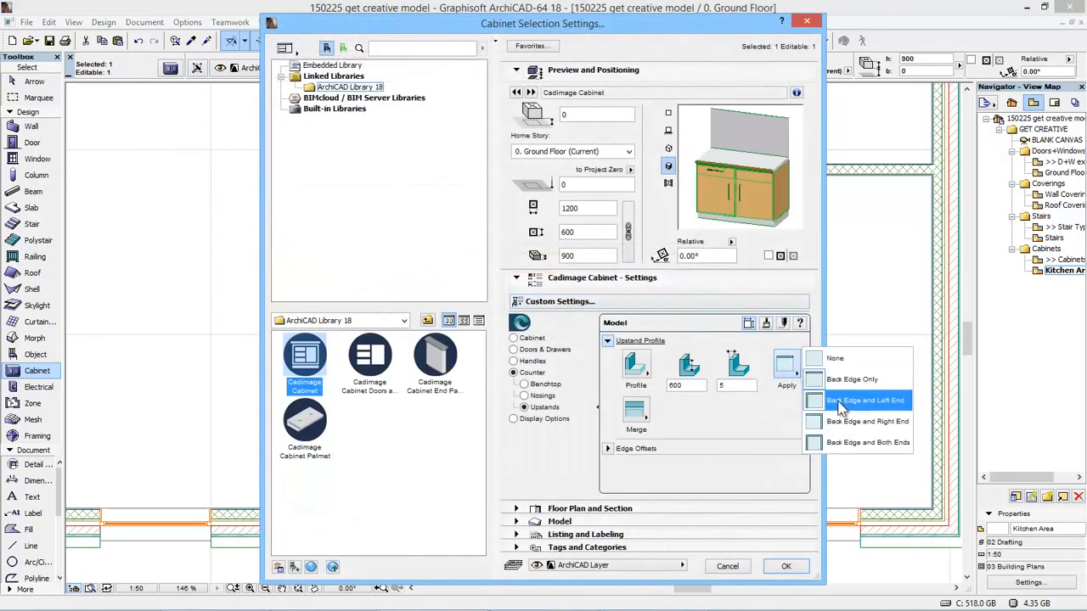
pyautogui.click(841, 409)
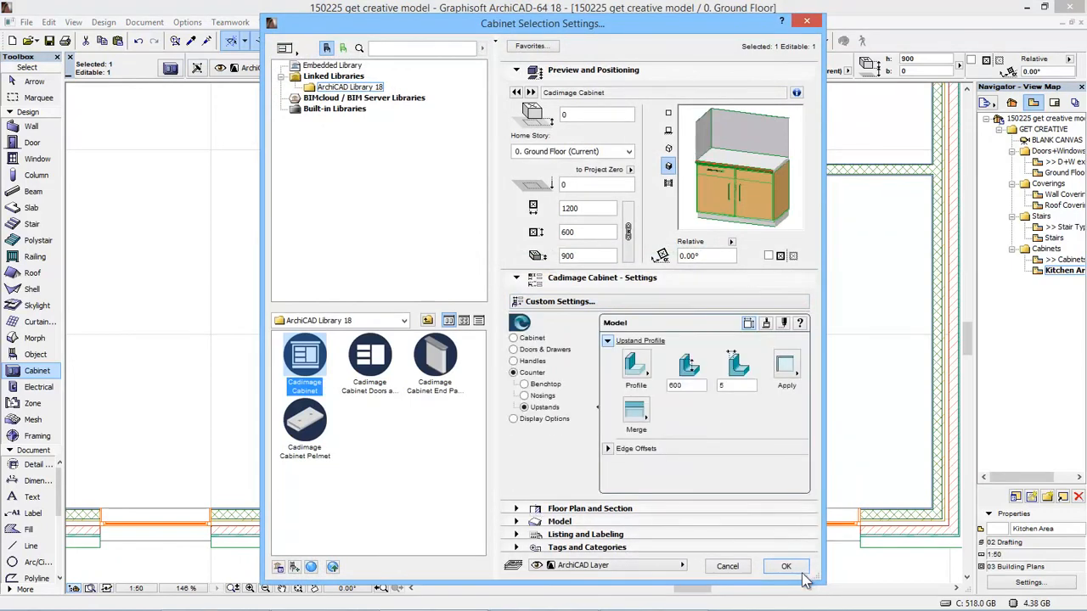
pyautogui.write('100')
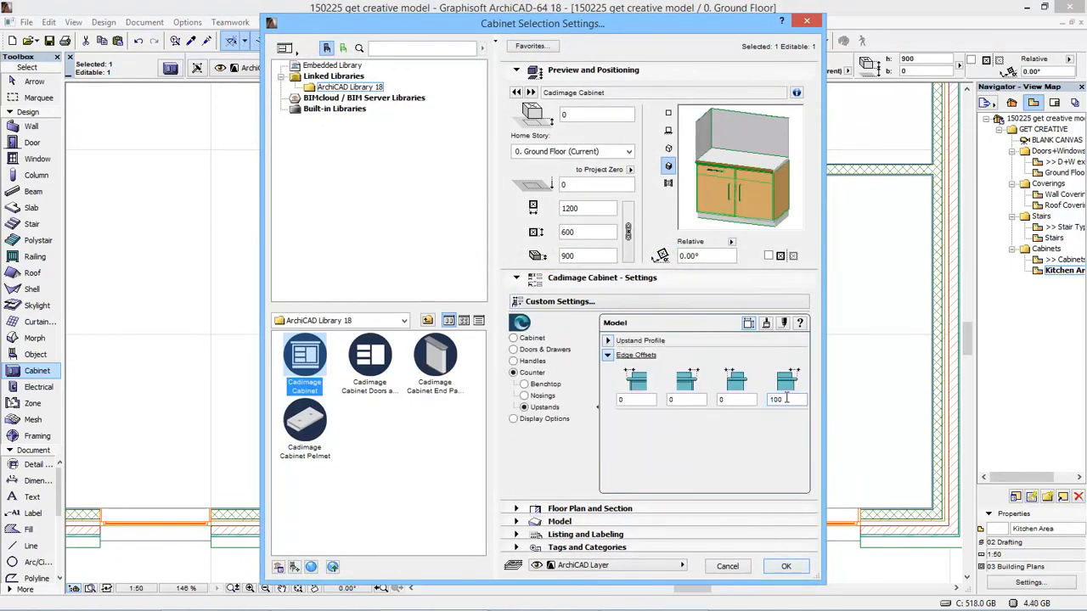
pyautogui.press('Return')
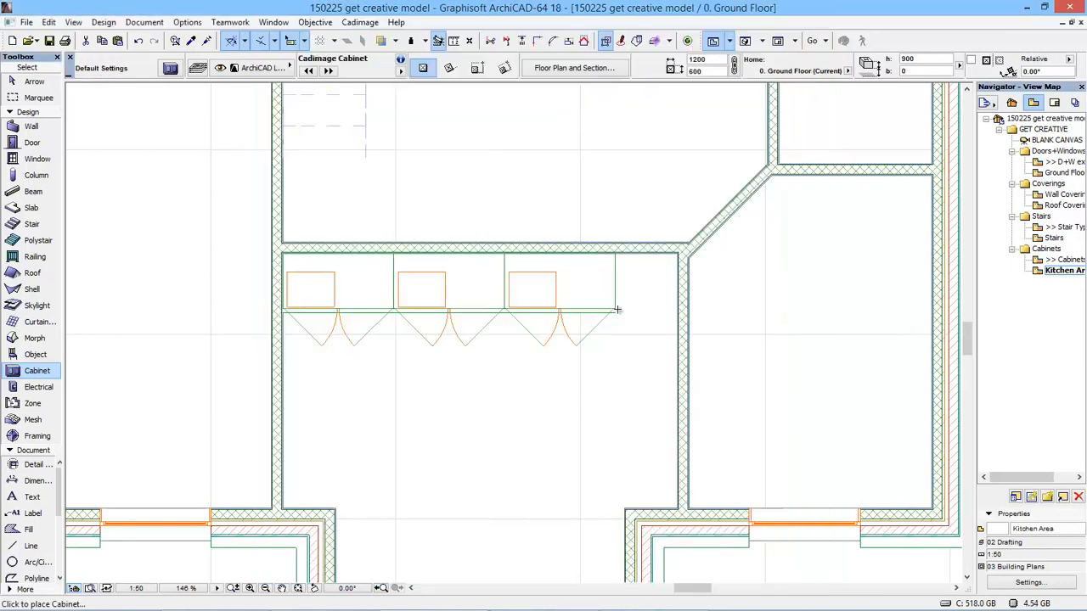
# Apply the rightmost cabinet's upstand to Back Edge and Right End, with its last edge offset at 100.
pyautogui.click(615, 308)
pyautogui.click(170, 68)
pyautogui.click(787, 365)
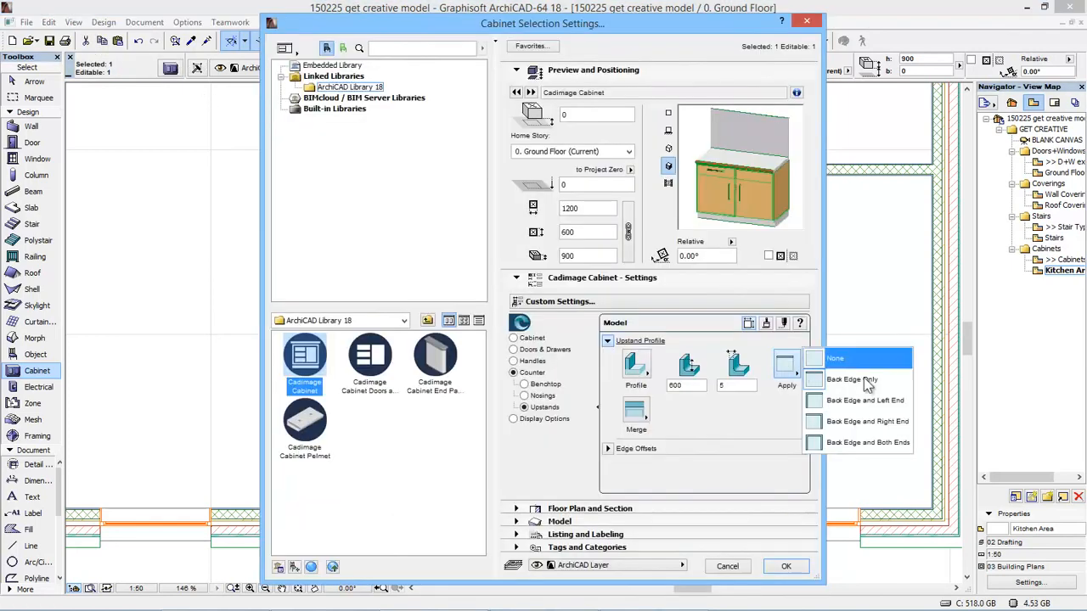
pyautogui.click(885, 426)
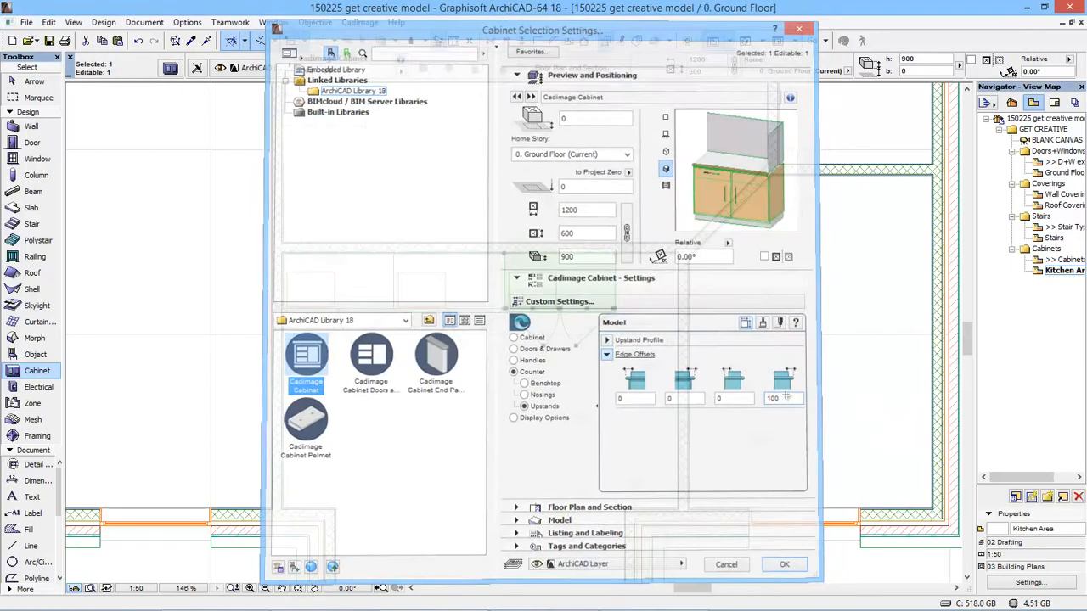
pyautogui.press('Return')
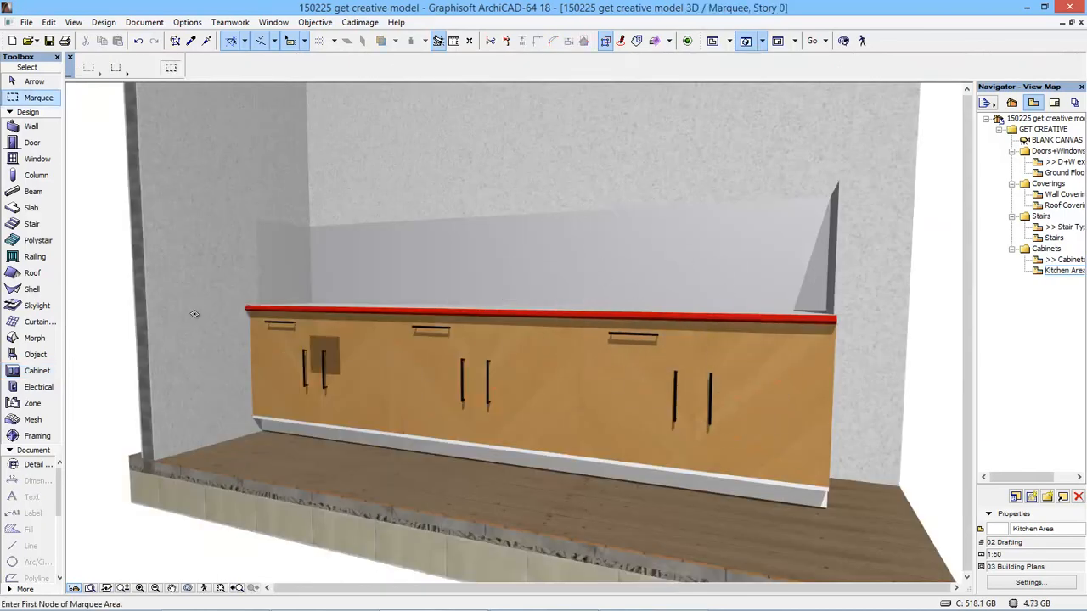
# Inspect the cabinet run and its upstands in 3D, and return to the BLANK CANVAS view of the house.
pyautogui.keyDown('shift'); pyautogui.moveTo(371, 306); pyautogui.dragTo(497, 175, button='middle'); pyautogui.keyUp('shift')
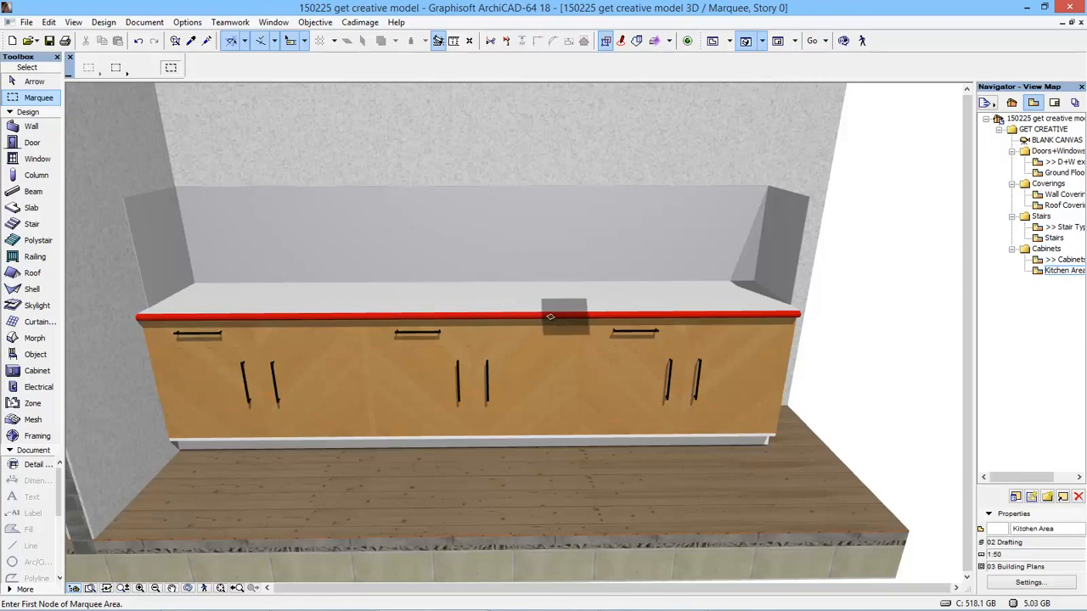
pyautogui.doubleClick(1051, 140)
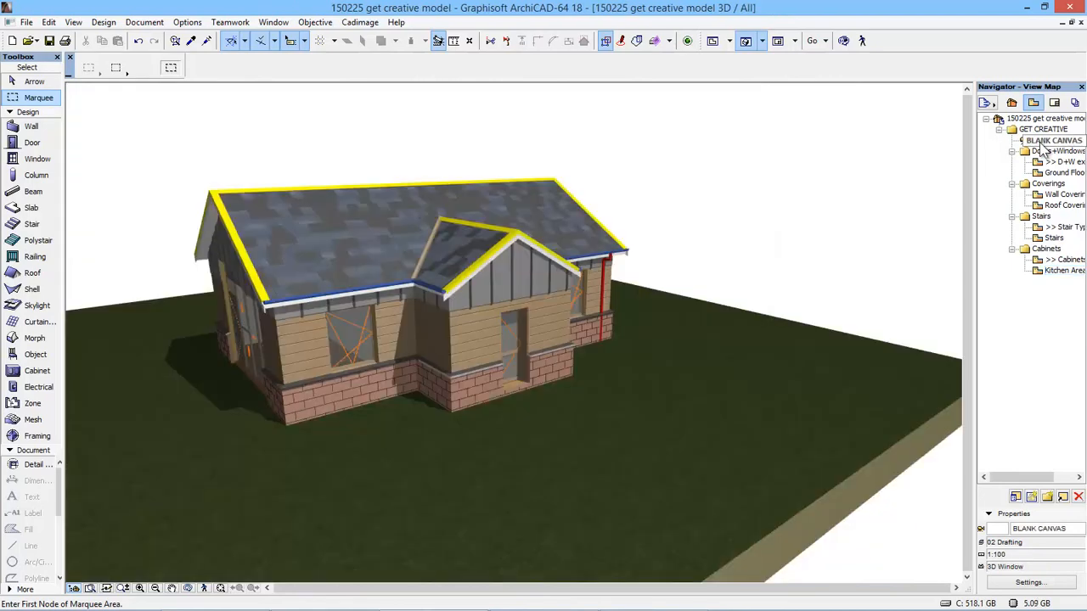